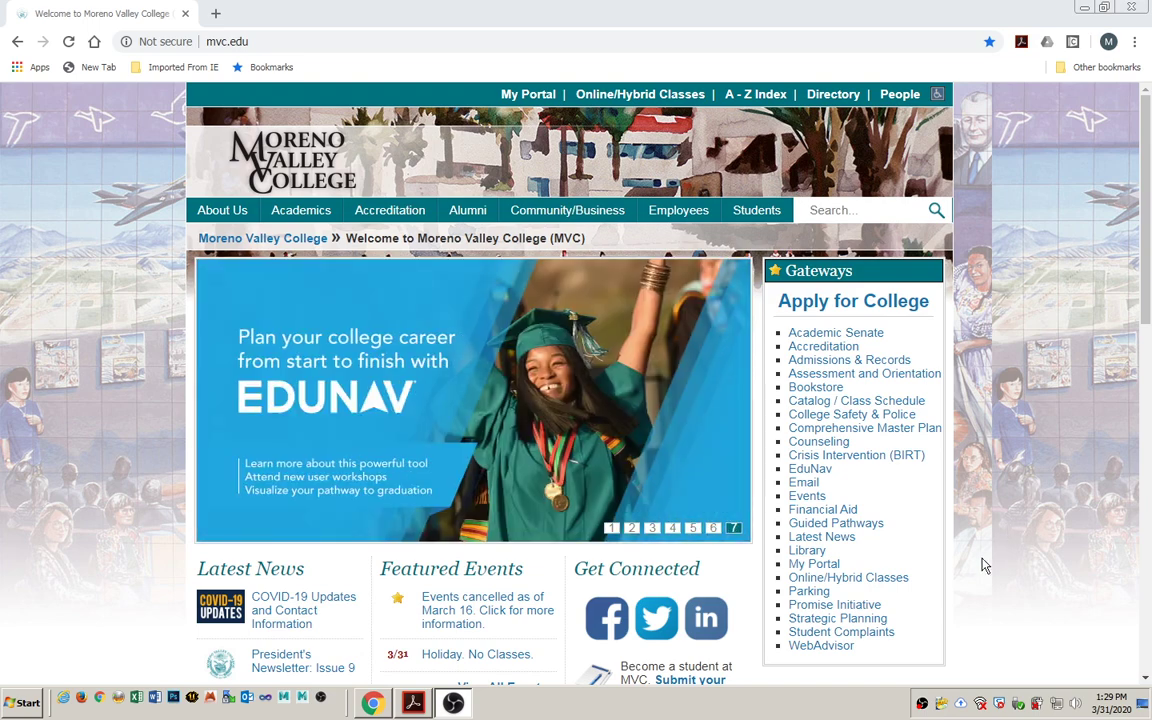
{"action": "left_click", "coordinate": [250, 41]}
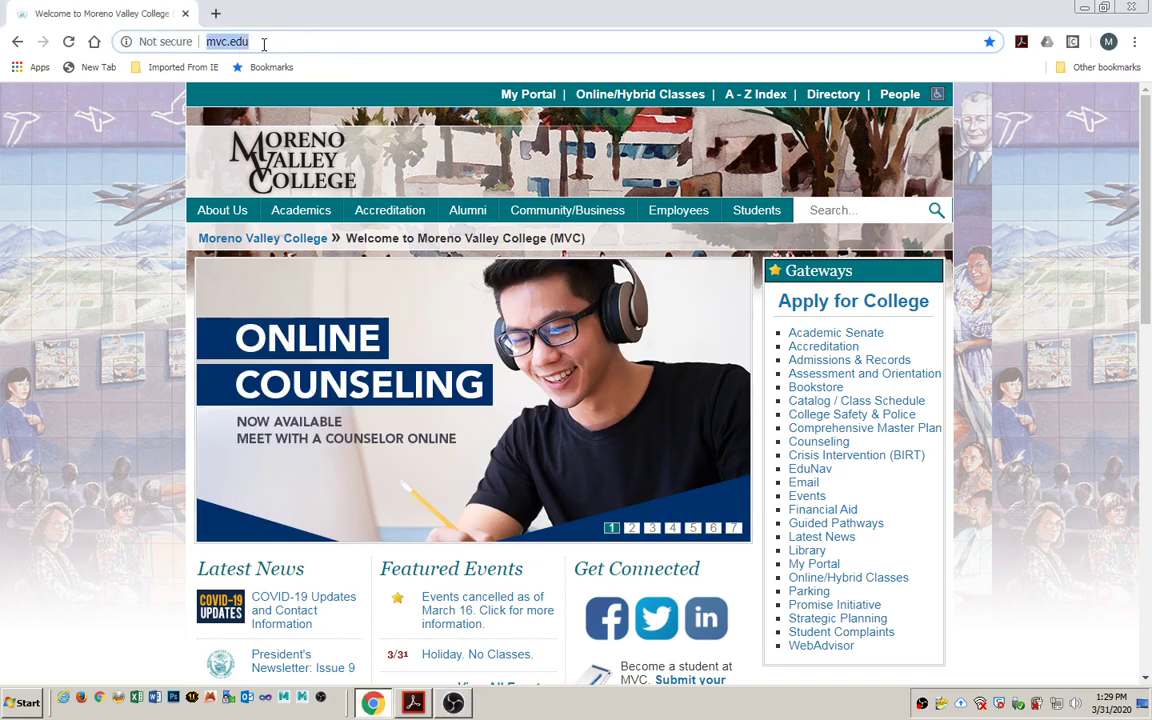
{"action": "left_click", "coordinate": [265, 42]}
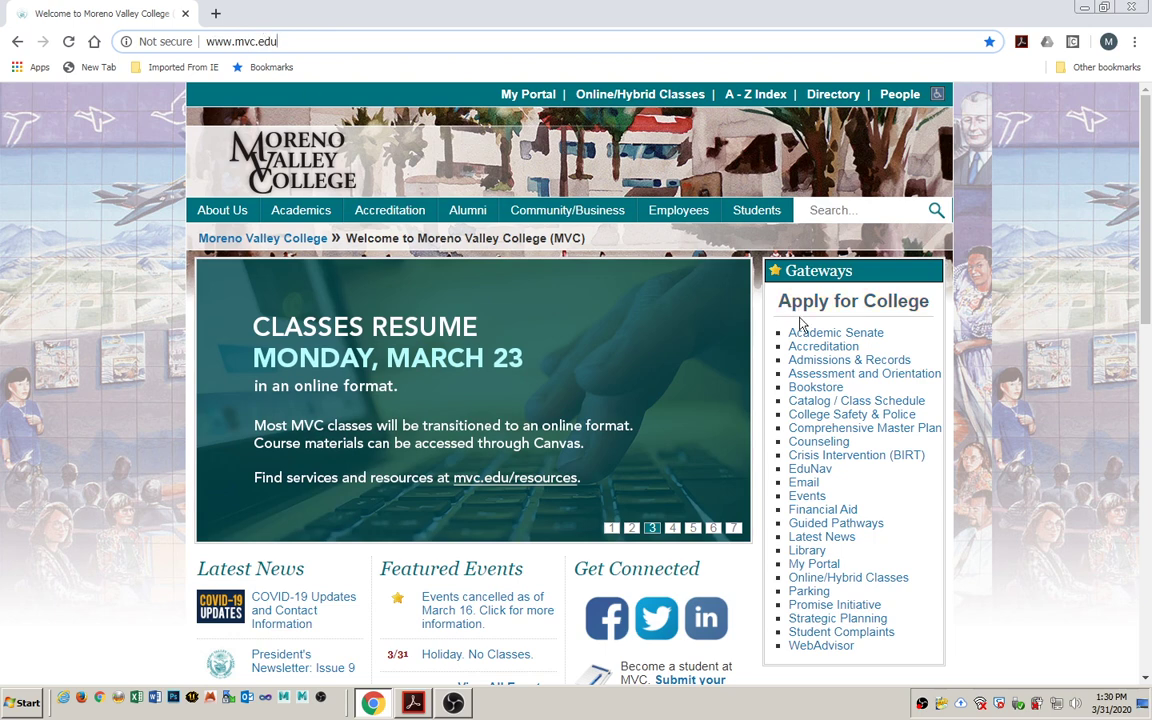
{"action": "left_click", "coordinate": [844, 582]}
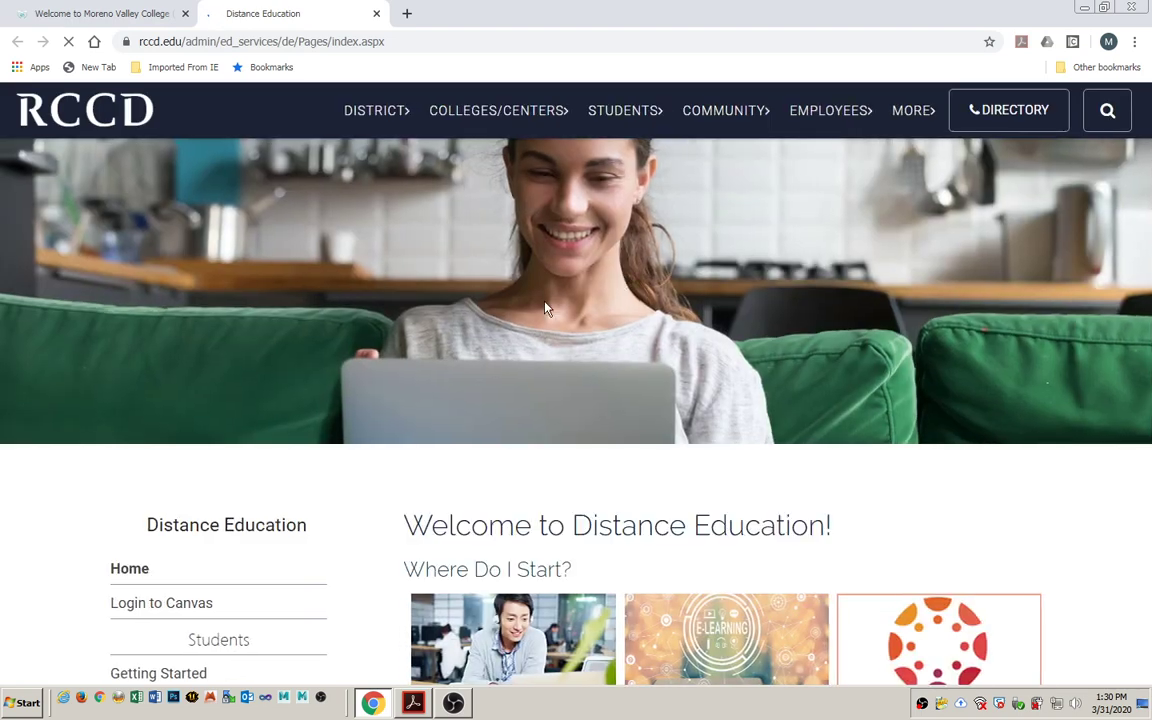
{"action": "left_click", "coordinate": [153, 606]}
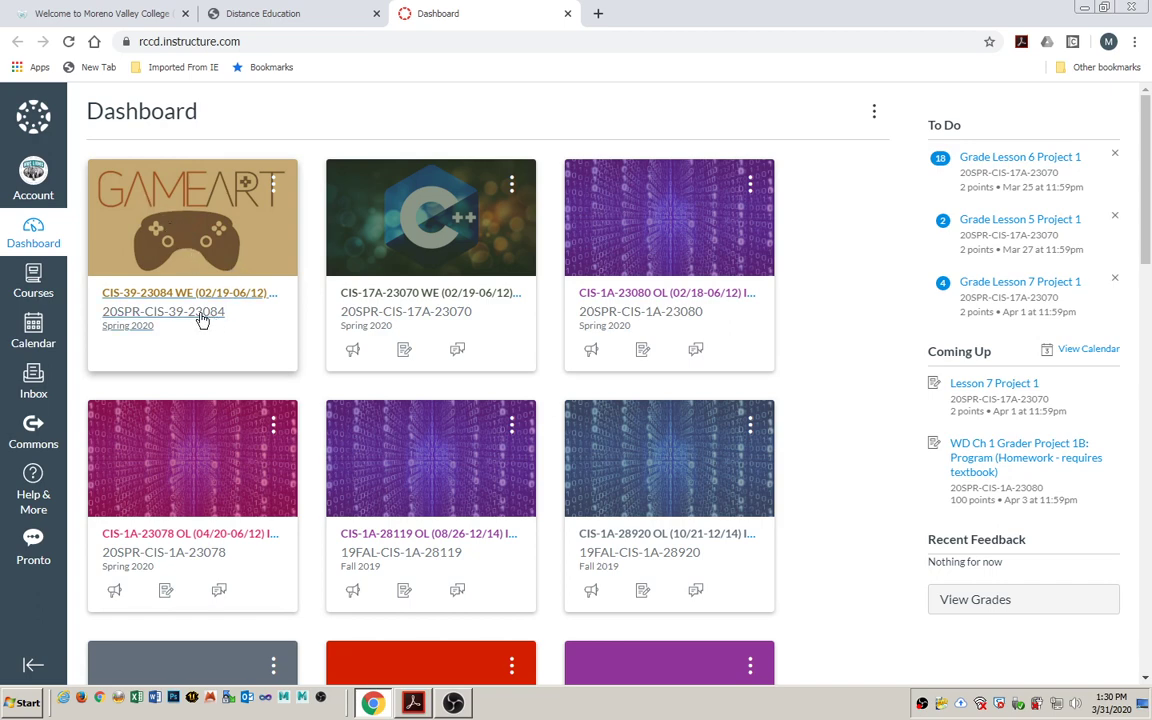
{"action": "left_click", "coordinate": [130, 305]}
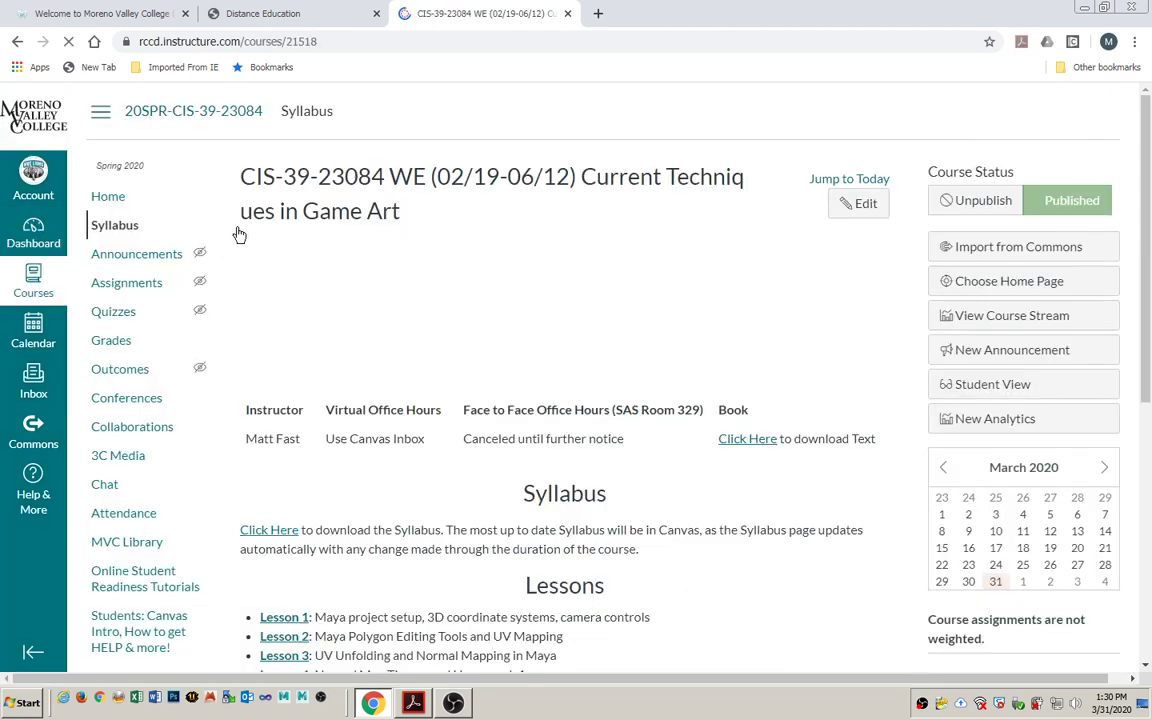
- Look over the course's syllabus page, including the textbook download, syllabus link and the list of lessons
{"action": "scroll", "coordinate": [450, 312], "scroll_direction": "down", "scroll_amount": 4}
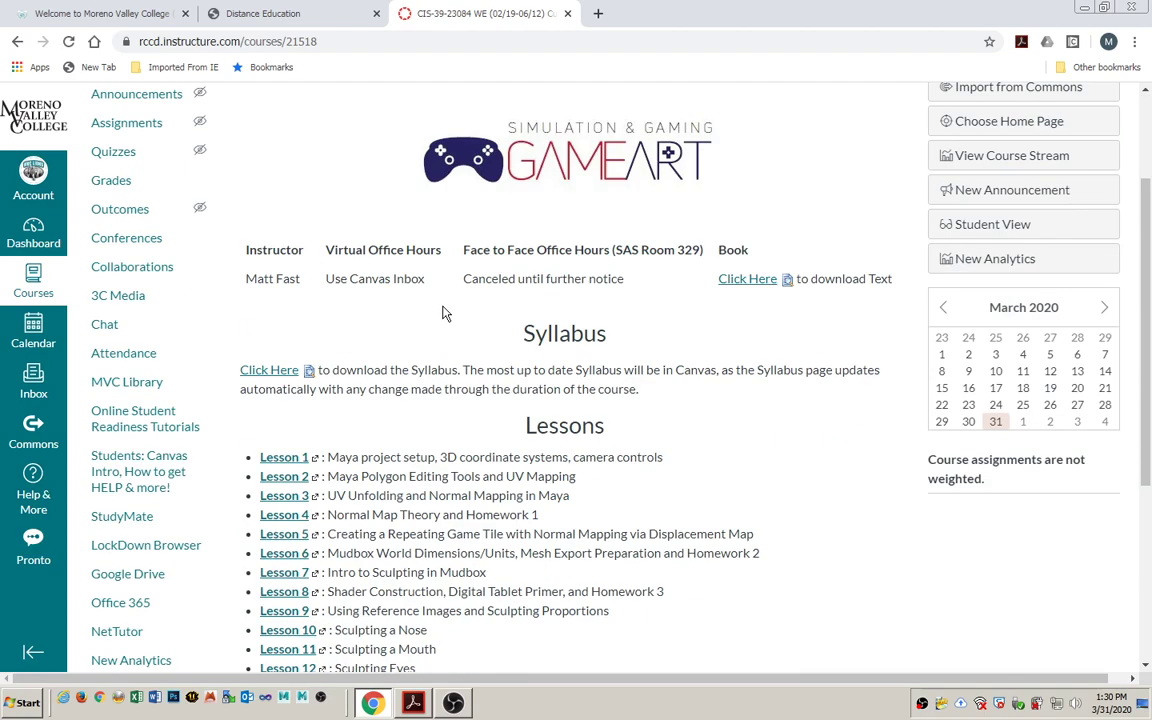
{"action": "scroll", "coordinate": [520, 291], "scroll_direction": "up", "scroll_amount": 1}
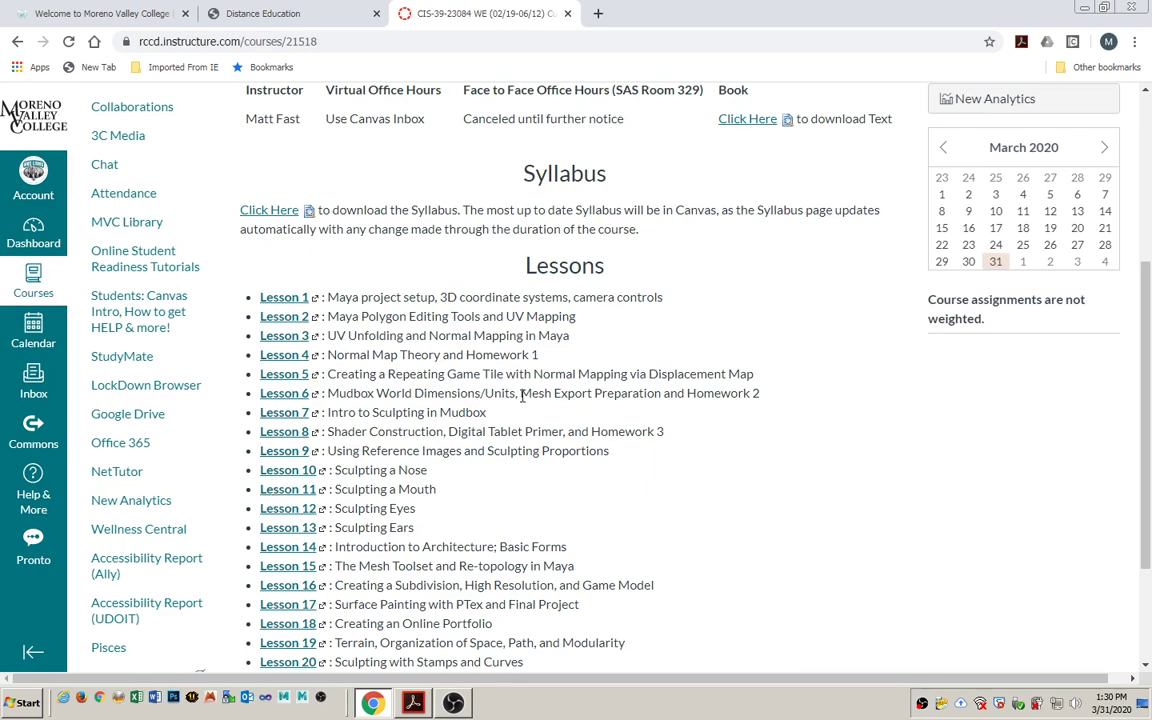
{"action": "scroll", "coordinate": [521, 396], "scroll_direction": "up", "scroll_amount": 2}
{"action": "scroll", "coordinate": [521, 393], "scroll_direction": "down", "scroll_amount": 2}
{"action": "scroll", "coordinate": [518, 390], "scroll_direction": "up", "scroll_amount": 2}
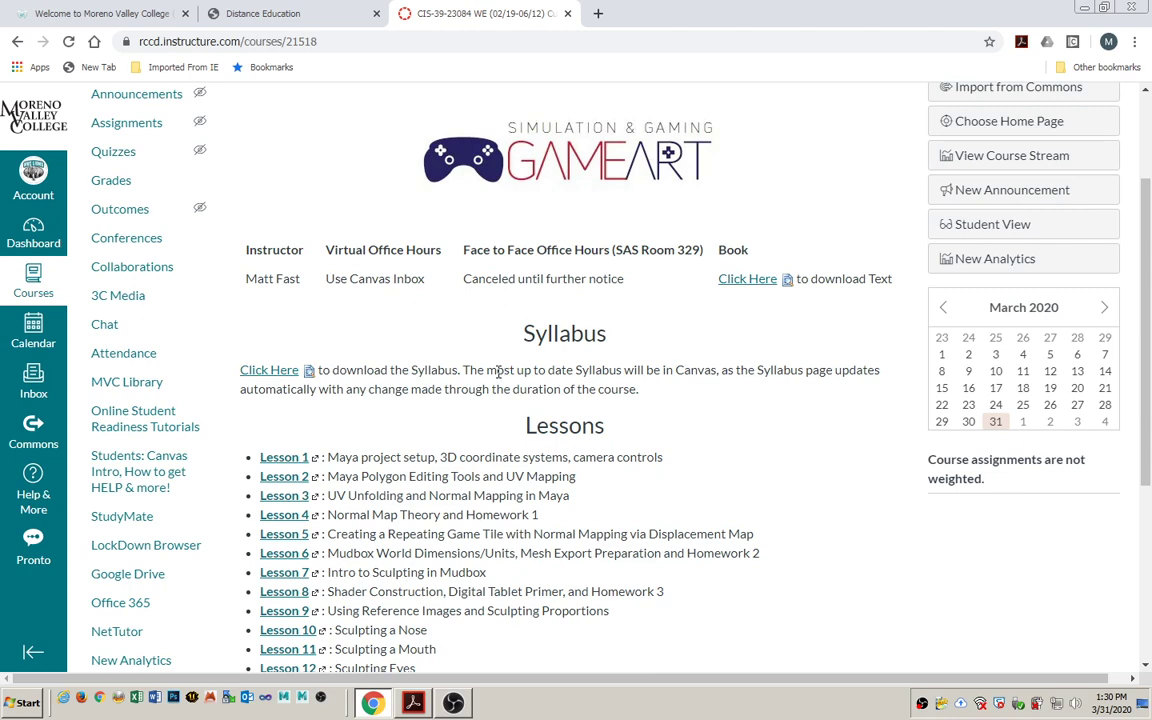
{"action": "scroll", "coordinate": [497, 372], "scroll_direction": "down", "scroll_amount": 3}
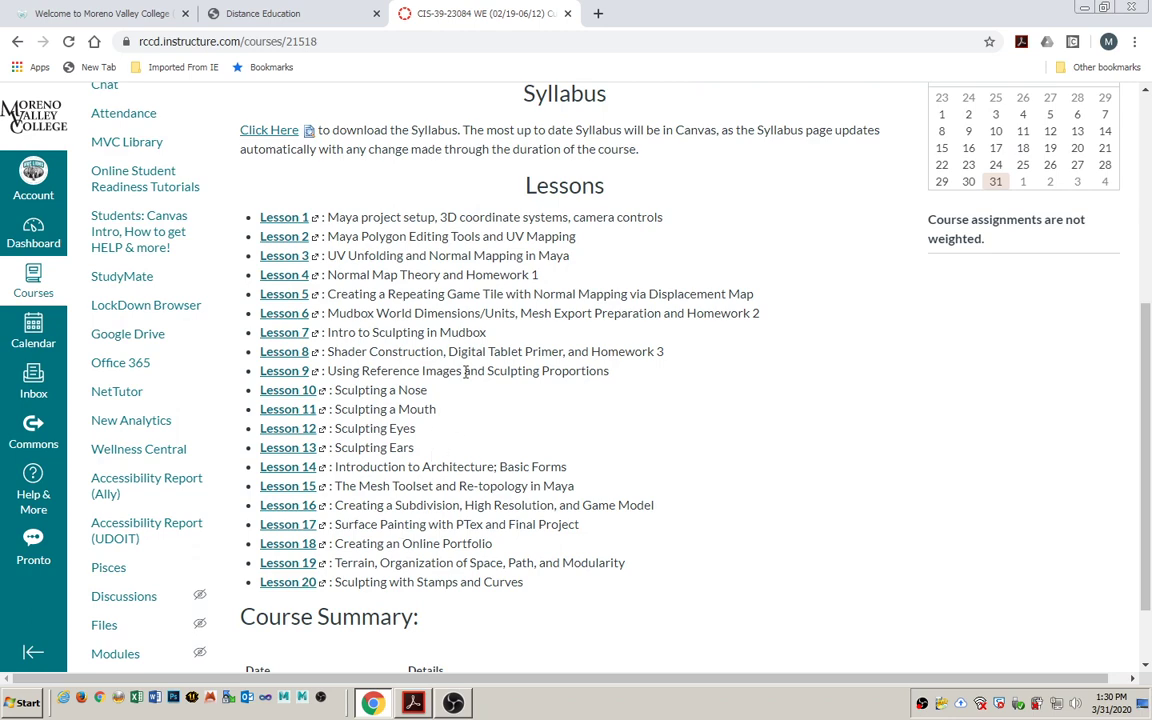
{"action": "scroll", "coordinate": [440, 350], "scroll_direction": "up", "scroll_amount": 2}
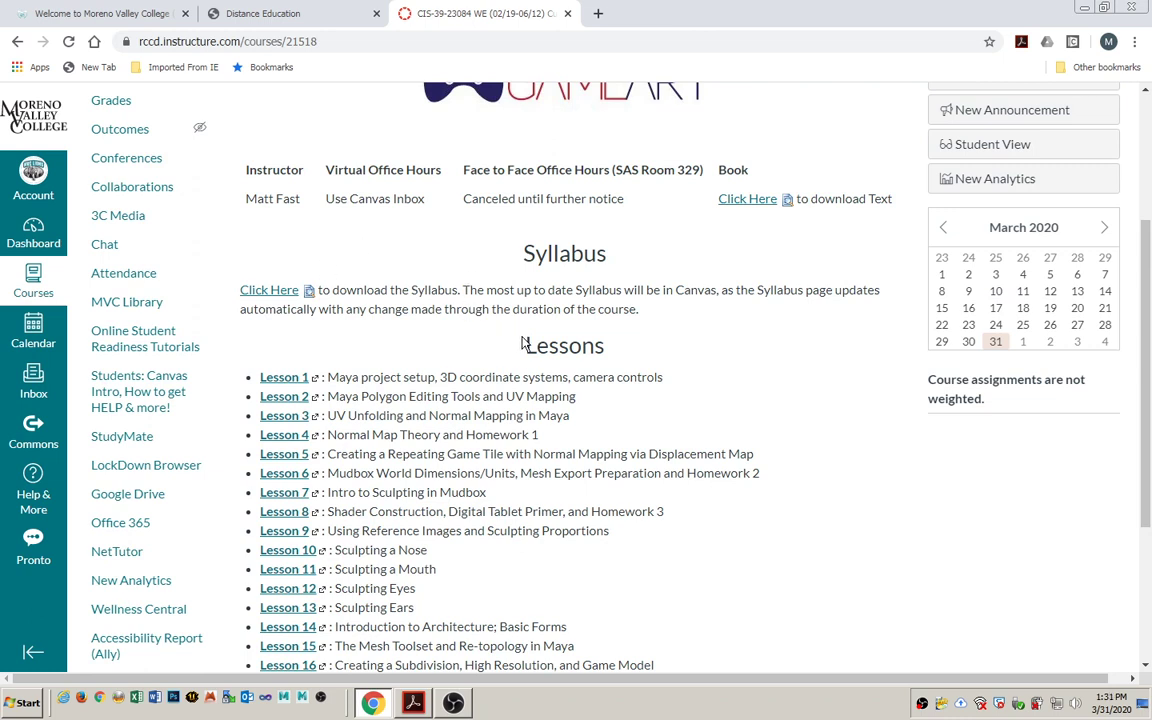
{"action": "scroll", "coordinate": [505, 342], "scroll_direction": "up", "scroll_amount": 2}
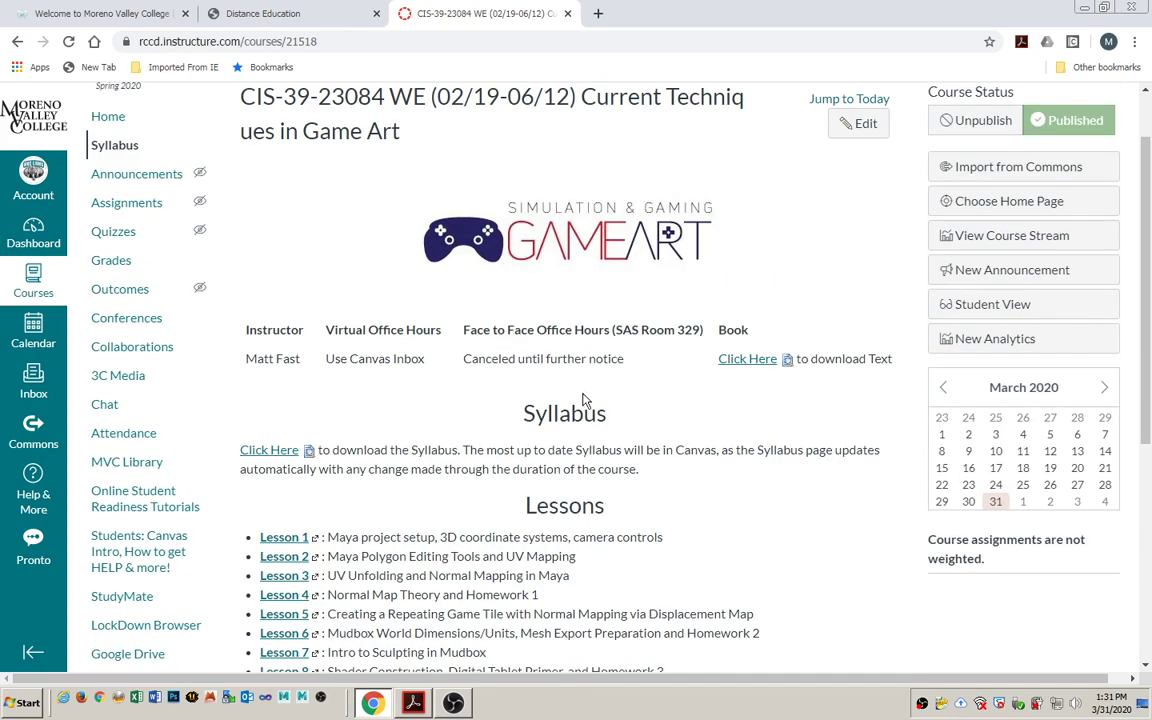
- Try to download the course textbook, Digital Sculpting with Mudbox.pdf
{"action": "left_click", "coordinate": [745, 360]}
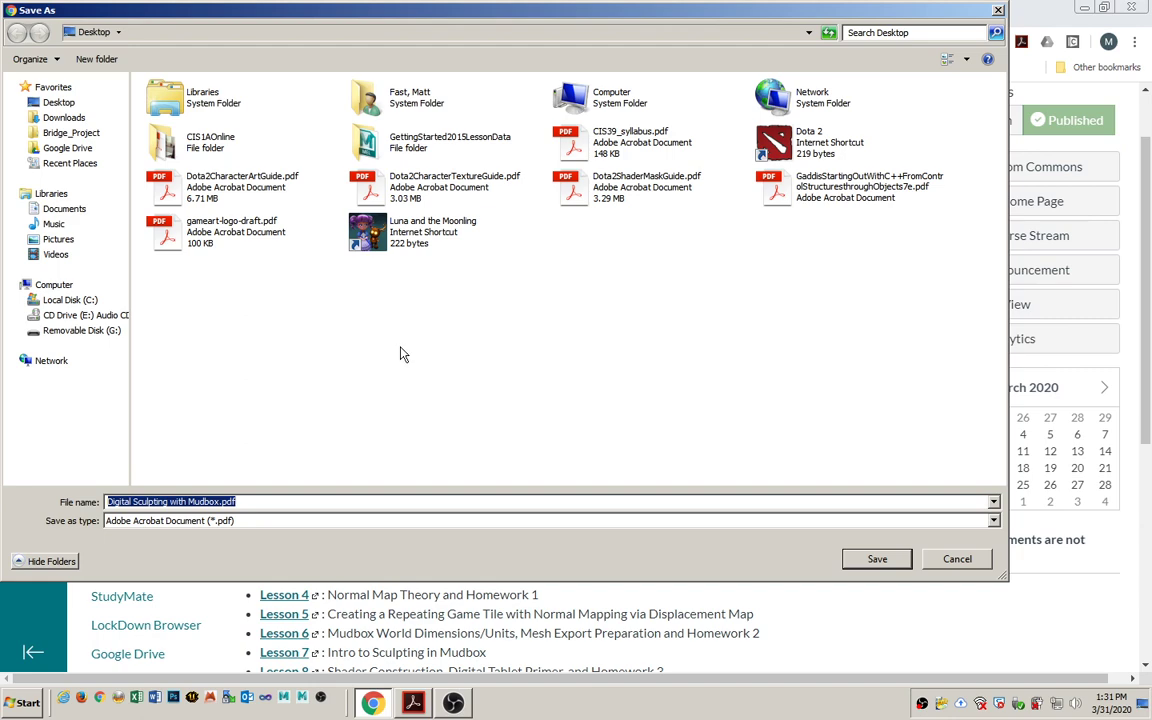
{"action": "left_click", "coordinate": [950, 560]}
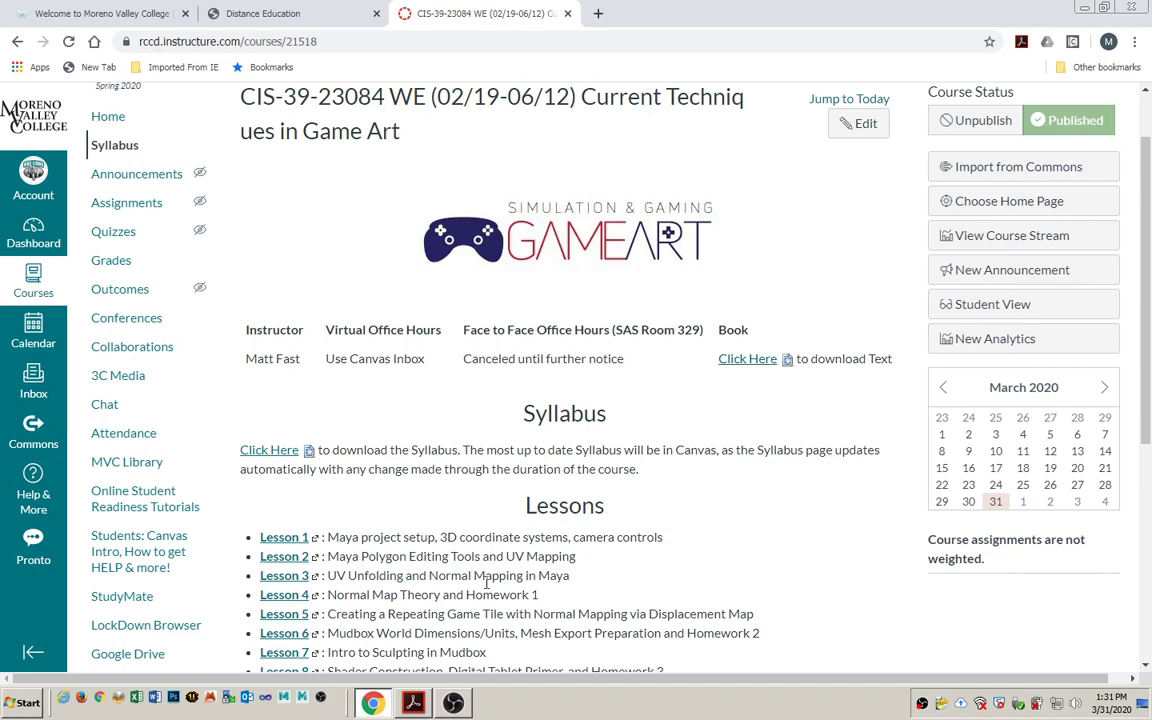
- Open the Lesson 7 page, Intro to Sculpting in Mudbox, from the course's lesson list
{"action": "scroll", "coordinate": [418, 530], "scroll_direction": "down", "scroll_amount": 3}
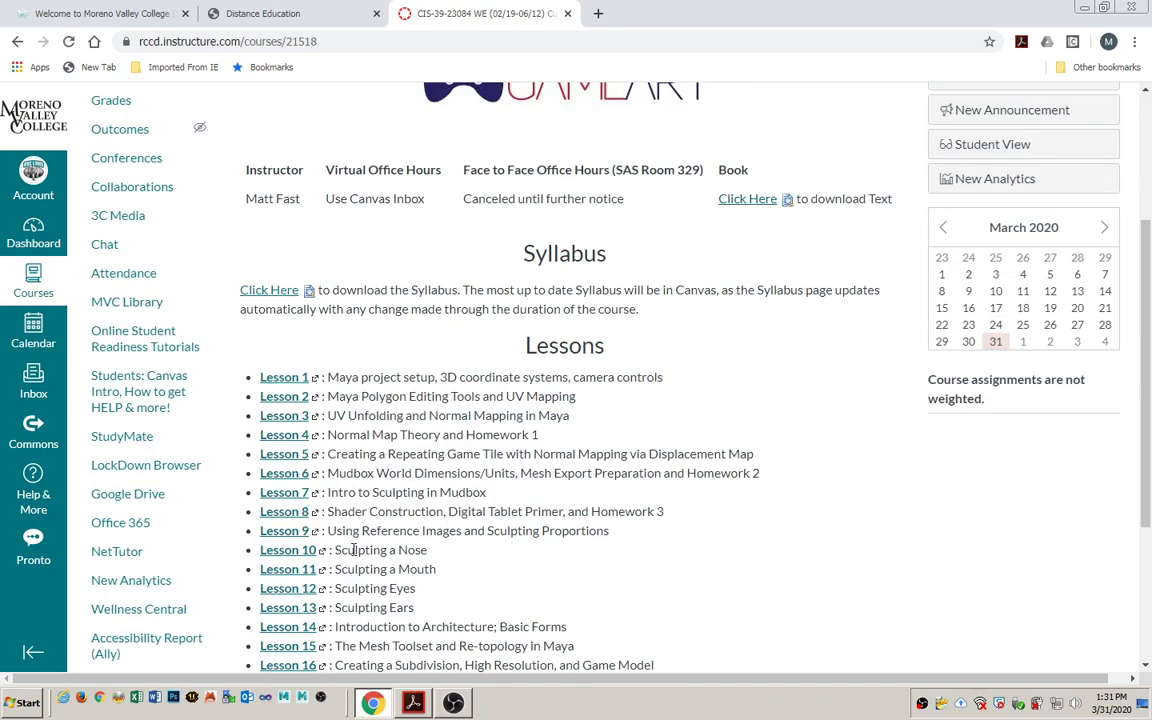
{"action": "mouse_move", "coordinate": [334, 550]}
{"action": "left_mouse_down"}
{"action": "mouse_move", "coordinate": [329, 571]}
{"action": "mouse_move", "coordinate": [433, 611]}
{"action": "left_mouse_up"}
{"action": "left_click", "coordinate": [472, 571]}
{"action": "left_click", "coordinate": [284, 495]}
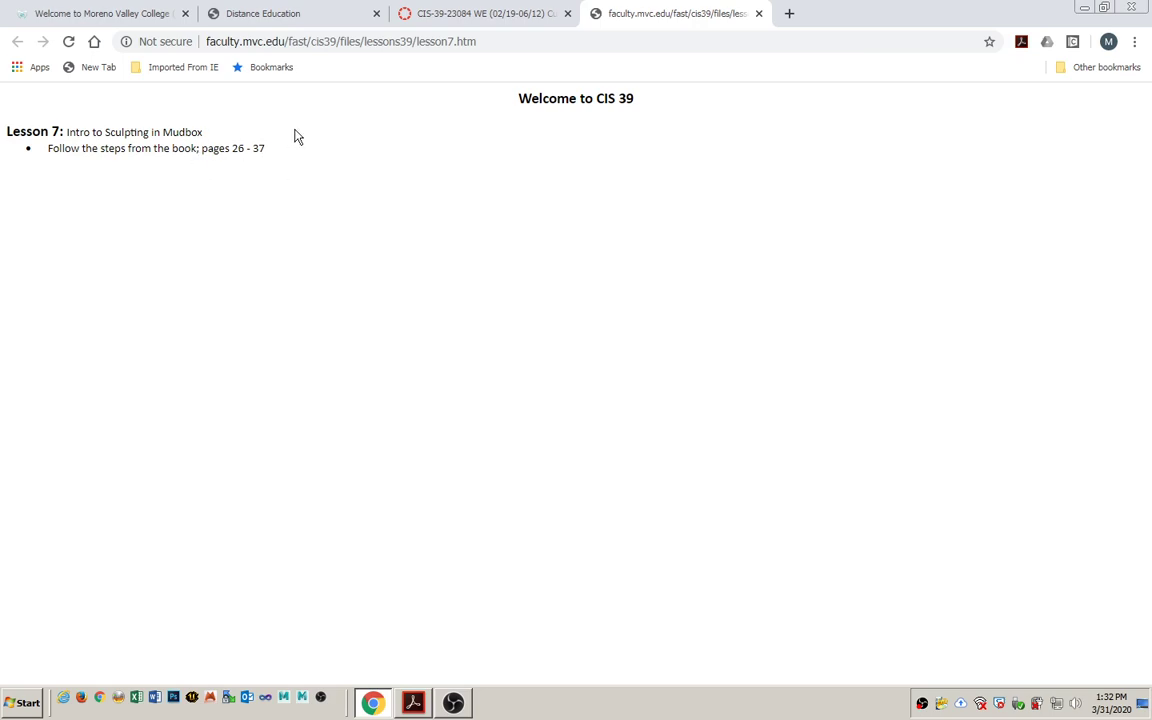
- Switch to Acrobat and look over page 26 of Digital Sculpting with Mudbox around the Mudbox Hotkeys section
{"action": "left_click", "coordinate": [513, 17]}
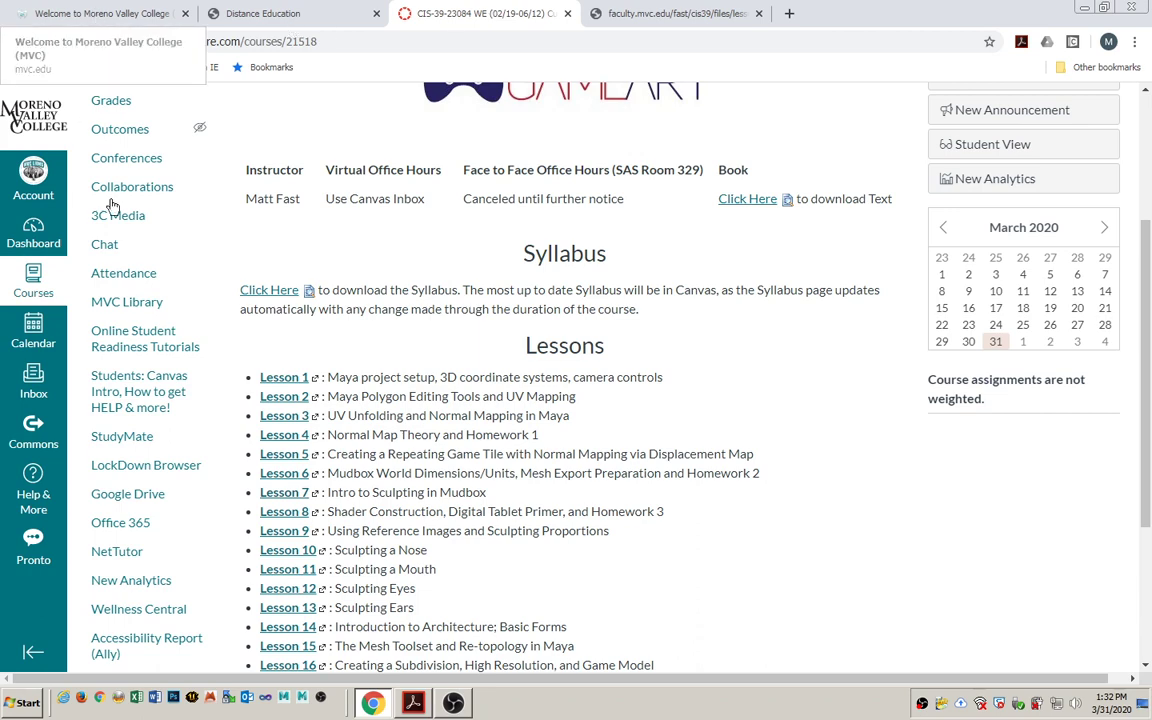
{"action": "left_click", "coordinate": [413, 703]}
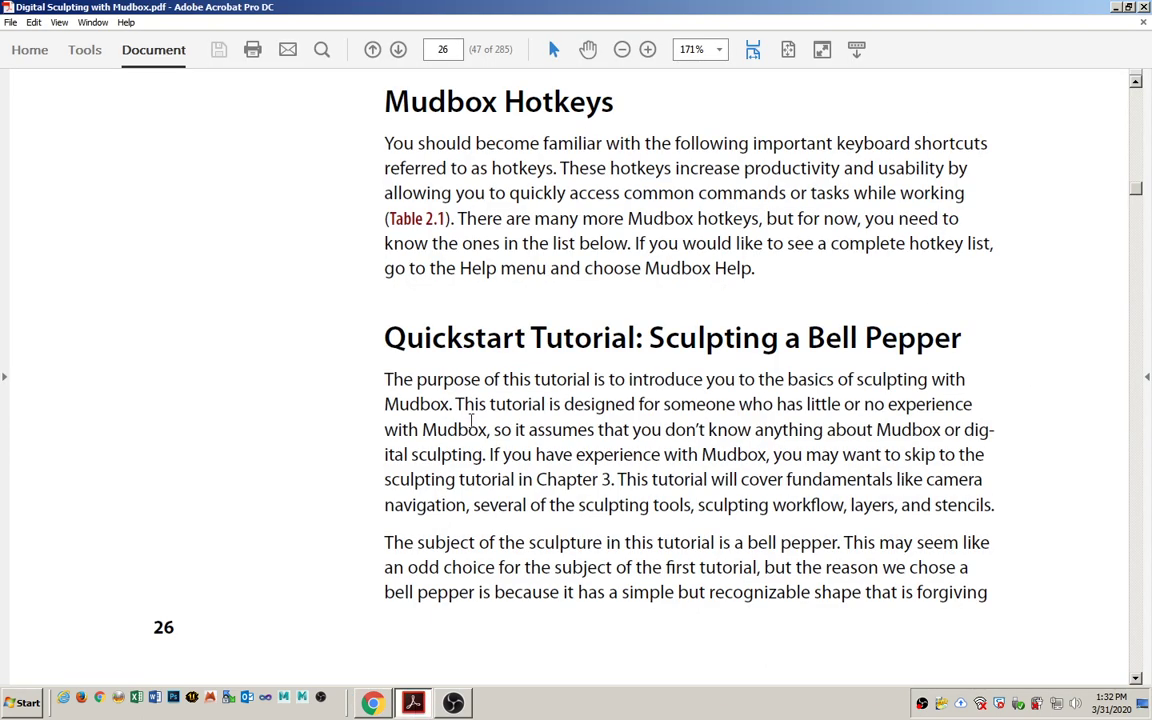
{"action": "left_click", "coordinate": [428, 46]}
{"action": "left_click", "coordinate": [454, 47]}
{"action": "scroll", "coordinate": [453, 255], "scroll_direction": "up", "scroll_amount": 2}
{"action": "scroll", "coordinate": [453, 255], "scroll_direction": "up", "scroll_amount": 7}
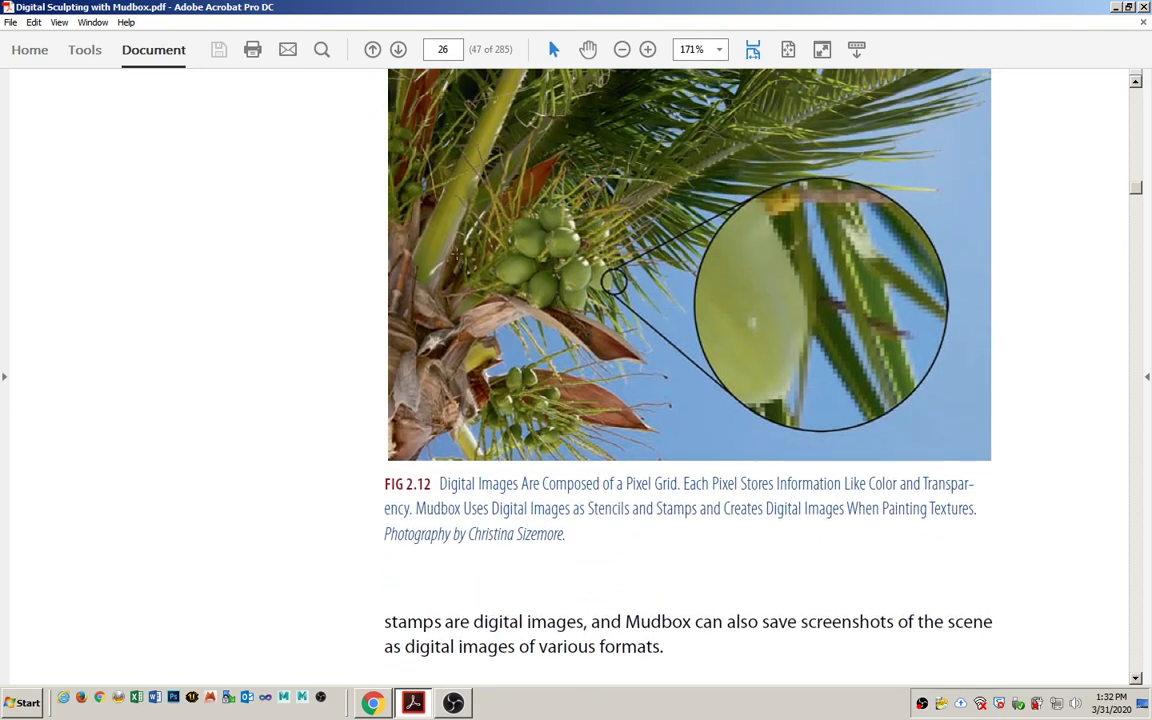
{"action": "scroll", "coordinate": [402, 228], "scroll_direction": "down", "scroll_amount": 8}
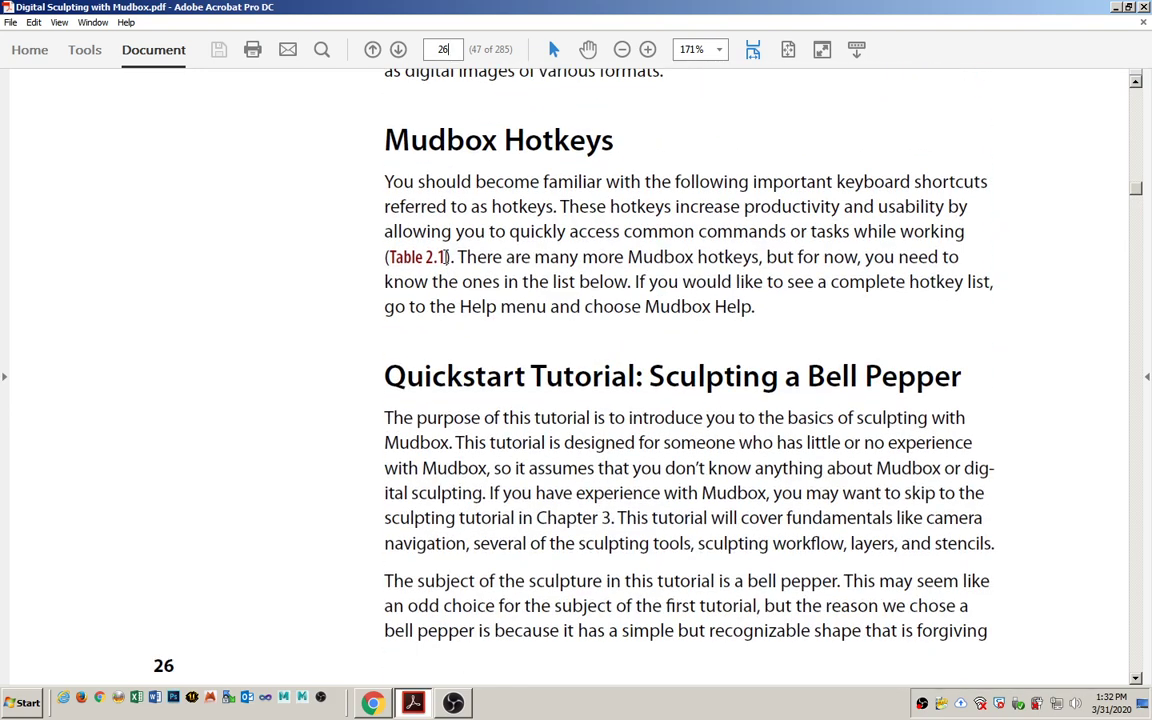
{"action": "left_click", "coordinate": [442, 49]}
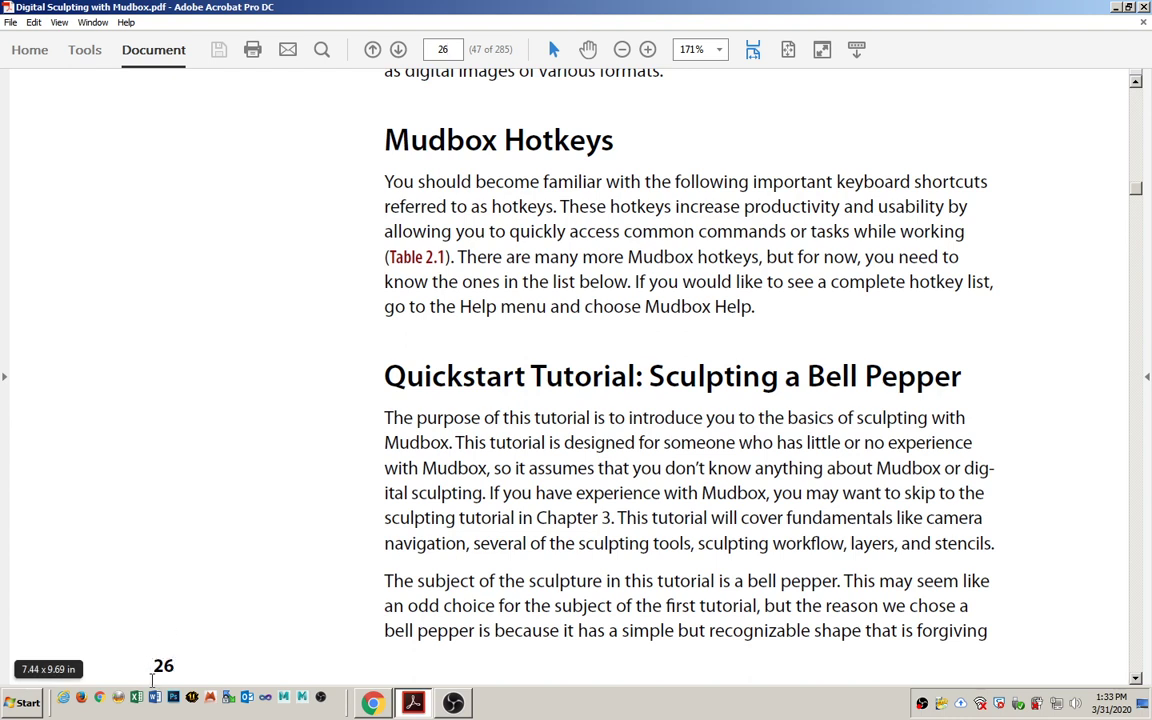
- Examine the heading and introduction of the Quickstart Tutorial: Sculpting a Bell Pepper on page 26
{"action": "scroll", "coordinate": [182, 628], "scroll_direction": "down", "scroll_amount": 1}
{"action": "scroll", "coordinate": [181, 625], "scroll_direction": "up", "scroll_amount": 1}
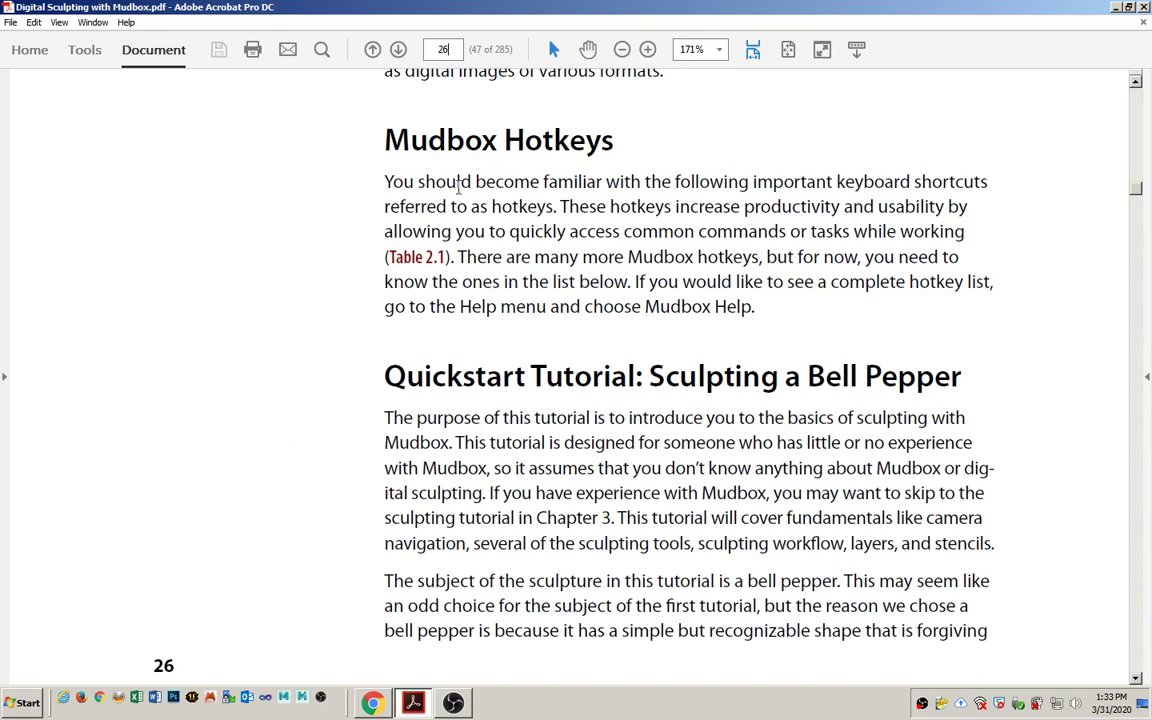
{"action": "scroll", "coordinate": [459, 177], "scroll_direction": "up", "scroll_amount": 2}
{"action": "scroll", "coordinate": [459, 177], "scroll_direction": "down", "scroll_amount": 4}
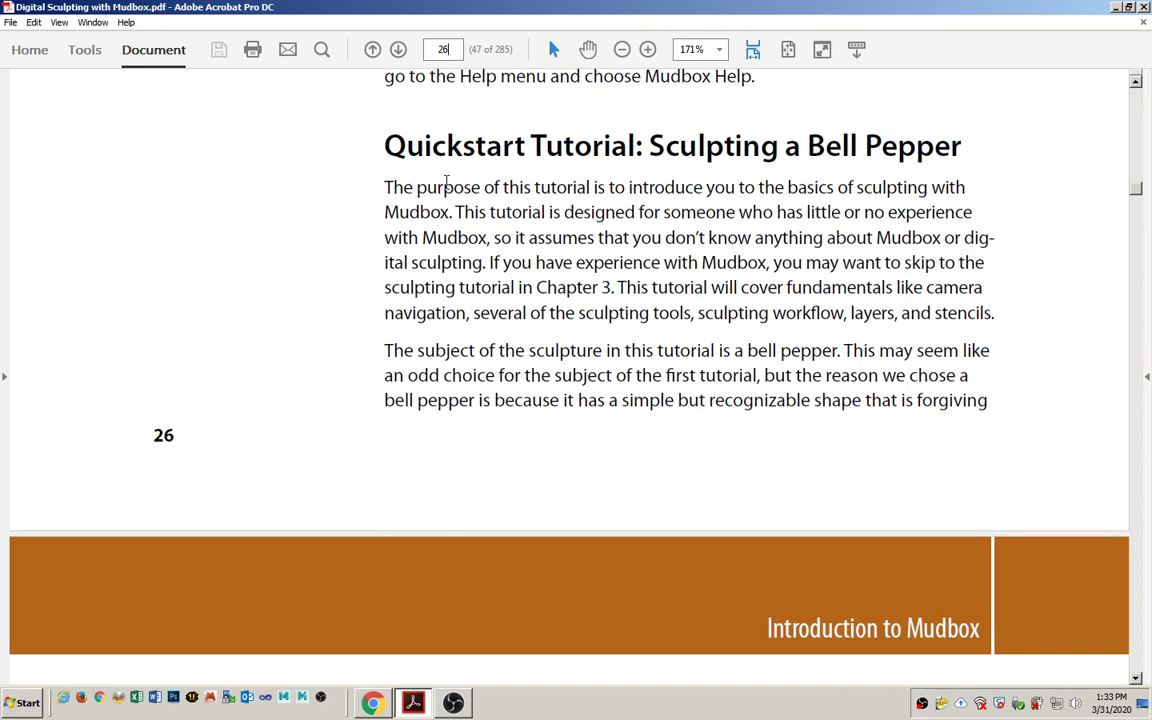
{"action": "scroll", "coordinate": [500, 180], "scroll_direction": "up", "scroll_amount": 1}
{"action": "left_click_drag", "start_coordinate": [808, 222], "coordinate": [961, 222]}
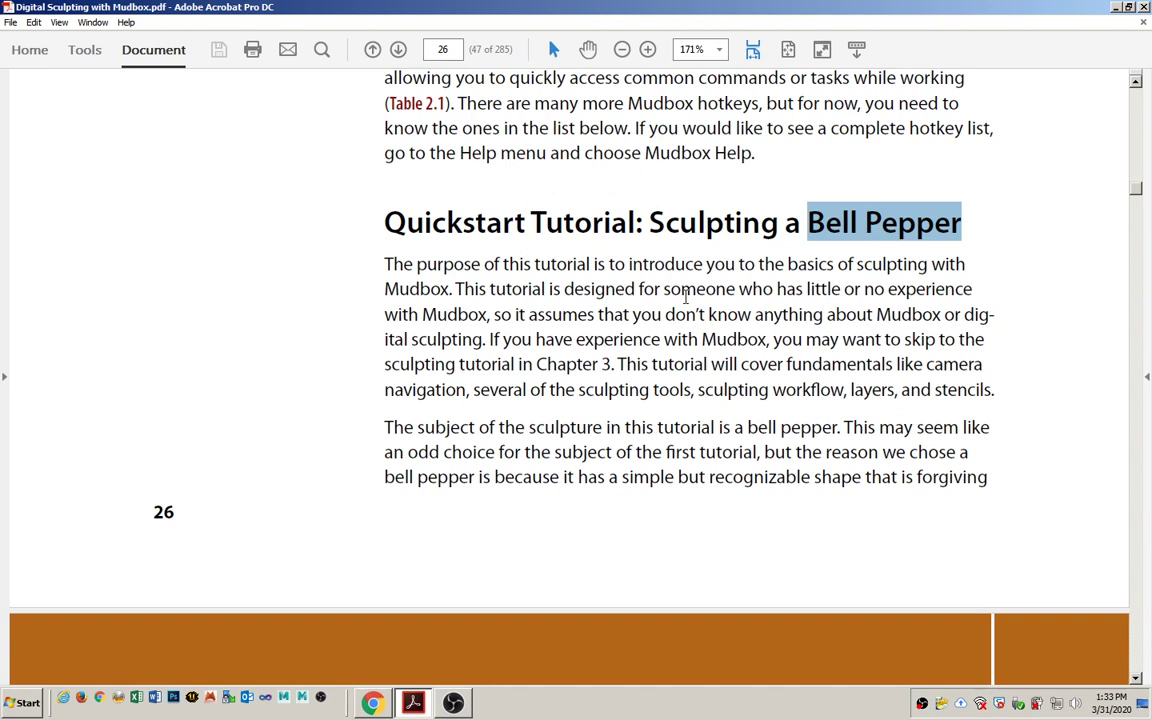
{"action": "left_click", "coordinate": [548, 326]}
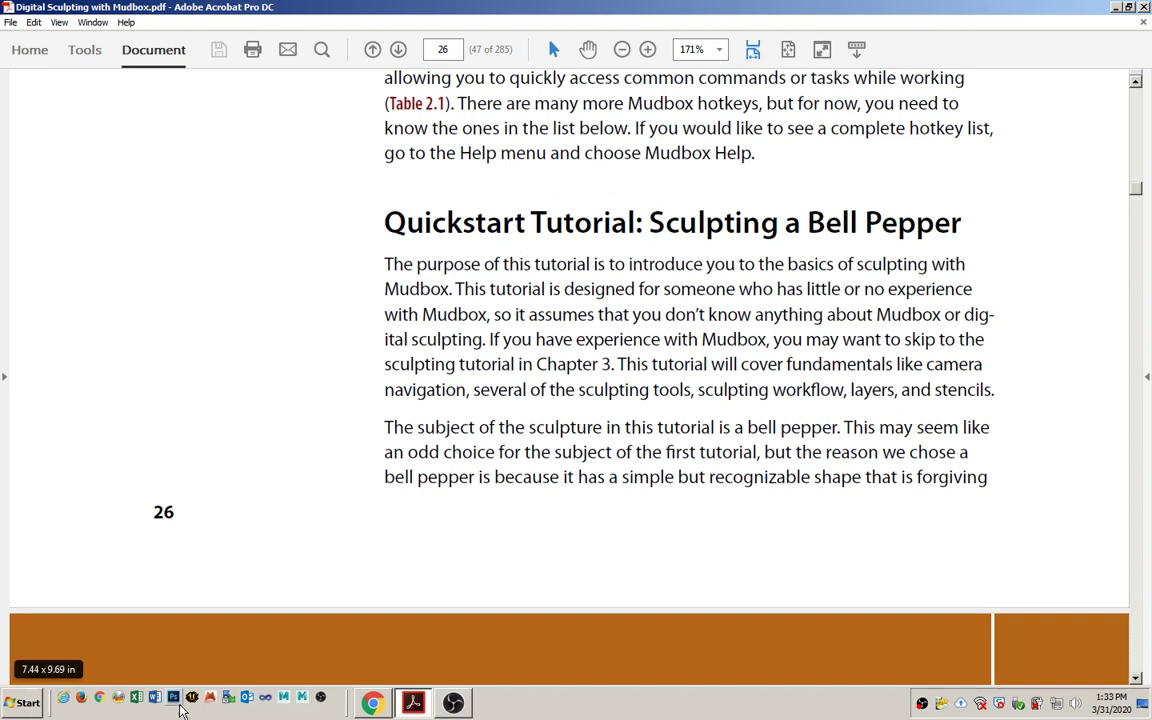
{"action": "left_click", "coordinate": [27, 704]}
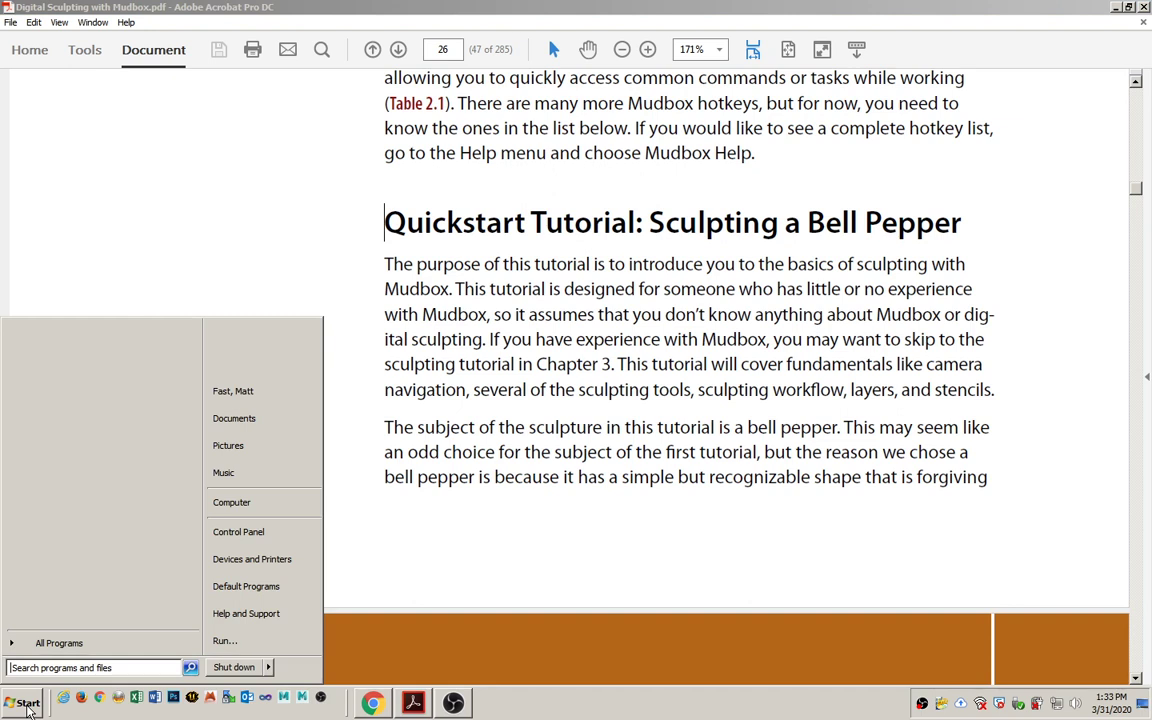
{"action": "left_click", "coordinate": [45, 643]}
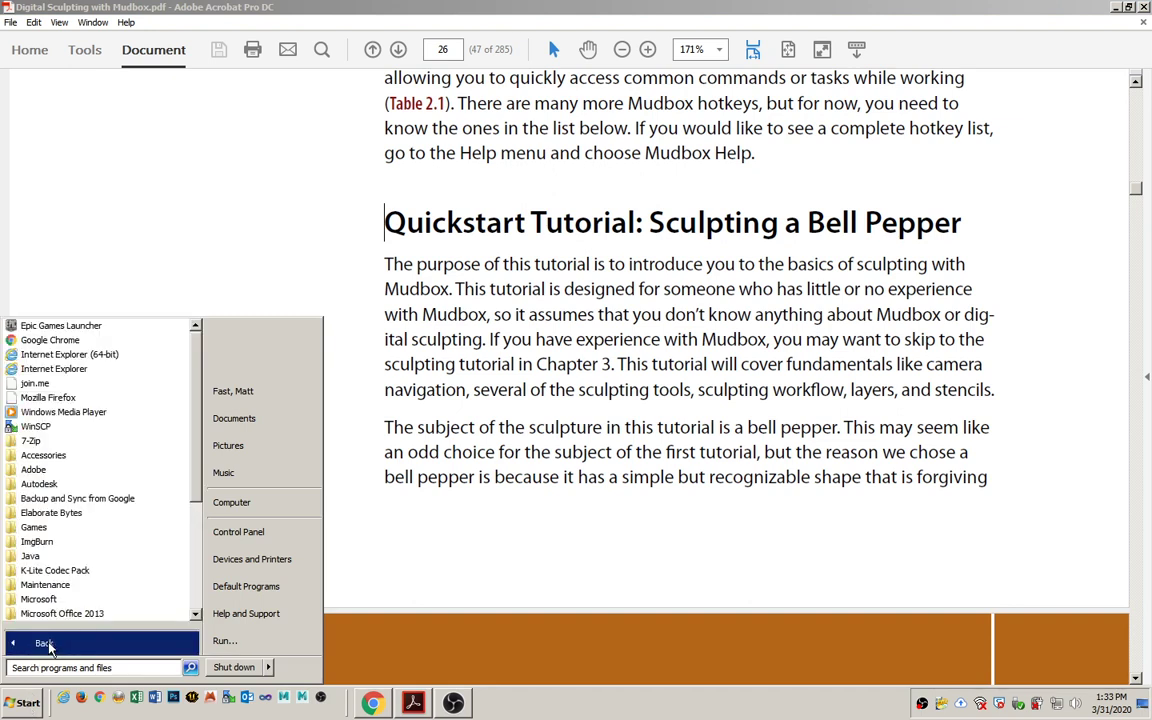
{"action": "left_click", "coordinate": [45, 484]}
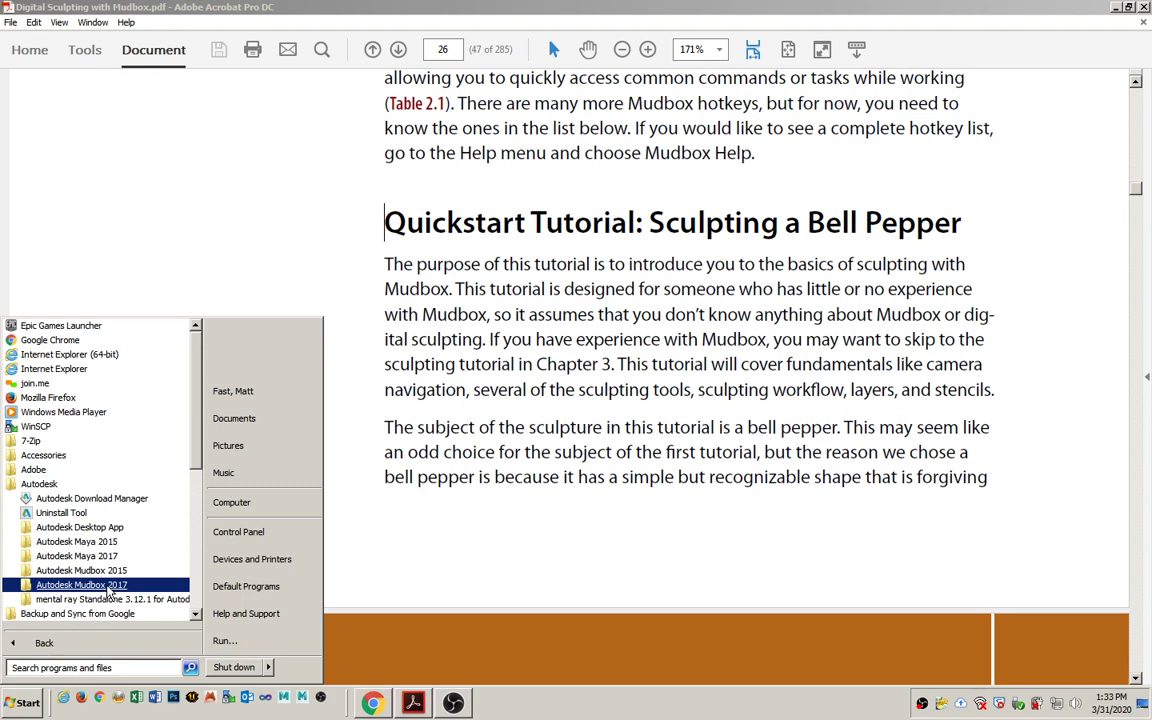
{"action": "left_click", "coordinate": [410, 364]}
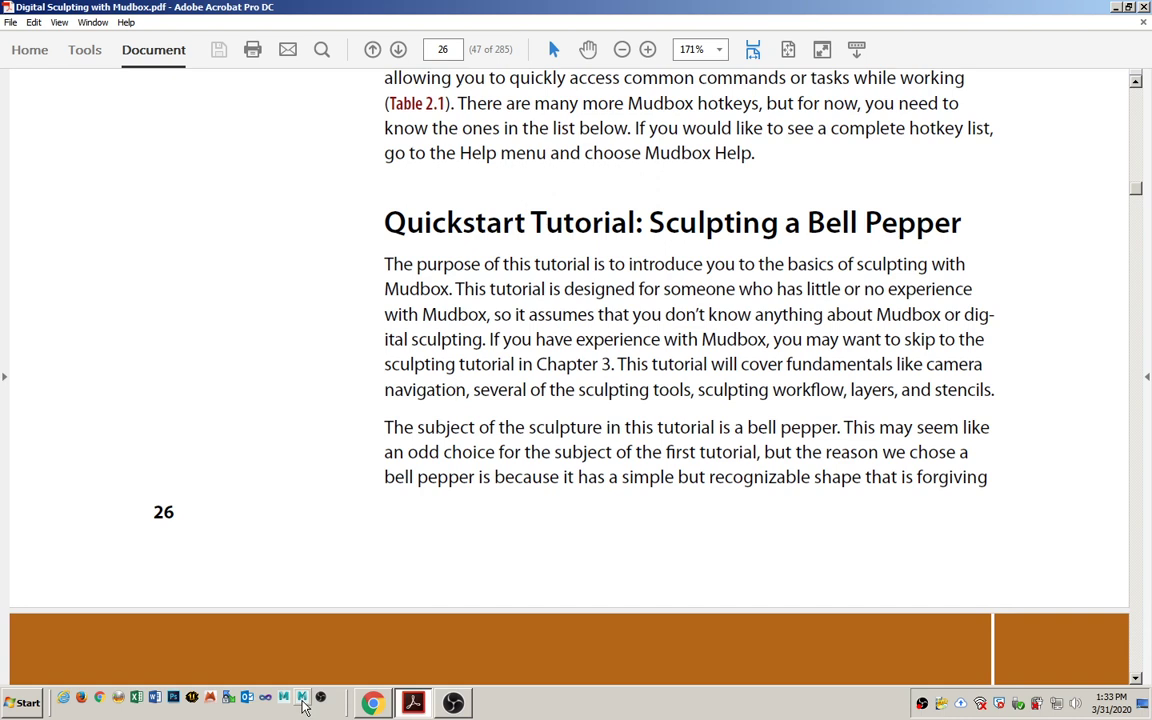
- Launch Autodesk Mudbox 2017 and start a new sculpture from the Sphere starting point
{"action": "left_click", "coordinate": [302, 698]}
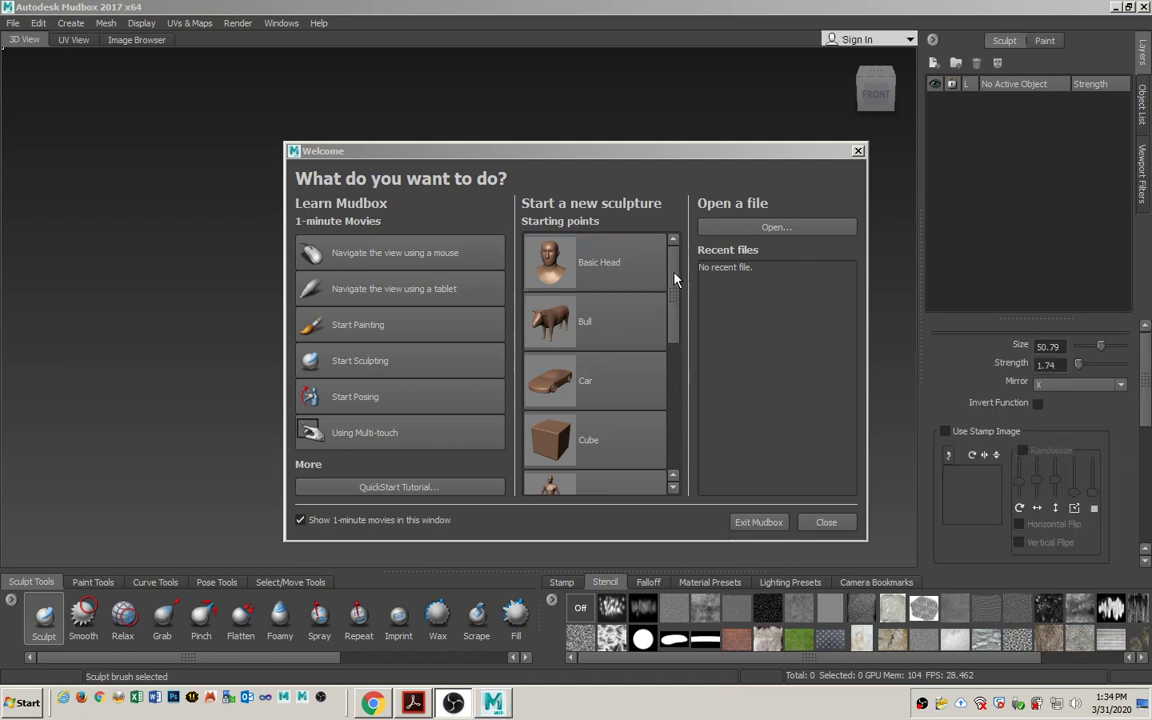
{"action": "left_click_drag", "start_coordinate": [674, 277], "coordinate": [661, 380]}
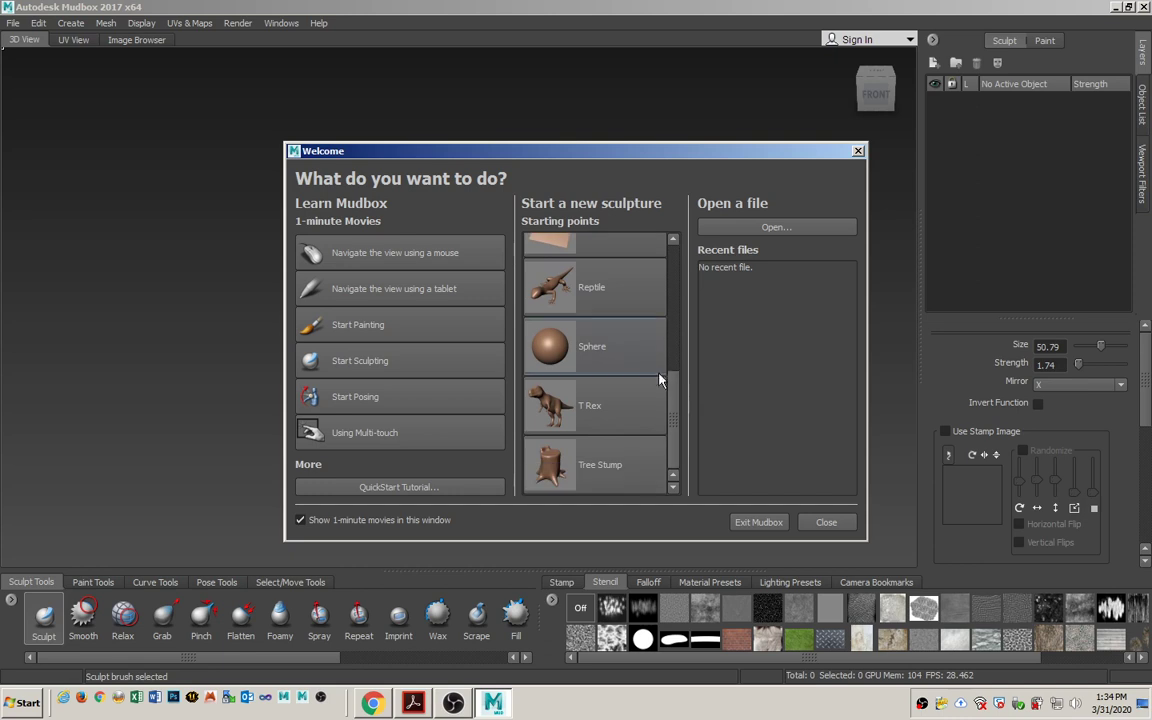
{"action": "left_click", "coordinate": [553, 350]}
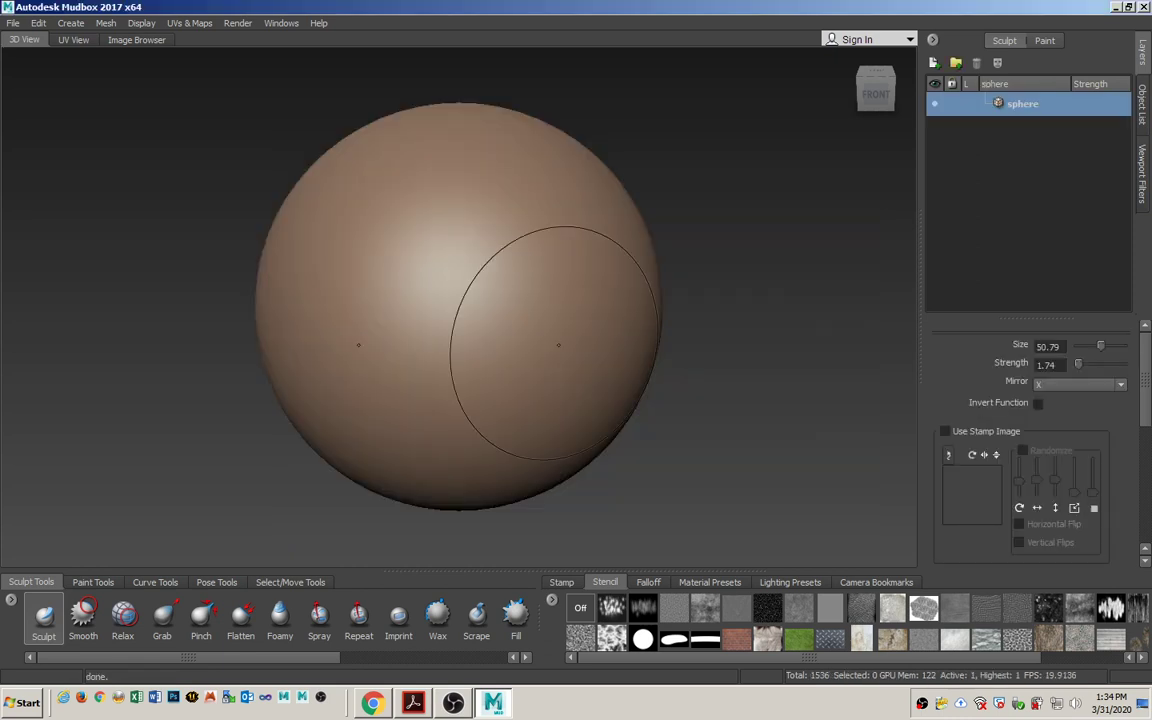
{"action": "right_click_drag", "start_coordinate": [604, 322], "coordinate": [525, 322], "text": "alt"}
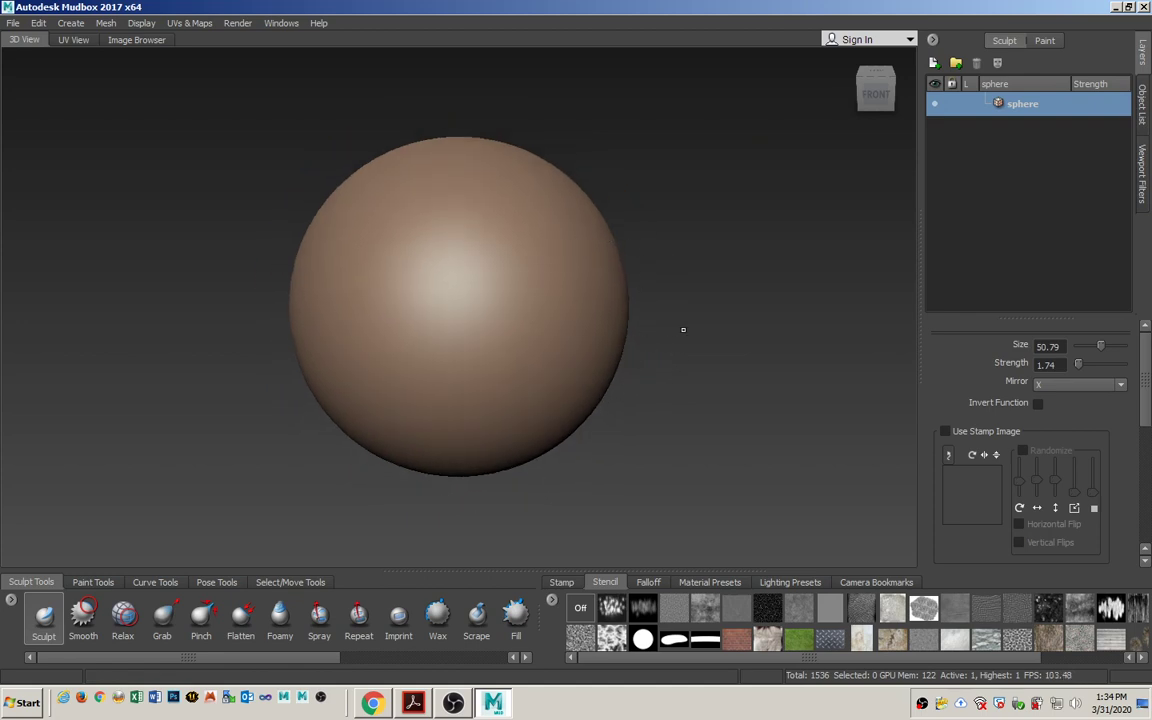
{"action": "mouse_move", "coordinate": [679, 306]}
{"action": "left_mouse_down", "text": "alt"}
{"action": "mouse_move", "coordinate": [702, 296]}
{"action": "mouse_move", "coordinate": [670, 309]}
{"action": "left_mouse_up", "text": "alt"}
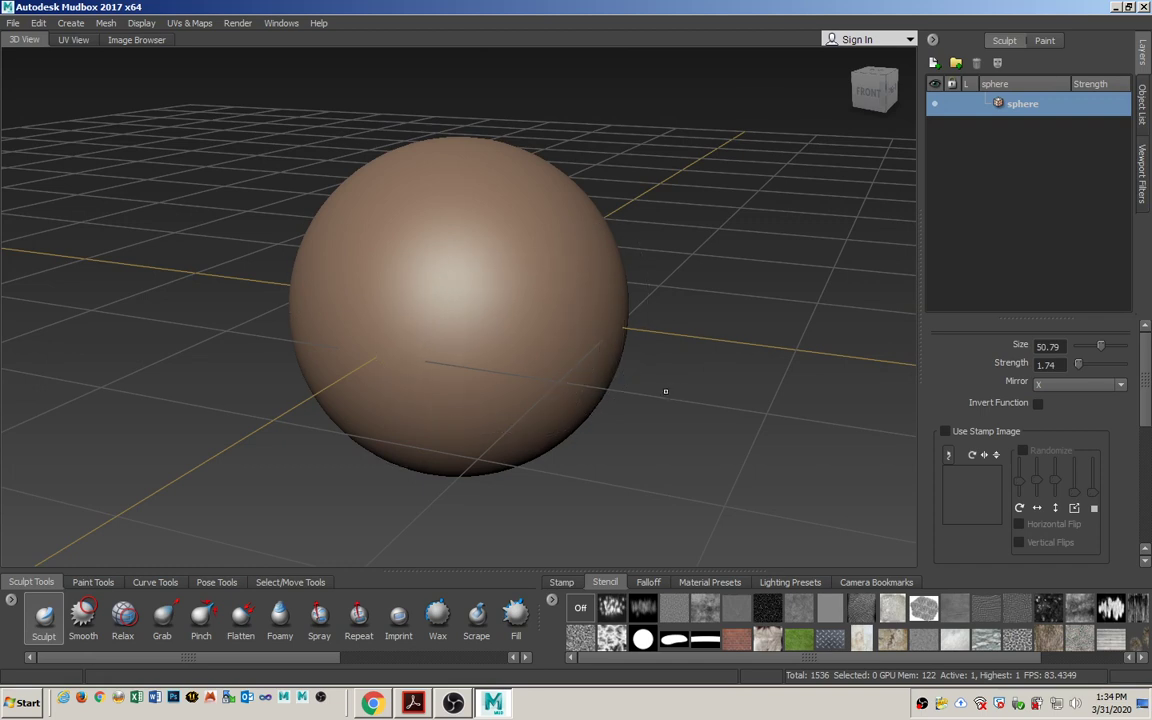
- Switch to Acrobat and study the Windows shortcuts in Table 2.1 Hotkeys on page 27, especially the subdivision-level entries
{"action": "key", "text": "alt+Tab"}
{"action": "key", "text": "alt+Tab"}
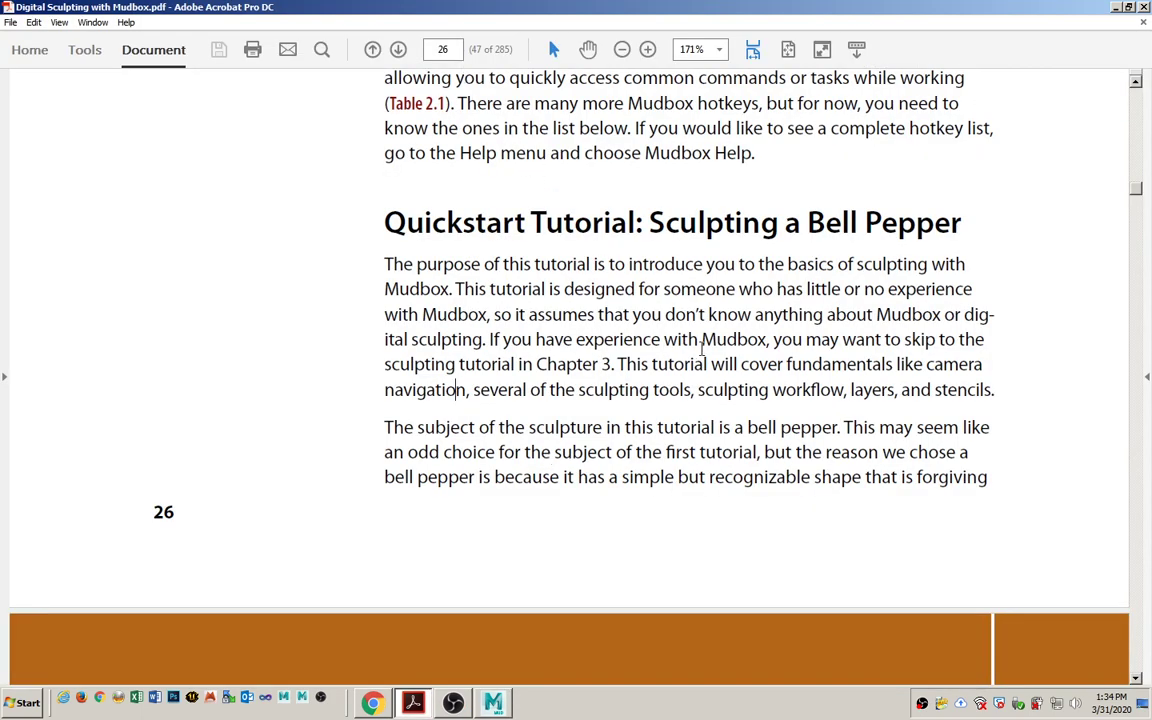
{"action": "scroll", "coordinate": [731, 300], "scroll_direction": "down", "scroll_amount": 3}
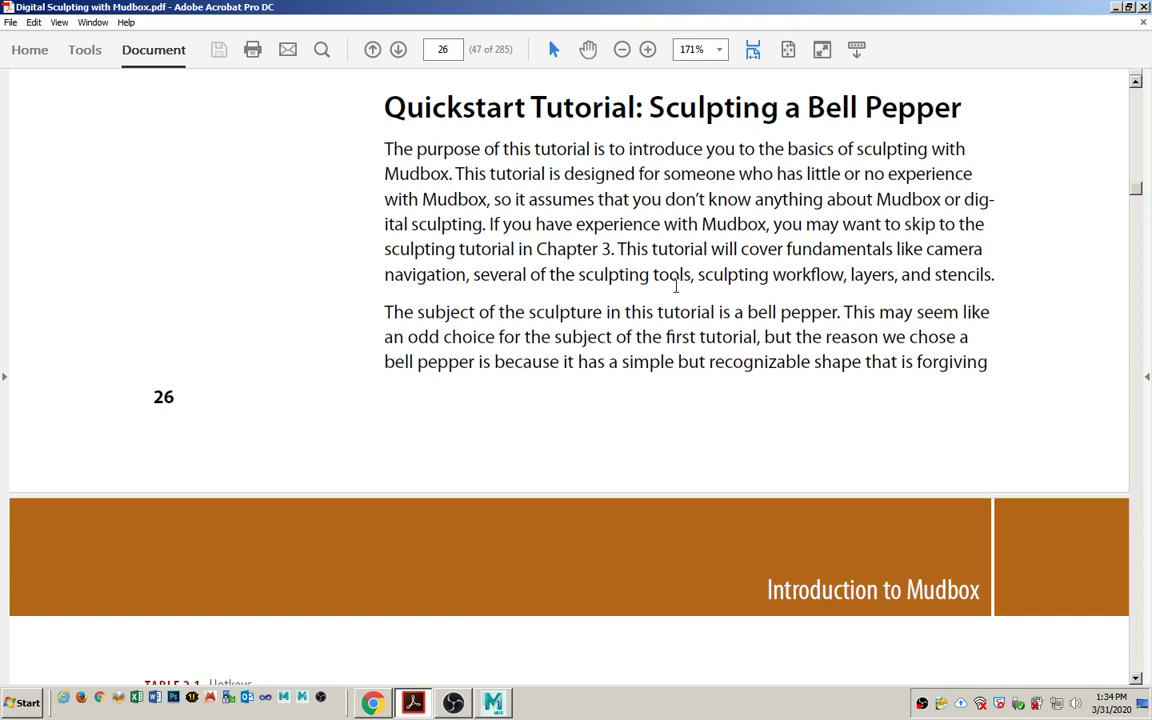
{"action": "scroll", "coordinate": [680, 280], "scroll_direction": "down", "scroll_amount": 5}
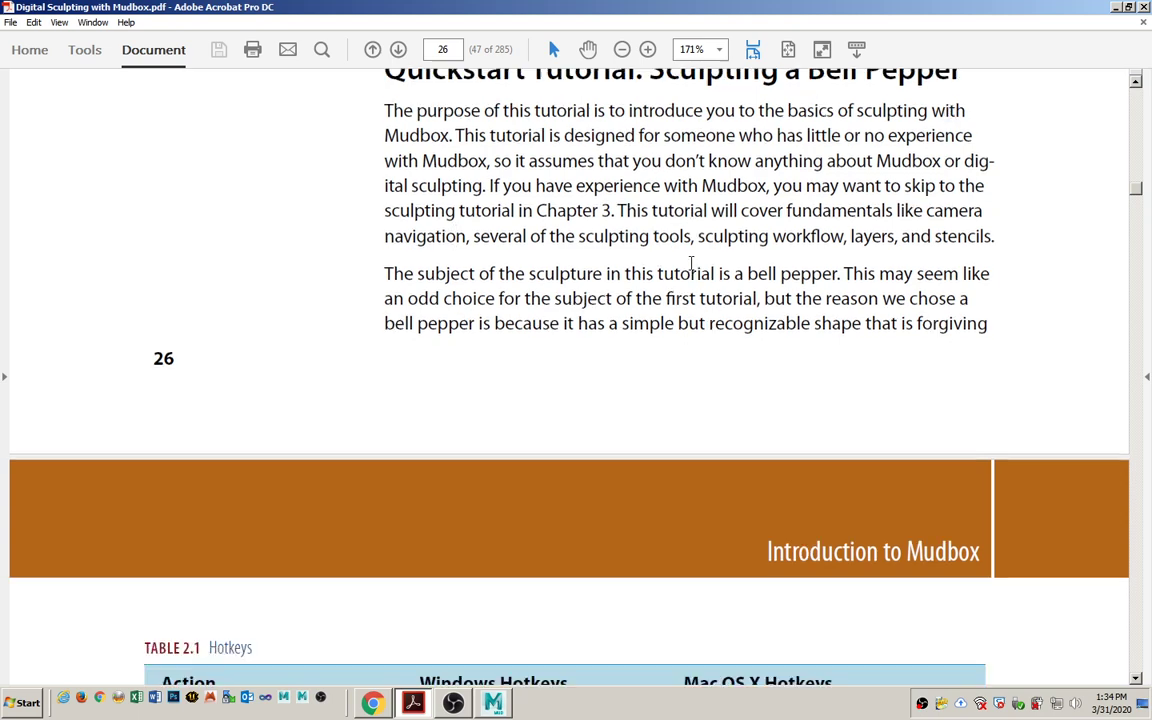
{"action": "scroll", "coordinate": [686, 268], "scroll_direction": "down", "scroll_amount": 8}
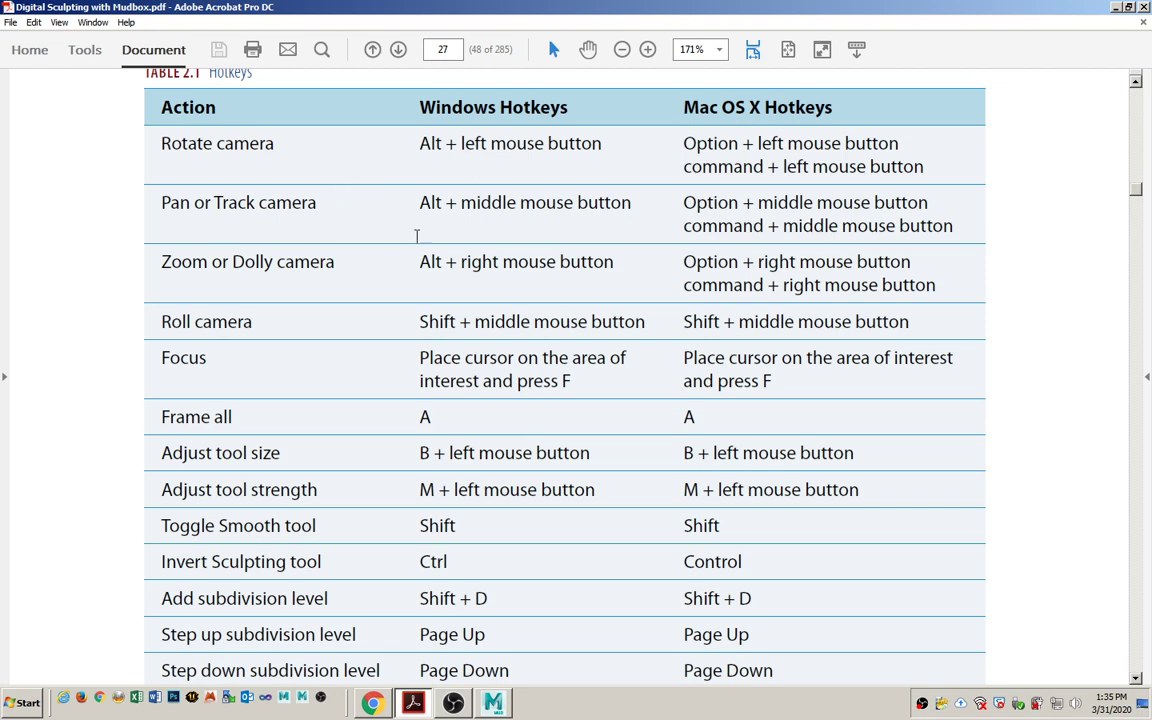
{"action": "scroll", "coordinate": [450, 243], "scroll_direction": "down", "scroll_amount": 2}
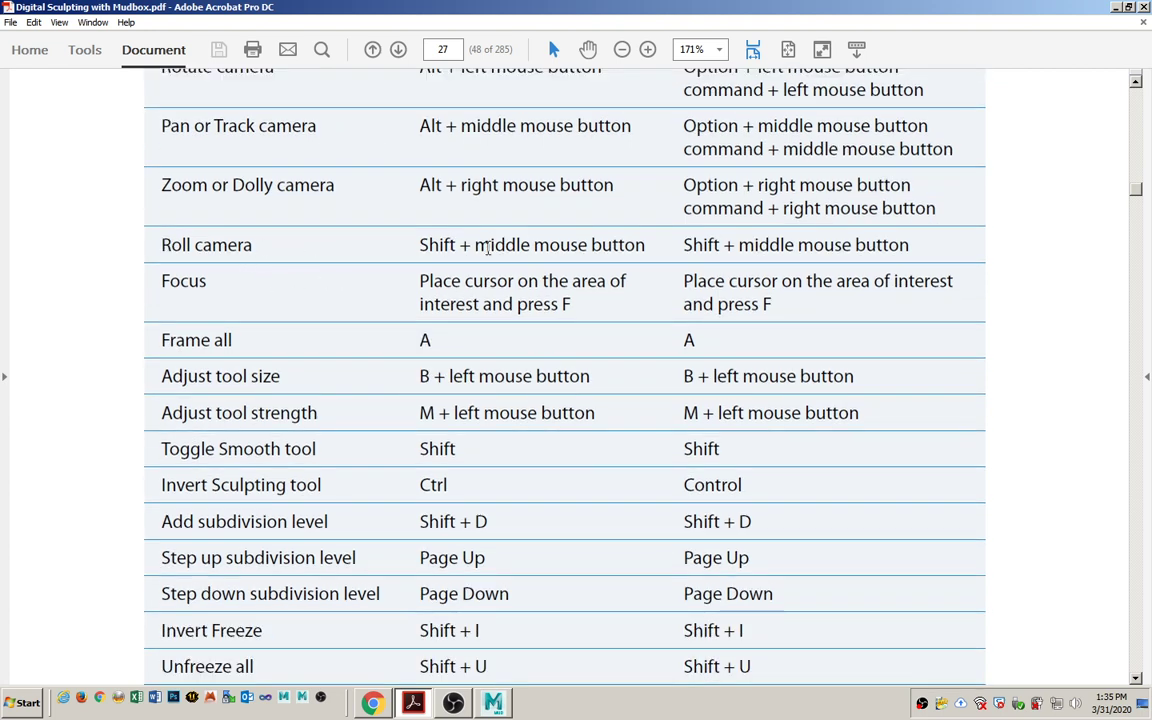
{"action": "scroll", "coordinate": [484, 247], "scroll_direction": "down", "scroll_amount": 1}
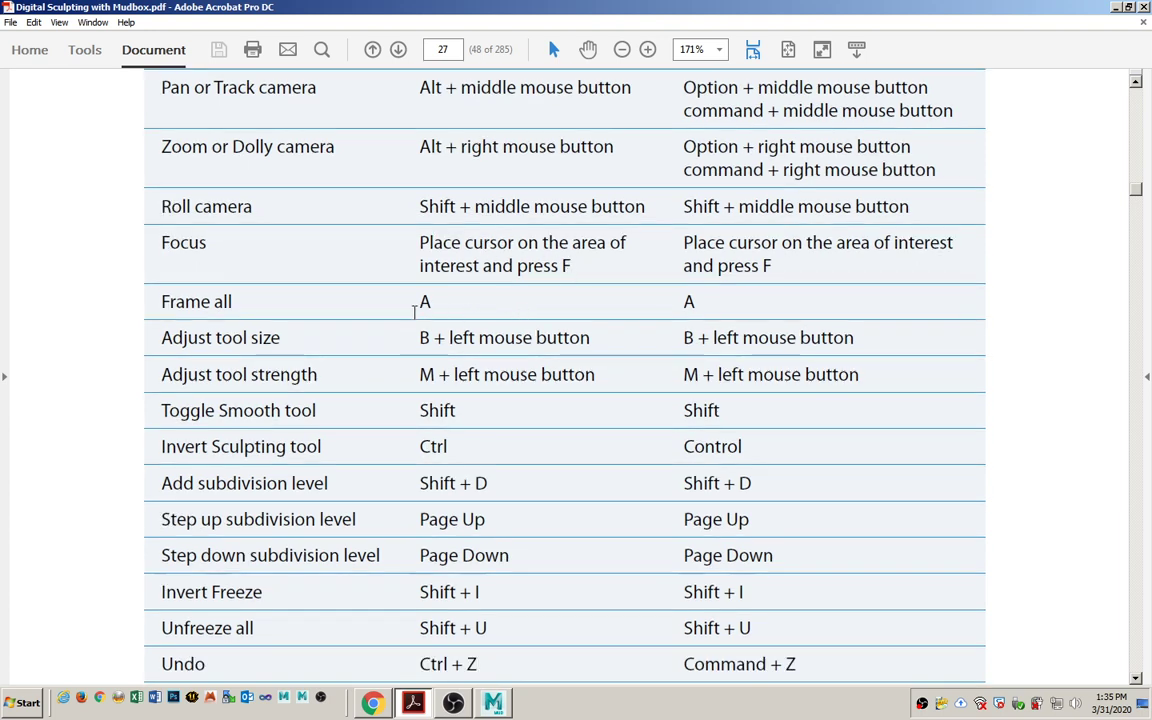
{"action": "scroll", "coordinate": [441, 228], "scroll_direction": "down", "scroll_amount": 1}
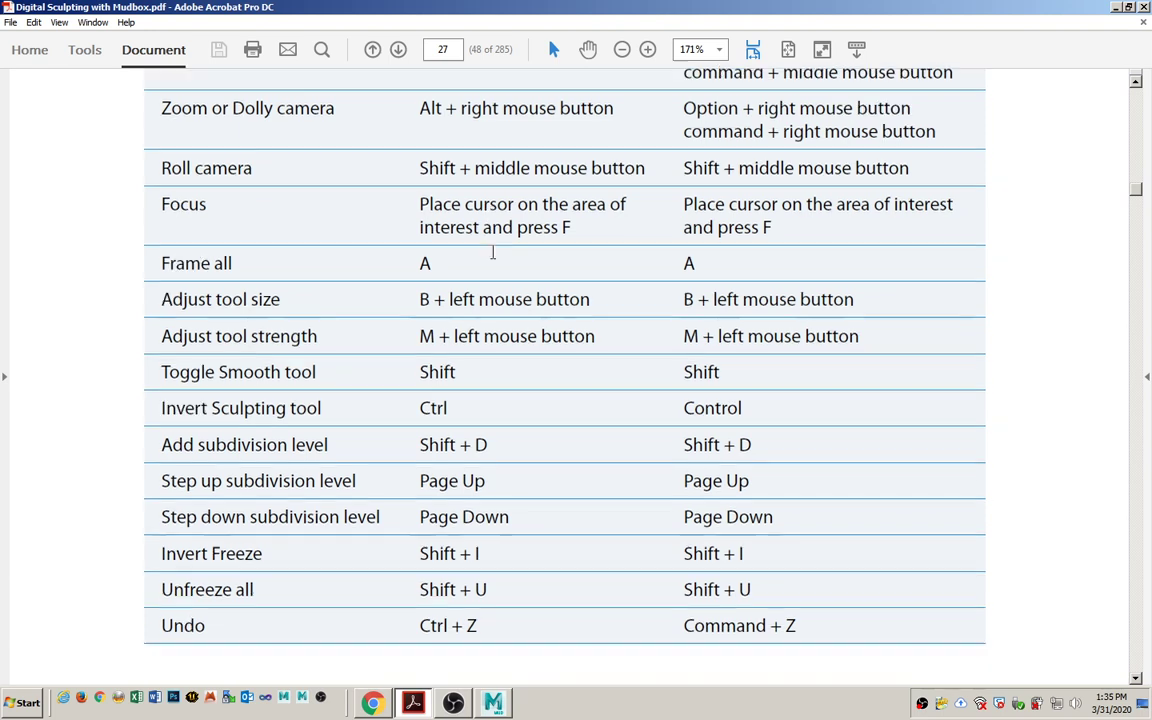
{"action": "scroll", "coordinate": [492, 233], "scroll_direction": "down", "scroll_amount": 2}
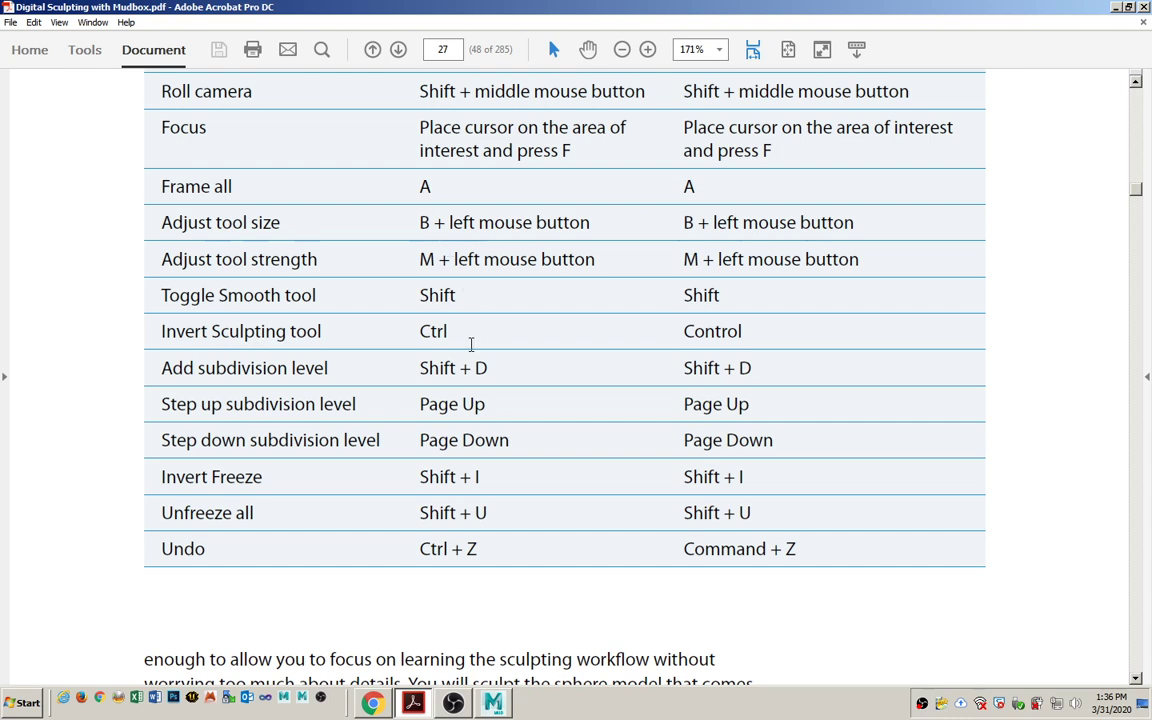
{"action": "scroll", "coordinate": [471, 344], "scroll_direction": "down", "scroll_amount": 1}
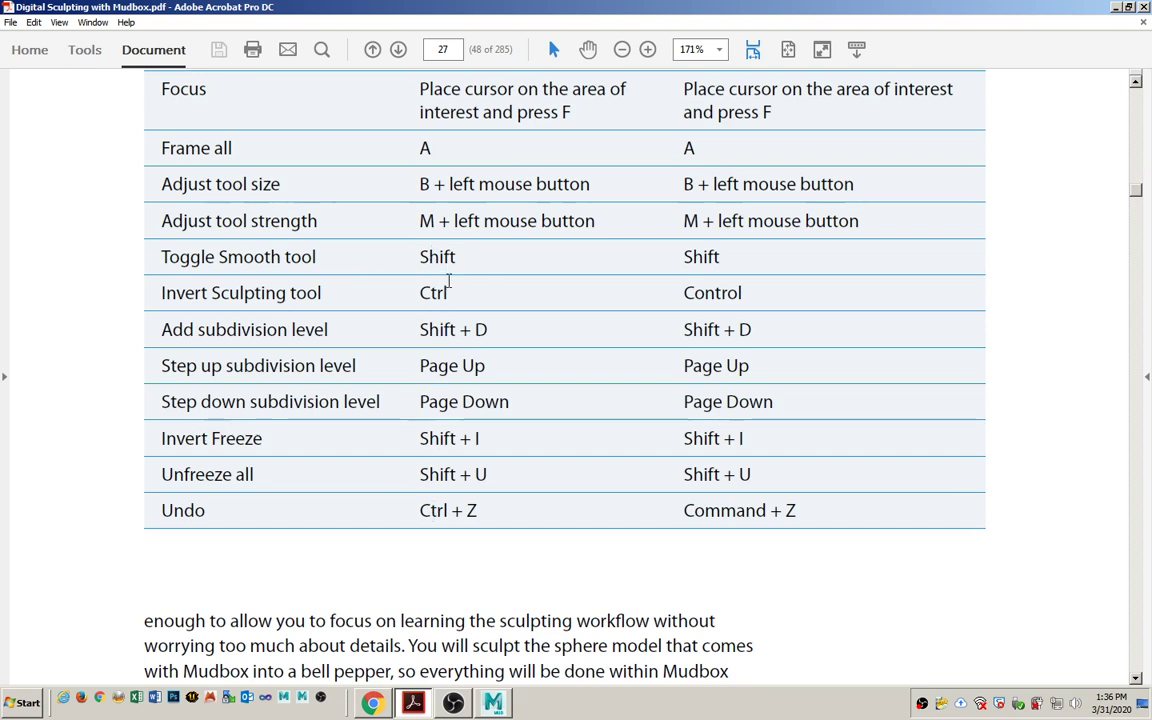
{"action": "left_click_drag", "start_coordinate": [148, 330], "coordinate": [494, 330]}
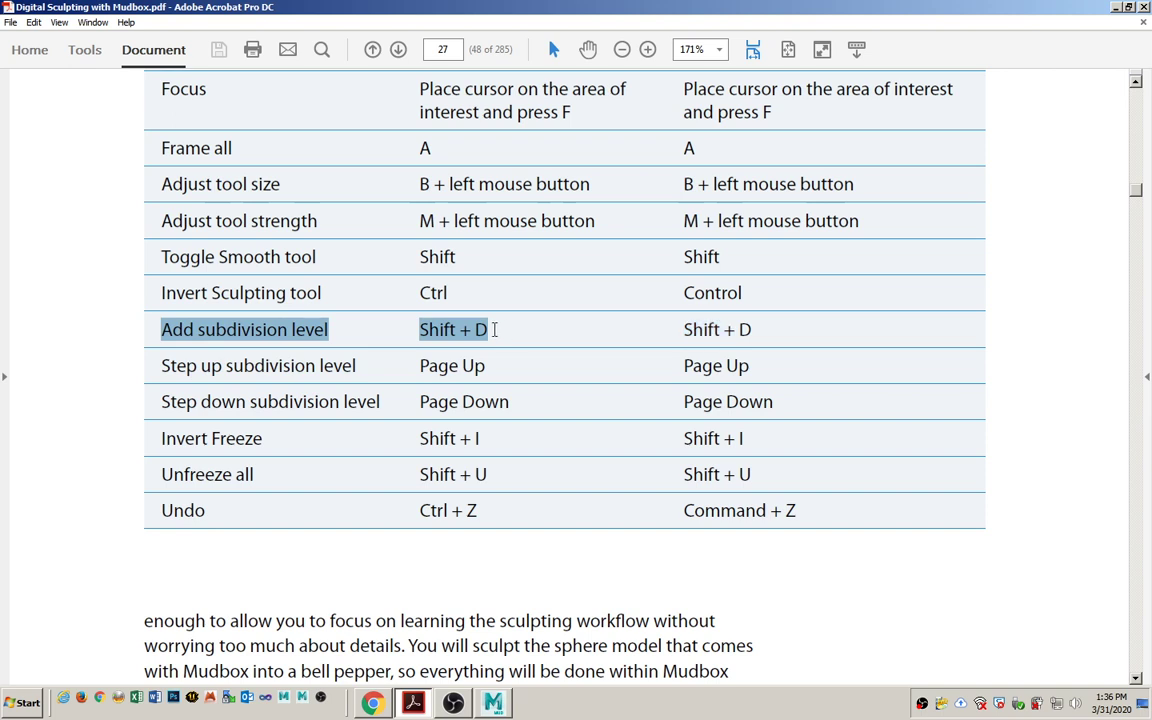
{"action": "left_click_drag", "start_coordinate": [419, 365], "coordinate": [486, 366]}
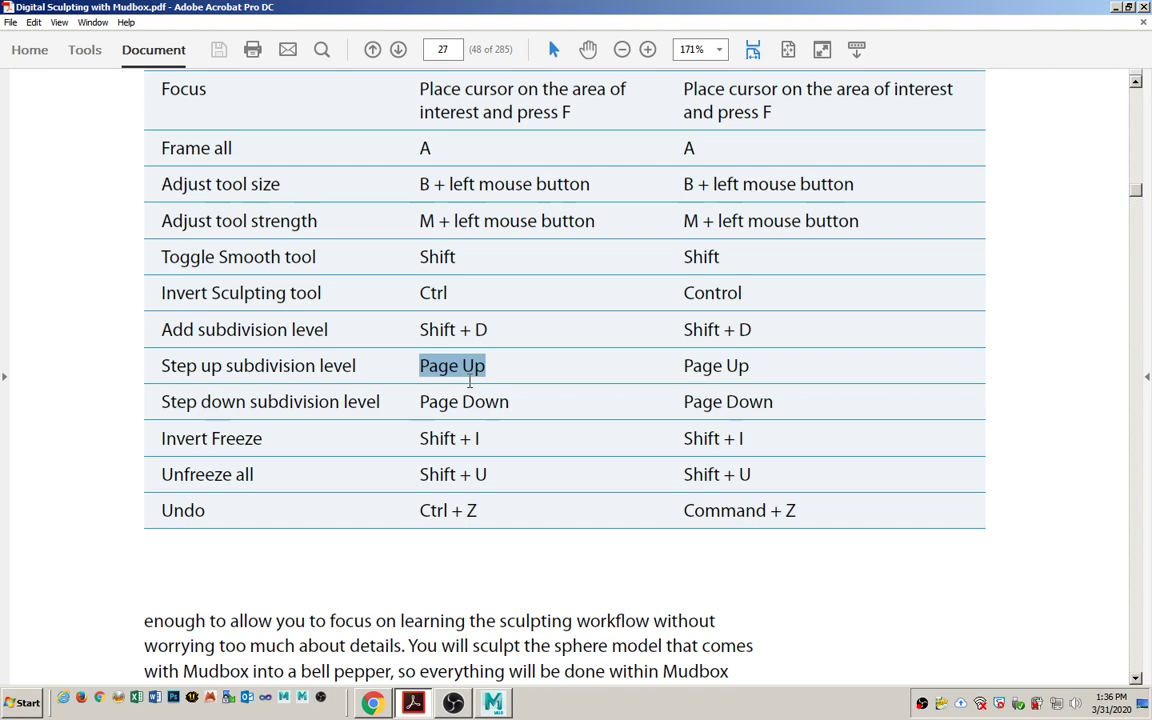
- Read the Setting Up the Scene section on page 27 and examine Figure 2.13 on page 28
{"action": "scroll", "coordinate": [469, 380], "scroll_direction": "down", "scroll_amount": 4}
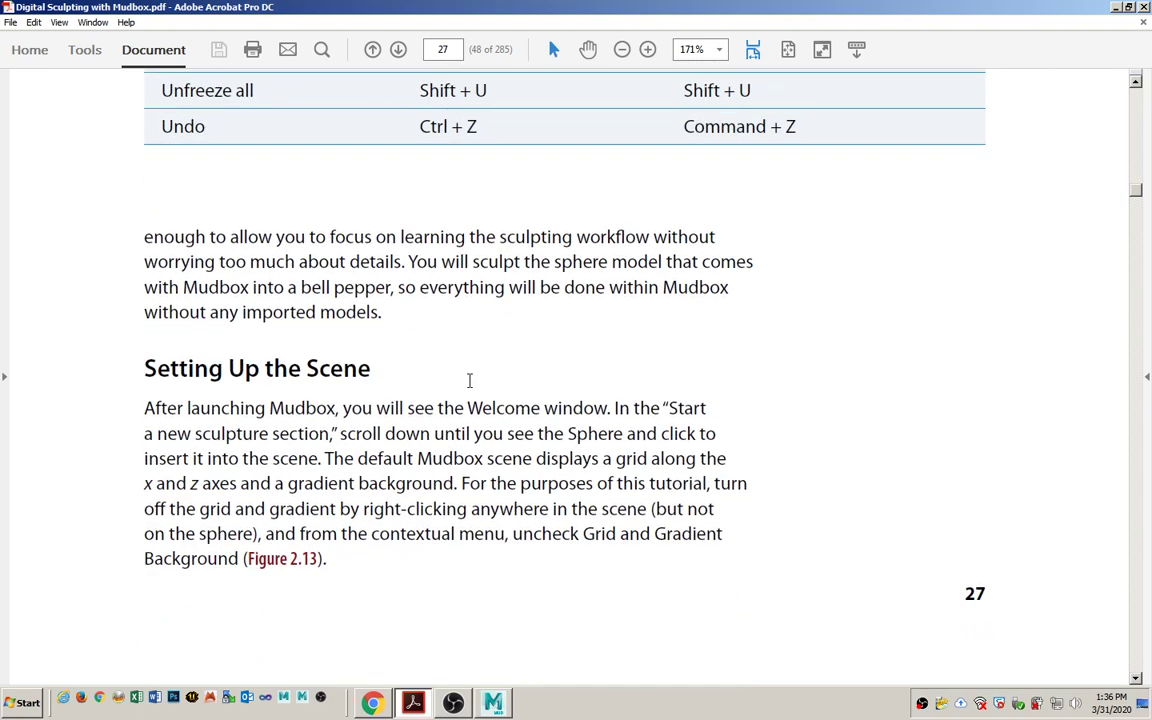
{"action": "scroll", "coordinate": [469, 380], "scroll_direction": "down", "scroll_amount": 1}
{"action": "scroll", "coordinate": [467, 381], "scroll_direction": "down", "scroll_amount": 1}
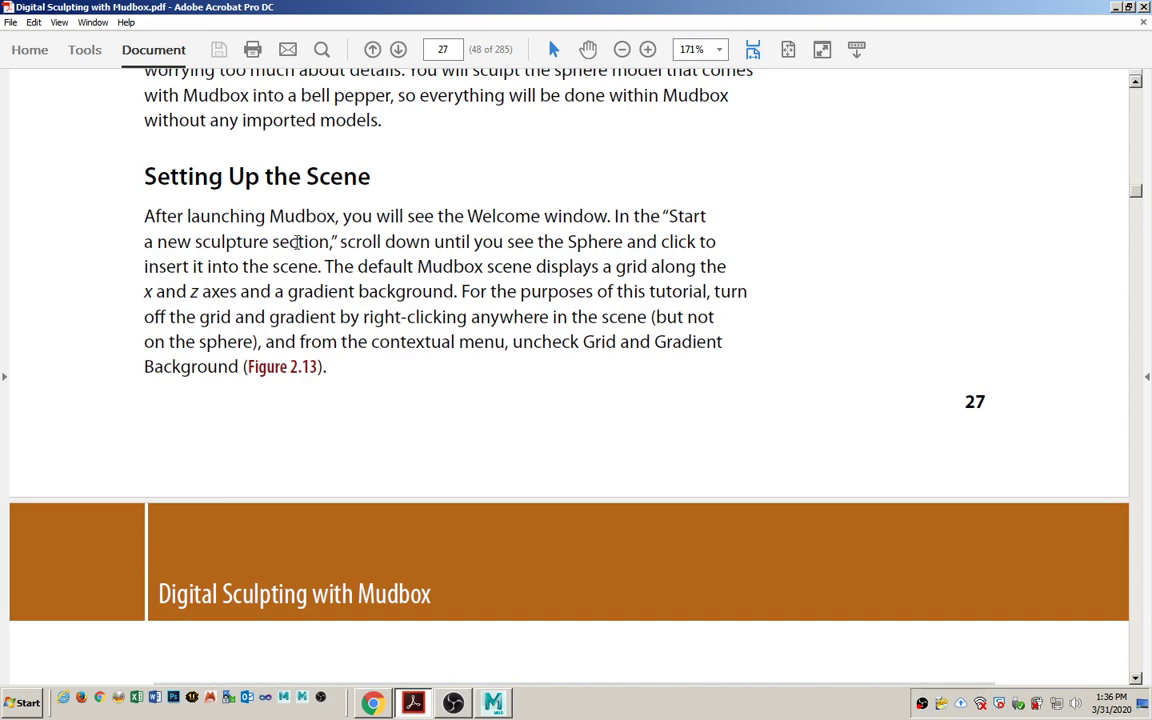
{"action": "scroll", "coordinate": [296, 272], "scroll_direction": "down", "scroll_amount": 6}
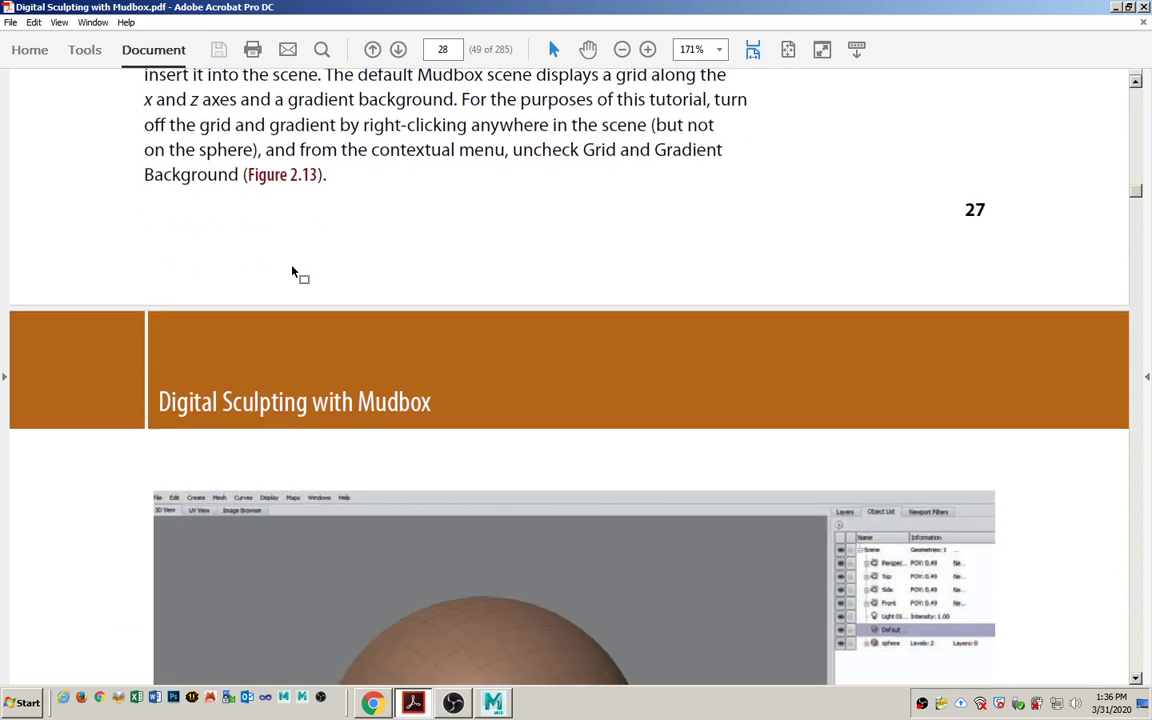
{"action": "scroll", "coordinate": [296, 272], "scroll_direction": "down", "scroll_amount": 2}
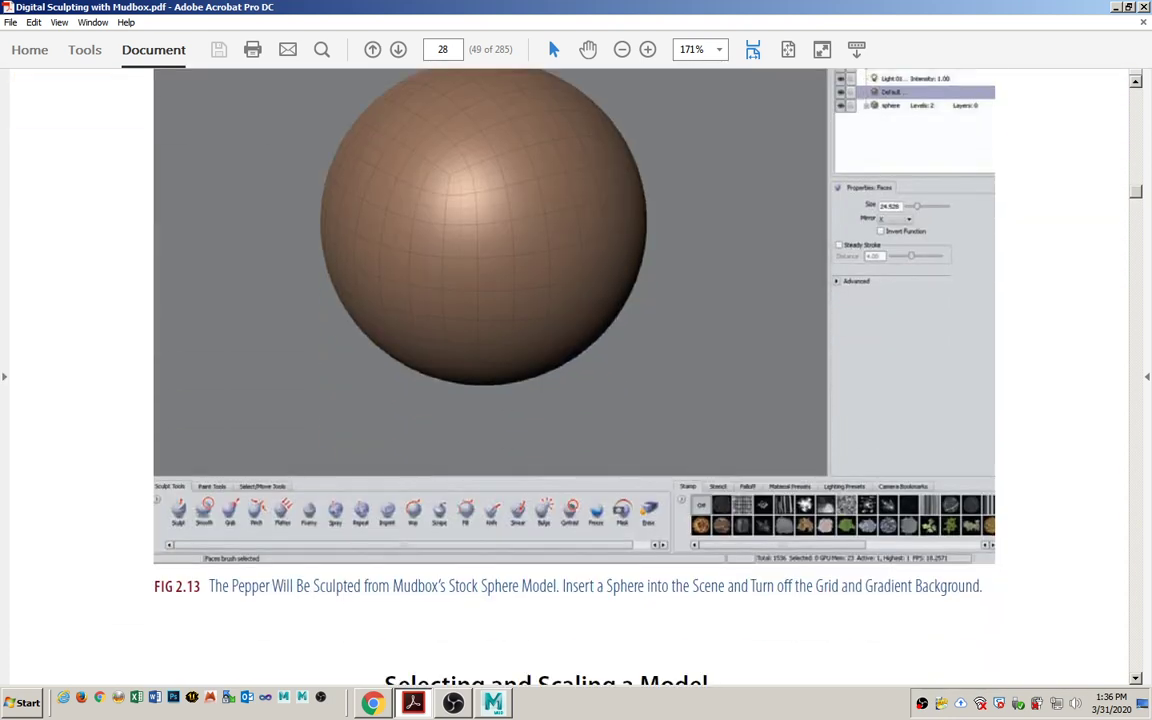
- Look over the Selecting and Scaling a Model and Creating a Layer and Subdividing sections on pages 28 and 29
{"action": "scroll", "coordinate": [296, 275], "scroll_direction": "down", "scroll_amount": 5}
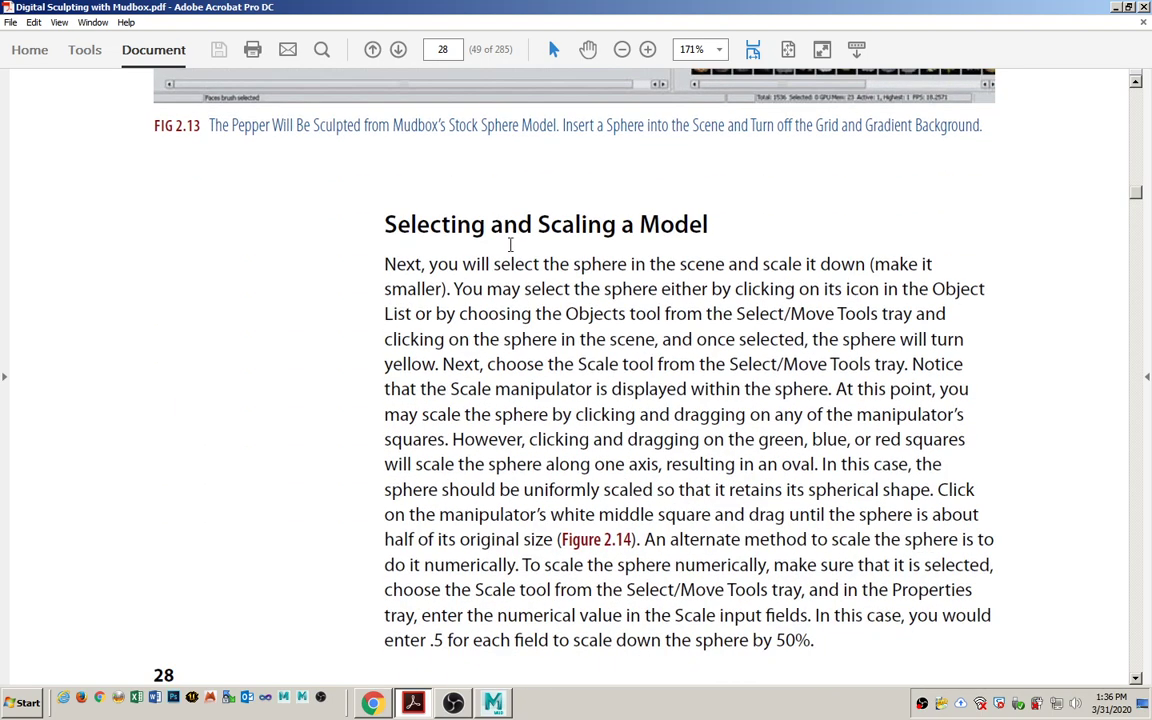
{"action": "left_click_drag", "start_coordinate": [536, 226], "coordinate": [683, 228]}
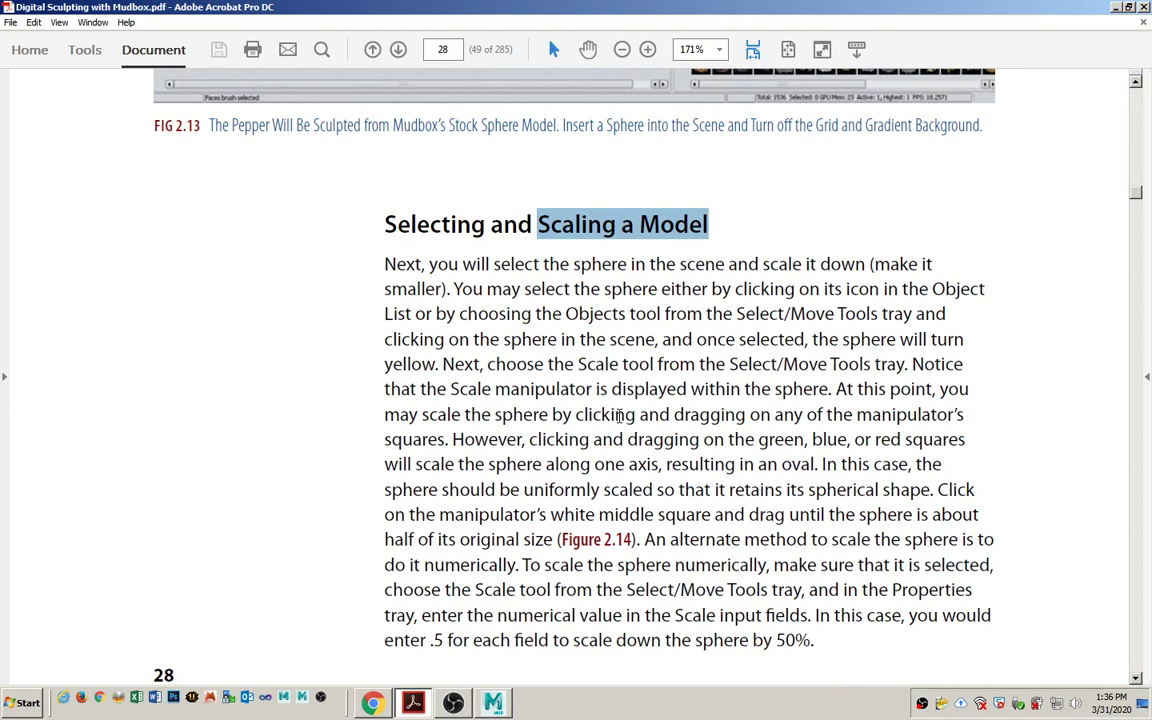
{"action": "scroll", "coordinate": [620, 416], "scroll_direction": "down", "scroll_amount": 8}
{"action": "scroll", "coordinate": [618, 413], "scroll_direction": "down", "scroll_amount": 6}
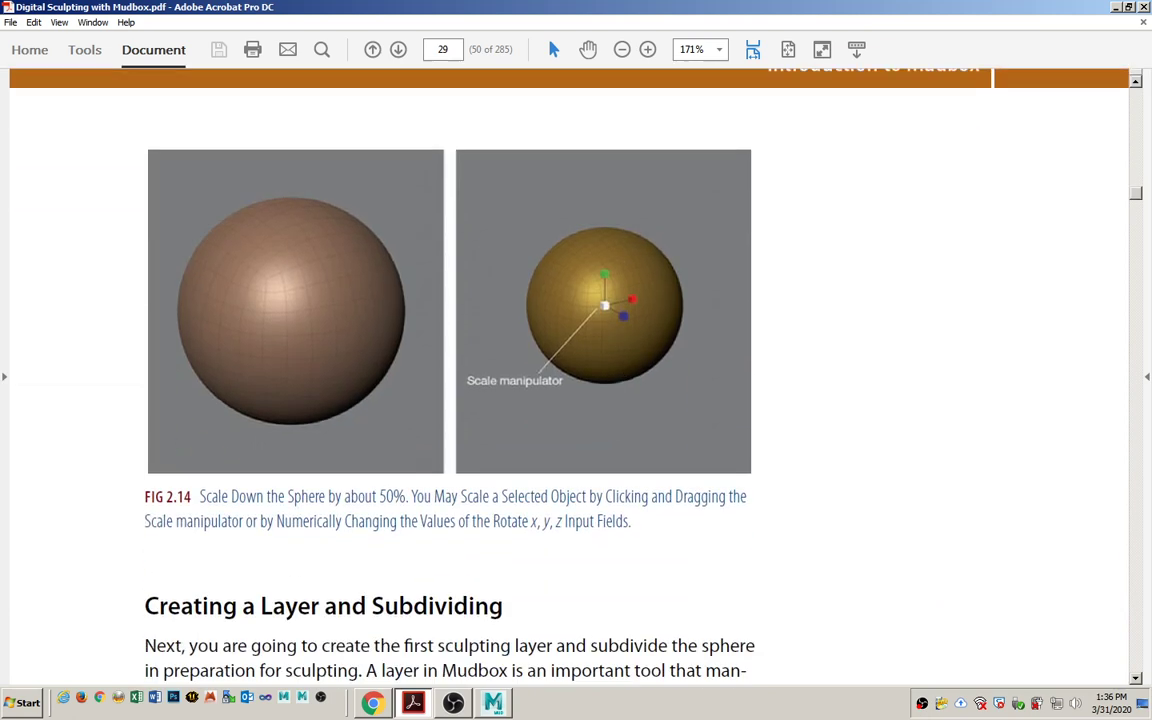
{"action": "scroll", "coordinate": [612, 408], "scroll_direction": "down", "scroll_amount": 1}
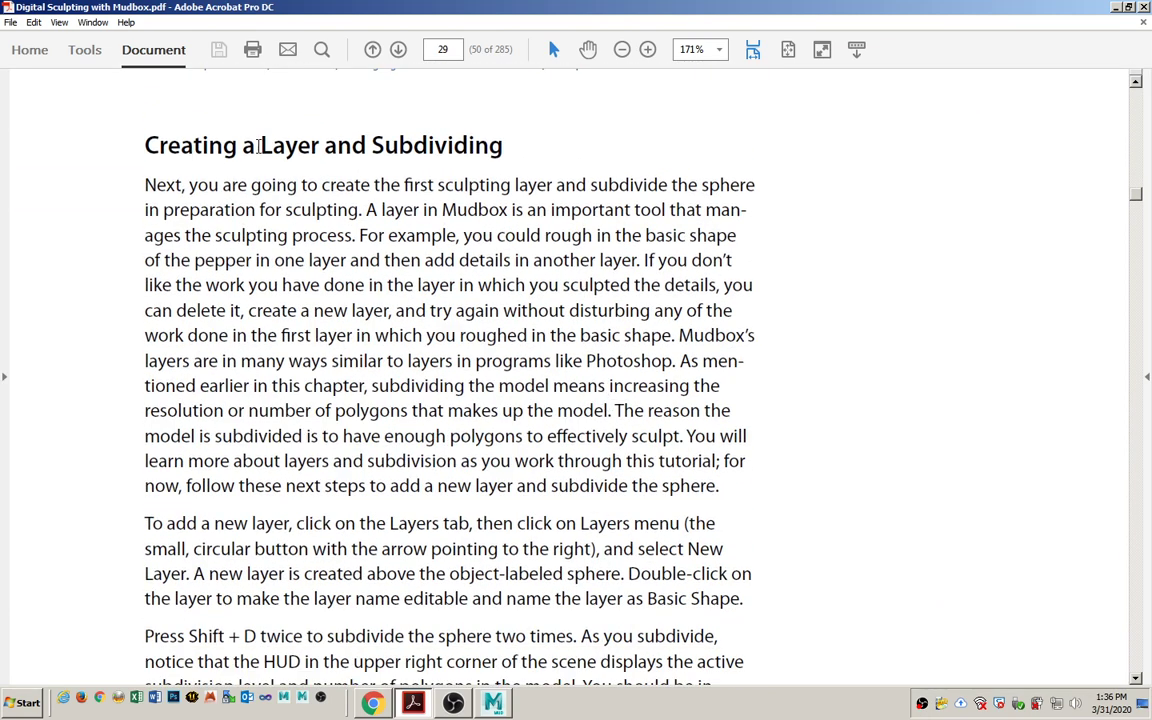
{"action": "left_click_drag", "start_coordinate": [258, 146], "coordinate": [325, 147]}
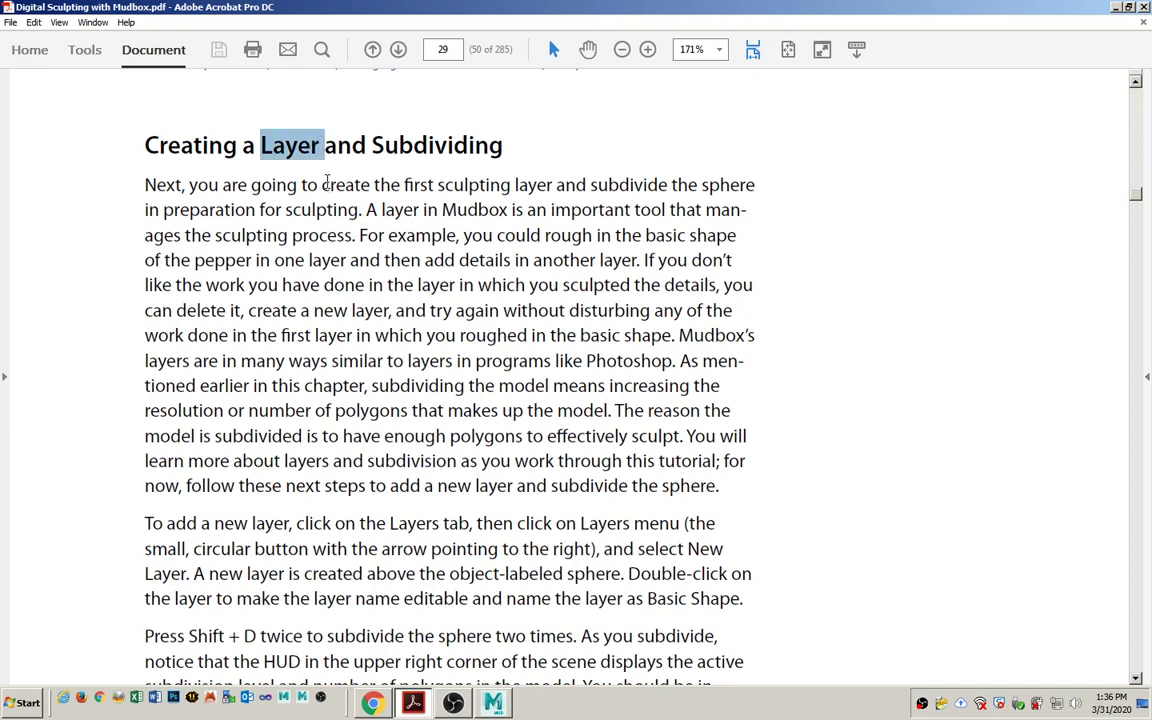
- Switch to Mudbox, add a sculpt layer, and sculpt a winding test ridge across the sphere with brush size 18.37 and strength 41.98
{"action": "key", "text": "alt+Tab"}
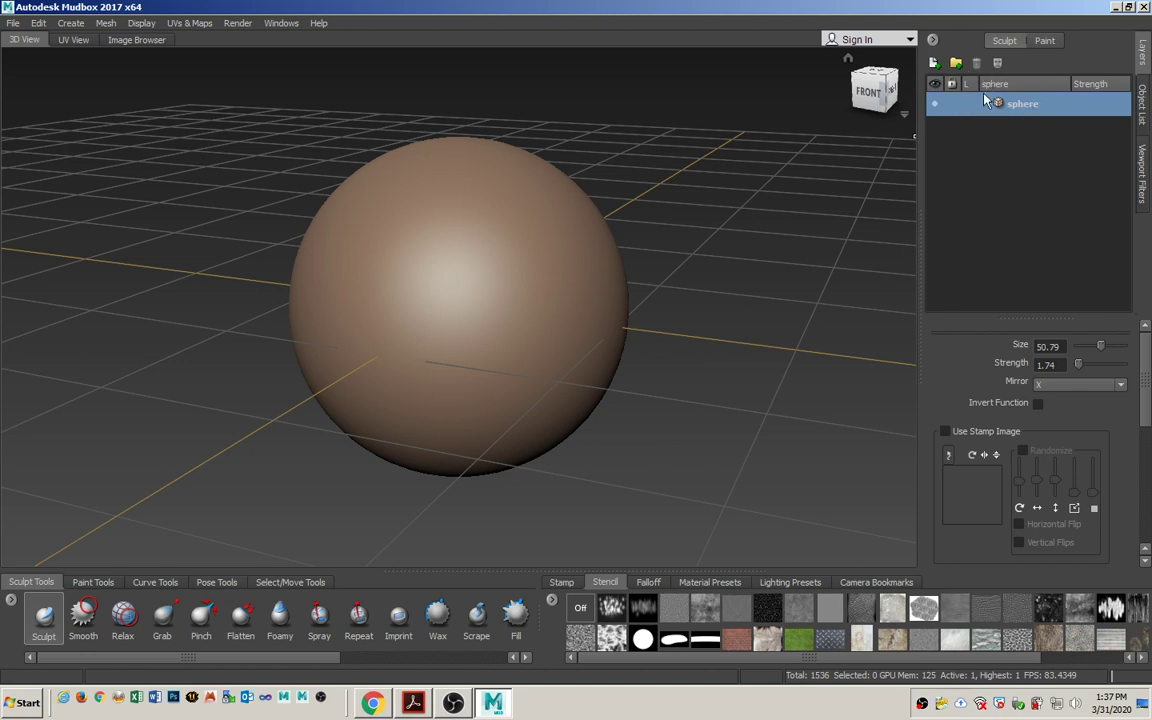
{"action": "left_click", "coordinate": [935, 64]}
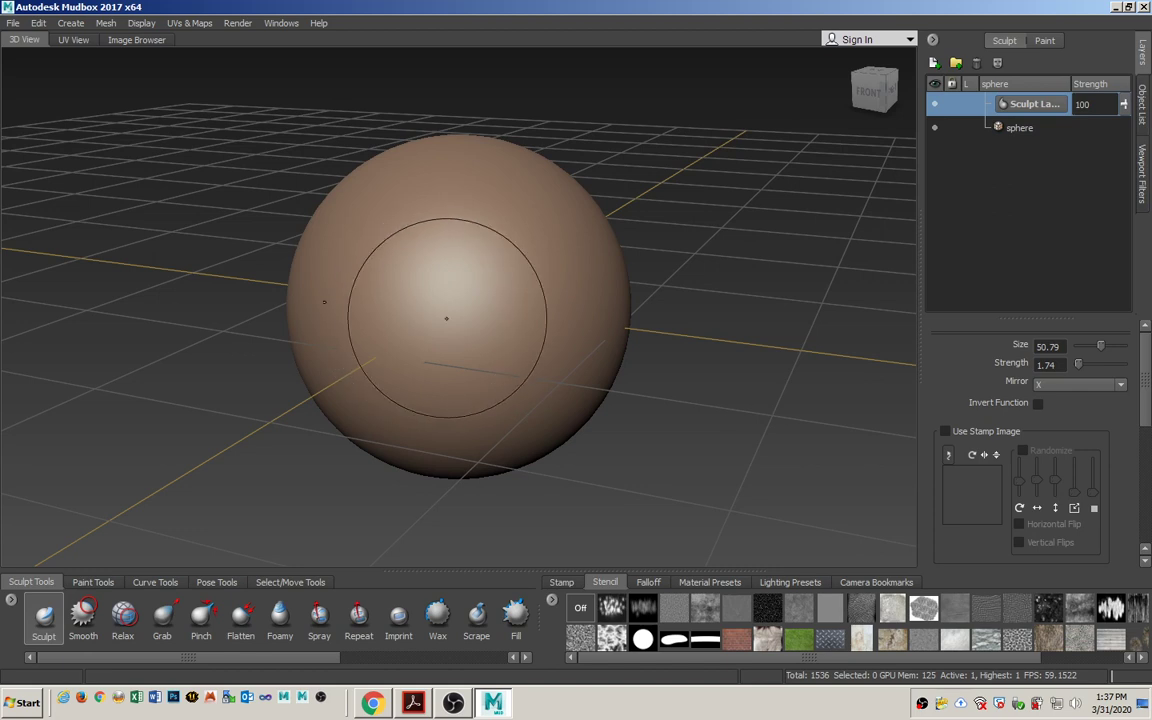
{"action": "key", "text": "b"}
{"action": "left_click_drag", "start_coordinate": [470, 294], "coordinate": [391, 301]}
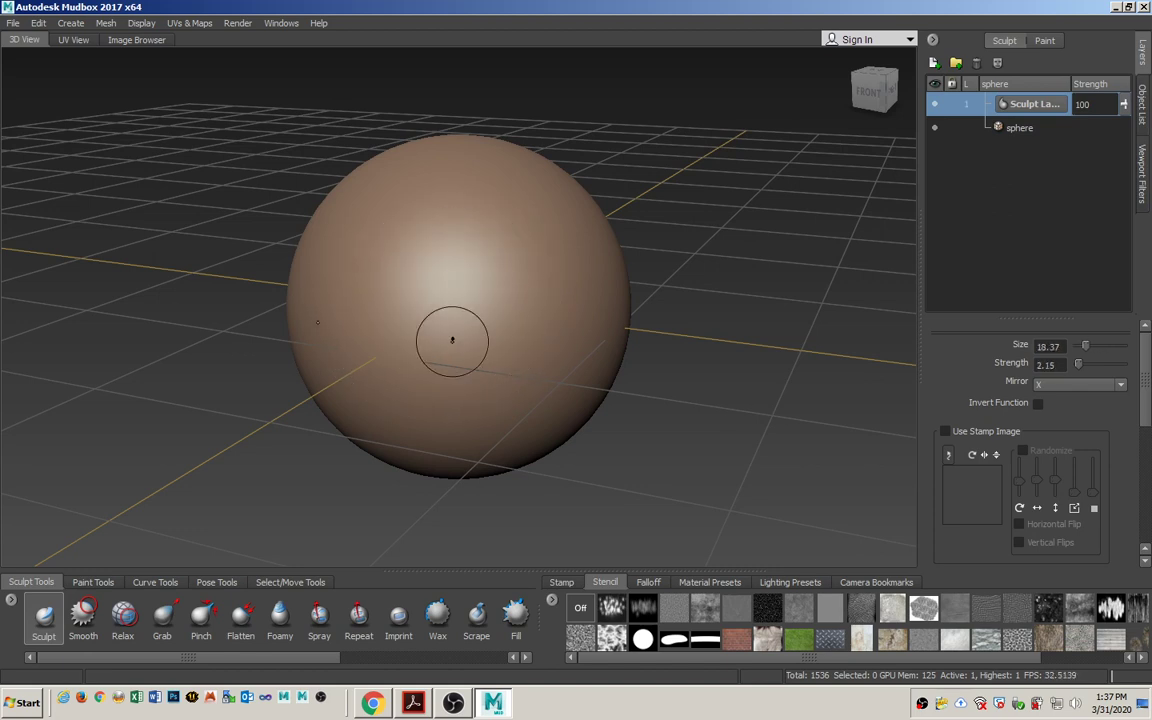
{"action": "left_click_drag", "start_coordinate": [452, 340], "coordinate": [452, 258]}
{"action": "mouse_move", "coordinate": [342, 260]}
{"action": "left_mouse_down"}
{"action": "mouse_move", "coordinate": [466, 282]}
{"action": "mouse_move", "coordinate": [503, 391]}
{"action": "left_mouse_up"}
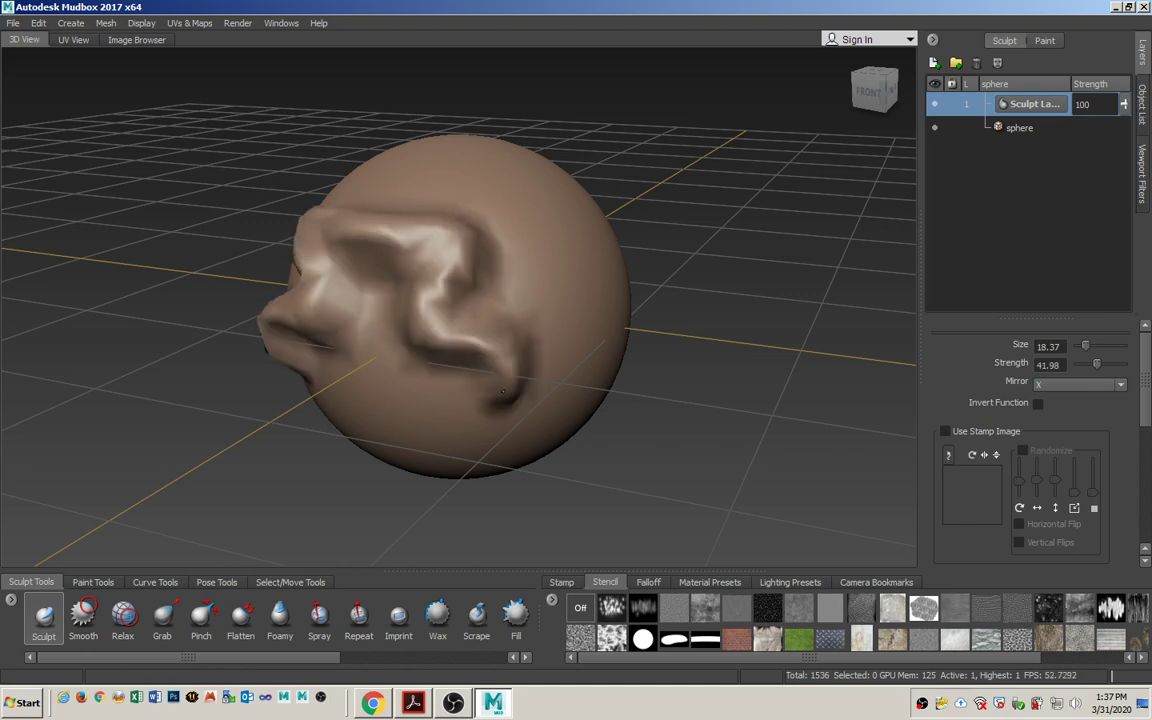
- Toggle the test sculpt layer's visibility to compare the sphere with and without the ridge, and delete the layer
{"action": "left_click", "coordinate": [936, 108]}
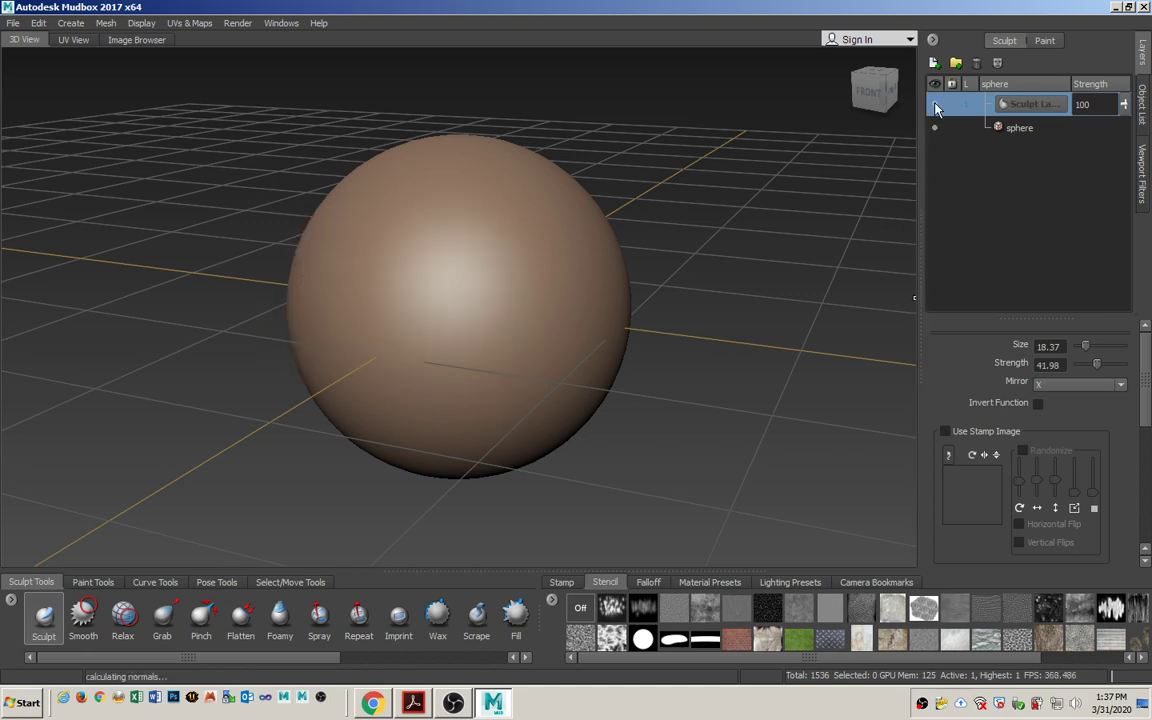
{"action": "left_click", "coordinate": [936, 108]}
{"action": "left_click", "coordinate": [936, 108]}
{"action": "left_click", "coordinate": [936, 108]}
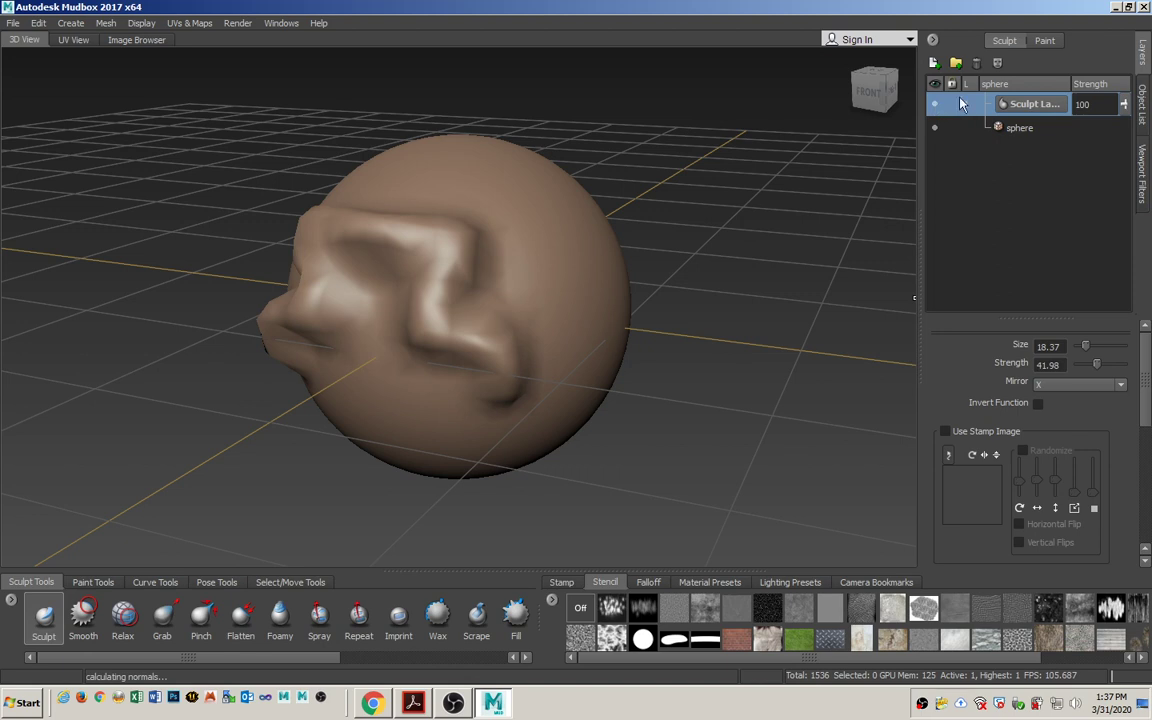
{"action": "left_click", "coordinate": [977, 62]}
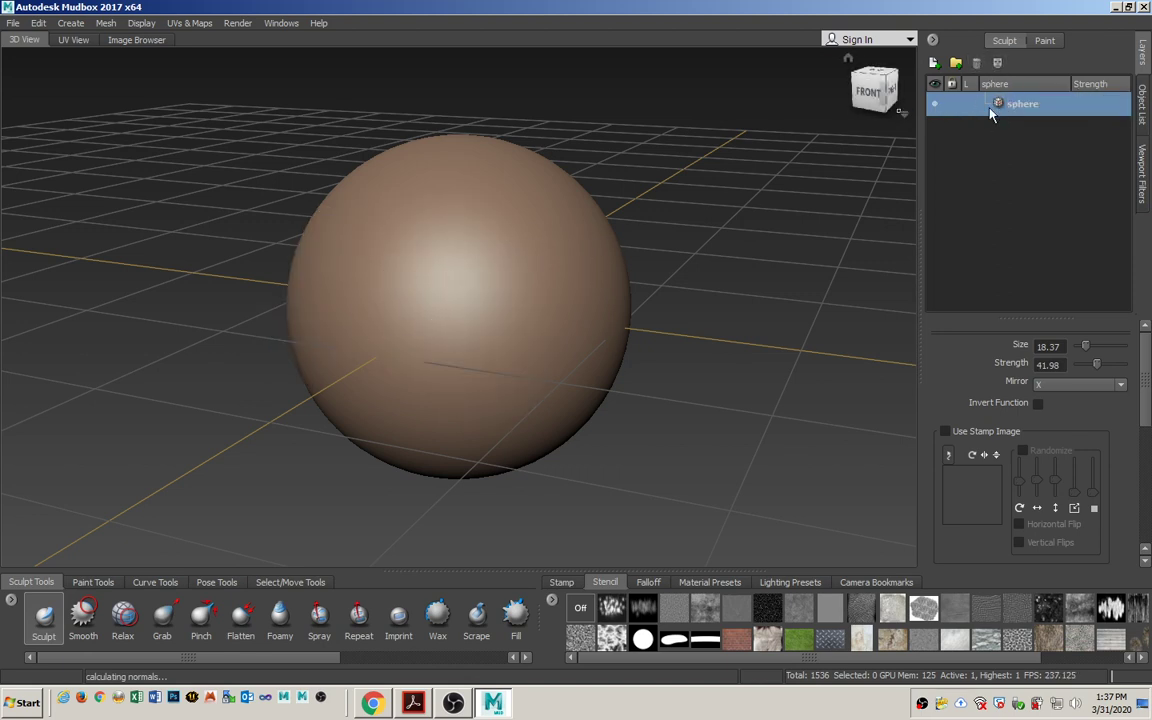
- Turn on the wireframe display and inspect the sphere's polygon mesh
{"action": "key", "text": "w"}
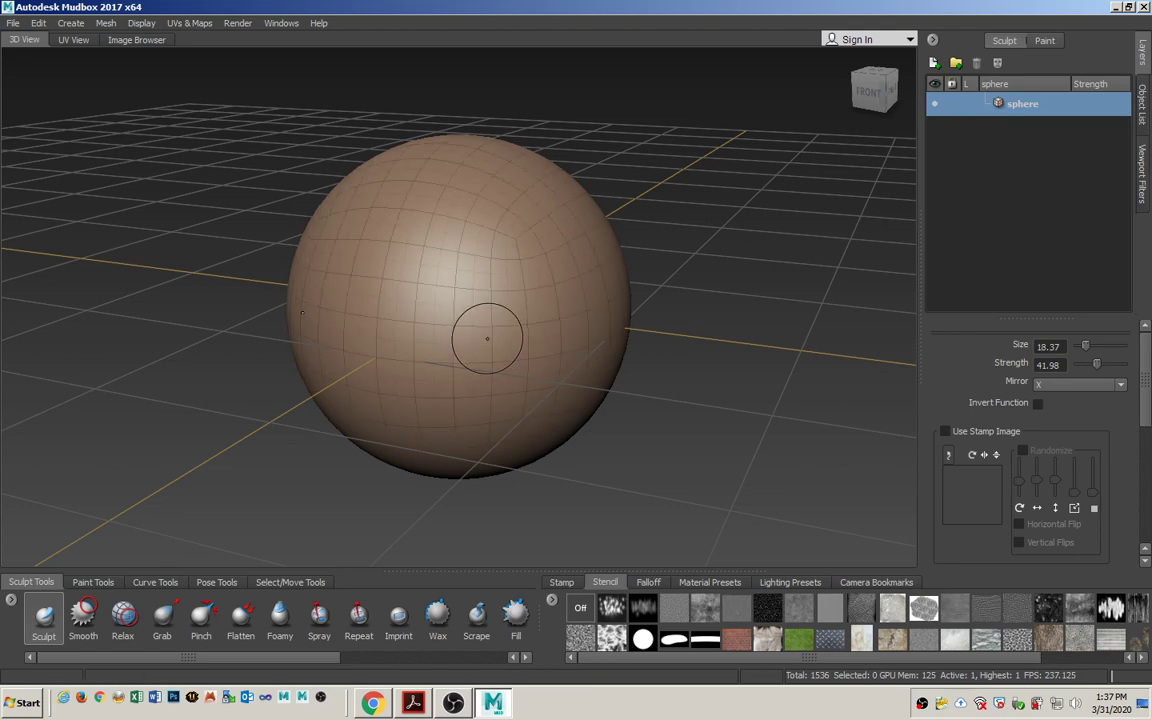
{"action": "left_click_drag", "start_coordinate": [463, 432], "coordinate": [496, 267], "text": "alt"}
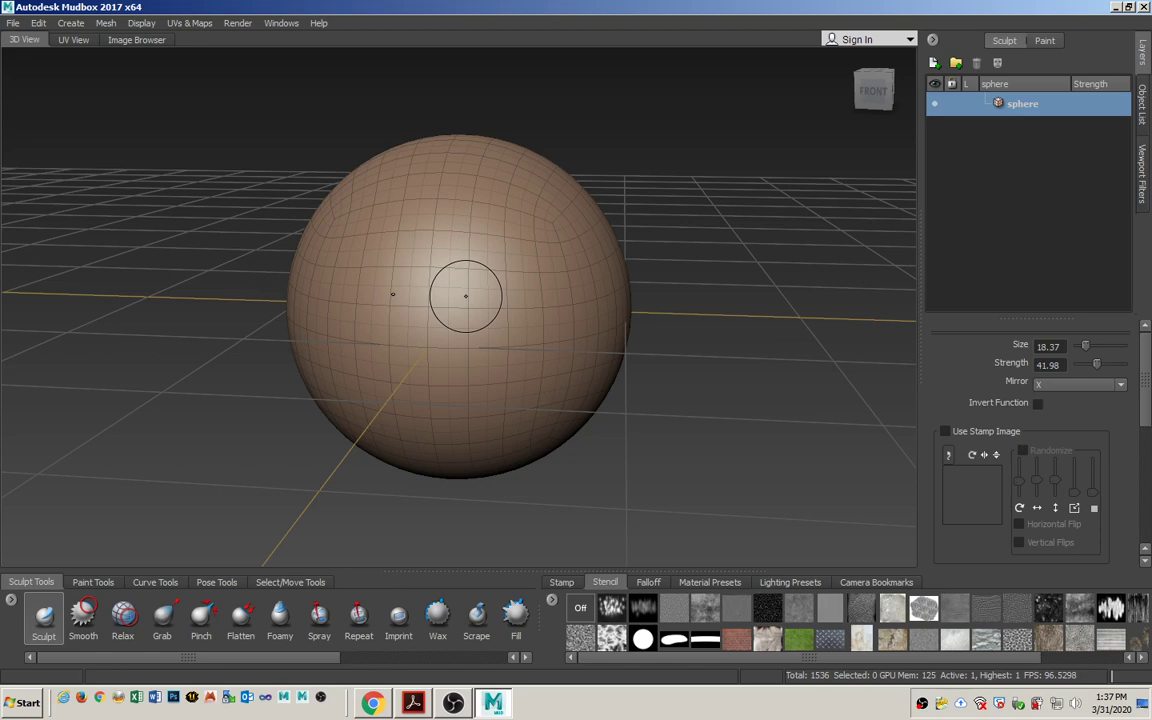
{"action": "key", "text": "w"}
{"action": "key", "text": "w"}
{"action": "mouse_move", "coordinate": [548, 367]}
{"action": "left_mouse_down", "text": "alt"}
{"action": "mouse_move", "coordinate": [527, 293]}
{"action": "mouse_move", "coordinate": [480, 305]}
{"action": "left_mouse_up", "text": "alt"}
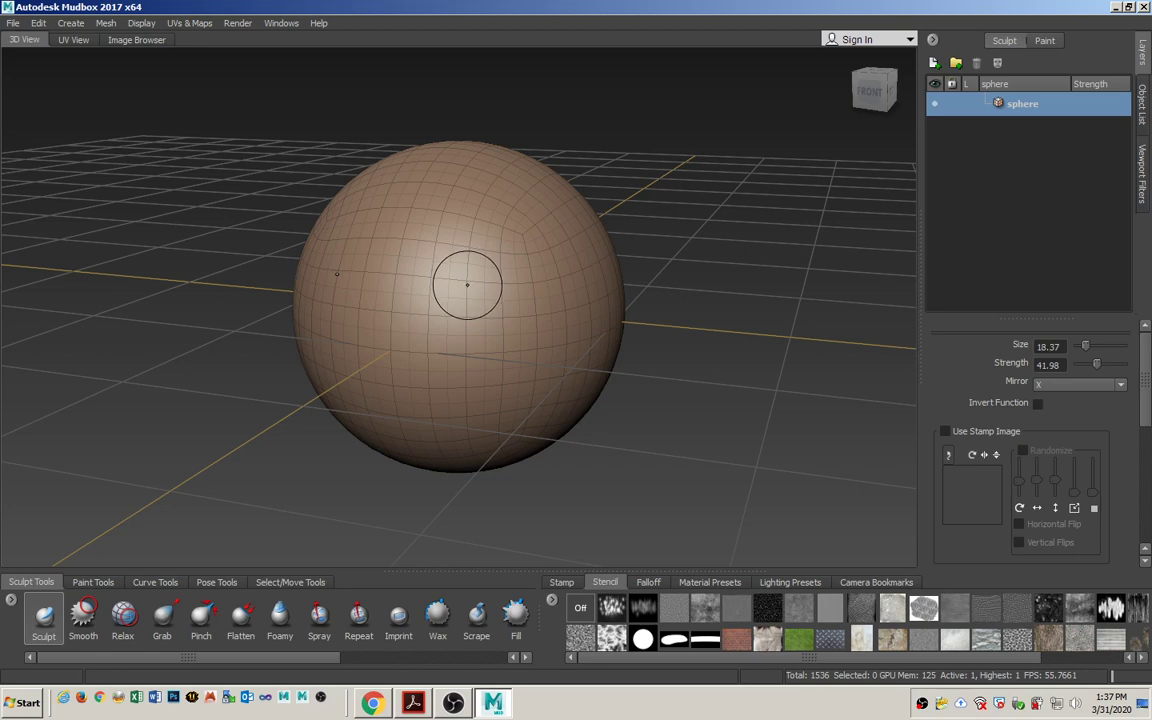
- Subdivide the sphere twice to level 3 and add a new sculpt layer above it
{"action": "key", "text": "shift+d"}
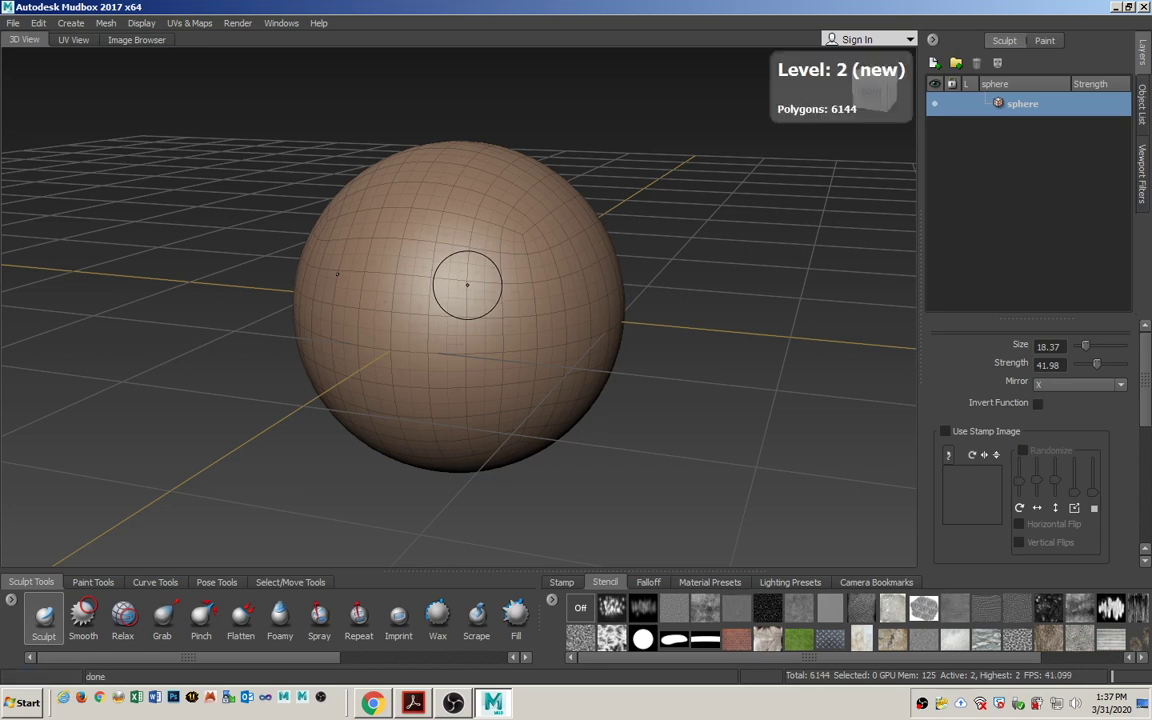
{"action": "key", "text": "shift+d"}
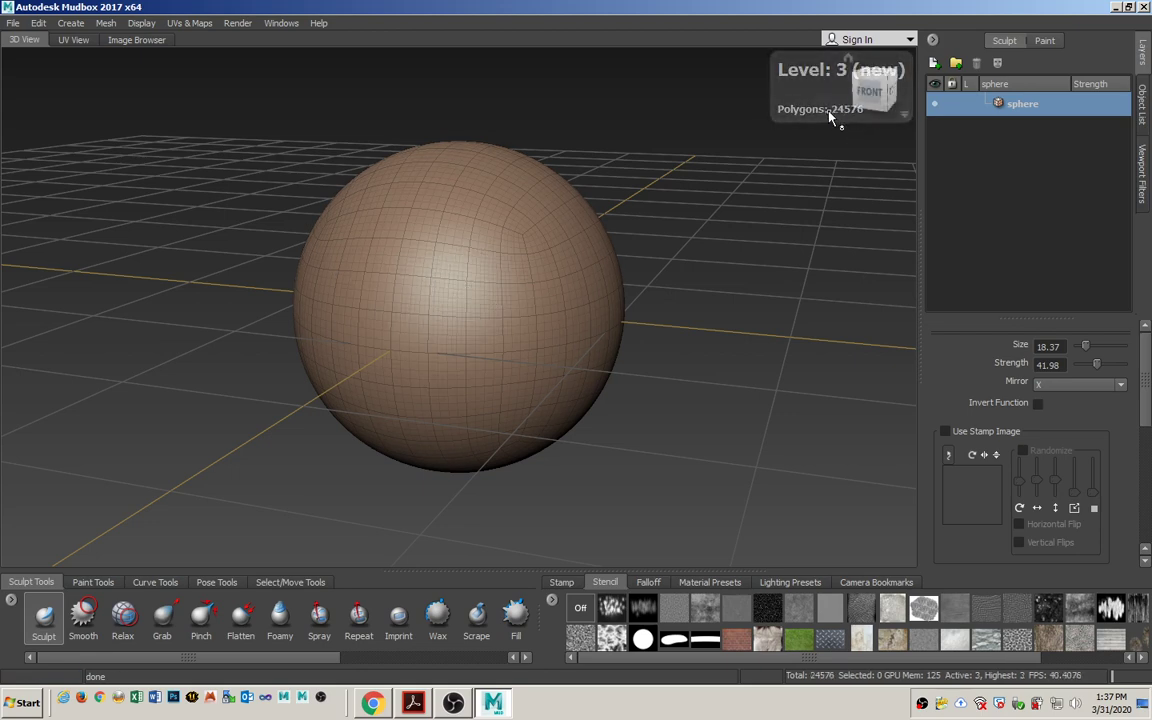
{"action": "left_click", "coordinate": [934, 63]}
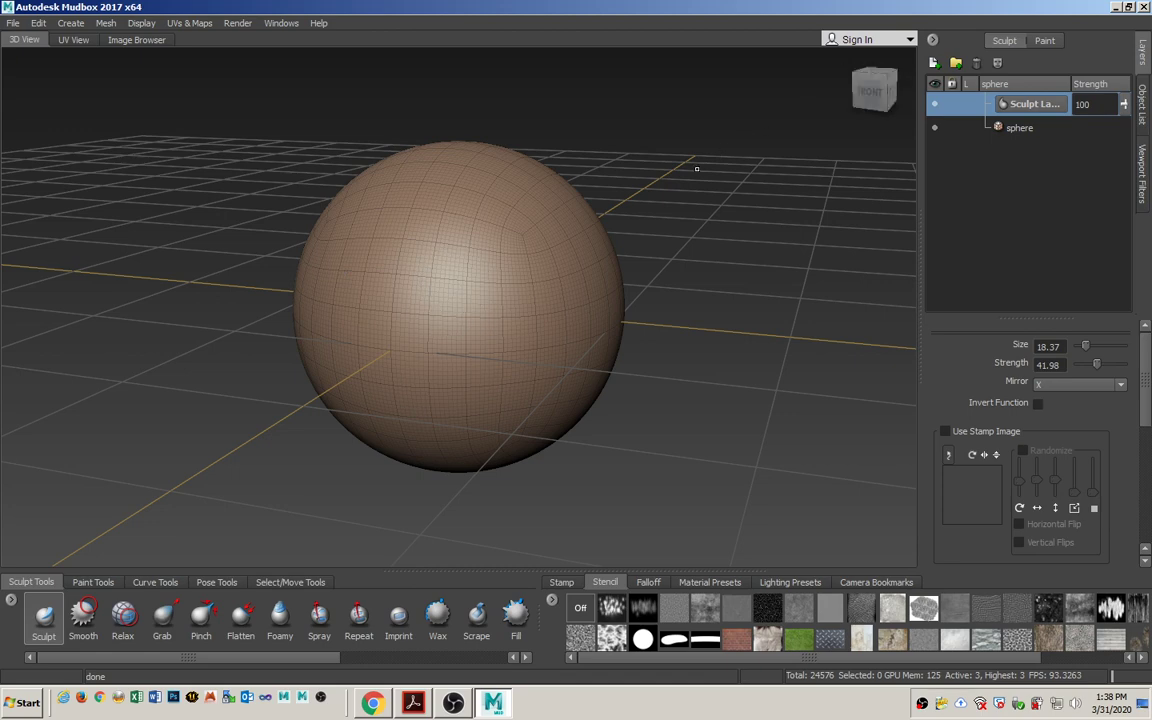
- Compare the sphere's mesh density by stepping down two subdivision levels and back up to level 3
{"action": "key", "text": "Page_Down"}
{"action": "key", "text": "Page_Down"}
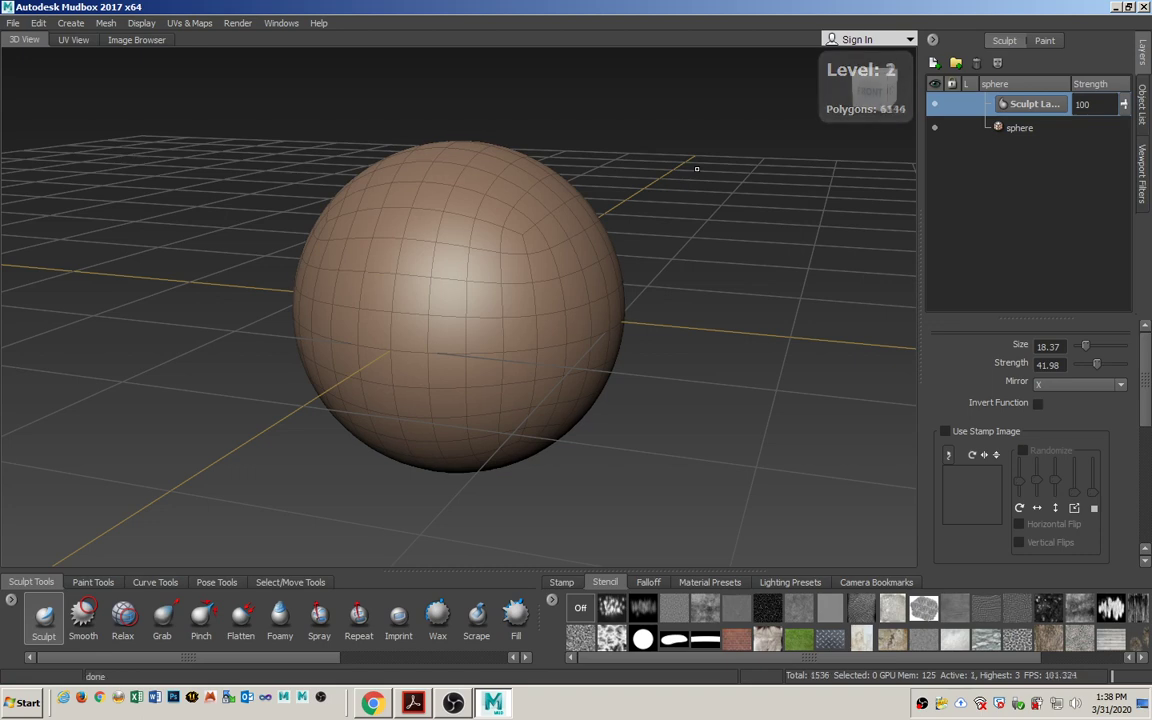
{"action": "key", "text": "Page_Up"}
{"action": "key", "text": "Page_Up"}
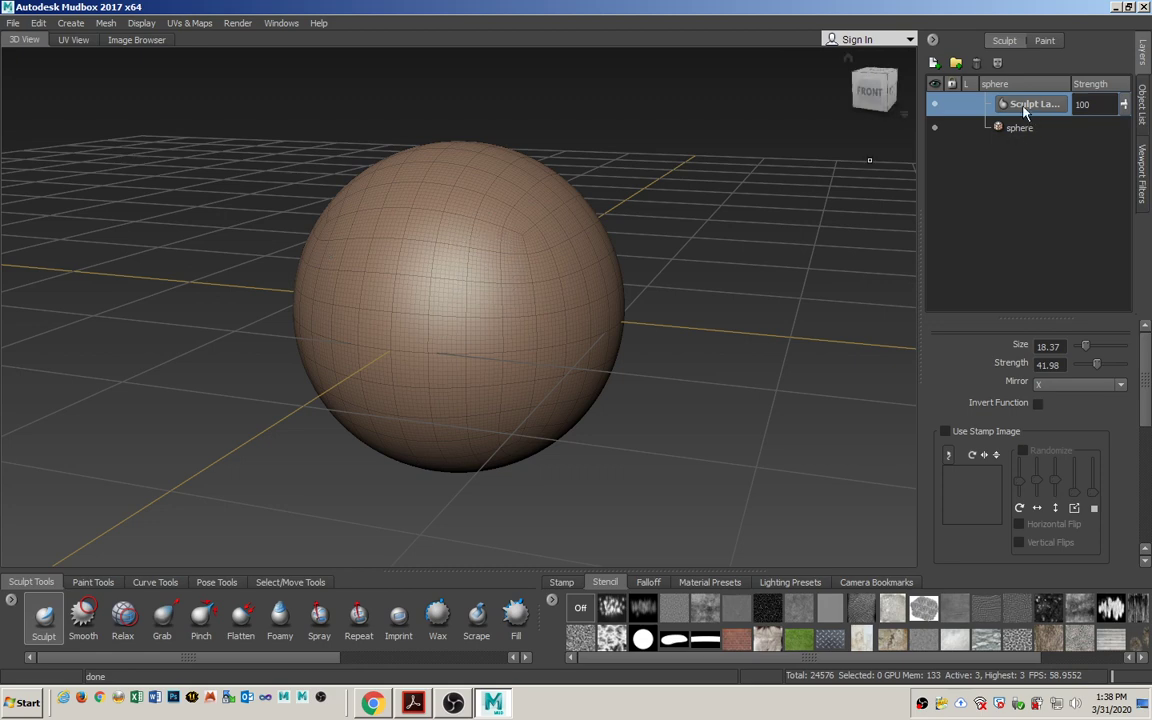
- Turn mirroring off for the Sculpt tool and sculpt a winding test ridge across the front of the sphere
{"action": "right_click_drag", "start_coordinate": [401, 306], "coordinate": [474, 313], "text": "alt"}
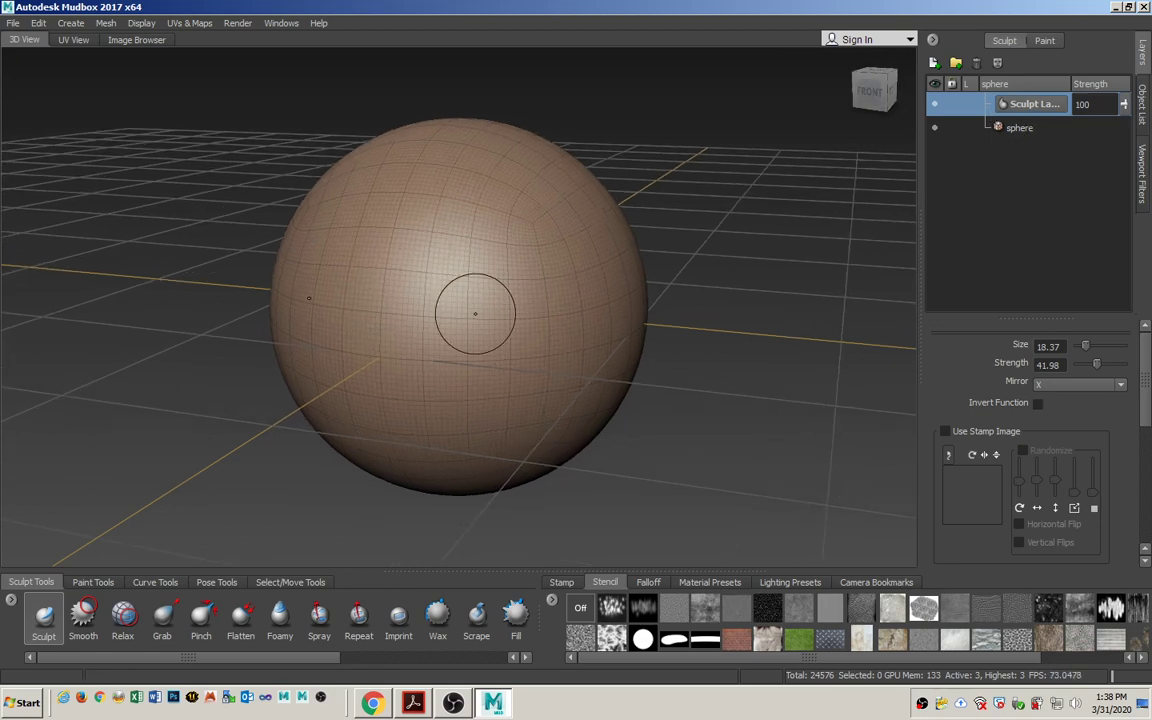
{"action": "left_click", "coordinate": [1088, 385]}
{"action": "left_click", "coordinate": [1090, 398]}
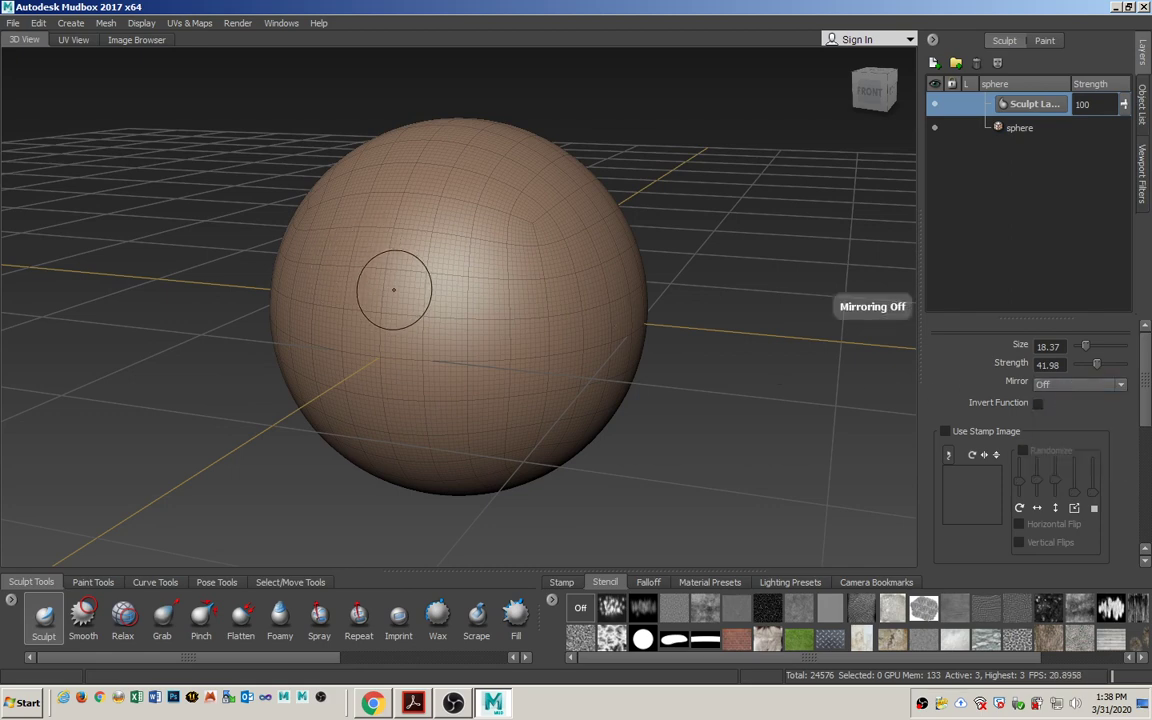
{"action": "mouse_move", "coordinate": [391, 288]}
{"action": "left_mouse_down"}
{"action": "mouse_move", "coordinate": [443, 270]}
{"action": "mouse_move", "coordinate": [425, 335]}
{"action": "mouse_move", "coordinate": [505, 345]}
{"action": "mouse_move", "coordinate": [540, 380]}
{"action": "left_mouse_up"}
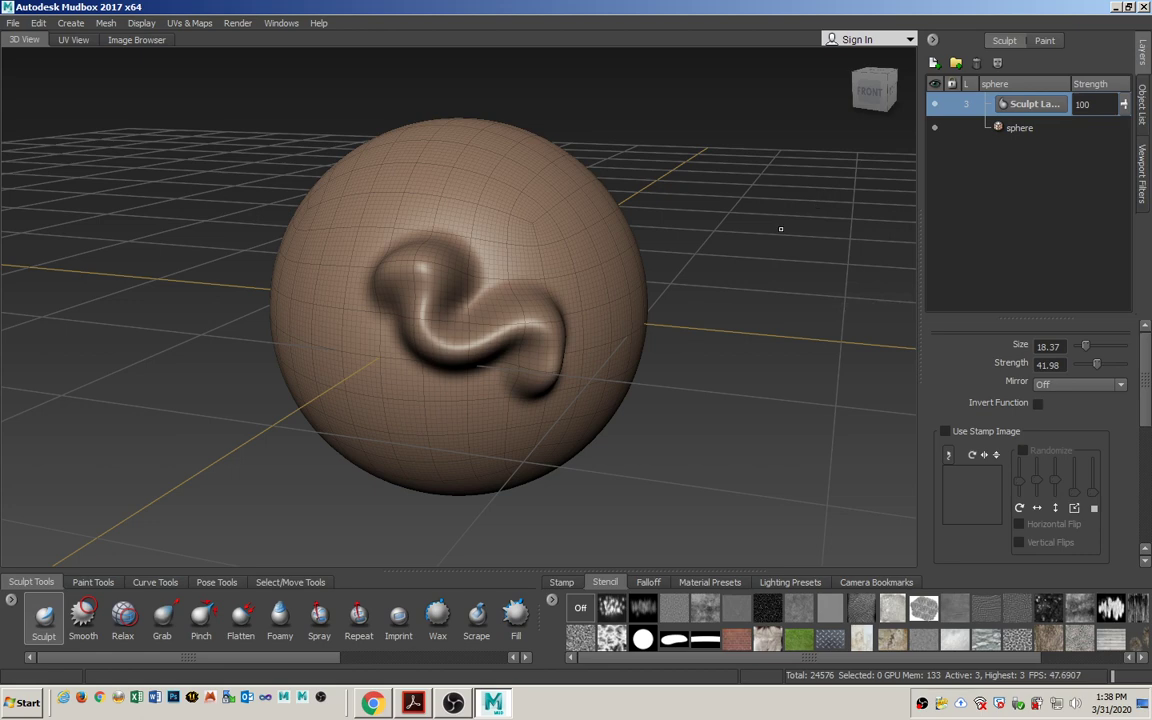
- Subdivide the sphere to level 4, add a new sculpt layer, and sculpt a second ridge on it
{"action": "key", "text": "shift+d"}
{"action": "key", "text": "Page_Down"}
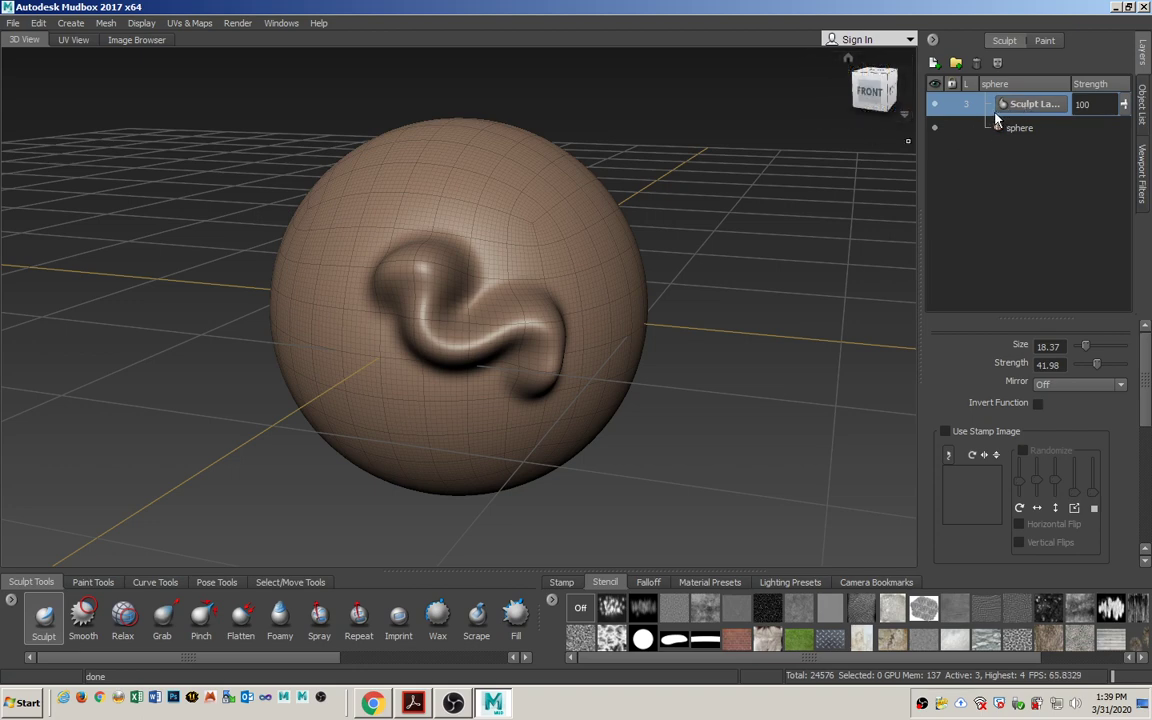
{"action": "key", "text": "Page_Up"}
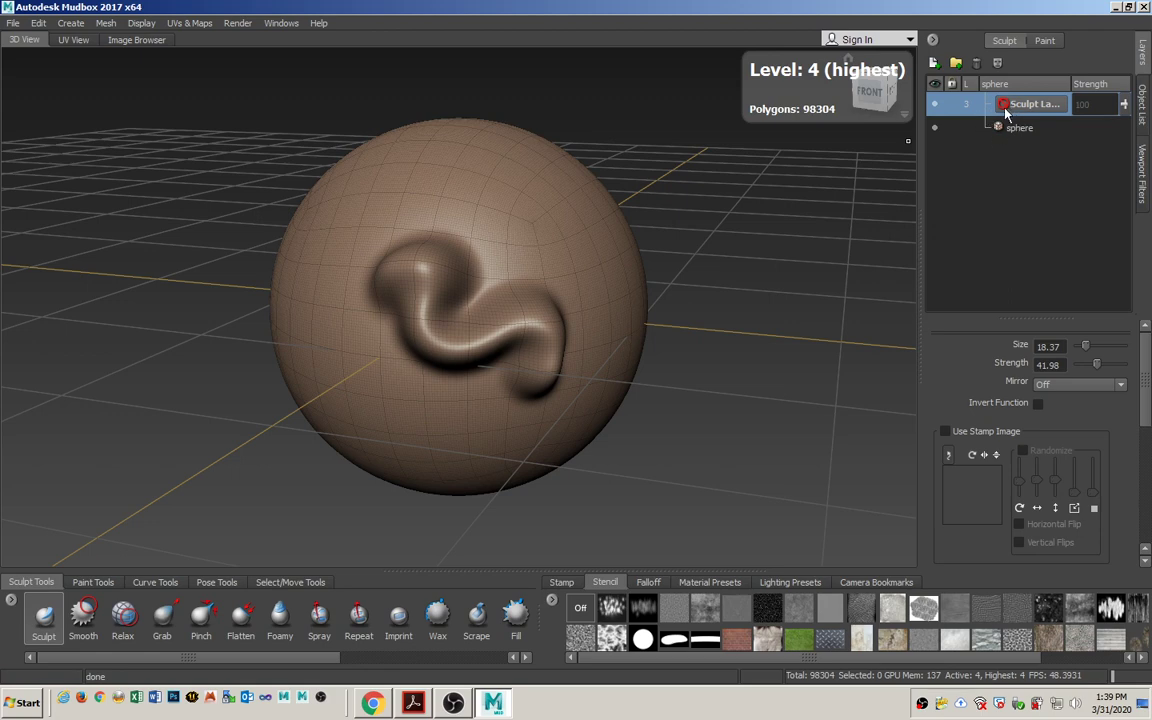
{"action": "left_click", "coordinate": [934, 63]}
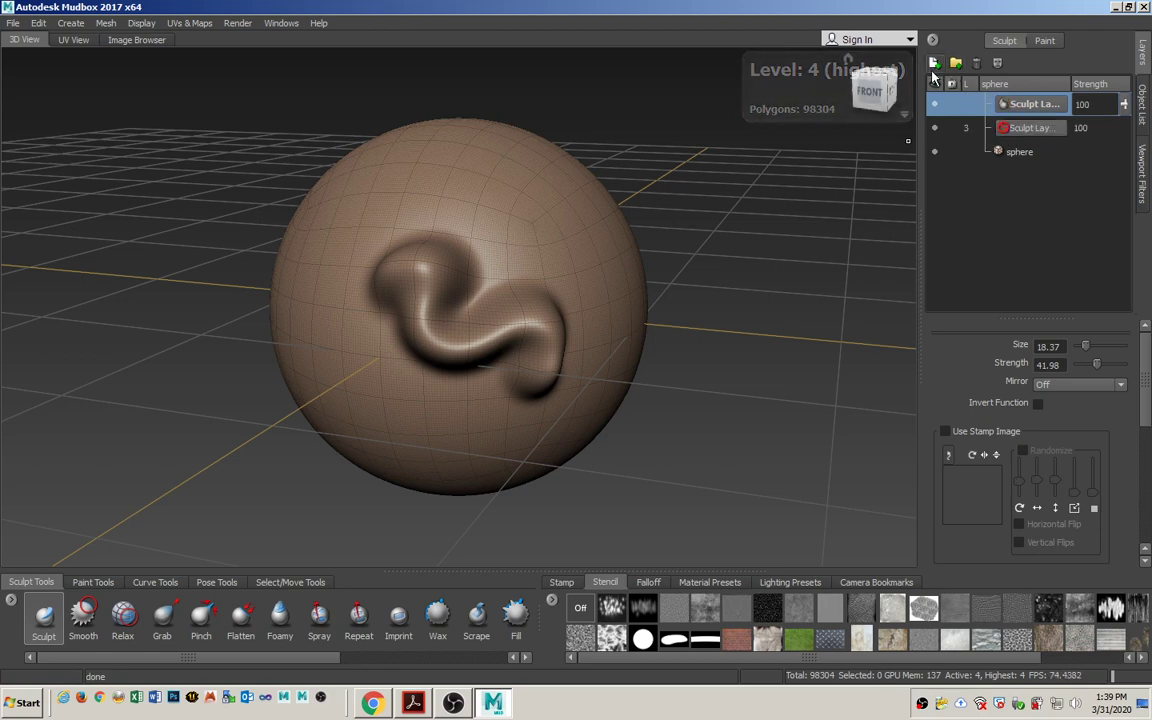
{"action": "mouse_move", "coordinate": [549, 225]}
{"action": "left_mouse_down"}
{"action": "mouse_move", "coordinate": [576, 218]}
{"action": "mouse_move", "coordinate": [625, 300]}
{"action": "left_mouse_up"}
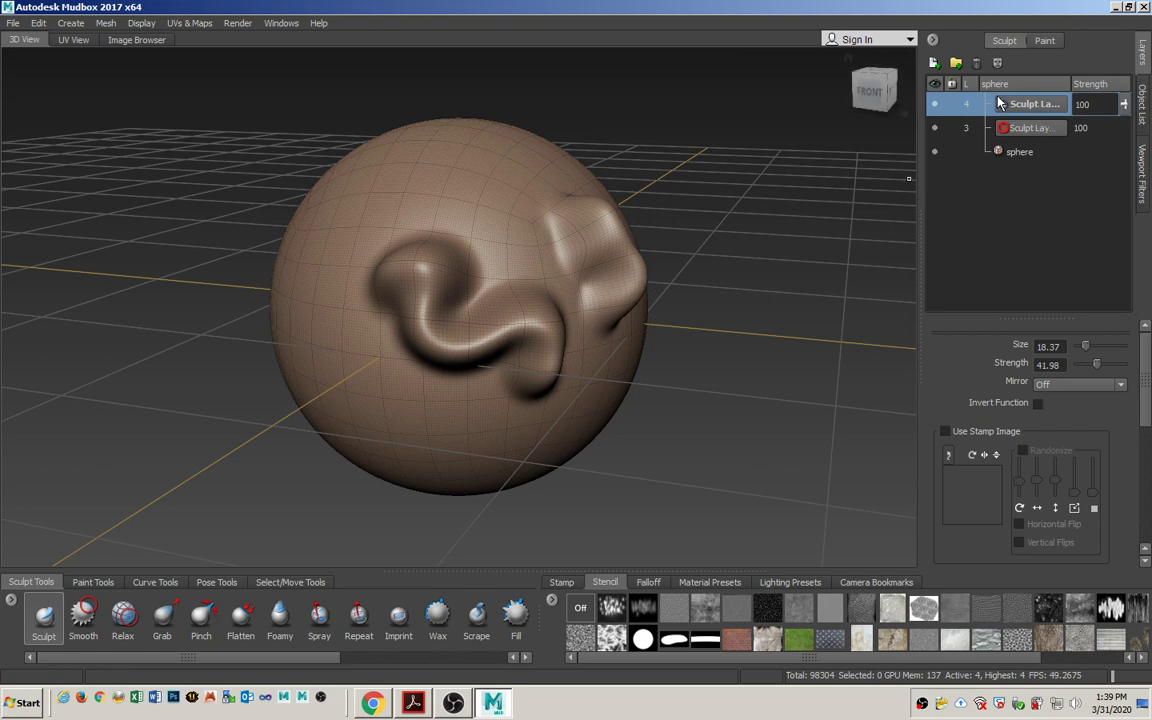
- Compare which sculpt layer is editable at subdivision levels 3 and 4, and delete the level 4 layer
{"action": "key", "text": "Page_Down"}
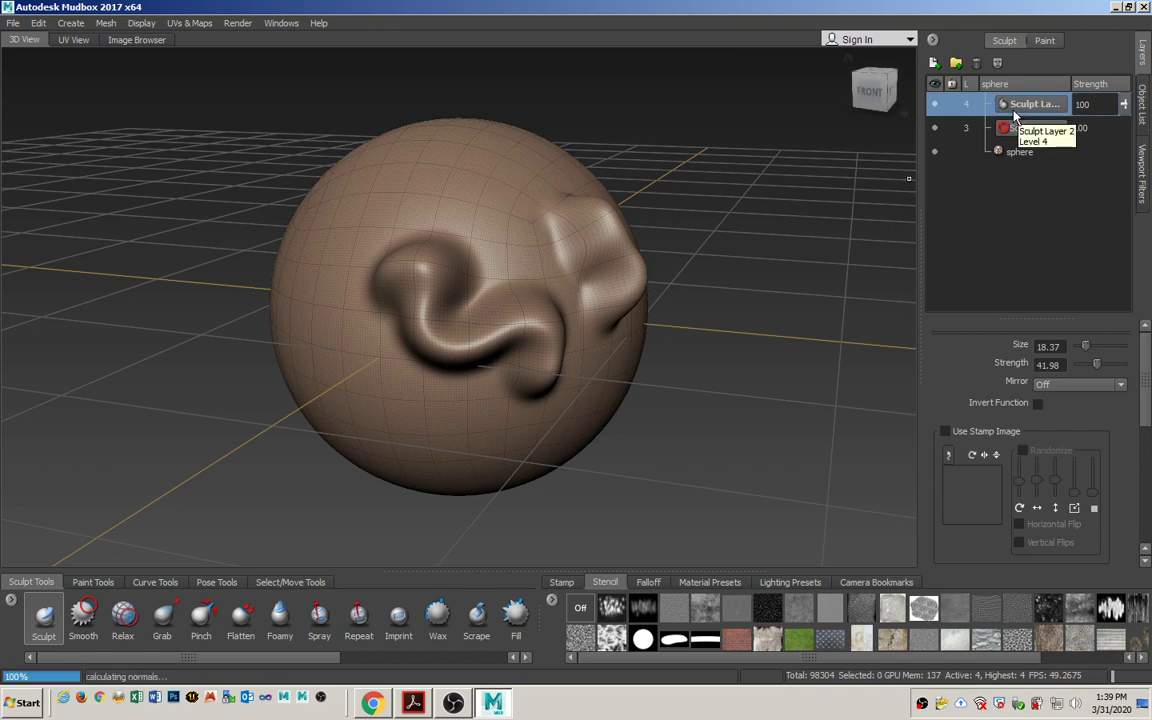
{"action": "left_click", "coordinate": [1025, 130]}
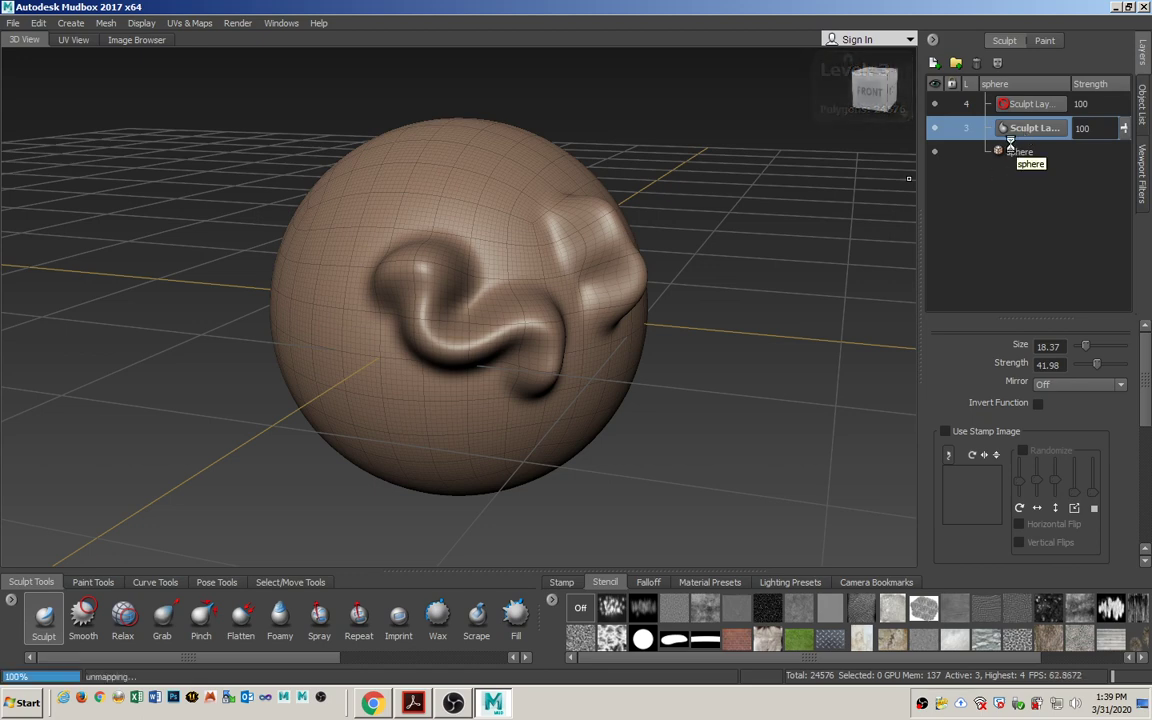
{"action": "key", "text": "Page_Up"}
{"action": "key", "text": "Page_Down"}
{"action": "left_click", "coordinate": [1022, 105]}
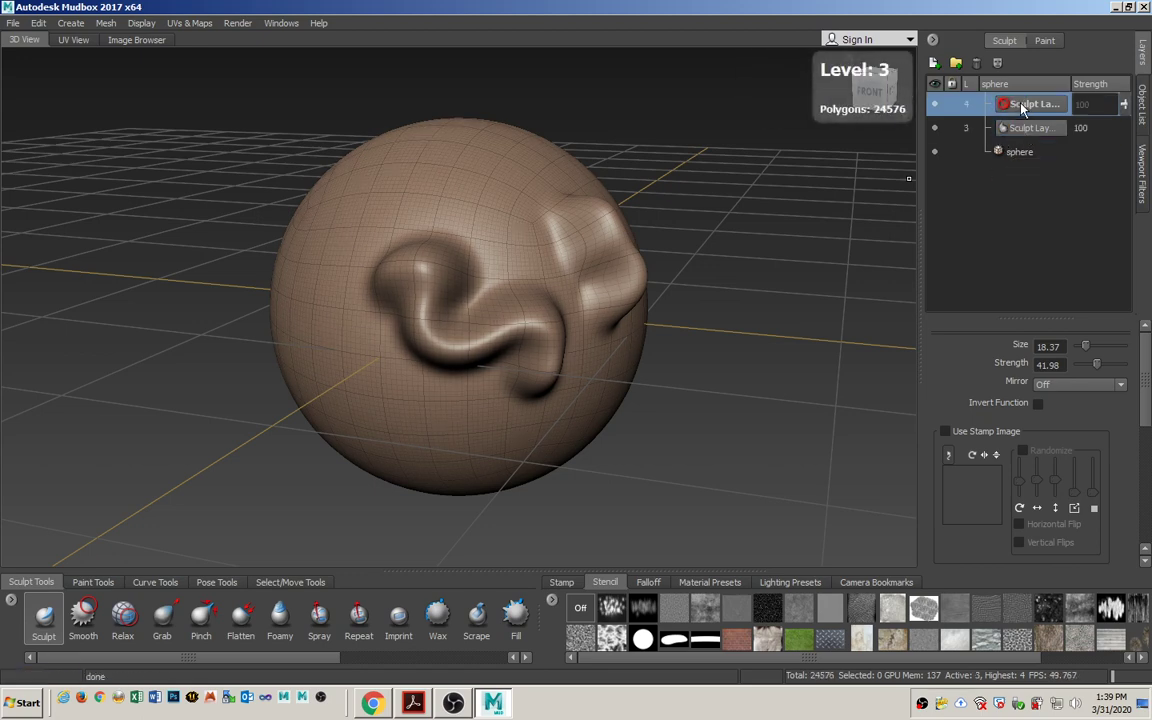
{"action": "left_click", "coordinate": [978, 64]}
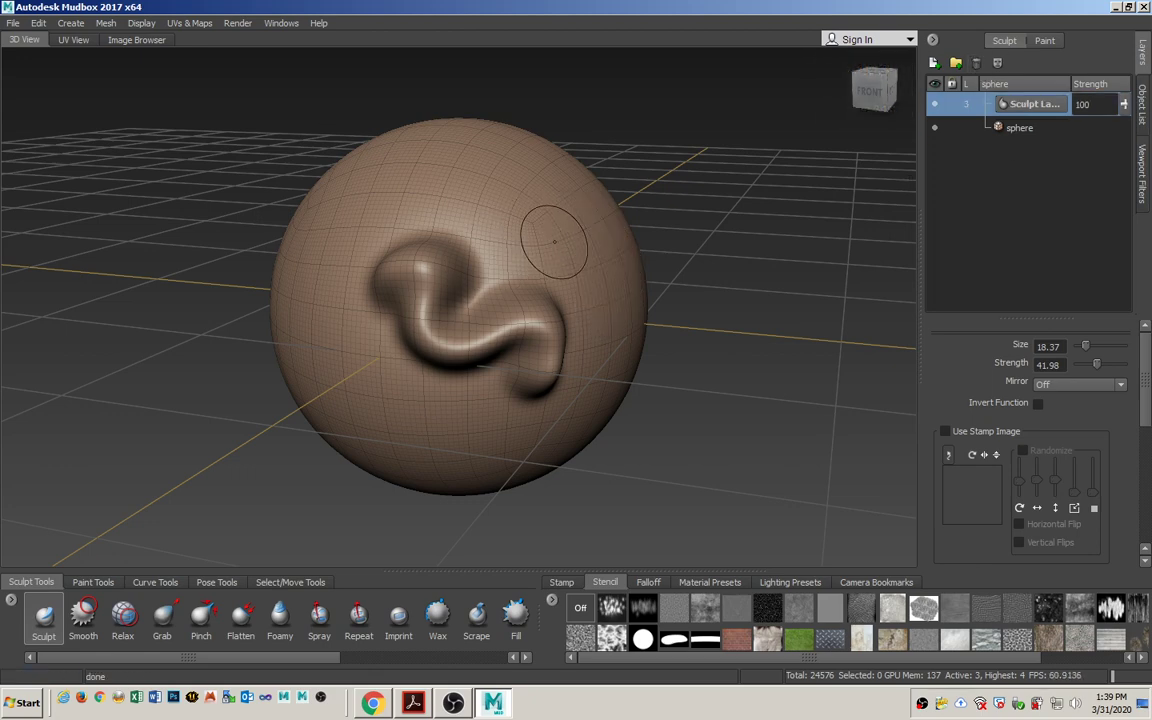
- Create a new scene without saving the current one and start a new sculpture from the Sphere
{"action": "left_click", "coordinate": [13, 23]}
{"action": "left_click", "coordinate": [31, 41]}
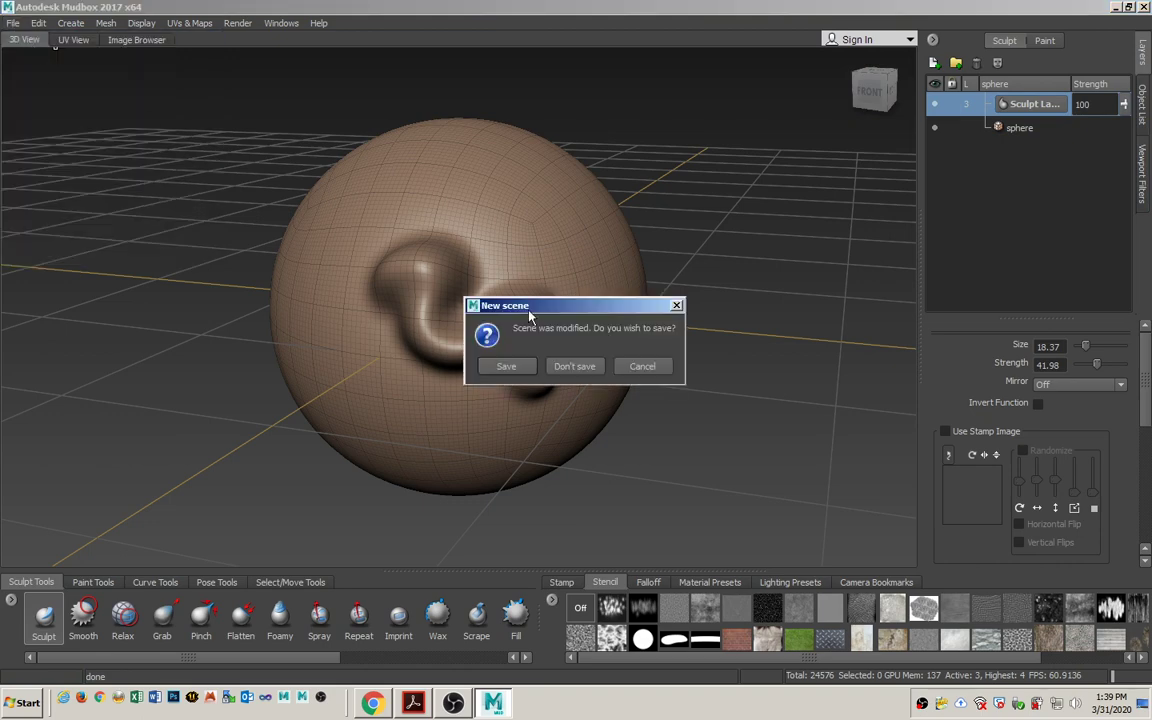
{"action": "left_click", "coordinate": [574, 366]}
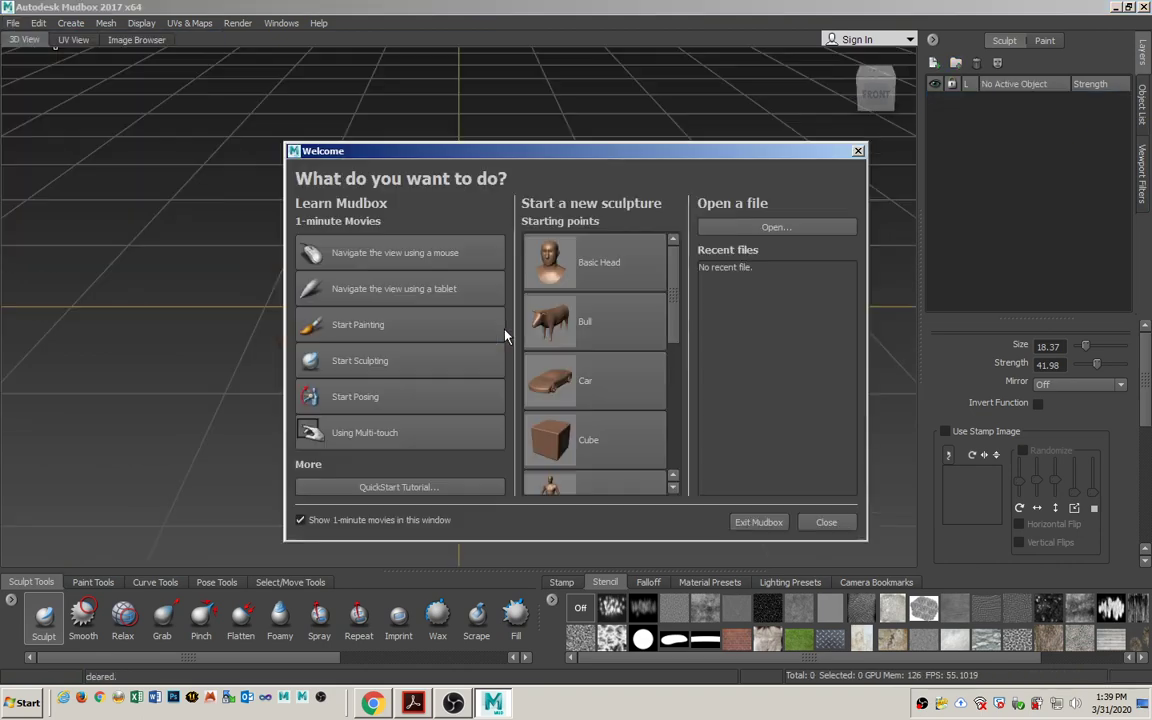
{"action": "scroll", "coordinate": [540, 323], "scroll_direction": "down", "scroll_amount": 3}
{"action": "scroll", "coordinate": [614, 377], "scroll_direction": "down", "scroll_amount": 1}
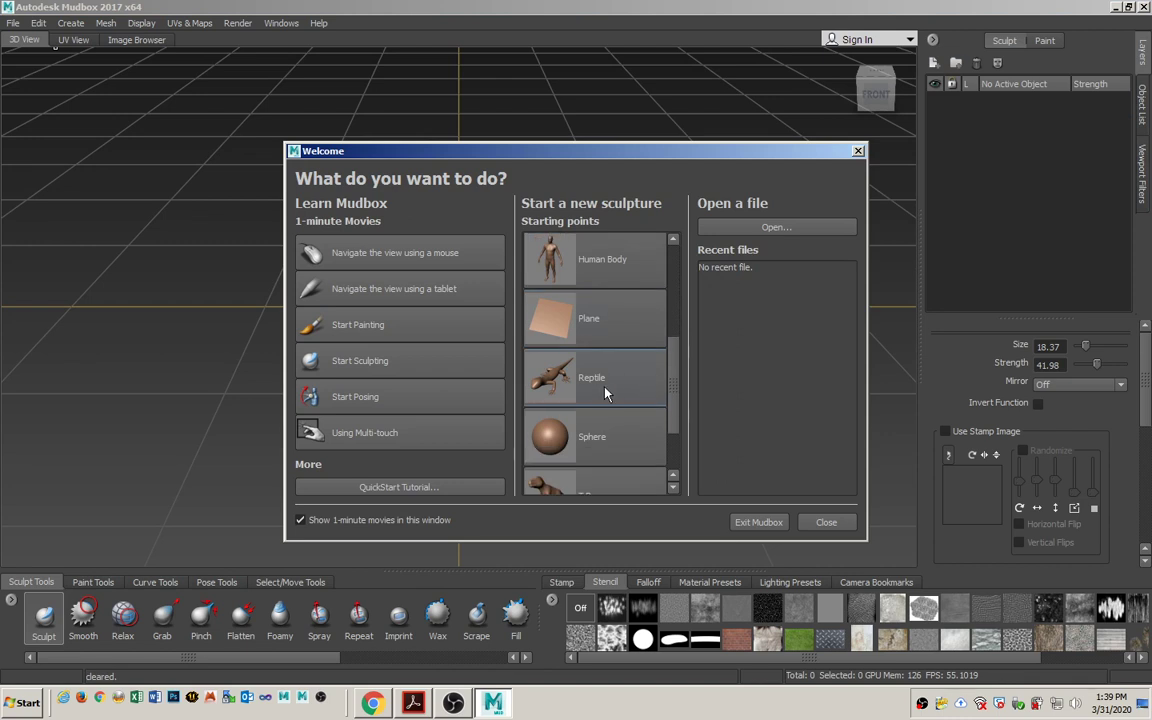
{"action": "left_click", "coordinate": [590, 445]}
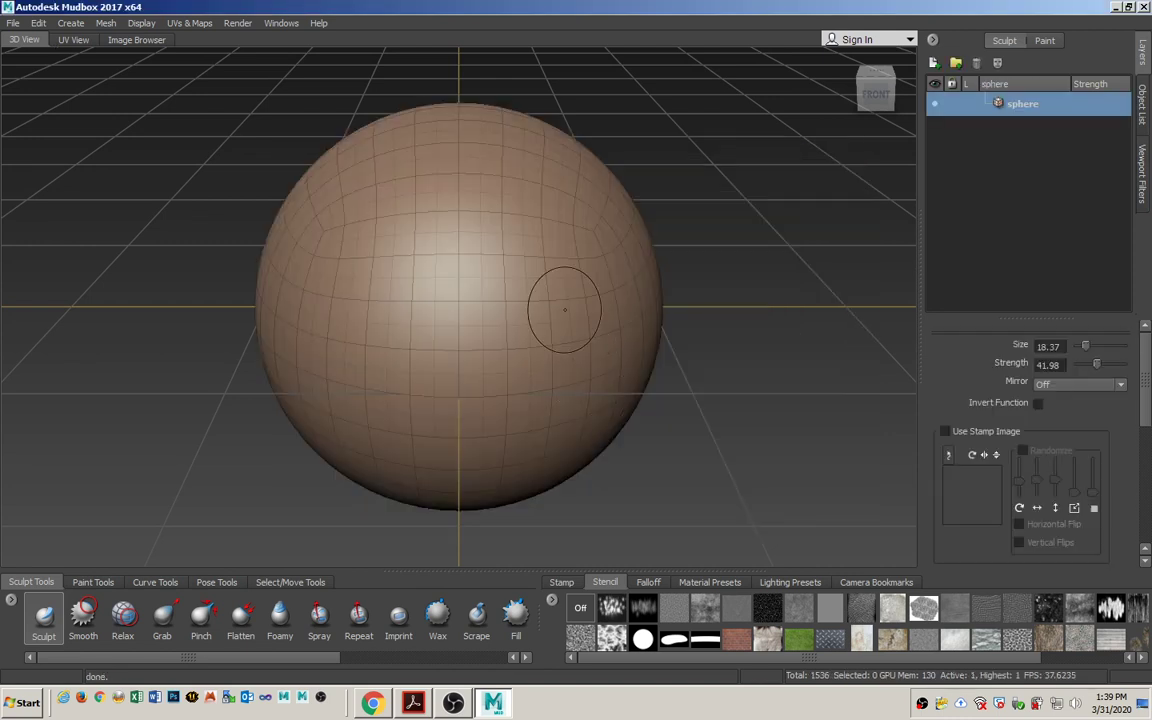
- Subdivide the new sphere twice to level 3 and add a sculpt layer named Basic Shape
{"action": "key", "text": "shift+d"}
{"action": "key", "text": "shift+d"}
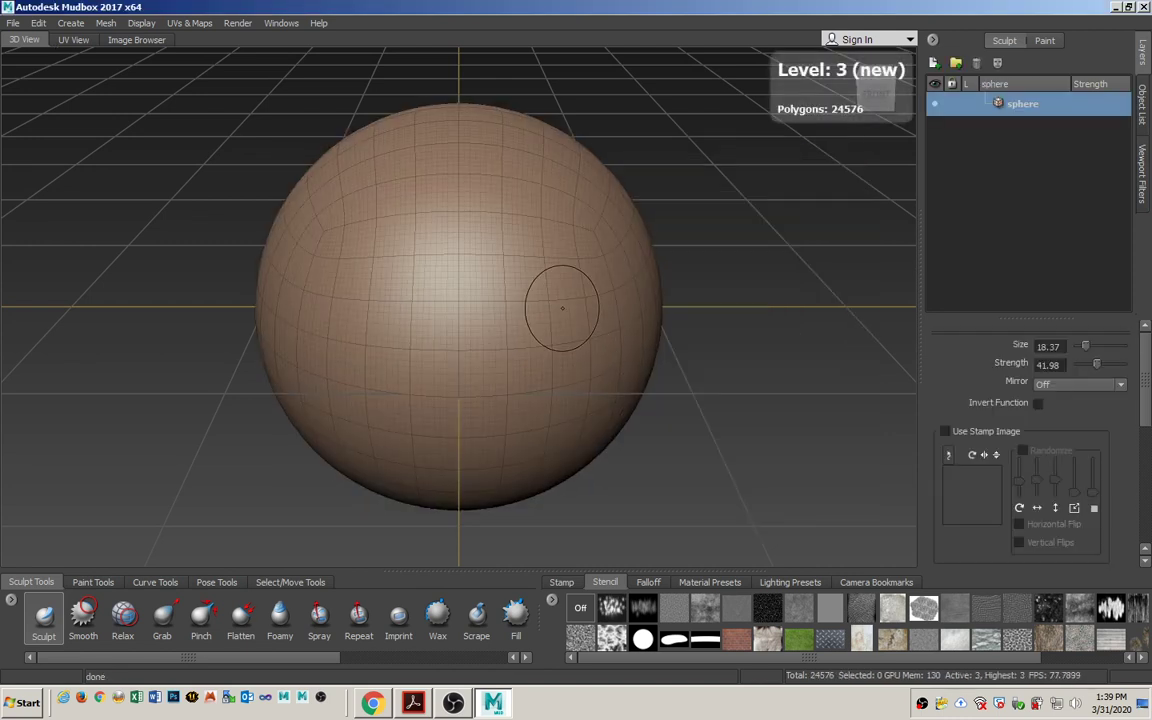
{"action": "left_click", "coordinate": [933, 62]}
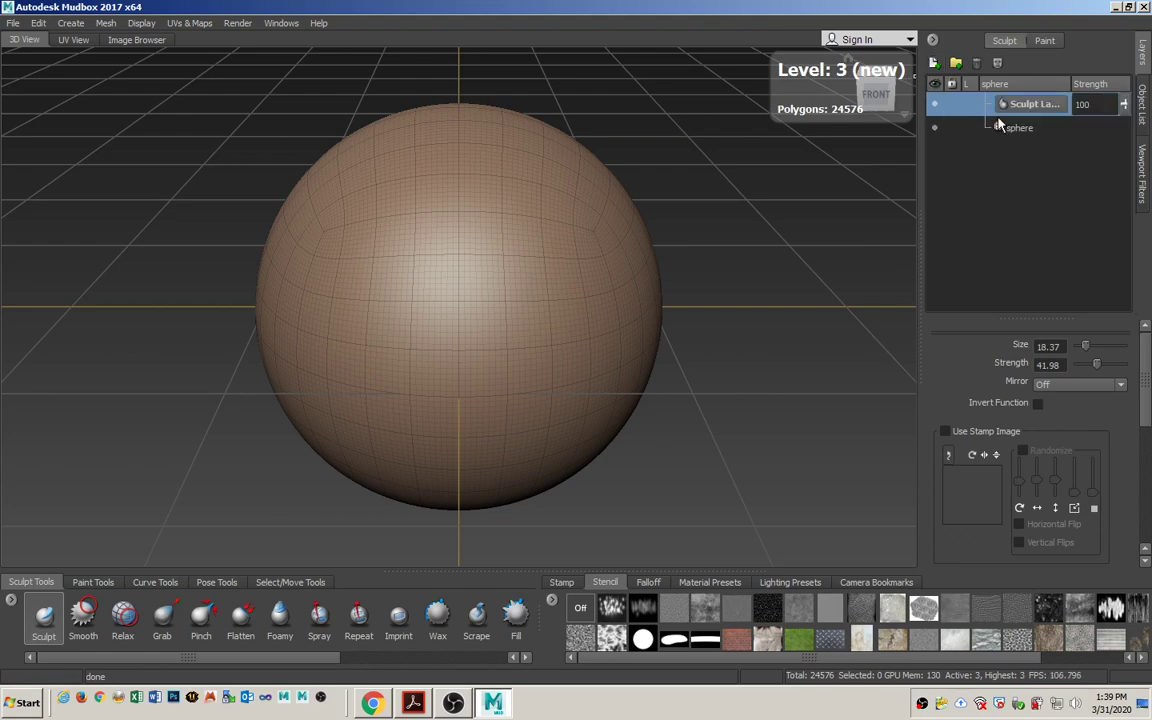
{"action": "double_click", "coordinate": [1031, 104]}
{"action": "type", "text": "BasicShape"}
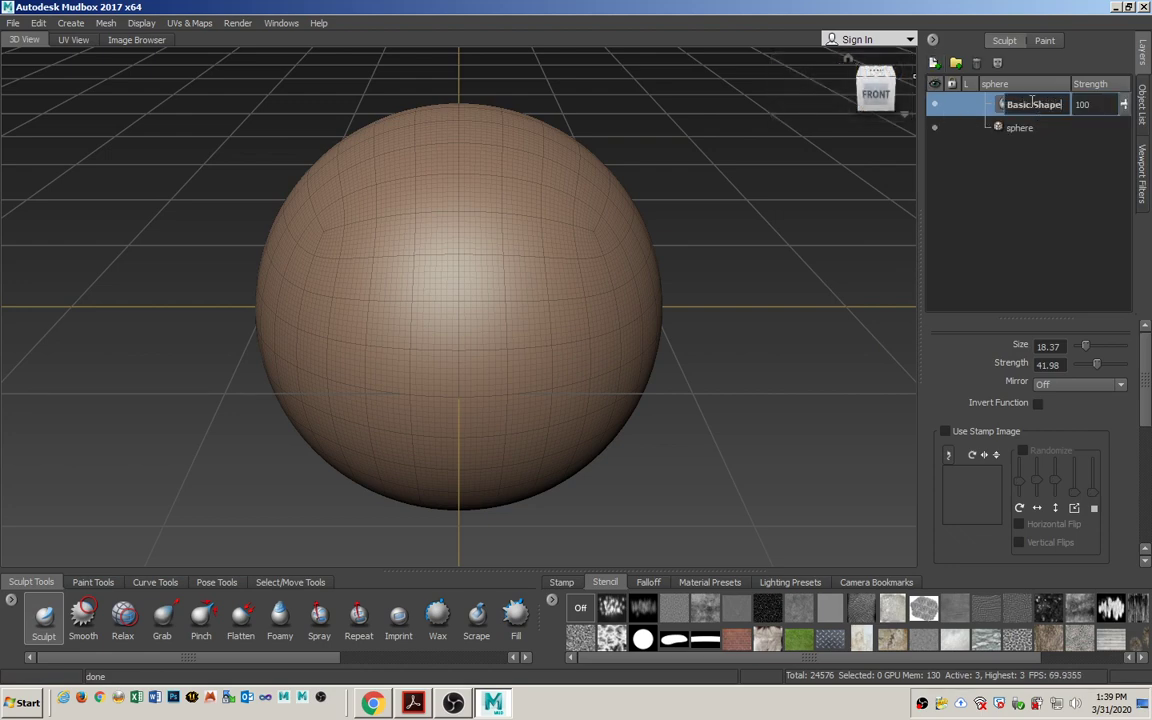
{"action": "key", "text": "Return"}
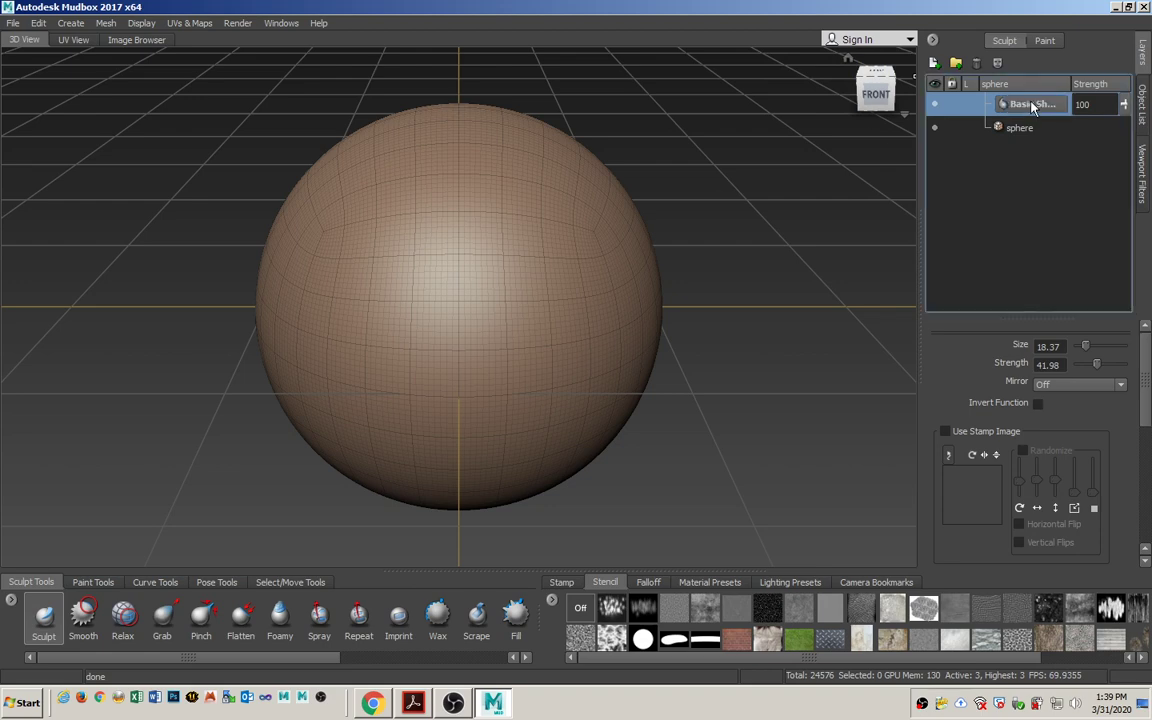
- Switch to the Digital Sculpting with Mudbox PDF and review the instructions on creating a layer and subdividing the sphere
{"action": "key", "text": "alt+Tab"}
{"action": "left_click", "coordinate": [503, 311]}
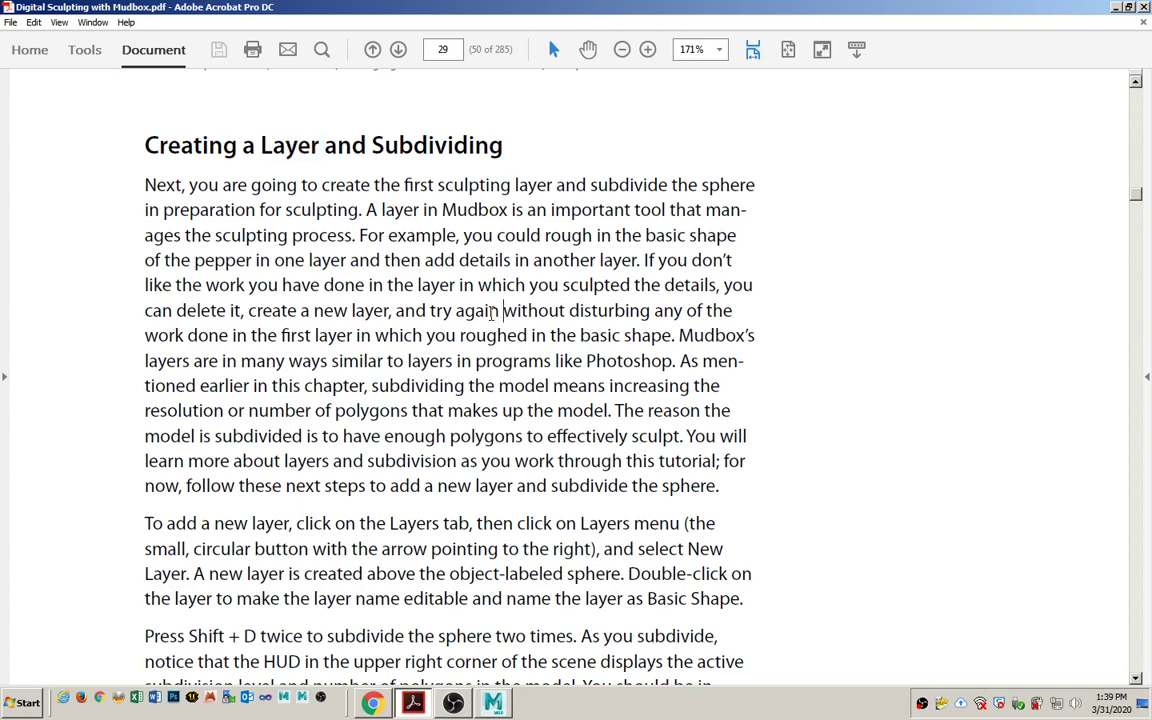
{"action": "scroll", "coordinate": [487, 313], "scroll_direction": "down", "scroll_amount": 1}
{"action": "scroll", "coordinate": [286, 343], "scroll_direction": "down", "scroll_amount": 8}
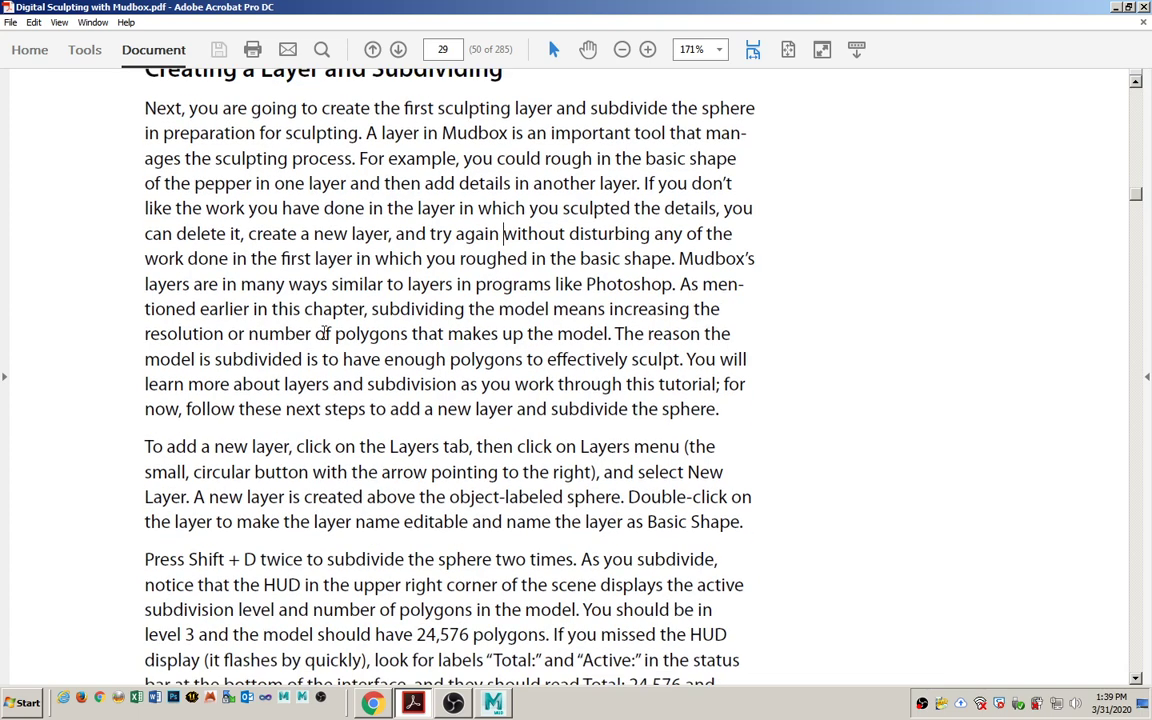
{"action": "left_click_drag", "start_coordinate": [190, 291], "coordinate": [318, 292]}
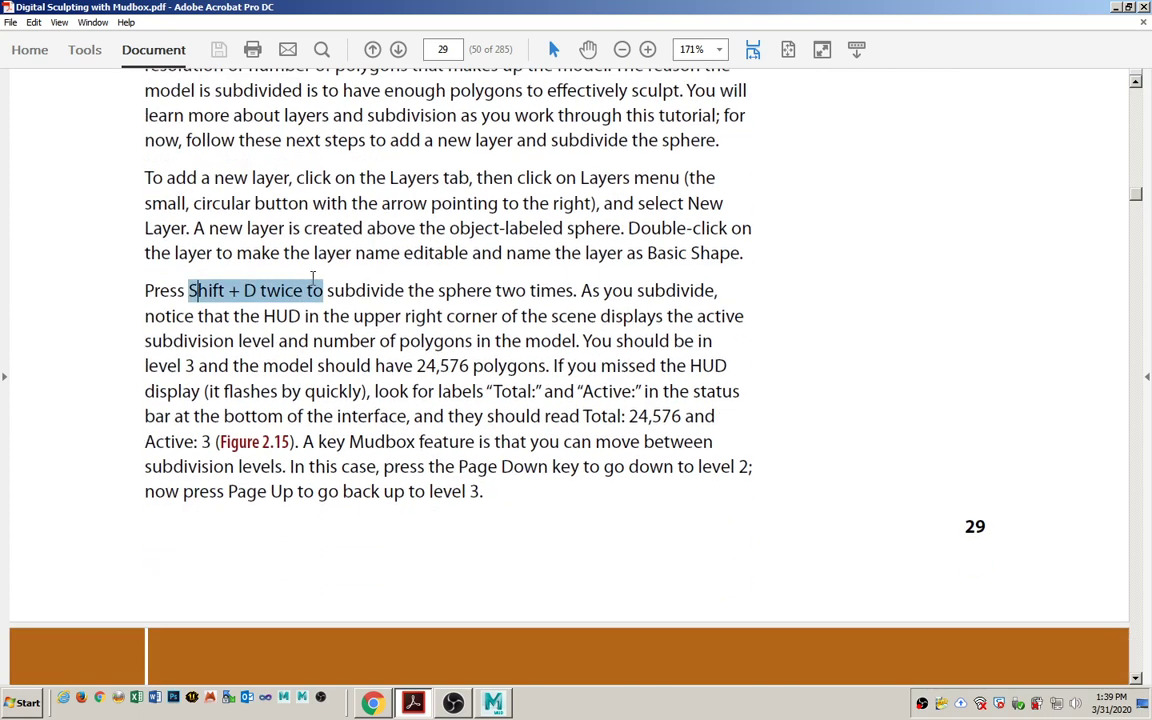
{"action": "left_click_drag", "start_coordinate": [414, 366], "coordinate": [511, 370]}
{"action": "scroll", "coordinate": [511, 370], "scroll_direction": "down", "scroll_amount": 9}
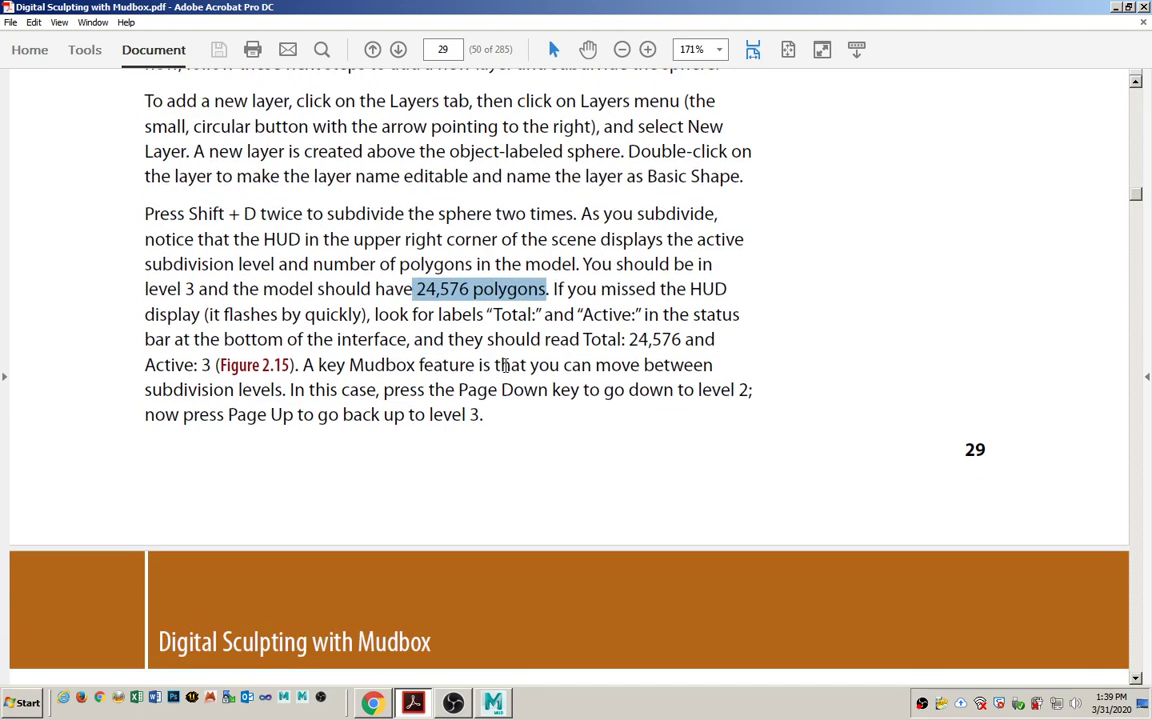
{"action": "scroll", "coordinate": [508, 370], "scroll_direction": "down", "scroll_amount": 10}
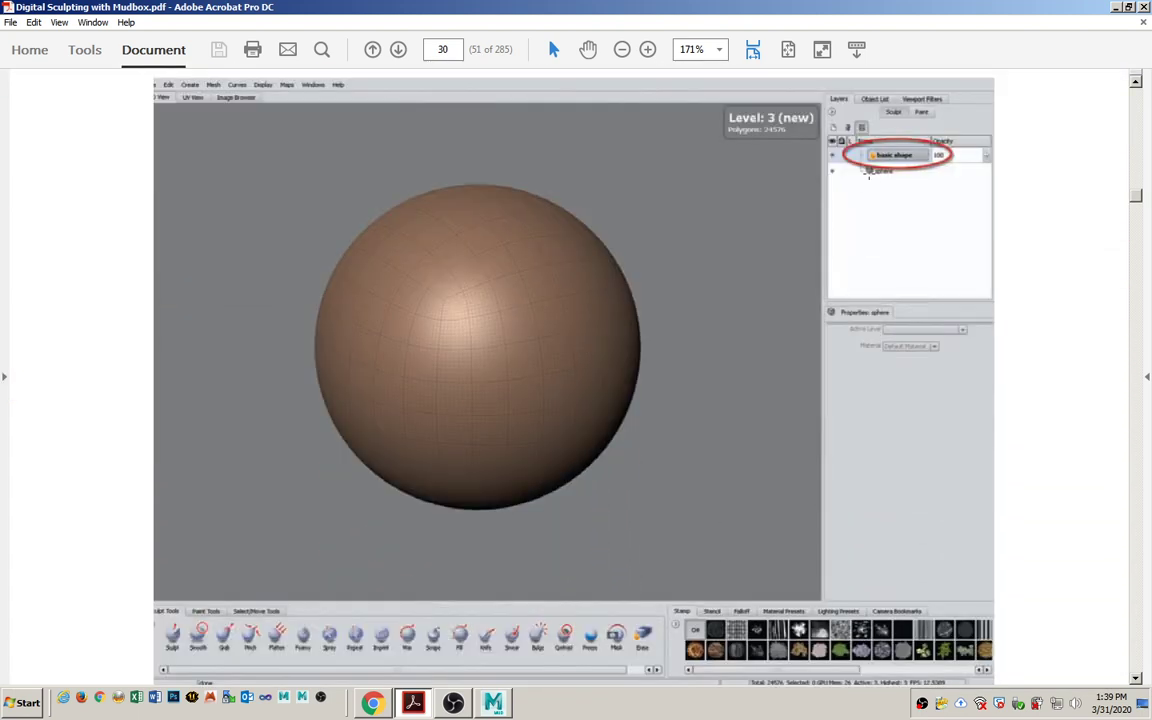
{"action": "scroll", "coordinate": [614, 378], "scroll_direction": "down", "scroll_amount": 13}
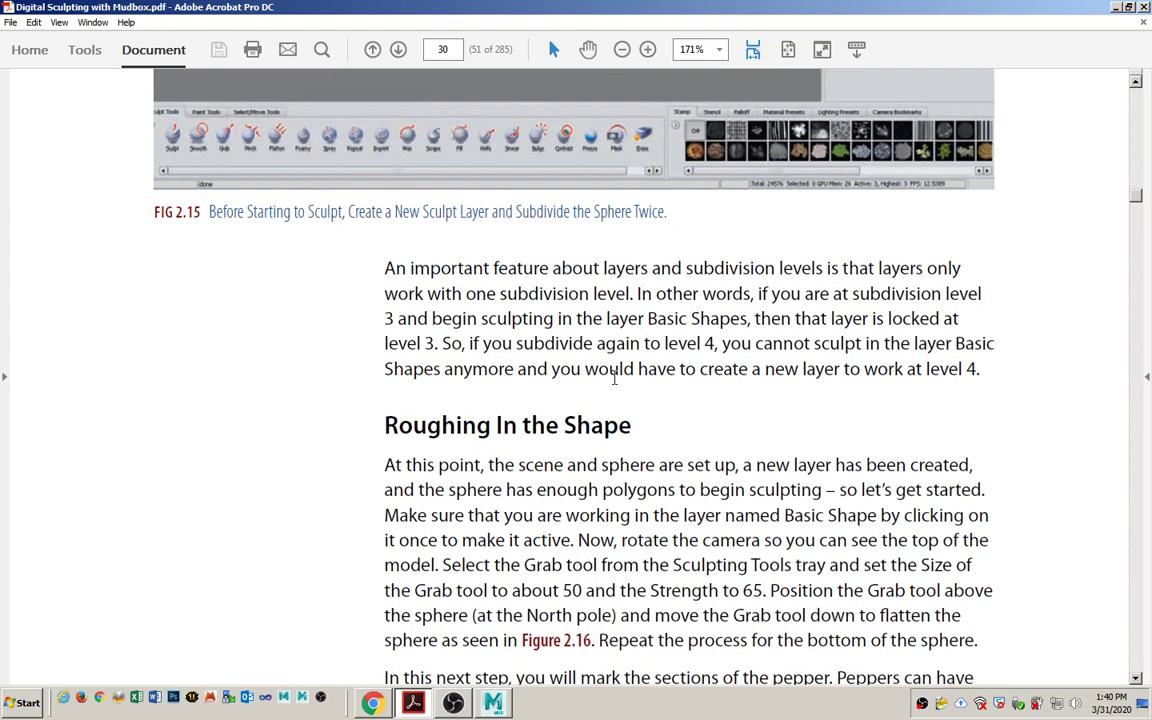
- Read the Roughing In the Shape section for the Grab tool's size and strength settings
{"action": "scroll", "coordinate": [614, 378], "scroll_direction": "down", "scroll_amount": 1}
{"action": "scroll", "coordinate": [506, 395], "scroll_direction": "down", "scroll_amount": 6}
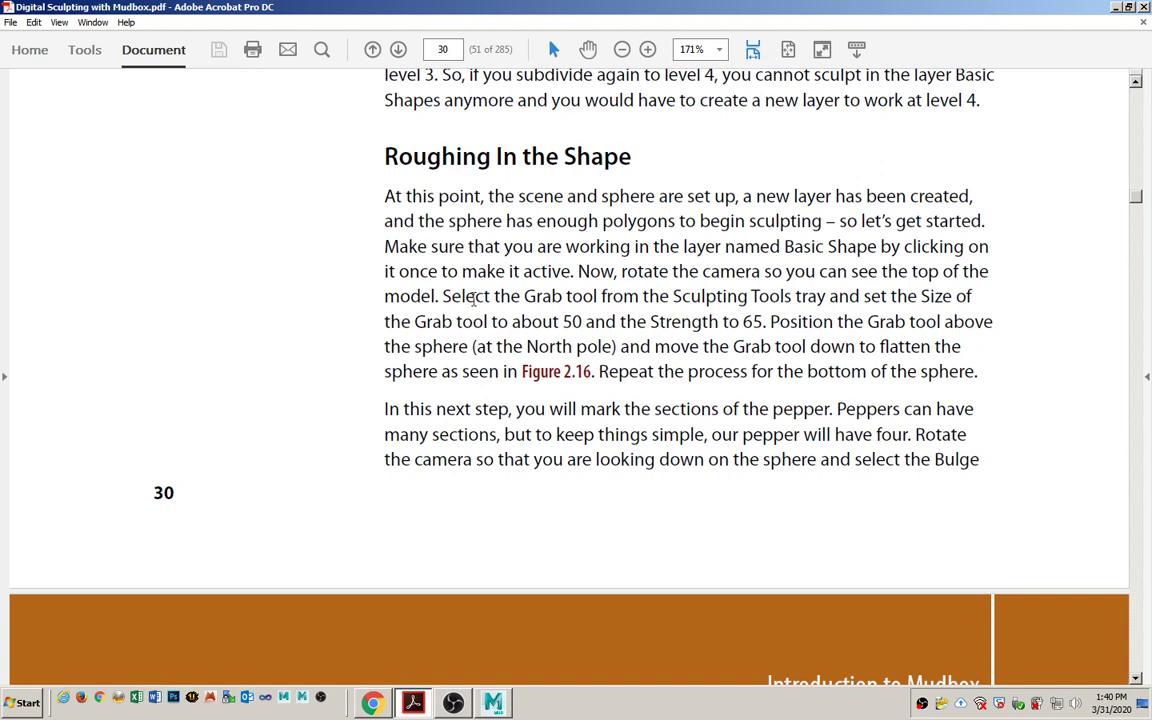
{"action": "left_click_drag", "start_coordinate": [440, 296], "coordinate": [572, 293]}
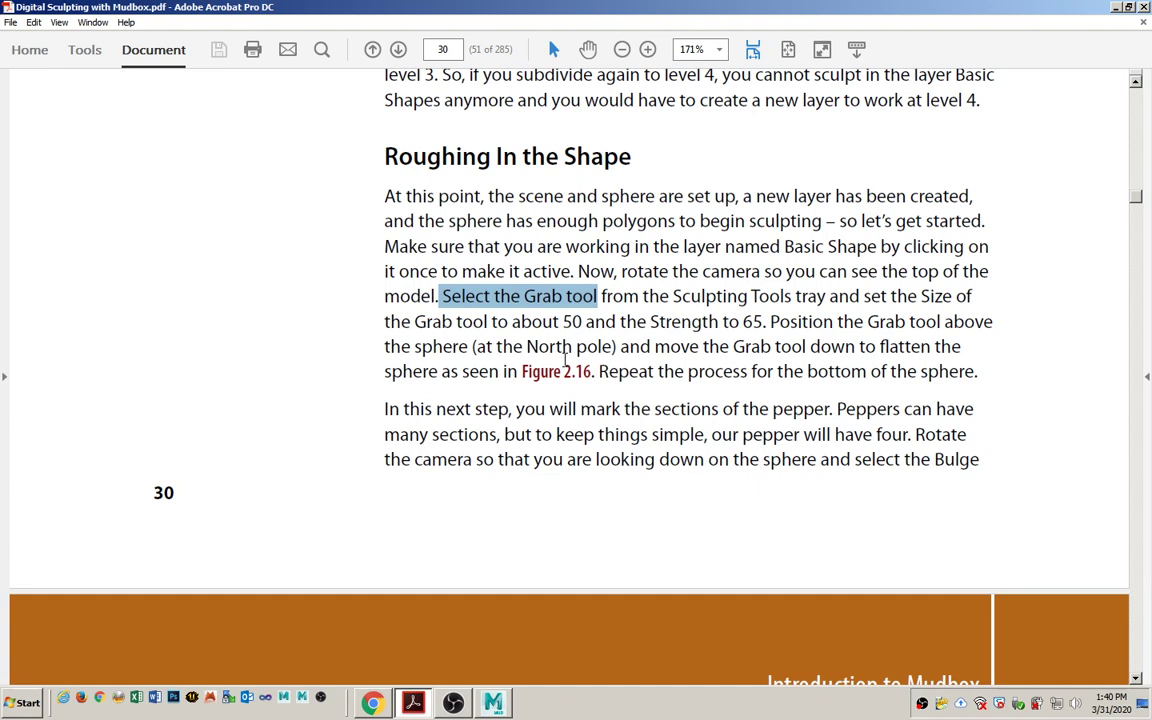
{"action": "left_click", "coordinate": [576, 344]}
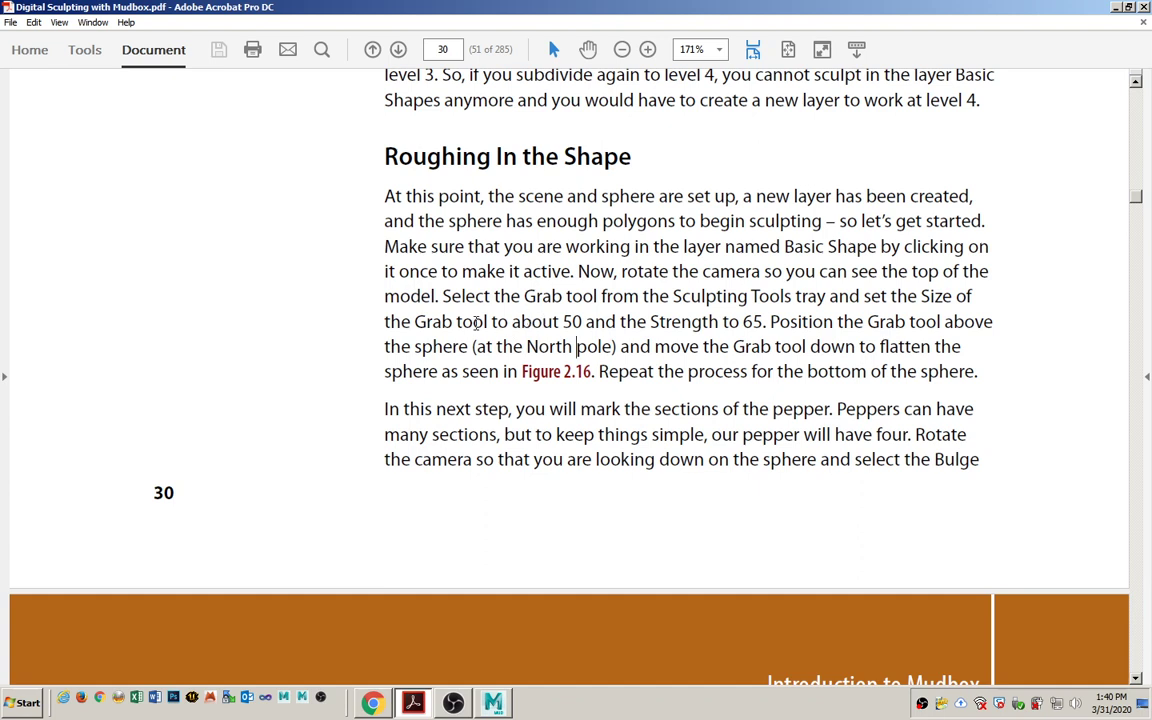
{"action": "left_click_drag", "start_coordinate": [452, 321], "coordinate": [752, 320]}
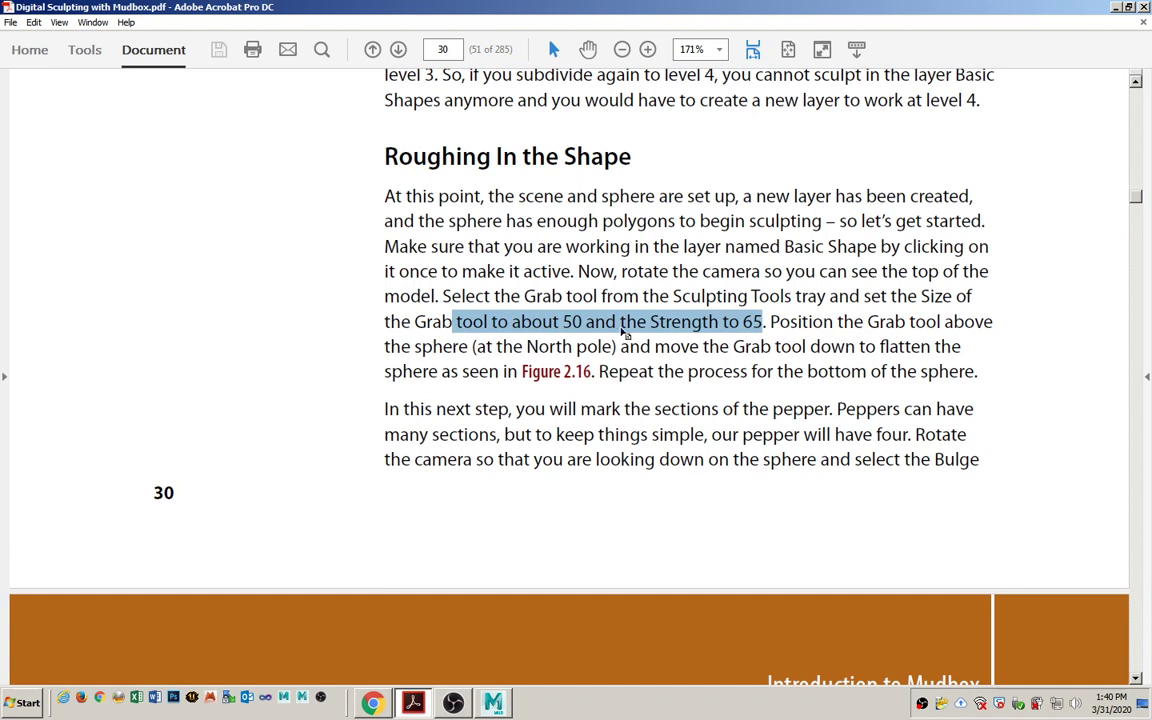
- Switch back to Mudbox and adjust the Sculpt brush's size and strength interactively over the sphere
{"action": "key", "text": "alt+Tab"}
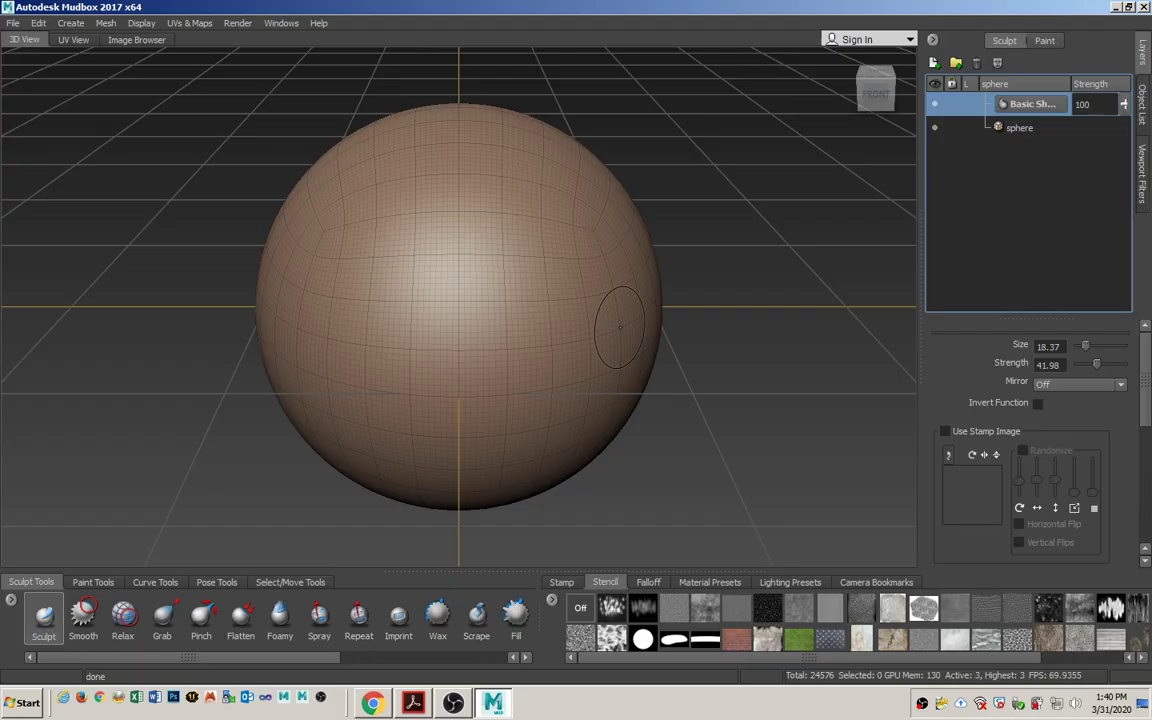
{"action": "mouse_move", "coordinate": [471, 291]}
{"action": "left_mouse_down", "text": "alt"}
{"action": "mouse_move", "coordinate": [478, 308]}
{"action": "mouse_move", "coordinate": [532, 329]}
{"action": "mouse_move", "coordinate": [411, 329]}
{"action": "mouse_move", "coordinate": [626, 321]}
{"action": "mouse_move", "coordinate": [498, 321]}
{"action": "mouse_move", "coordinate": [476, 175]}
{"action": "mouse_move", "coordinate": [476, 292]}
{"action": "mouse_move", "coordinate": [476, 233]}
{"action": "left_mouse_up", "text": "alt"}
{"action": "key", "text": "b"}
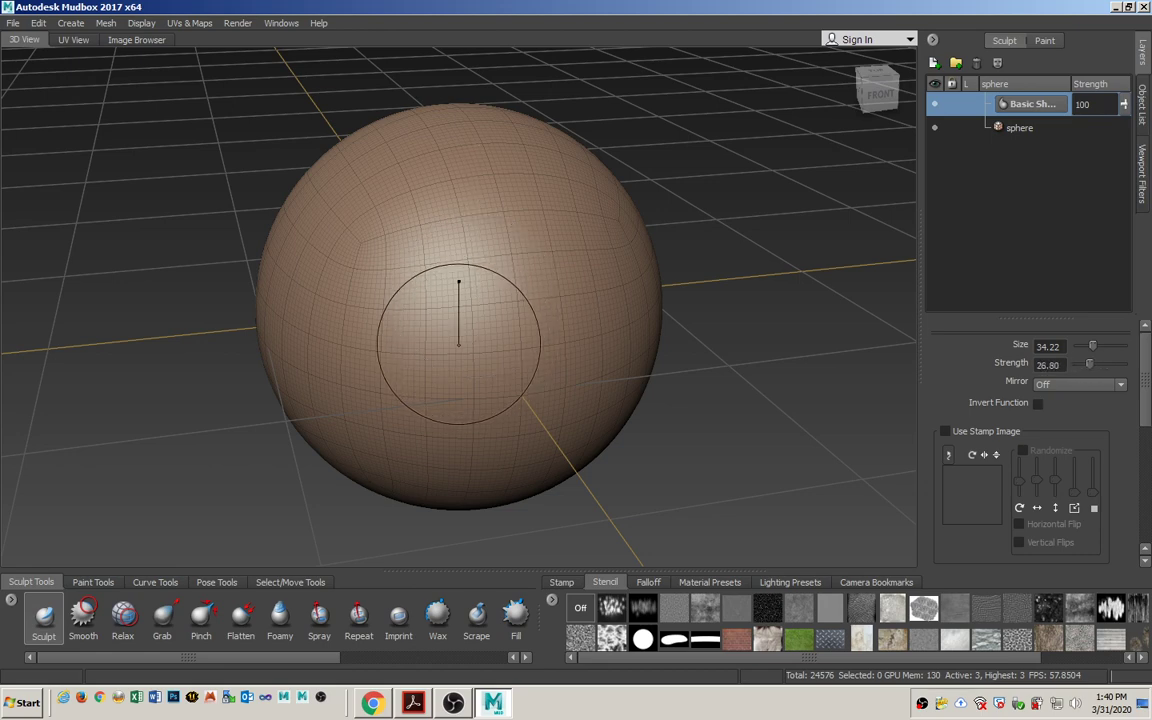
{"action": "mouse_move", "coordinate": [458, 345]}
{"action": "left_mouse_down"}
{"action": "mouse_move", "coordinate": [609, 345]}
{"action": "mouse_move", "coordinate": [486, 345]}
{"action": "mouse_move", "coordinate": [463, 248]}
{"action": "mouse_move", "coordinate": [463, 282]}
{"action": "left_mouse_up"}
{"action": "left_click_drag", "start_coordinate": [463, 216], "coordinate": [463, 190]}
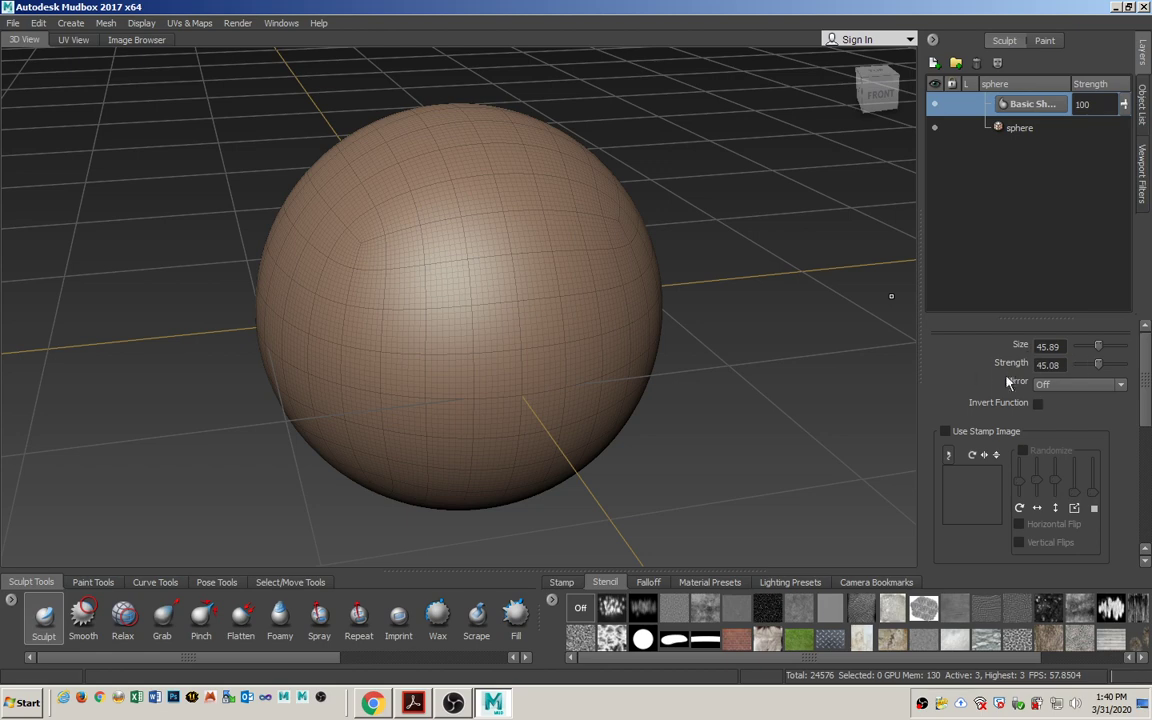
{"action": "mouse_move", "coordinate": [471, 340]}
{"action": "left_mouse_down"}
{"action": "mouse_move", "coordinate": [471, 123]}
{"action": "mouse_move", "coordinate": [471, 227]}
{"action": "left_mouse_up"}
{"action": "mouse_move", "coordinate": [469, 356]}
{"action": "left_mouse_down"}
{"action": "mouse_move", "coordinate": [504, 356]}
{"action": "mouse_move", "coordinate": [458, 356]}
{"action": "mouse_move", "coordinate": [534, 356]}
{"action": "mouse_move", "coordinate": [457, 354]}
{"action": "left_mouse_up"}
- Turn off Orient To Surface in the Sculpt tool's advanced settings
{"action": "left_click_drag", "start_coordinate": [1145, 385], "coordinate": [1143, 498]}
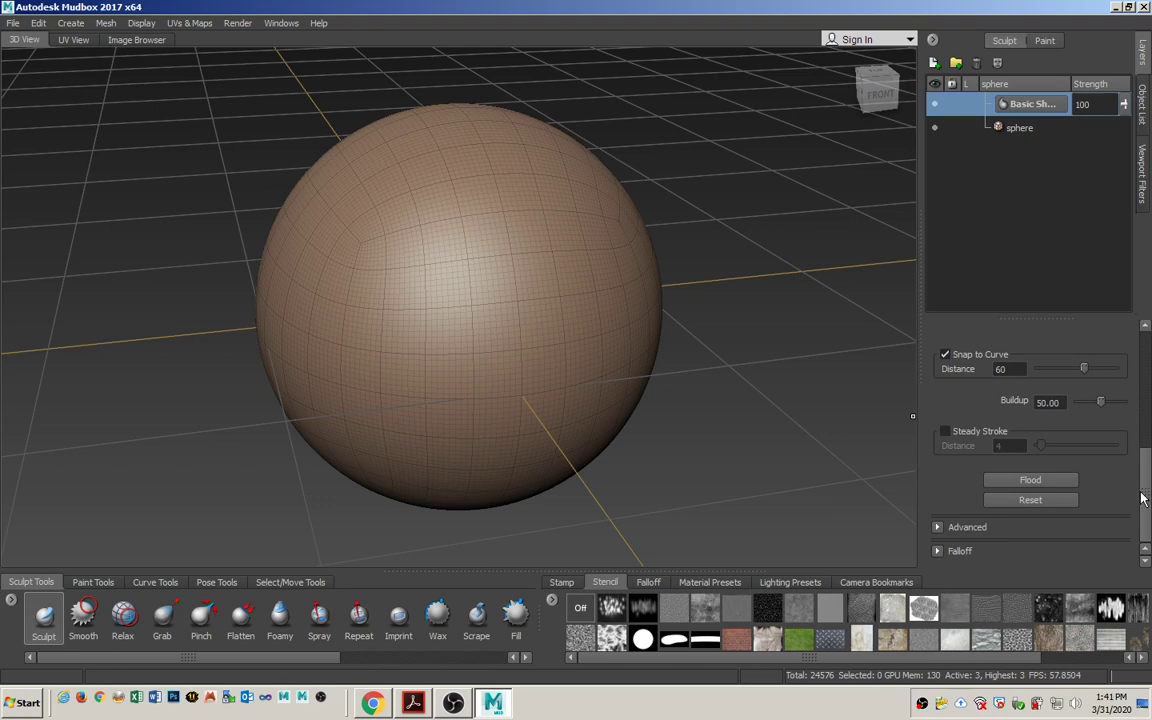
{"action": "left_click", "coordinate": [938, 528]}
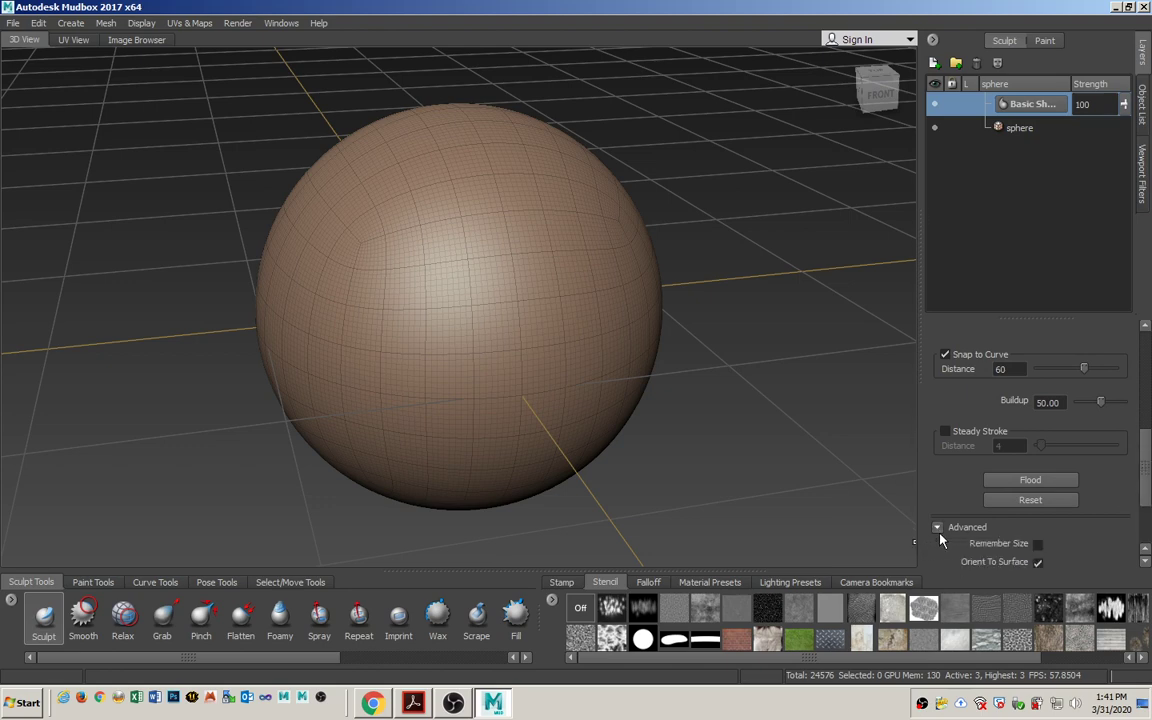
{"action": "left_click", "coordinate": [1039, 563]}
{"action": "left_click", "coordinate": [1038, 564]}
{"action": "left_click_drag", "start_coordinate": [443, 325], "coordinate": [447, 319], "text": "alt"}
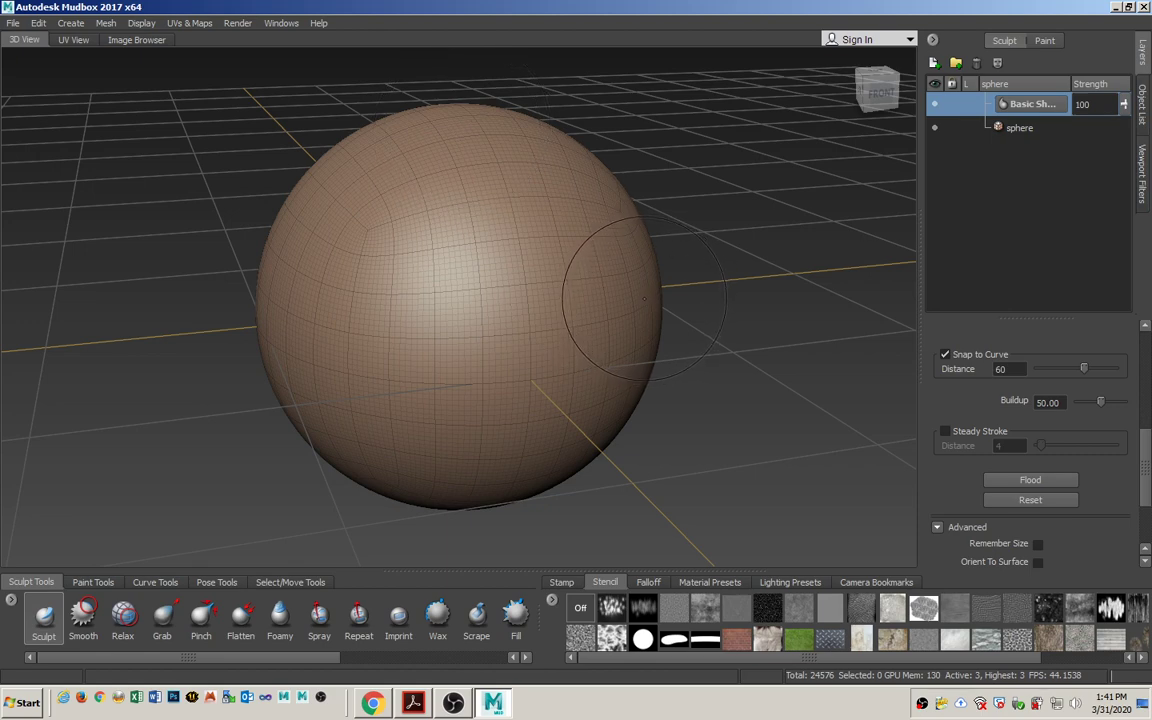
- Turn Orient To Surface back on and switch to the PDF to read Figure 2.16's instructions on flattening the sphere with the Grab tool
{"action": "left_click", "coordinate": [1038, 561]}
{"action": "key", "text": "alt+Tab"}
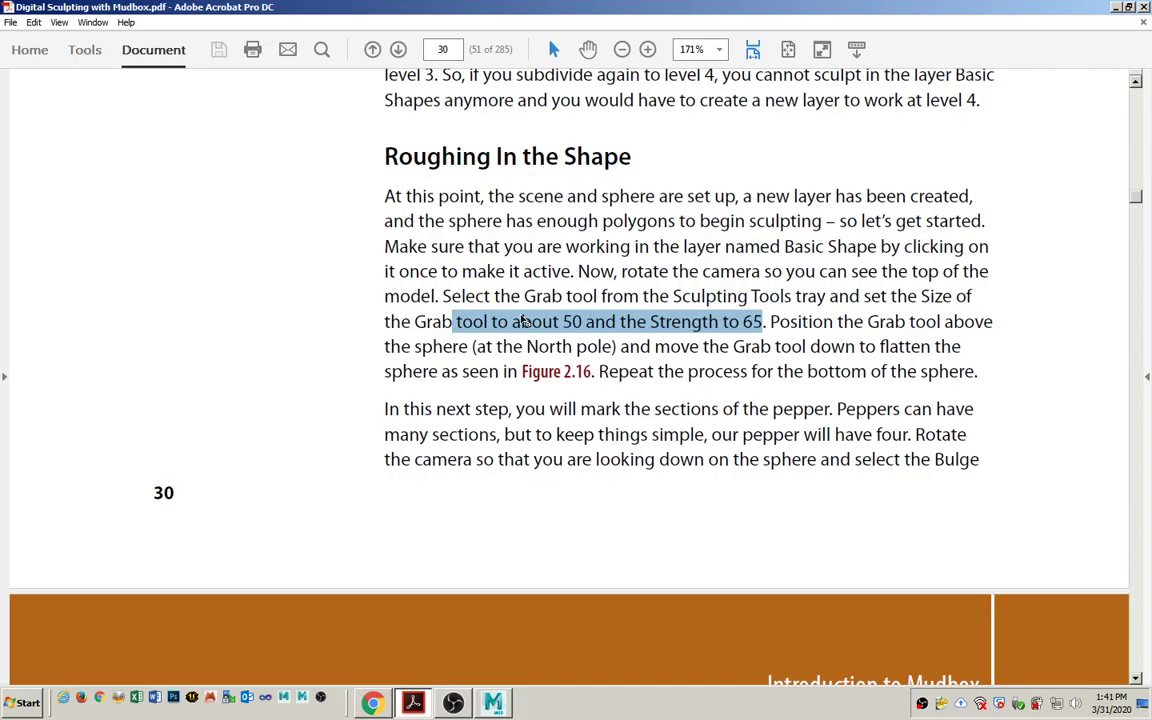
{"action": "left_click", "coordinate": [544, 358]}
{"action": "scroll", "coordinate": [546, 358], "scroll_direction": "down", "scroll_amount": 5}
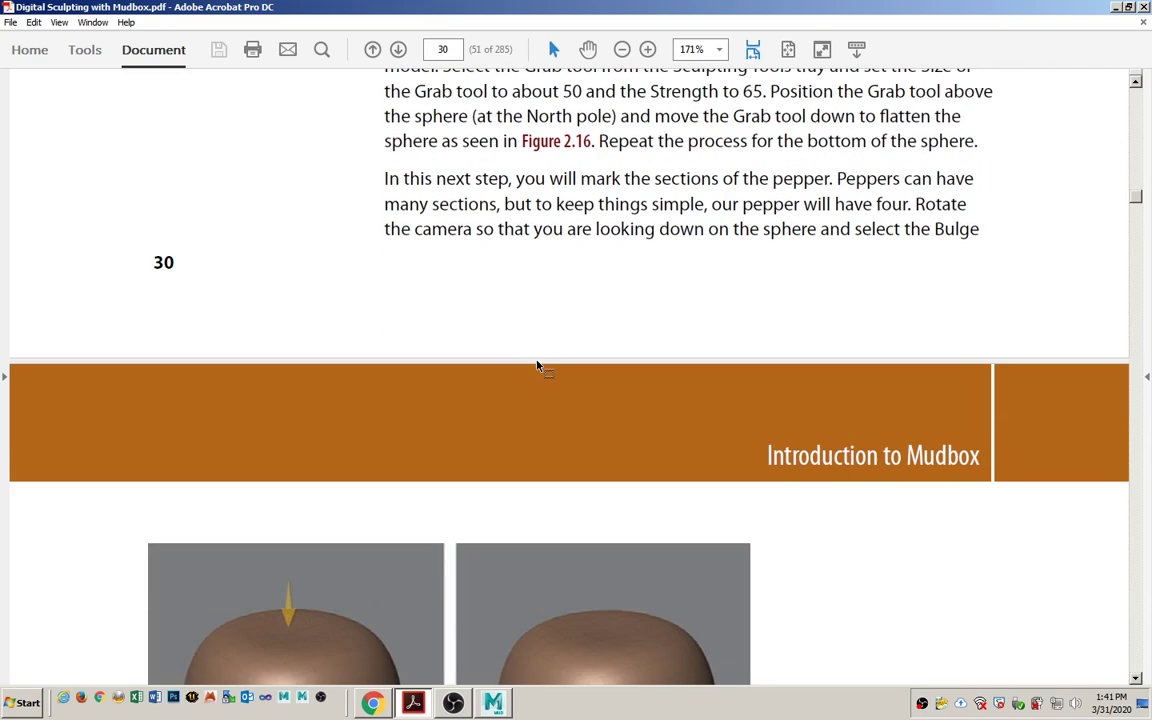
{"action": "scroll", "coordinate": [507, 346], "scroll_direction": "down", "scroll_amount": 1}
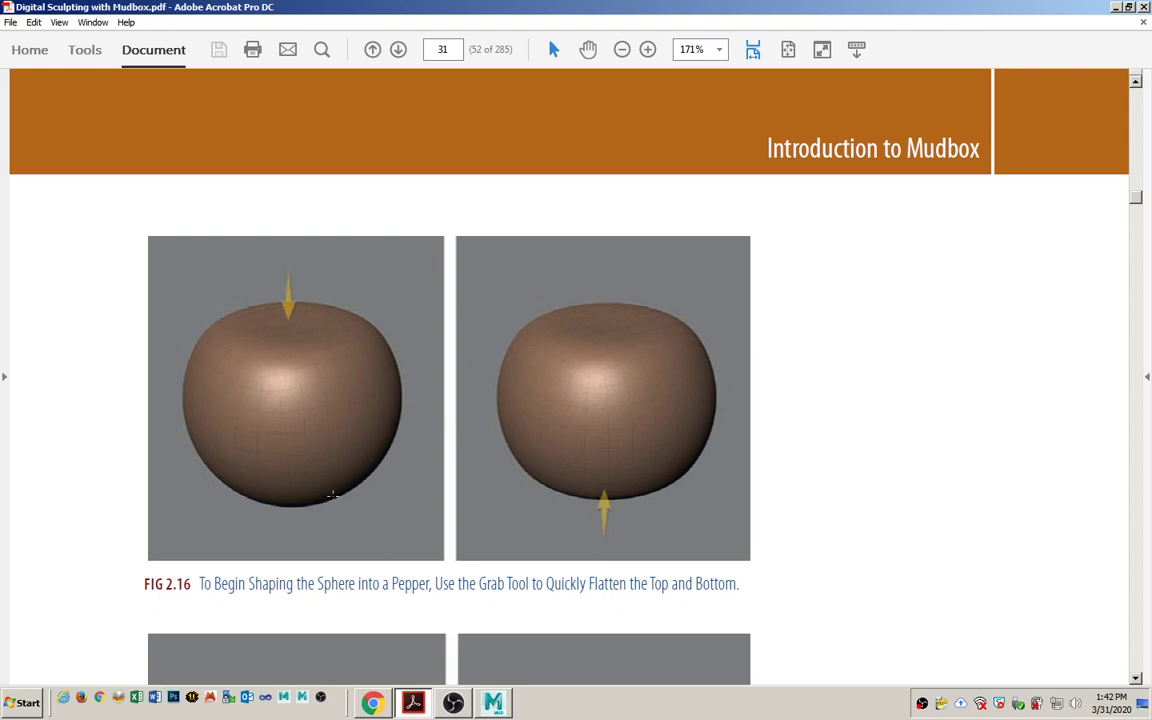
{"action": "left_click_drag", "start_coordinate": [478, 587], "coordinate": [719, 585]}
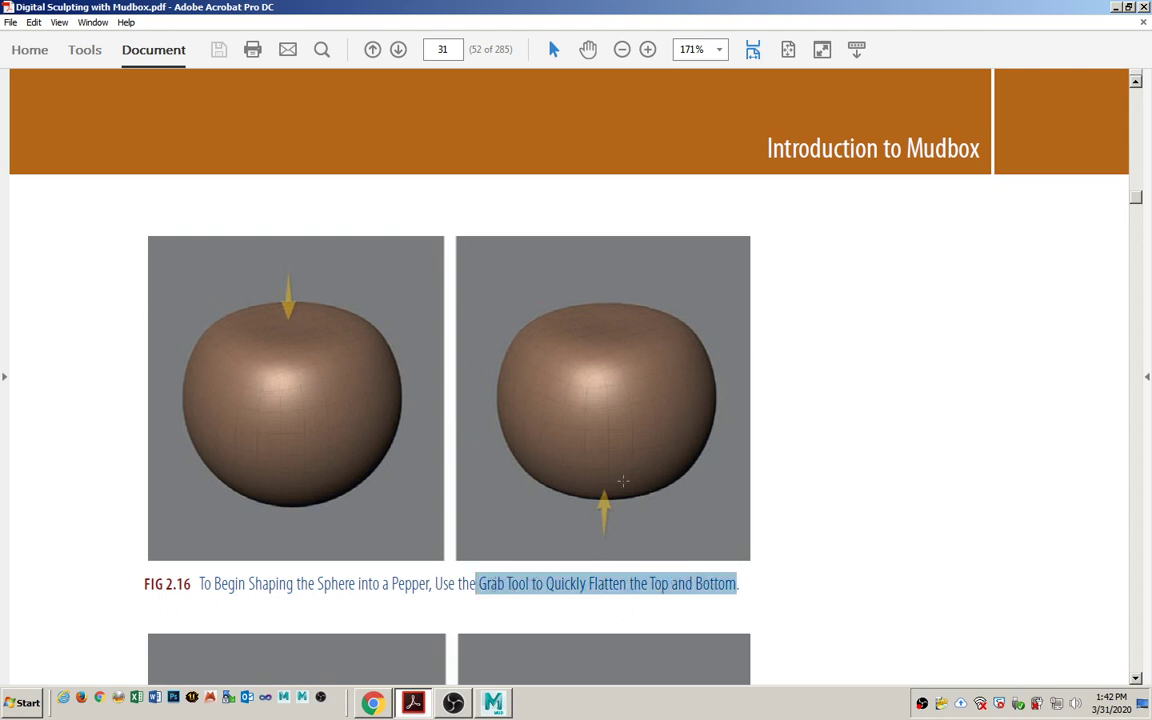
- Switch back to Mudbox and flatten the top of the sphere with the Grab tool
{"action": "key", "text": "alt+Tab"}
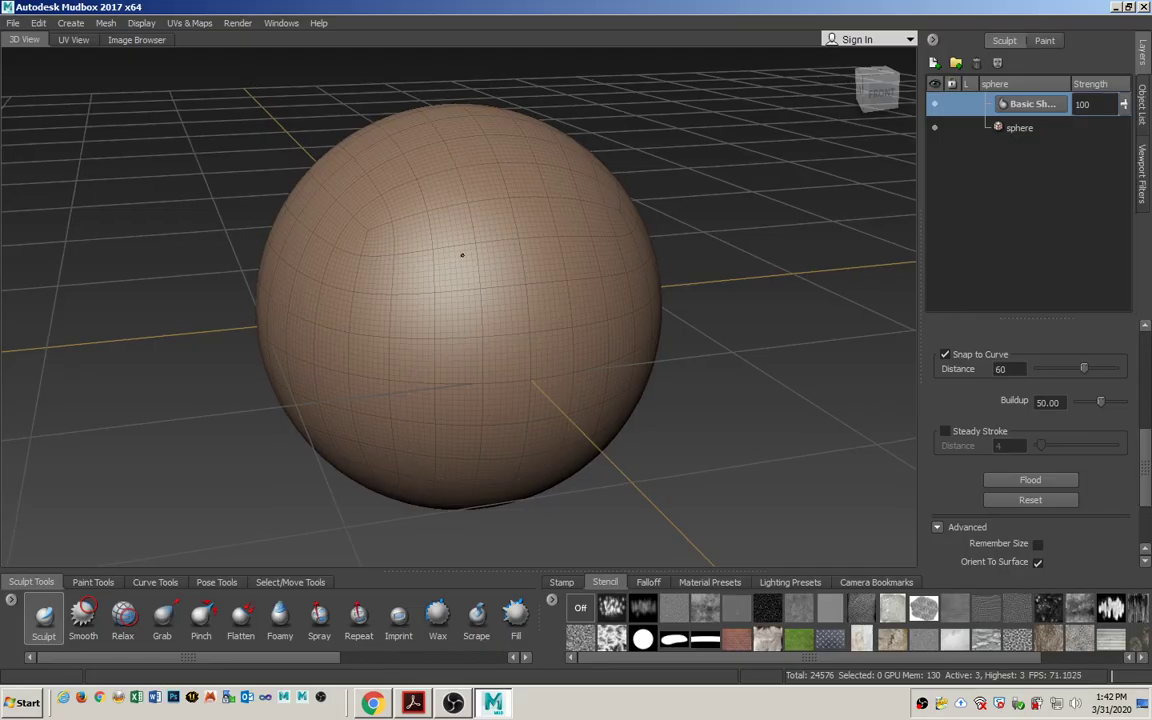
{"action": "scroll", "coordinate": [520, 258], "scroll_direction": "down", "scroll_amount": 5}
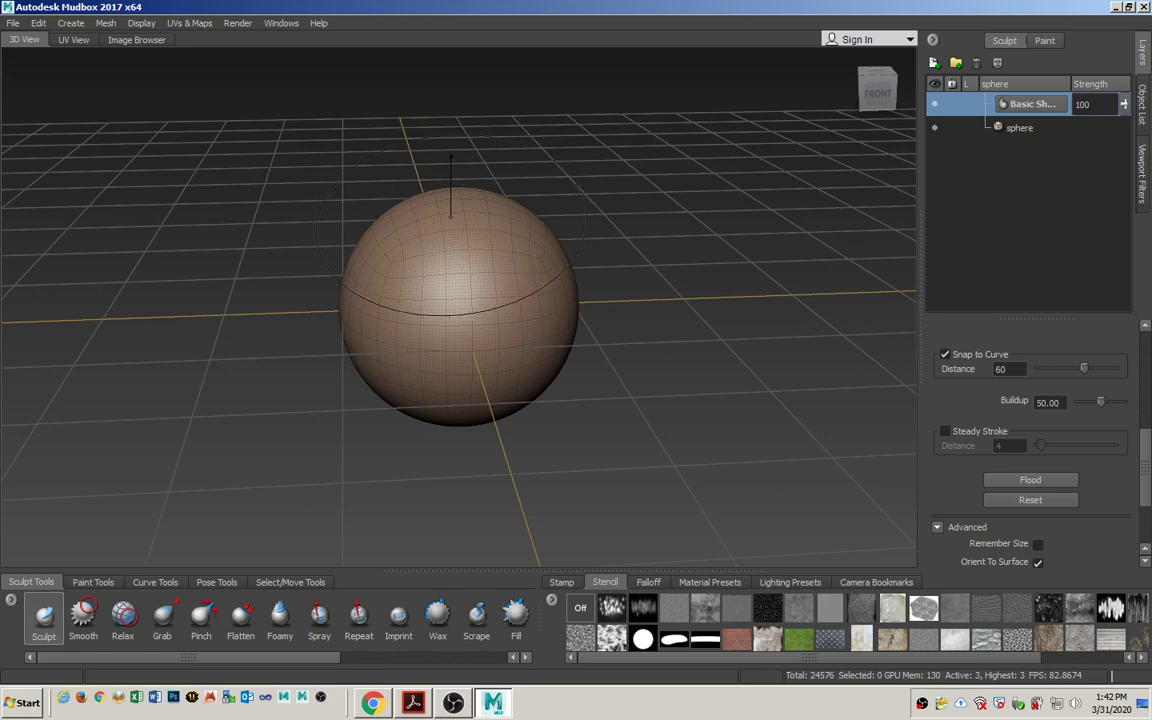
{"action": "left_click_drag", "start_coordinate": [451, 215], "coordinate": [455, 237]}
{"action": "key", "text": "ctrl+z"}
{"action": "left_click", "coordinate": [170, 632]}
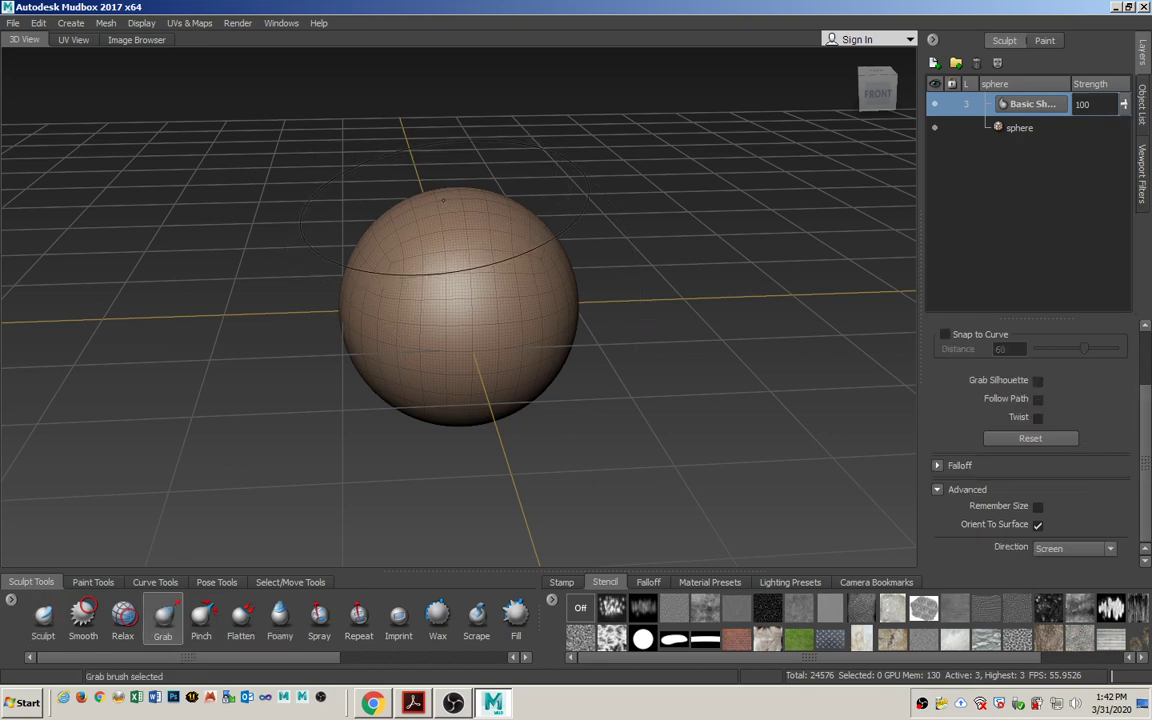
{"action": "mouse_move", "coordinate": [452, 200]}
{"action": "left_mouse_down"}
{"action": "mouse_move", "coordinate": [458, 255]}
{"action": "mouse_move", "coordinate": [512, 252]}
{"action": "mouse_move", "coordinate": [519, 231]}
{"action": "mouse_move", "coordinate": [500, 212]}
{"action": "left_mouse_up"}
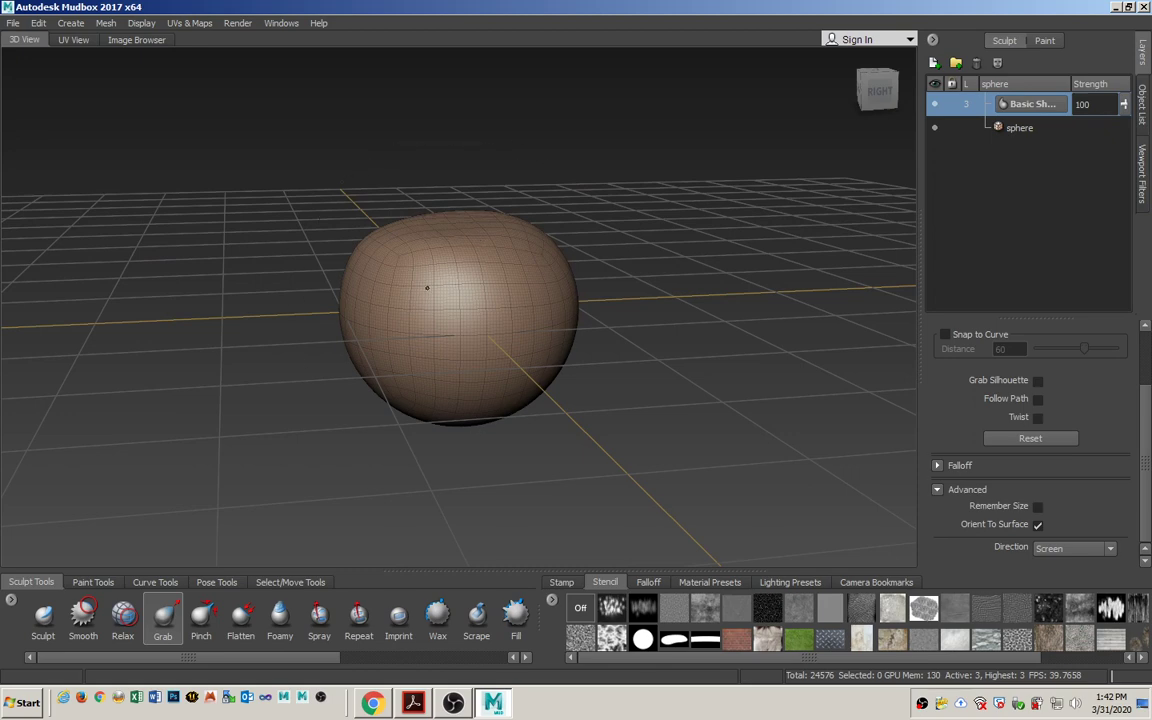
- Flatten the underside of the sphere by pushing it upward with the large Grab brush
{"action": "left_click_drag", "start_coordinate": [427, 288], "coordinate": [425, 235], "text": "alt"}
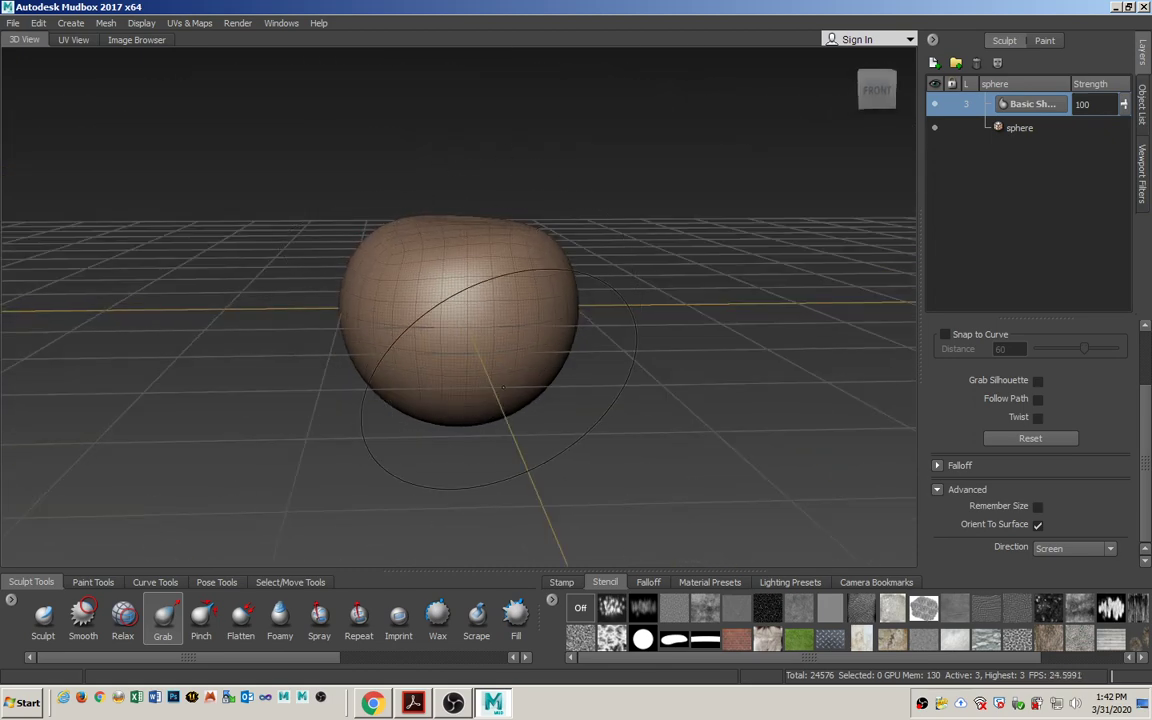
{"action": "mouse_move", "coordinate": [503, 387]}
{"action": "left_mouse_down", "text": "alt"}
{"action": "mouse_move", "coordinate": [471, 201]}
{"action": "mouse_move", "coordinate": [478, 175]}
{"action": "mouse_move", "coordinate": [452, 231]}
{"action": "left_mouse_up", "text": "alt"}
{"action": "mouse_move", "coordinate": [538, 243]}
{"action": "left_mouse_down", "text": "alt"}
{"action": "mouse_move", "coordinate": [506, 249]}
{"action": "mouse_move", "coordinate": [498, 207]}
{"action": "mouse_move", "coordinate": [580, 262]}
{"action": "mouse_move", "coordinate": [700, 291]}
{"action": "left_mouse_up", "text": "alt"}
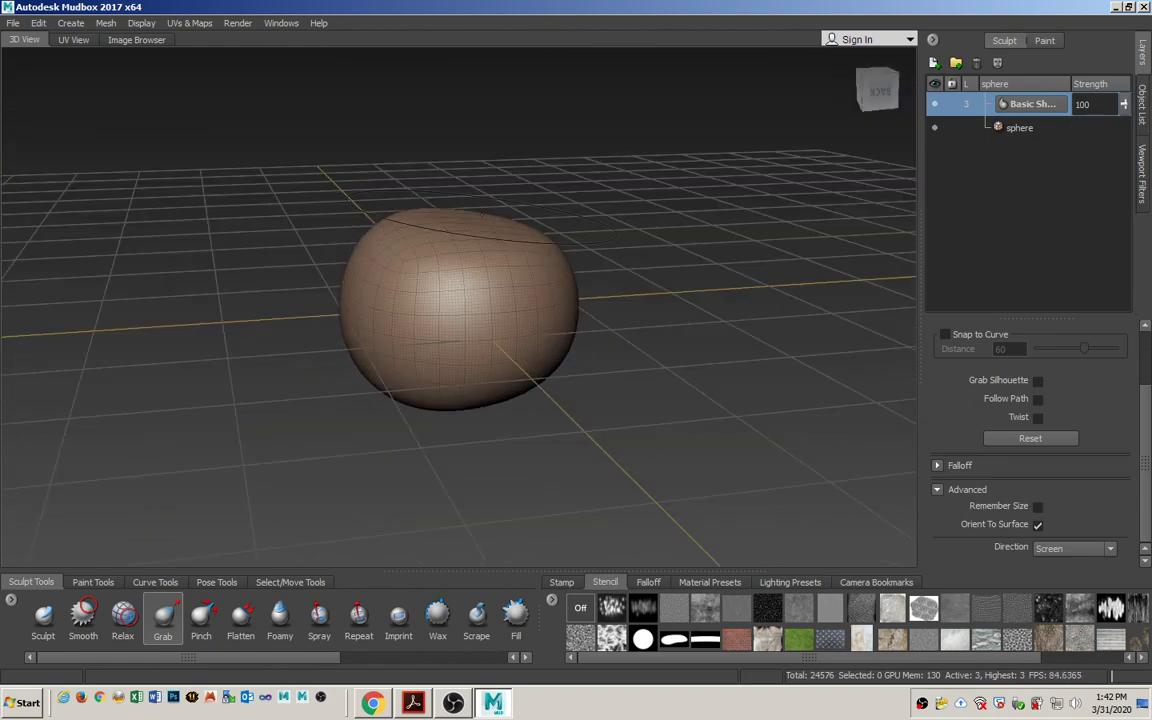
- Try small Grab strokes across the flattened top with a reduced brush size and undo them
{"action": "left_click_drag", "start_coordinate": [418, 236], "coordinate": [535, 276], "text": "alt"}
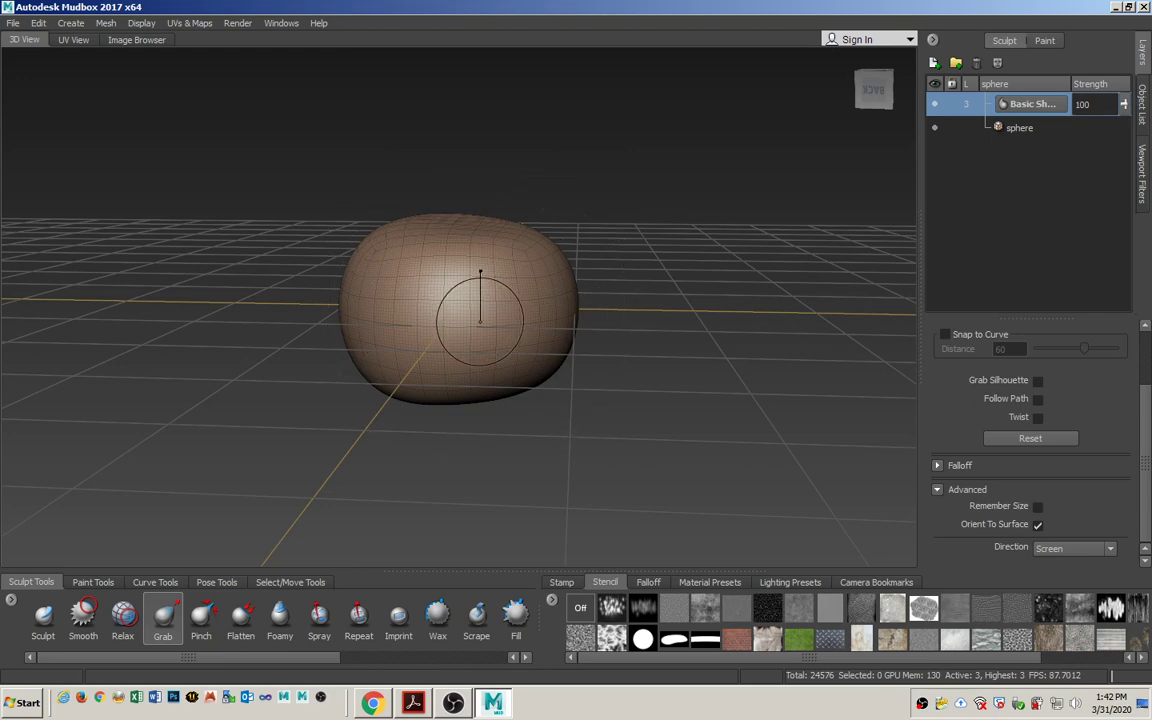
{"action": "mouse_move", "coordinate": [456, 297]}
{"action": "left_mouse_down", "text": "alt"}
{"action": "mouse_move", "coordinate": [468, 247]}
{"action": "mouse_move", "coordinate": [483, 324]}
{"action": "mouse_move", "coordinate": [499, 230]}
{"action": "left_mouse_up", "text": "alt"}
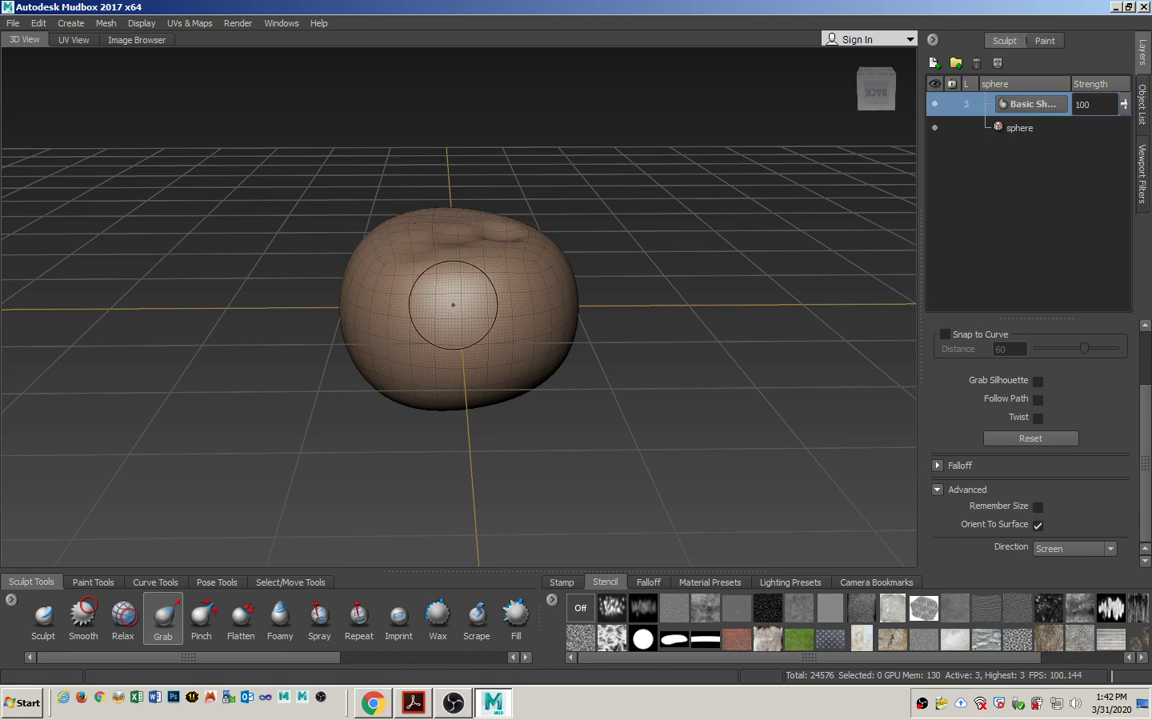
{"action": "key", "text": "ctrl+z"}
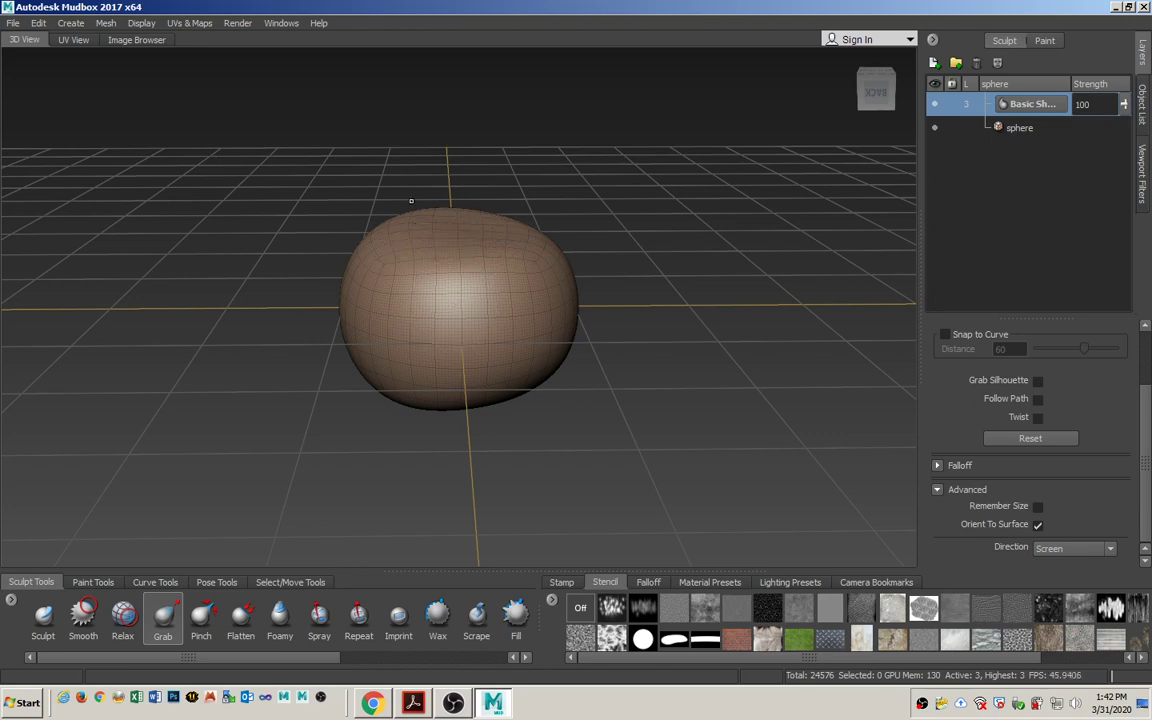
{"action": "mouse_move", "coordinate": [473, 242]}
{"action": "left_mouse_down", "text": "alt"}
{"action": "mouse_move", "coordinate": [468, 320]}
{"action": "mouse_move", "coordinate": [404, 180]}
{"action": "left_mouse_up", "text": "alt"}
{"action": "key", "text": "ctrl+z"}
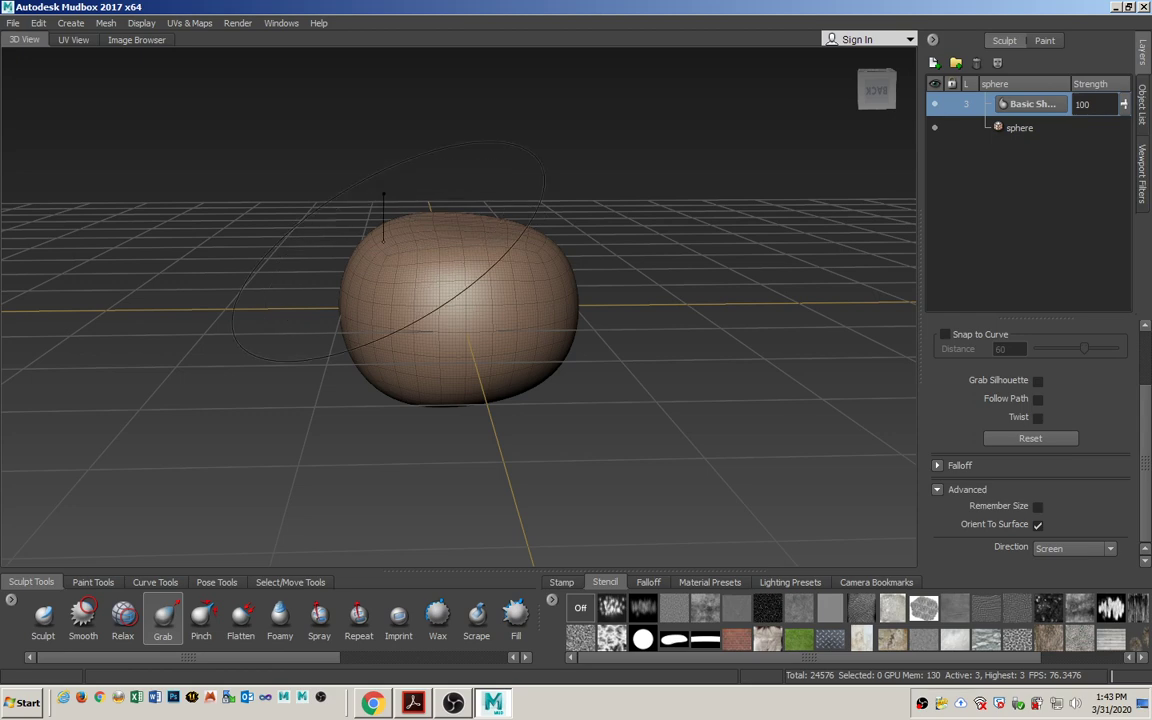
- Even out the flattened top with light pushes of the enlarged Grab brush, working from several angles
{"action": "left_click_drag", "start_coordinate": [403, 230], "coordinate": [409, 238]}
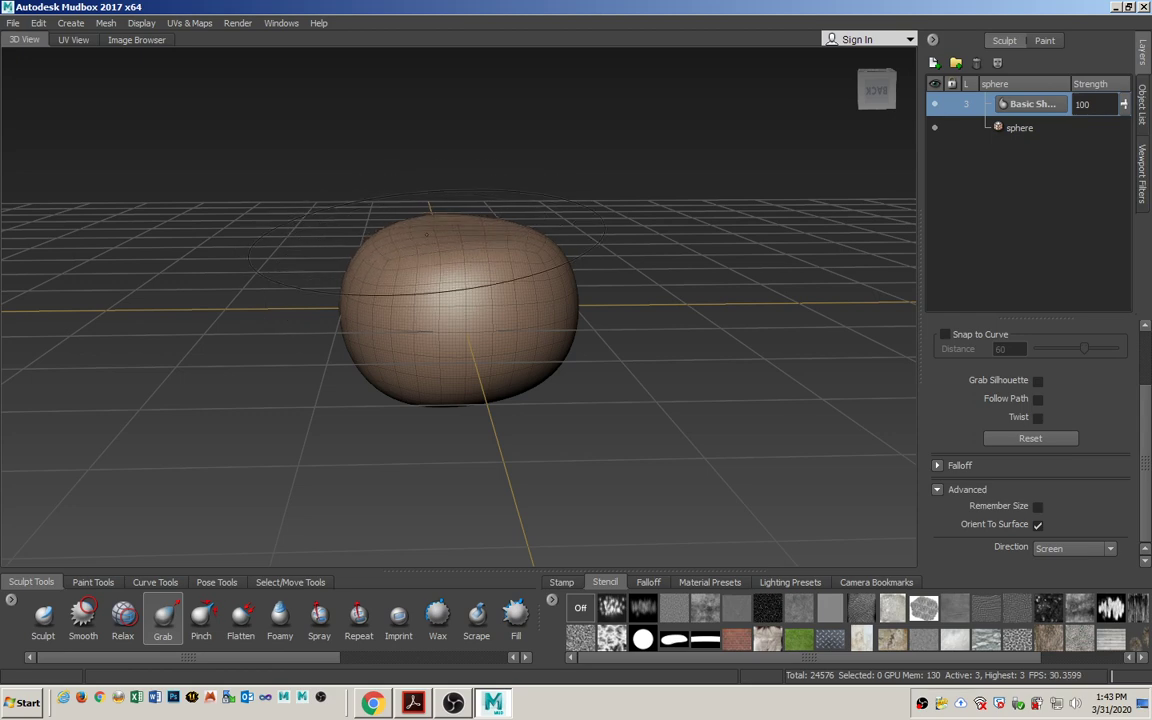
{"action": "mouse_move", "coordinate": [450, 298]}
{"action": "left_mouse_down", "text": "alt"}
{"action": "mouse_move", "coordinate": [453, 355]}
{"action": "mouse_move", "coordinate": [468, 308]}
{"action": "mouse_move", "coordinate": [482, 334]}
{"action": "left_mouse_up", "text": "alt"}
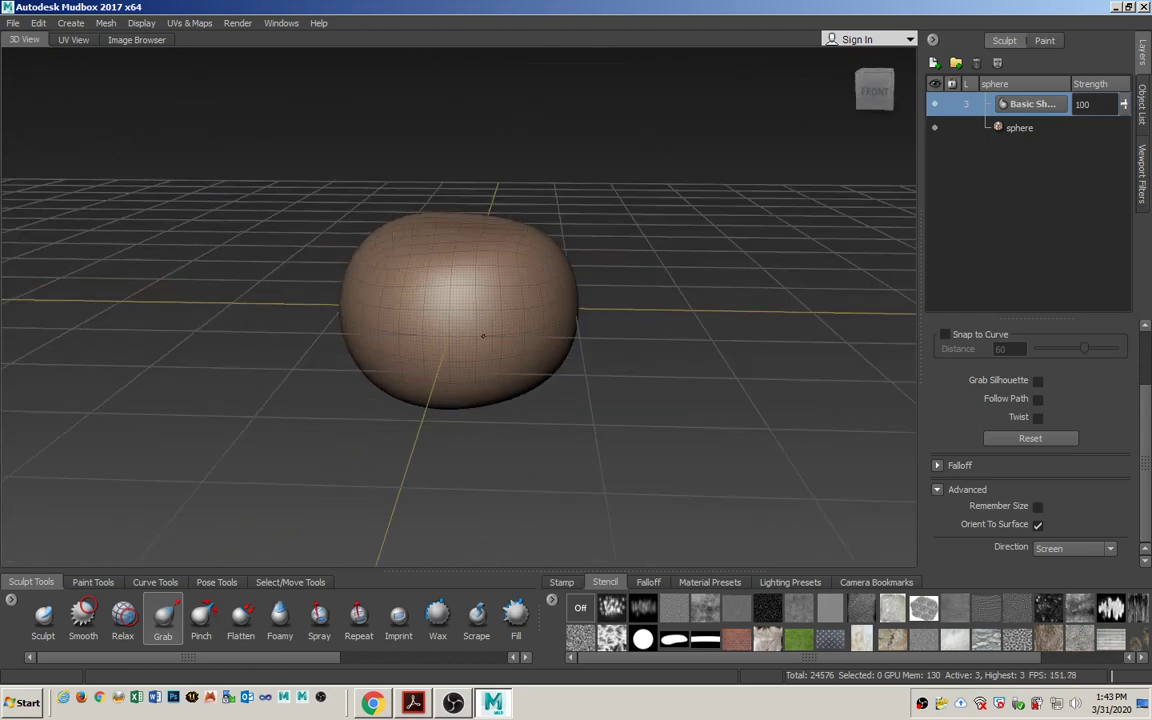
{"action": "mouse_move", "coordinate": [459, 257]}
{"action": "left_mouse_down", "text": "alt"}
{"action": "mouse_move", "coordinate": [528, 276]}
{"action": "mouse_move", "coordinate": [458, 275]}
{"action": "mouse_move", "coordinate": [483, 283]}
{"action": "mouse_move", "coordinate": [480, 254]}
{"action": "left_mouse_up", "text": "alt"}
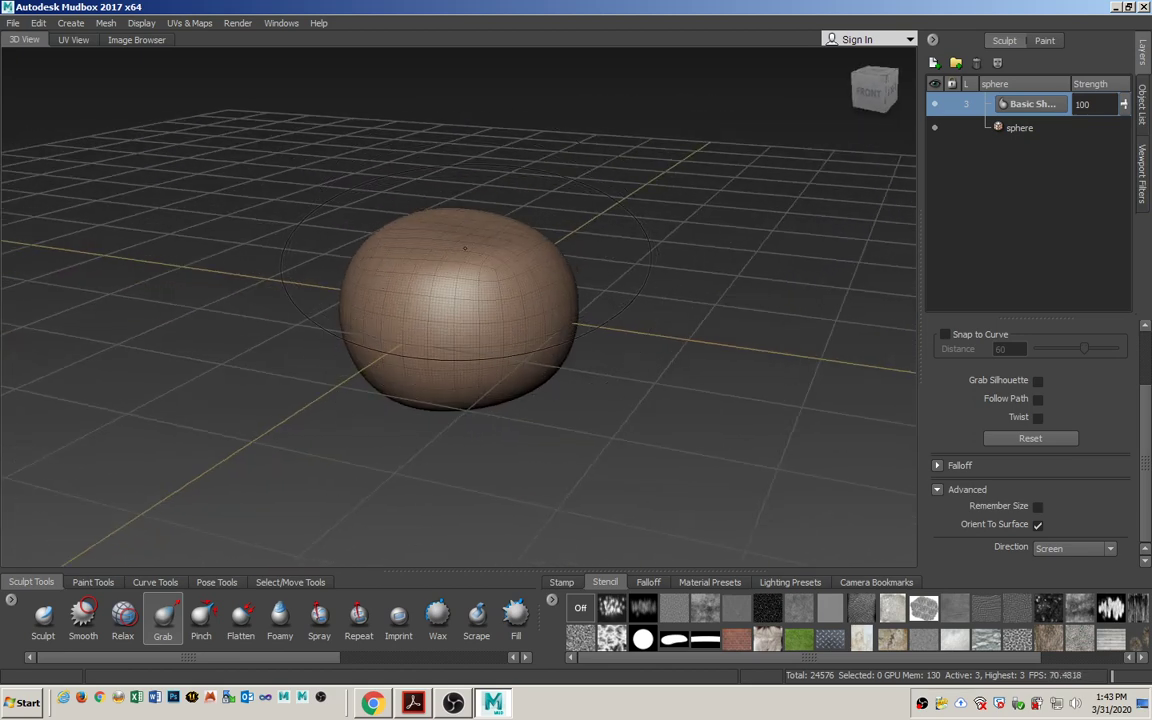
{"action": "left_click_drag", "start_coordinate": [426, 235], "coordinate": [492, 276], "text": "alt"}
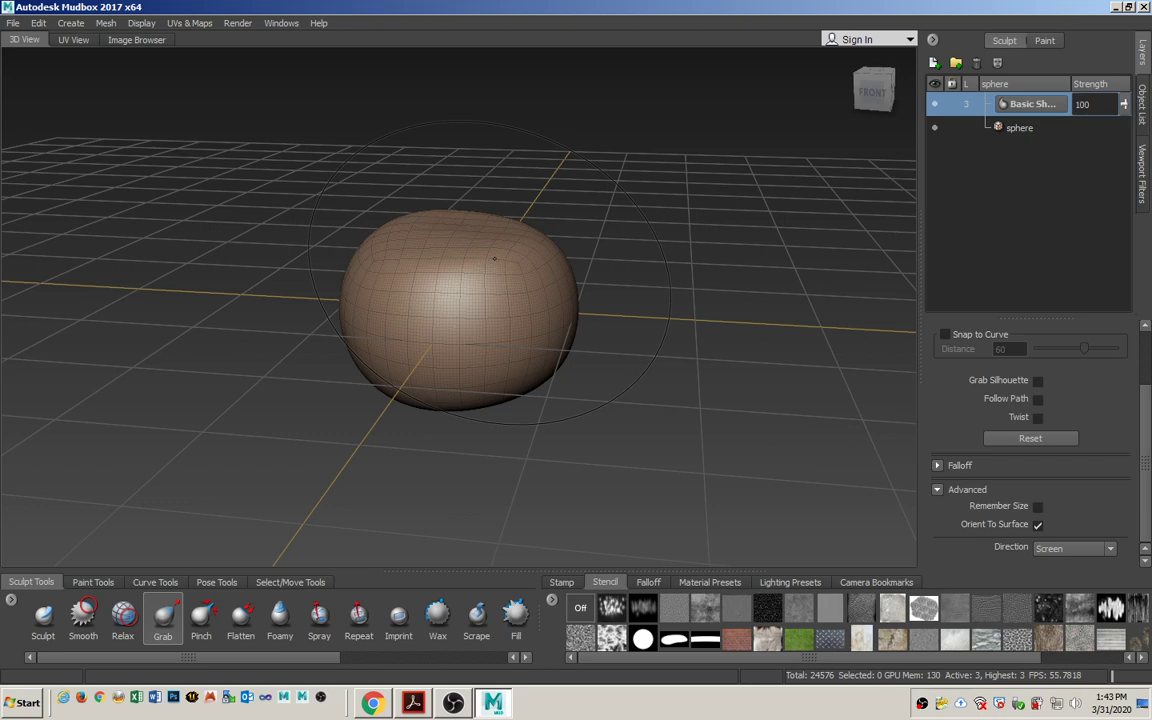
{"action": "mouse_move", "coordinate": [493, 258]}
{"action": "left_mouse_down", "text": "alt"}
{"action": "mouse_move", "coordinate": [471, 247]}
{"action": "mouse_move", "coordinate": [481, 250]}
{"action": "left_mouse_up", "text": "alt"}
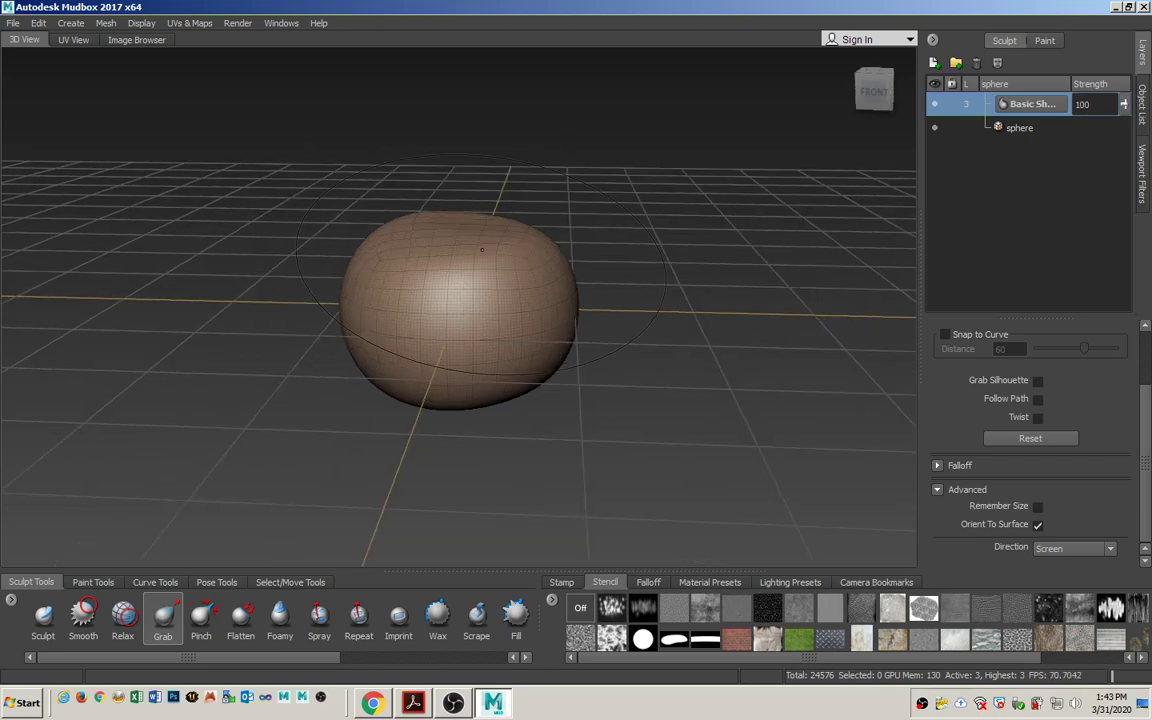
- Switch to the PDF and read Figure 2.17's instructions on marking the pepper sections with the inverted Bulge tool
{"action": "key", "text": "alt+Tab"}
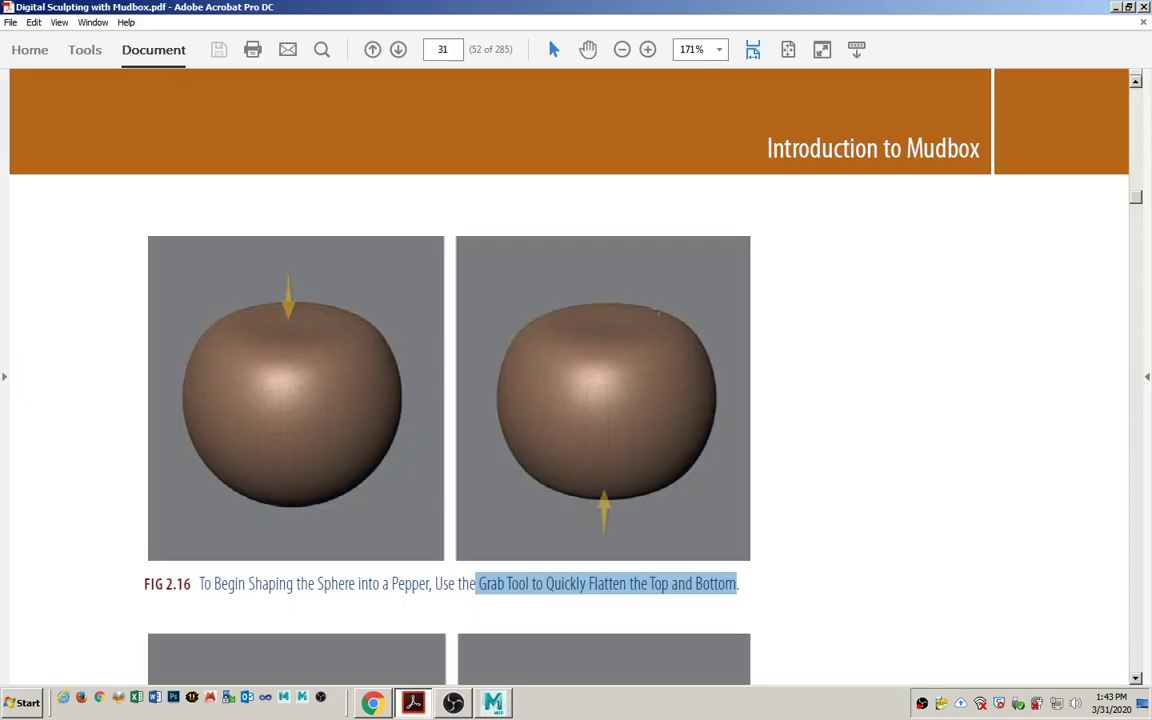
{"action": "scroll", "coordinate": [450, 380], "scroll_direction": "down", "scroll_amount": 10}
{"action": "scroll", "coordinate": [450, 380], "scroll_direction": "up", "scroll_amount": 3}
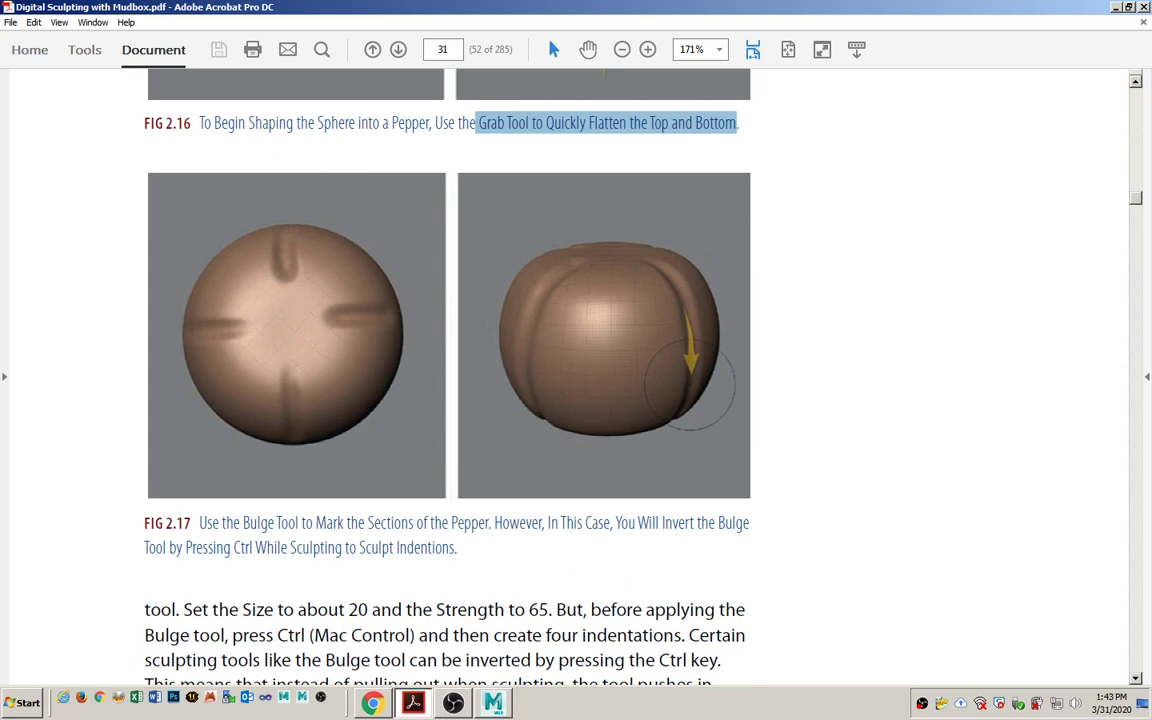
{"action": "left_click", "coordinate": [414, 323]}
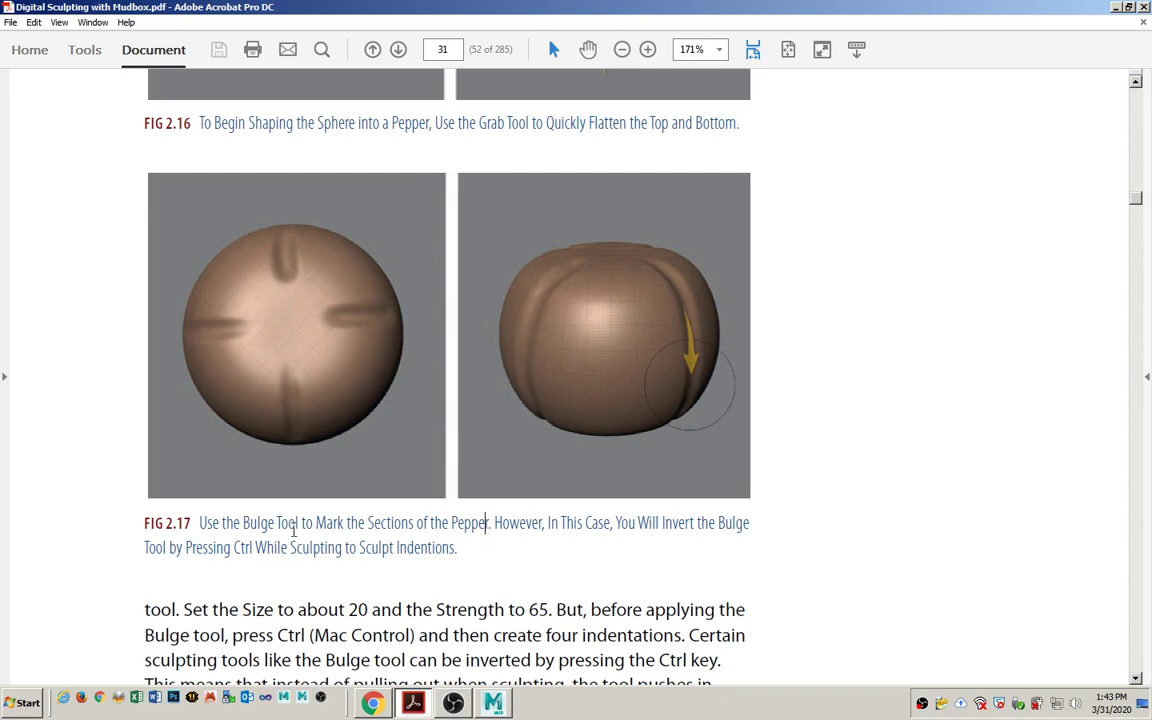
{"action": "left_click_drag", "start_coordinate": [241, 523], "coordinate": [445, 523]}
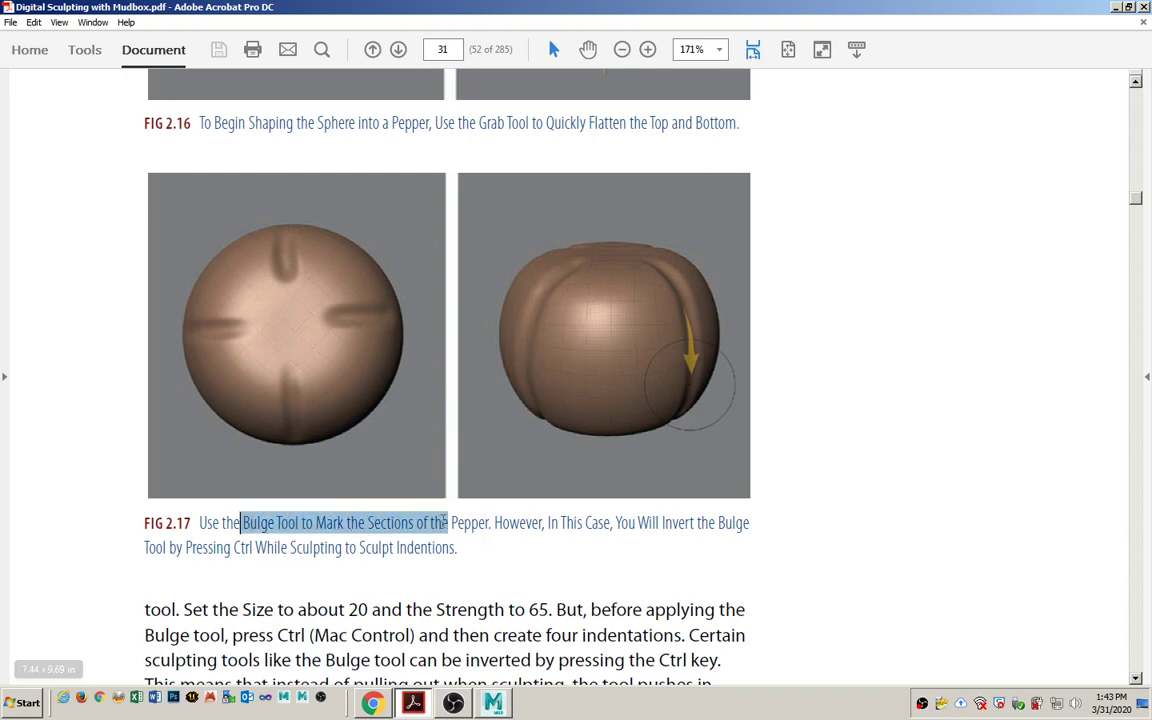
{"action": "scroll", "coordinate": [466, 527], "scroll_direction": "down", "scroll_amount": 1}
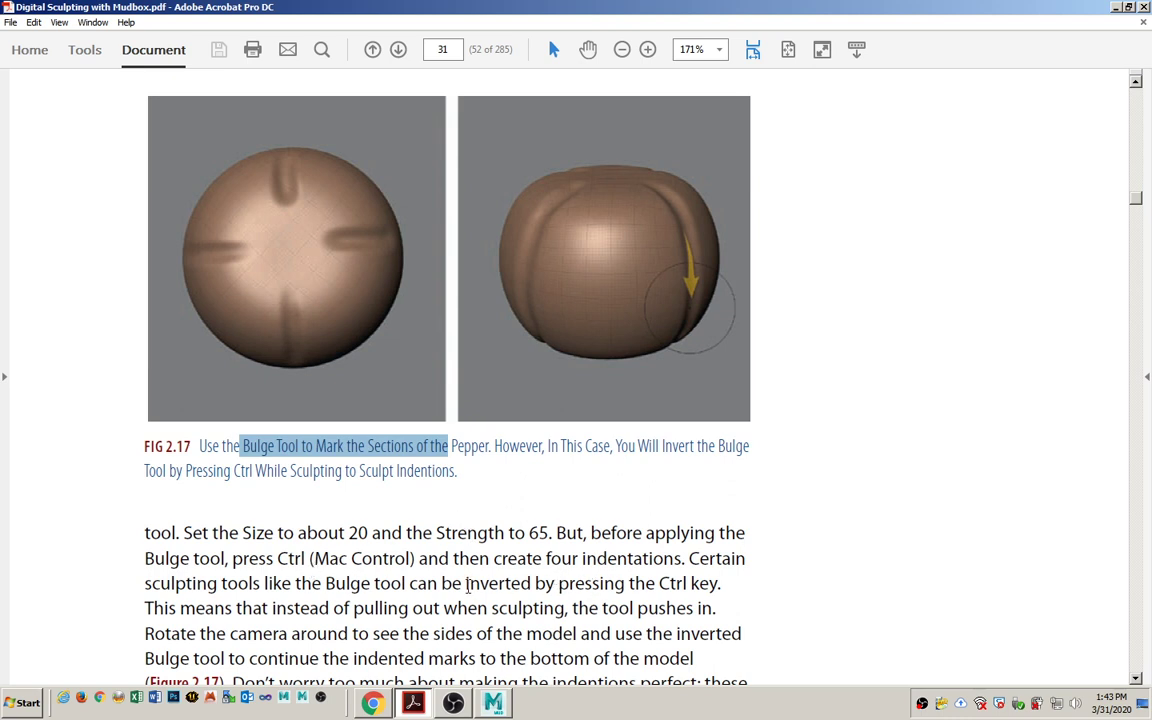
{"action": "left_click_drag", "start_coordinate": [466, 585], "coordinate": [697, 583]}
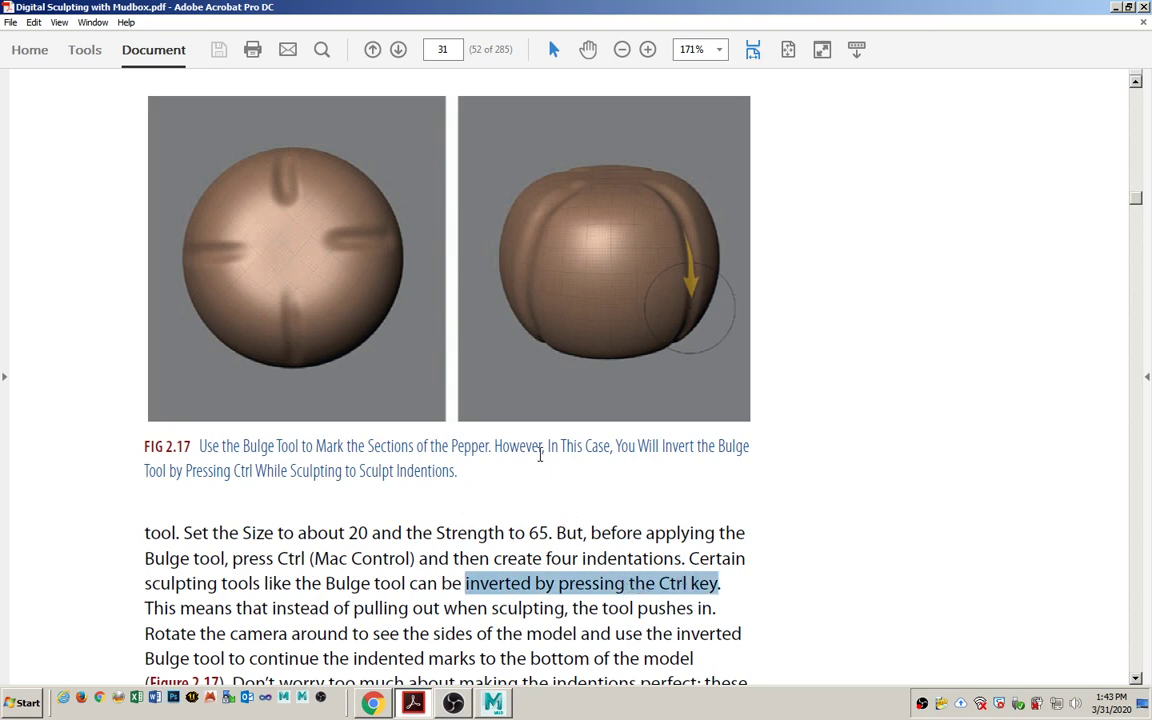
{"action": "scroll", "coordinate": [541, 453], "scroll_direction": "down", "scroll_amount": 3}
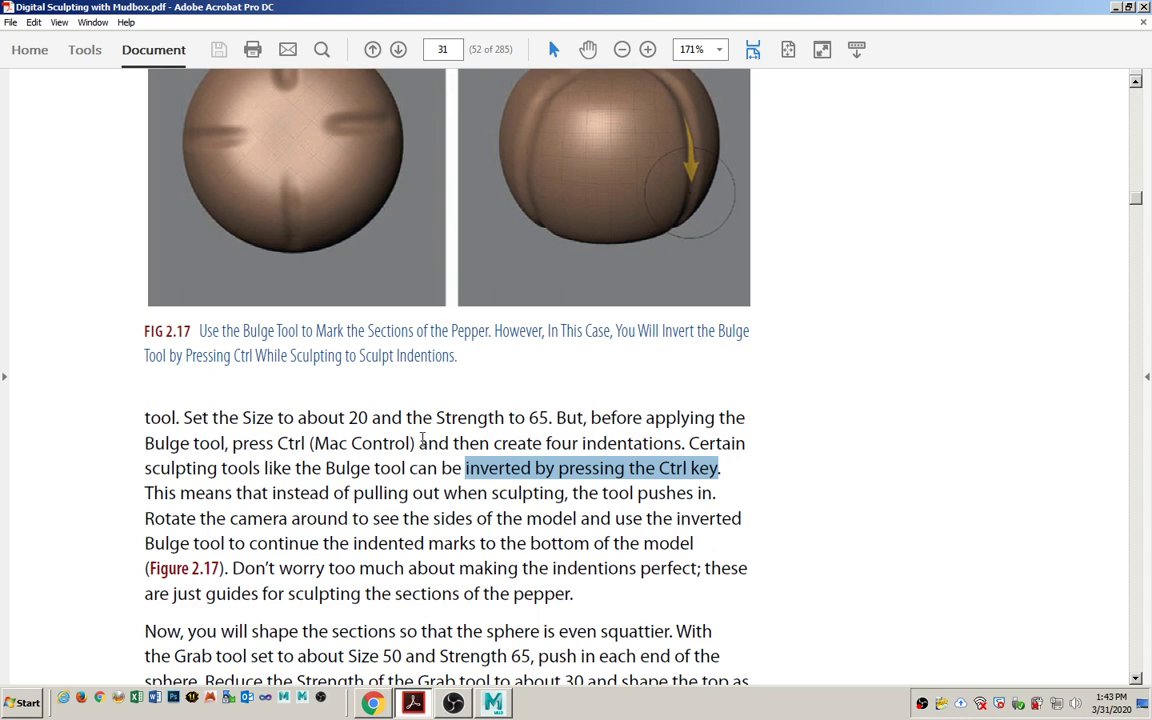
- Switch back to Mudbox, frame the model and select the Bulge tool with a brush size of about 25.62
{"action": "key", "text": "alt+Tab"}
{"action": "key", "text": "a"}
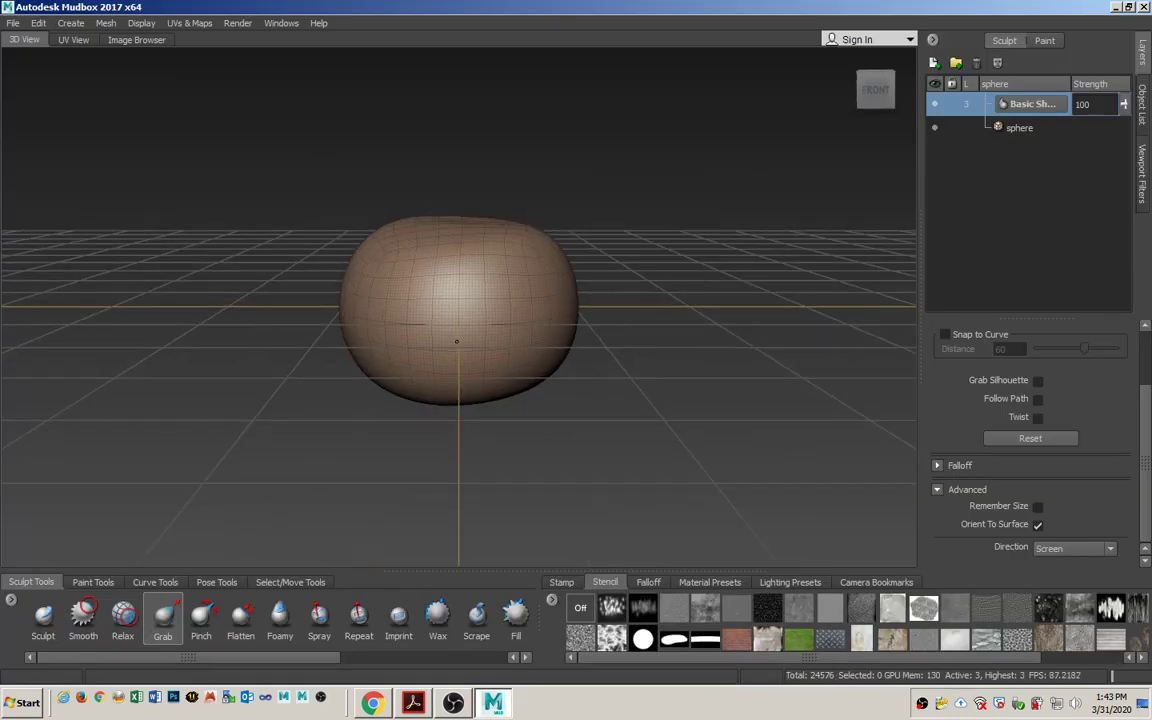
{"action": "left_click_drag", "start_coordinate": [294, 660], "coordinate": [410, 663]}
{"action": "left_click", "coordinate": [417, 615]}
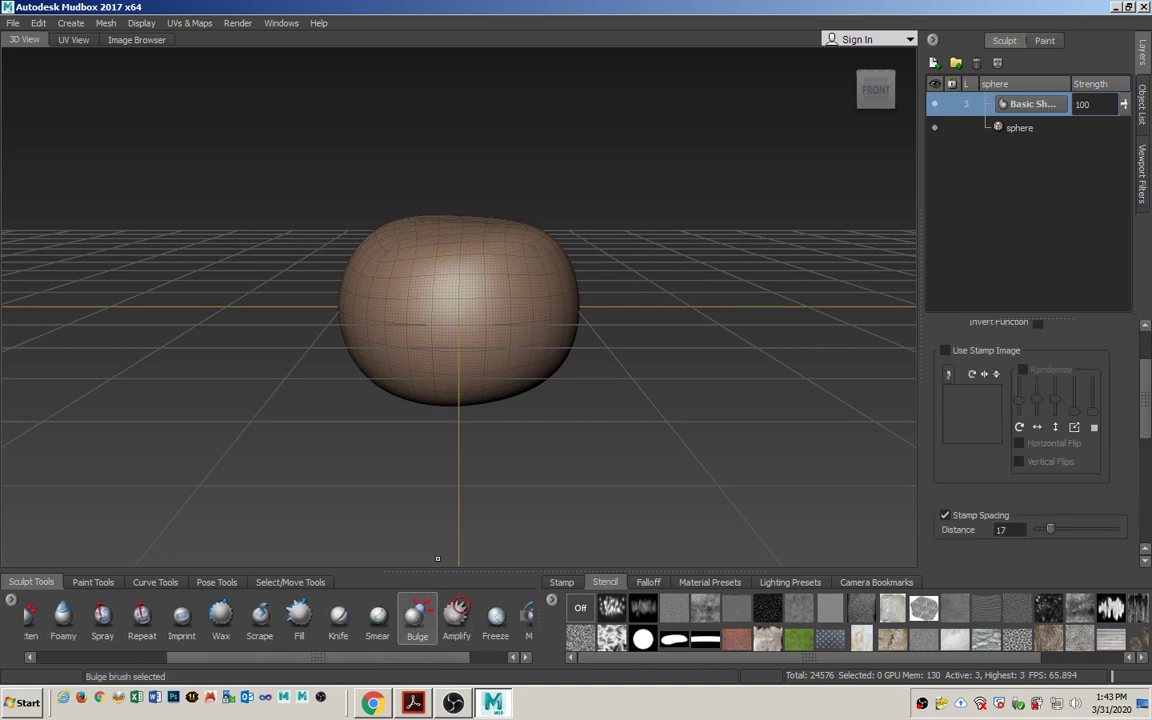
{"action": "key", "text": "b"}
{"action": "left_click_drag", "start_coordinate": [473, 290], "coordinate": [350, 290]}
{"action": "scroll", "coordinate": [1137, 393], "scroll_direction": "down", "scroll_amount": 5}
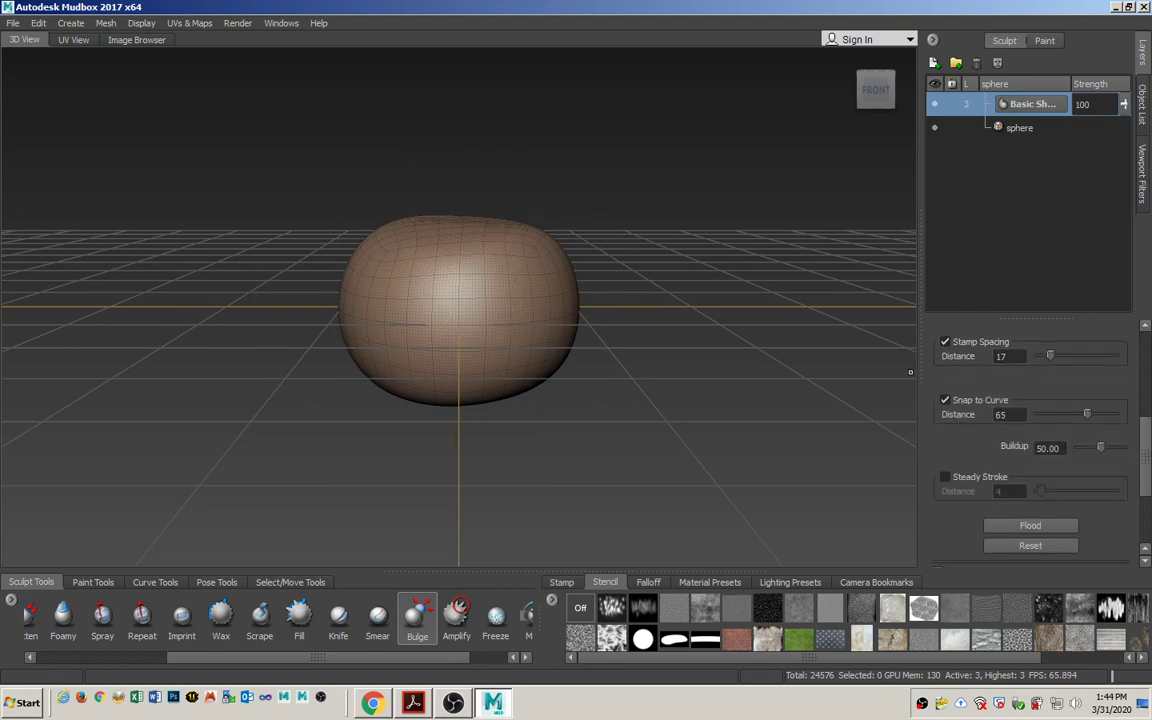
{"action": "scroll", "coordinate": [1035, 440], "scroll_direction": "up", "scroll_amount": 5}
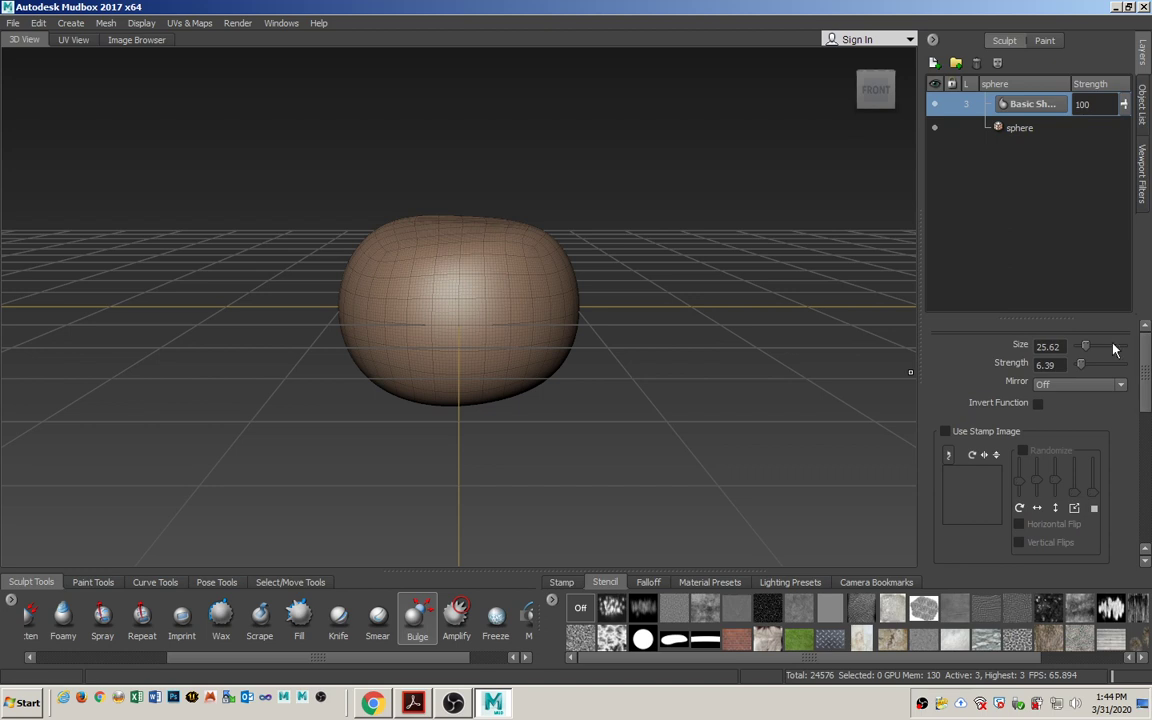
- Set the Bulge strength to 39, try a raised stroke across the front, undo it and turn on Invert Function
{"action": "mouse_move", "coordinate": [331, 281]}
{"action": "right_mouse_down", "text": "alt"}
{"action": "mouse_move", "coordinate": [390, 310]}
{"action": "mouse_move", "coordinate": [410, 300]}
{"action": "right_mouse_up", "text": "alt"}
{"action": "mouse_move", "coordinate": [399, 283]}
{"action": "left_mouse_down"}
{"action": "mouse_move", "coordinate": [445, 303]}
{"action": "mouse_move", "coordinate": [455, 325]}
{"action": "mouse_move", "coordinate": [516, 304]}
{"action": "mouse_move", "coordinate": [464, 270]}
{"action": "mouse_move", "coordinate": [480, 285]}
{"action": "mouse_move", "coordinate": [481, 340]}
{"action": "left_mouse_up"}
{"action": "key", "text": "m"}
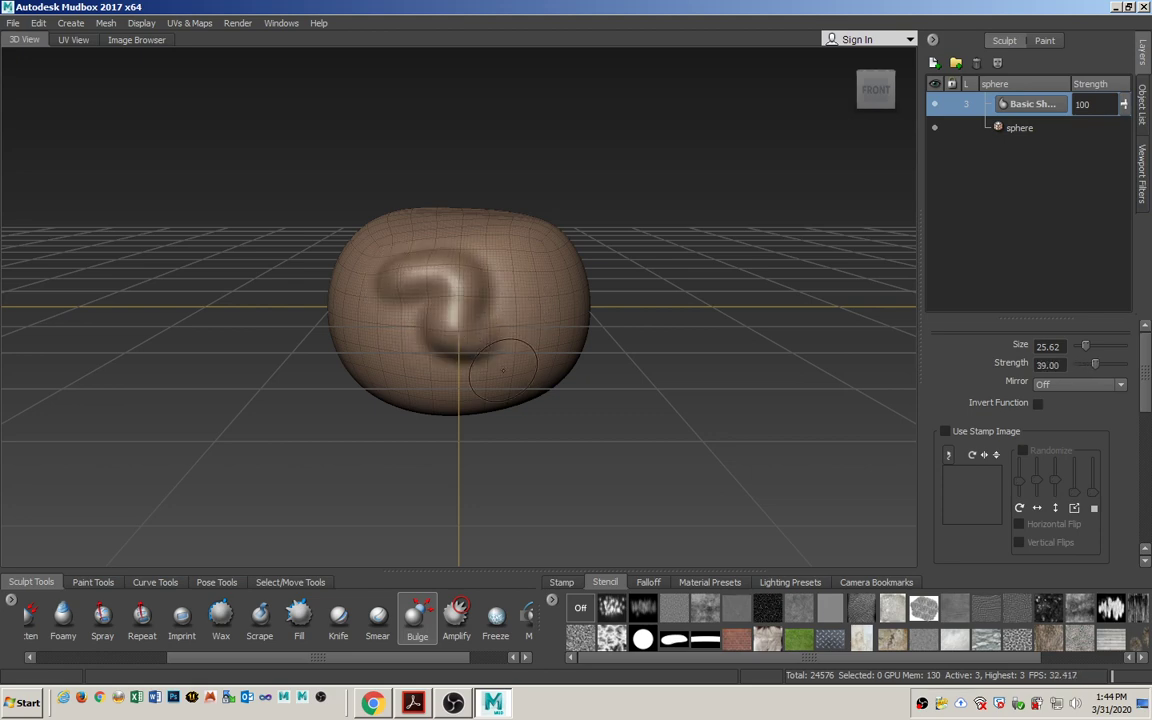
{"action": "key", "text": "ctrl+z"}
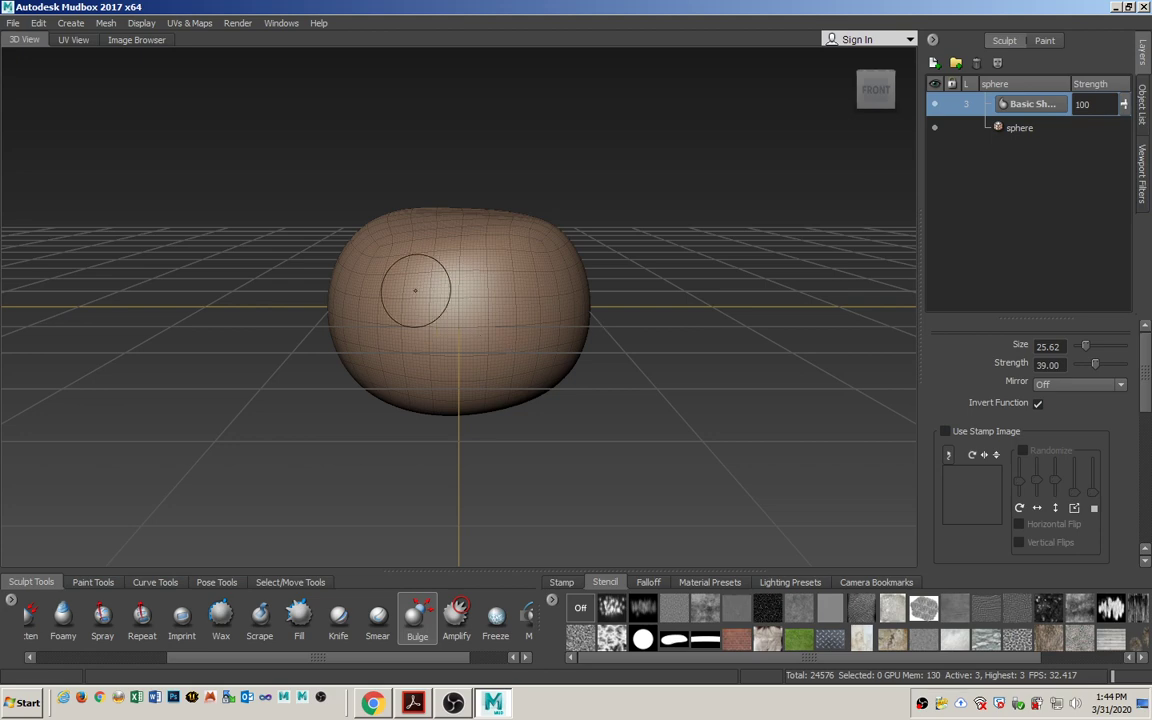
- Try an indented Bulge stroke across the front, undo it and set the strength to 6
{"action": "mouse_move", "coordinate": [420, 255]}
{"action": "left_mouse_down"}
{"action": "mouse_move", "coordinate": [395, 275]}
{"action": "mouse_move", "coordinate": [455, 335]}
{"action": "mouse_move", "coordinate": [545, 323]}
{"action": "left_mouse_up"}
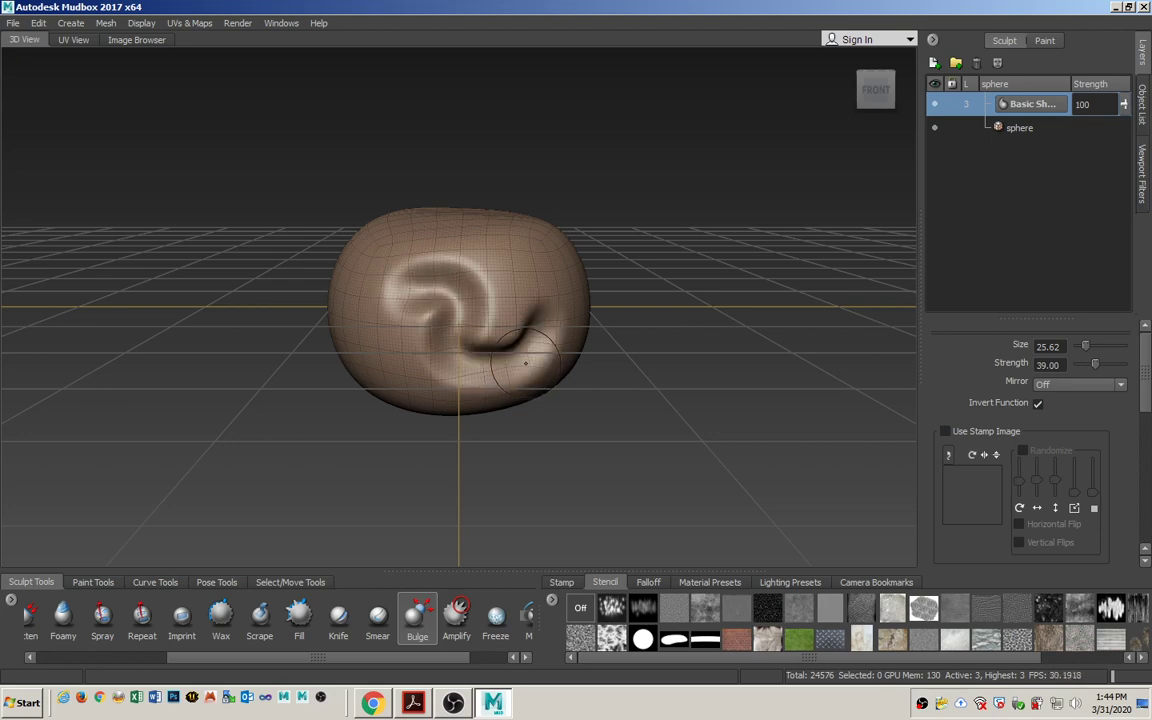
{"action": "key", "text": "ctrl+z"}
{"action": "key", "text": "m"}
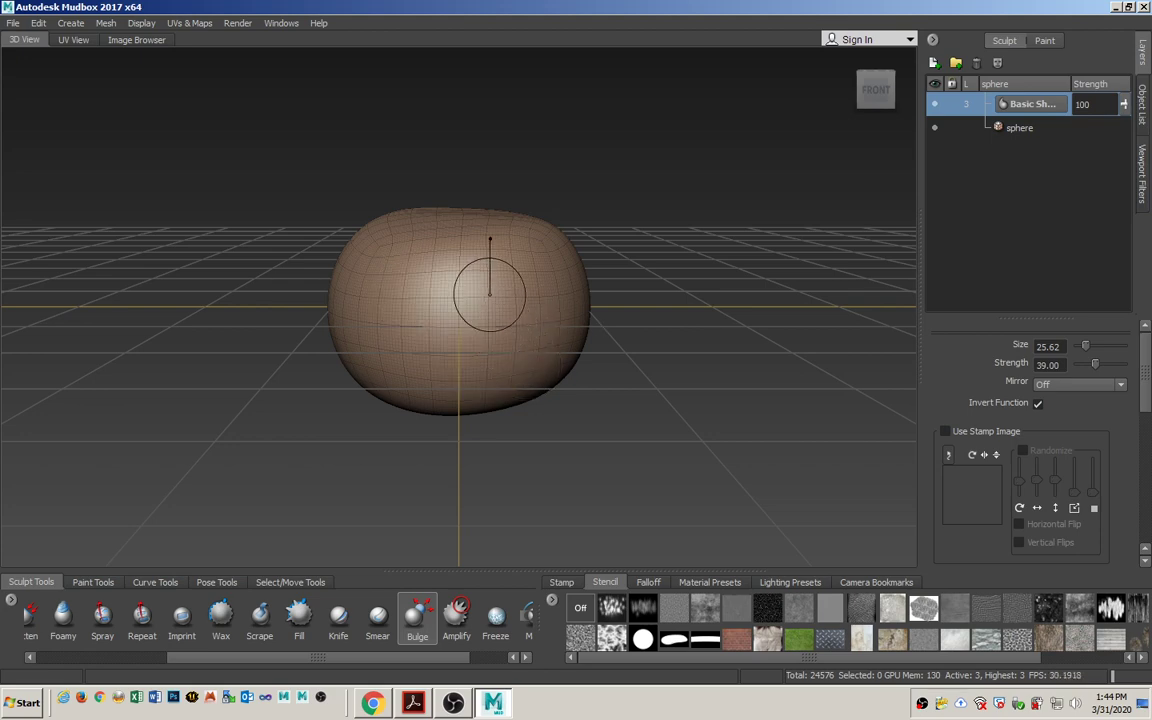
{"action": "left_click_drag", "start_coordinate": [460, 280], "coordinate": [459, 297]}
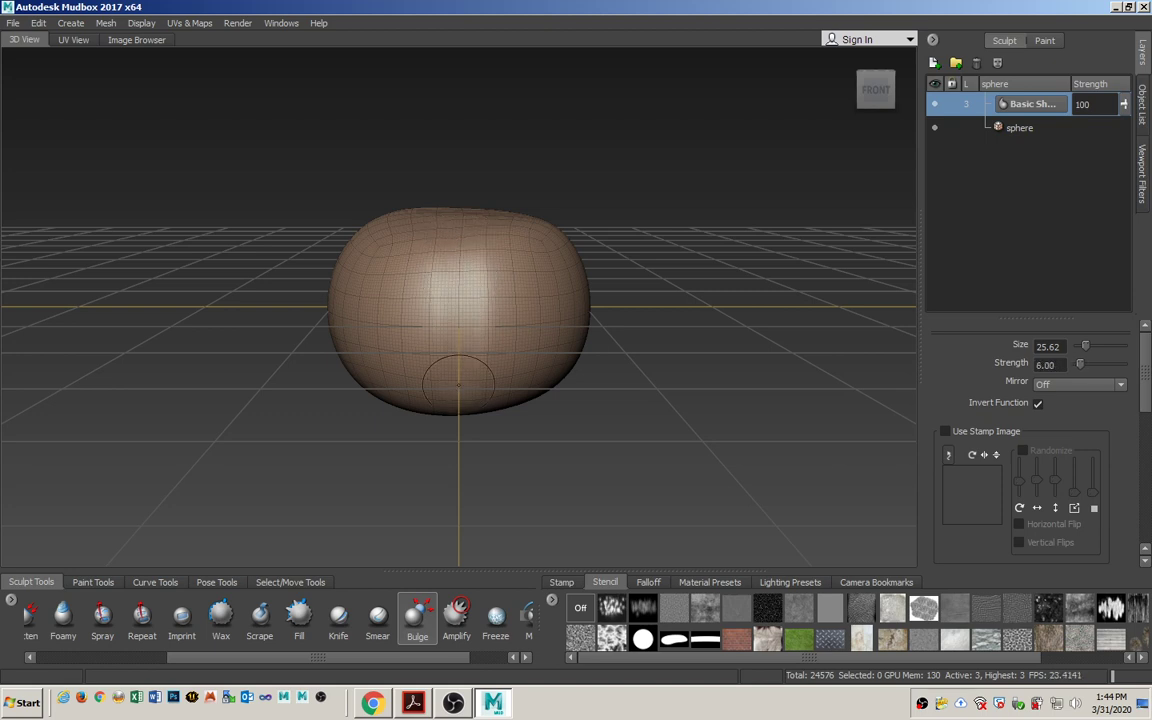
- Try inverted Bulge strokes down the front of the model, set the strength to 27.38 and undo the strokes
{"action": "key", "text": "m"}
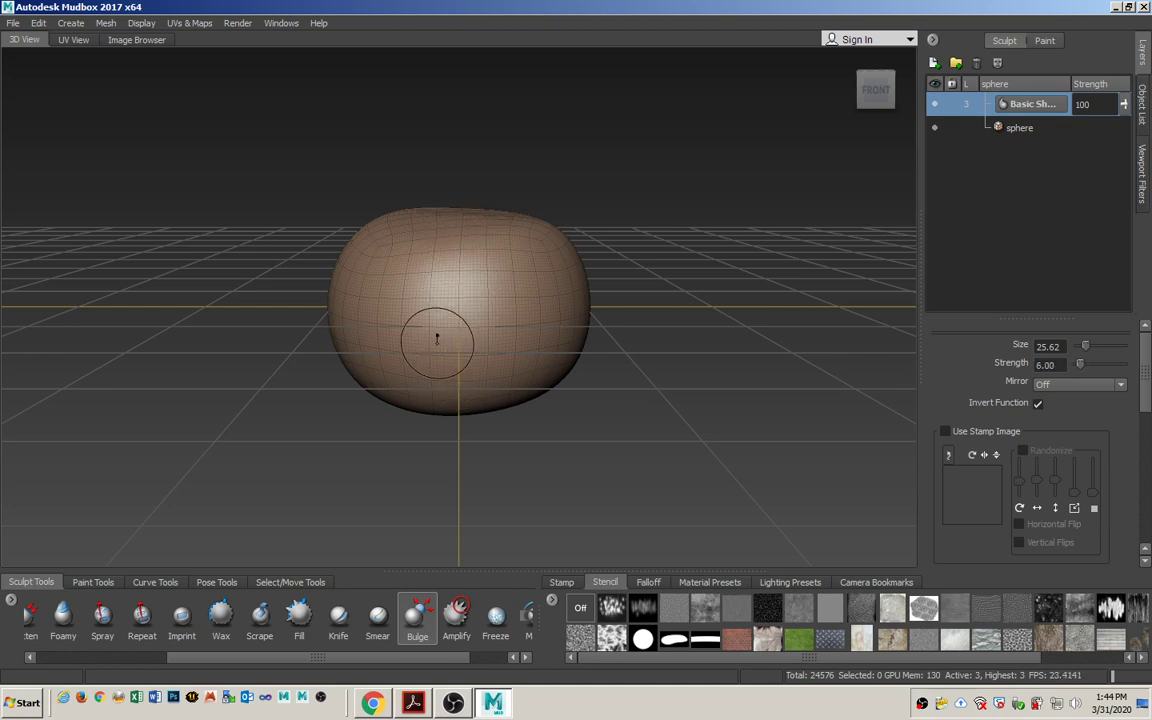
{"action": "left_click_drag", "start_coordinate": [437, 324], "coordinate": [437, 316]}
{"action": "left_click_drag", "start_coordinate": [454, 241], "coordinate": [455, 401]}
{"action": "mouse_move", "coordinate": [476, 335]}
{"action": "left_mouse_down", "text": "alt"}
{"action": "mouse_move", "coordinate": [519, 342]}
{"action": "mouse_move", "coordinate": [479, 344]}
{"action": "mouse_move", "coordinate": [474, 328]}
{"action": "left_mouse_up", "text": "alt"}
{"action": "key", "text": "ctrl+z"}
{"action": "key", "text": "m"}
{"action": "mouse_move", "coordinate": [458, 249]}
{"action": "left_mouse_down"}
{"action": "mouse_move", "coordinate": [452, 402]}
{"action": "mouse_move", "coordinate": [506, 392]}
{"action": "mouse_move", "coordinate": [494, 385]}
{"action": "left_mouse_up"}
{"action": "key", "text": "ctrl+z"}
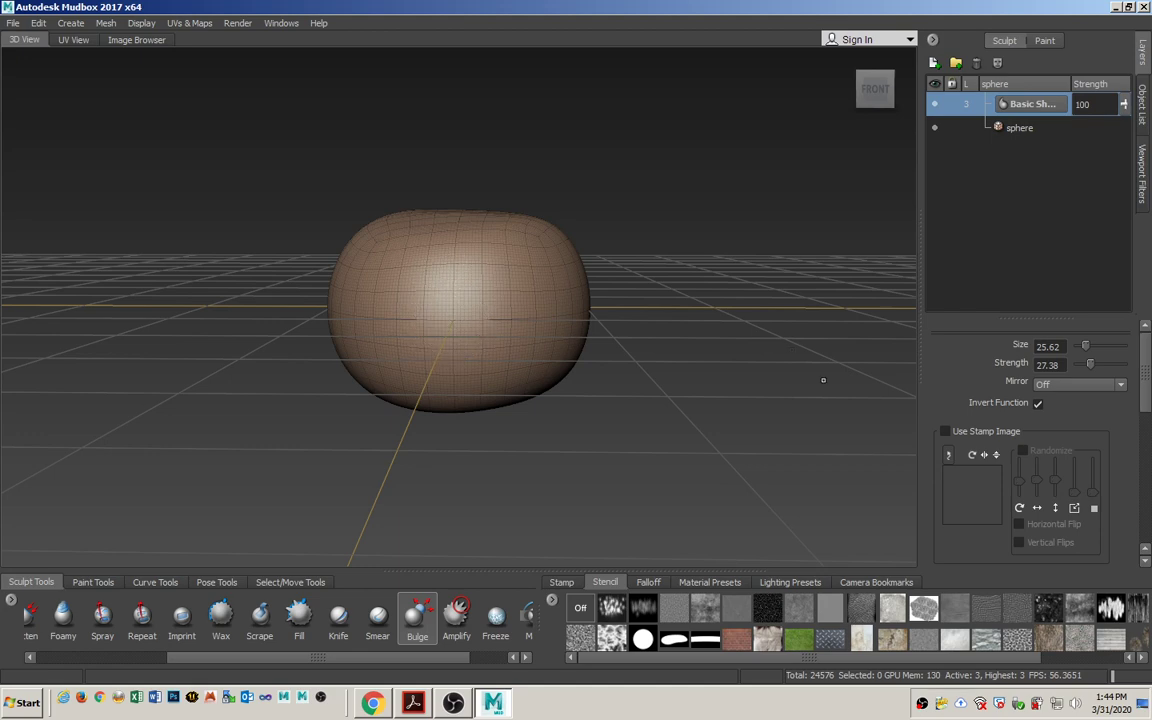
- Turn on Steady Stroke for the Bulge tool, try an indented stroke down the front and undo it
{"action": "left_click_drag", "start_coordinate": [1145, 381], "coordinate": [1145, 482]}
{"action": "left_click", "coordinate": [944, 427]}
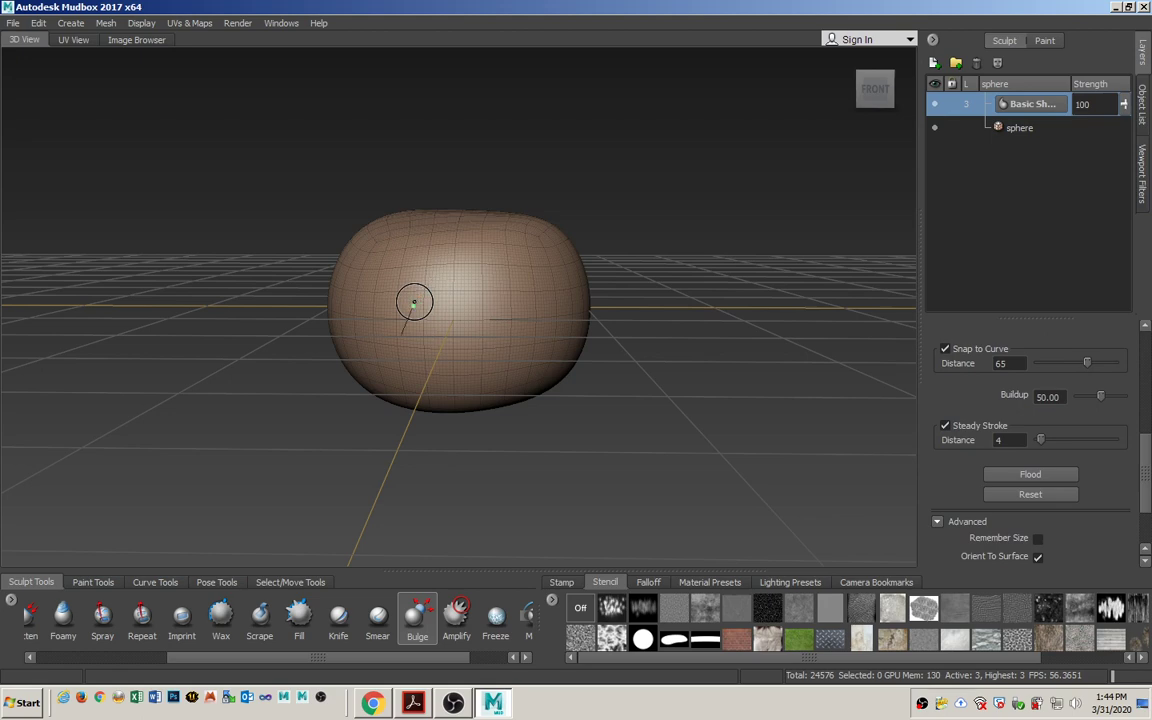
{"action": "mouse_move", "coordinate": [463, 267]}
{"action": "left_mouse_down", "text": "alt"}
{"action": "mouse_move", "coordinate": [476, 311]}
{"action": "mouse_move", "coordinate": [488, 303]}
{"action": "left_mouse_up", "text": "alt"}
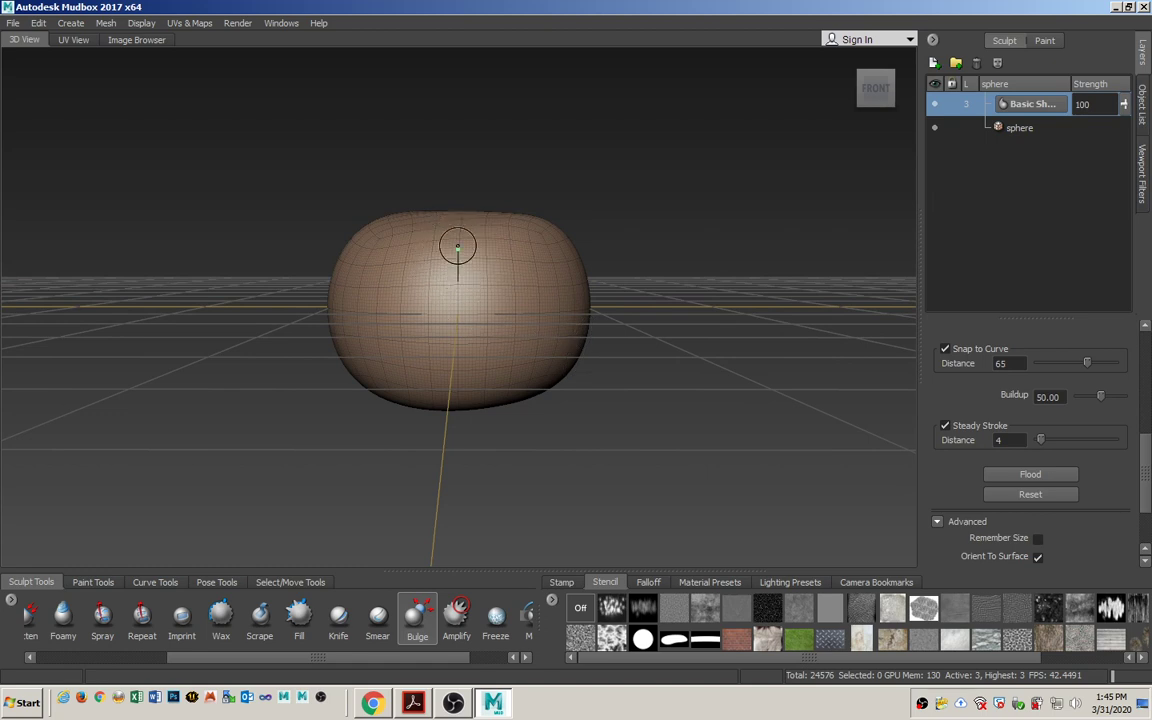
{"action": "left_click_drag", "start_coordinate": [457, 245], "coordinate": [445, 434]}
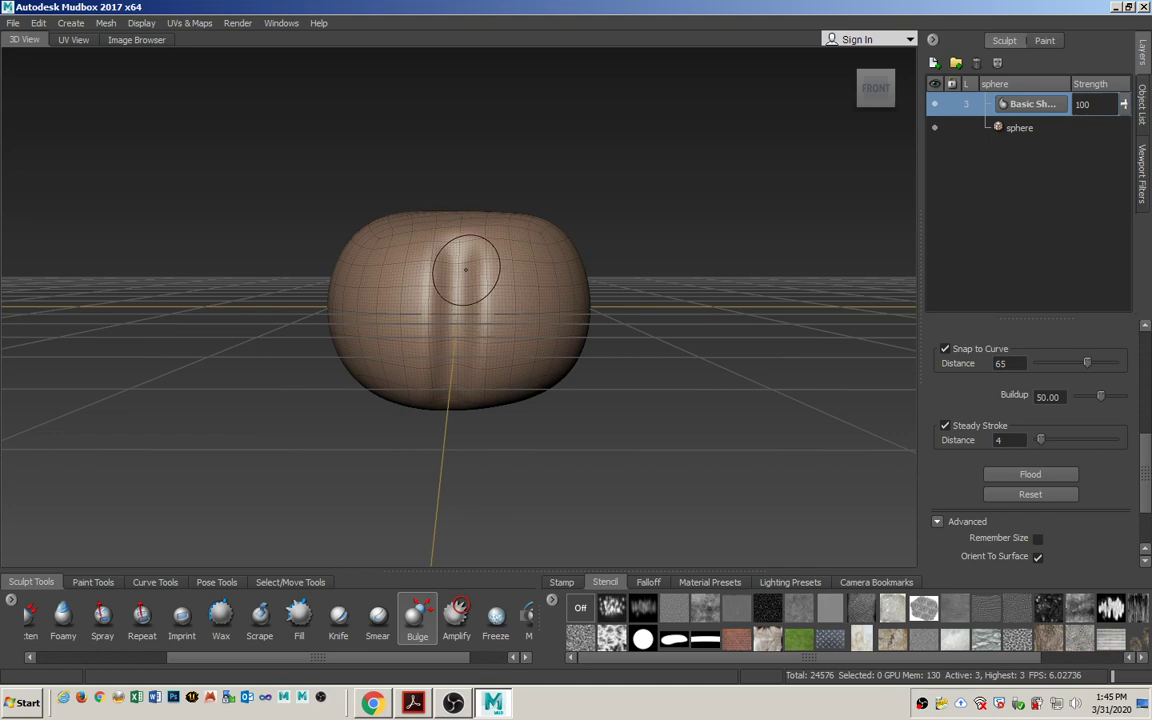
{"action": "key", "text": "ctrl+z"}
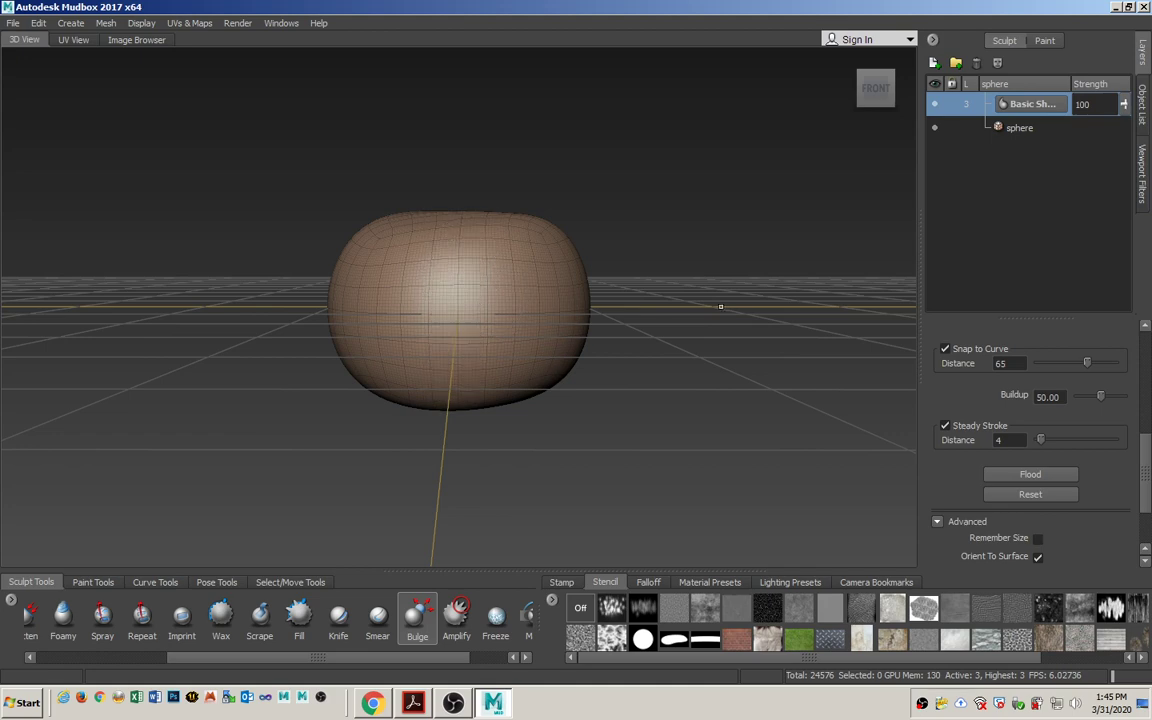
- Hide the grid and carve a vertical groove down the full front of the model with the inverted Bulge tool
{"action": "left_click_drag", "start_coordinate": [720, 307], "coordinate": [713, 322], "text": "alt"}
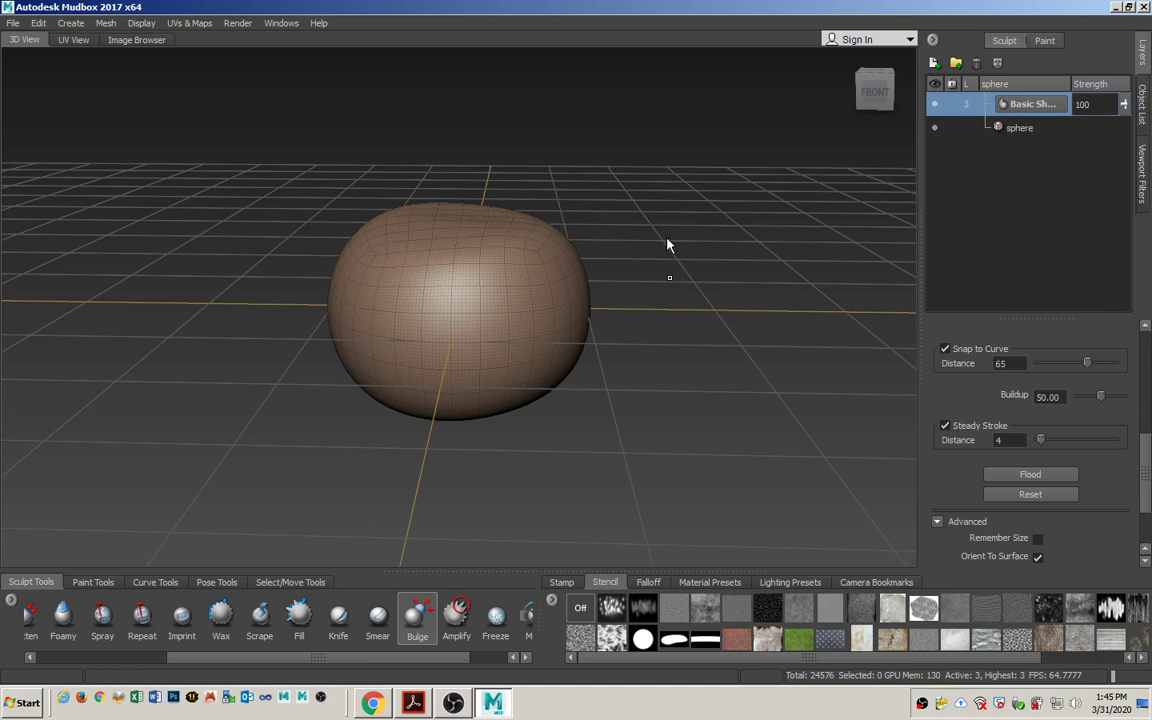
{"action": "key", "text": "g"}
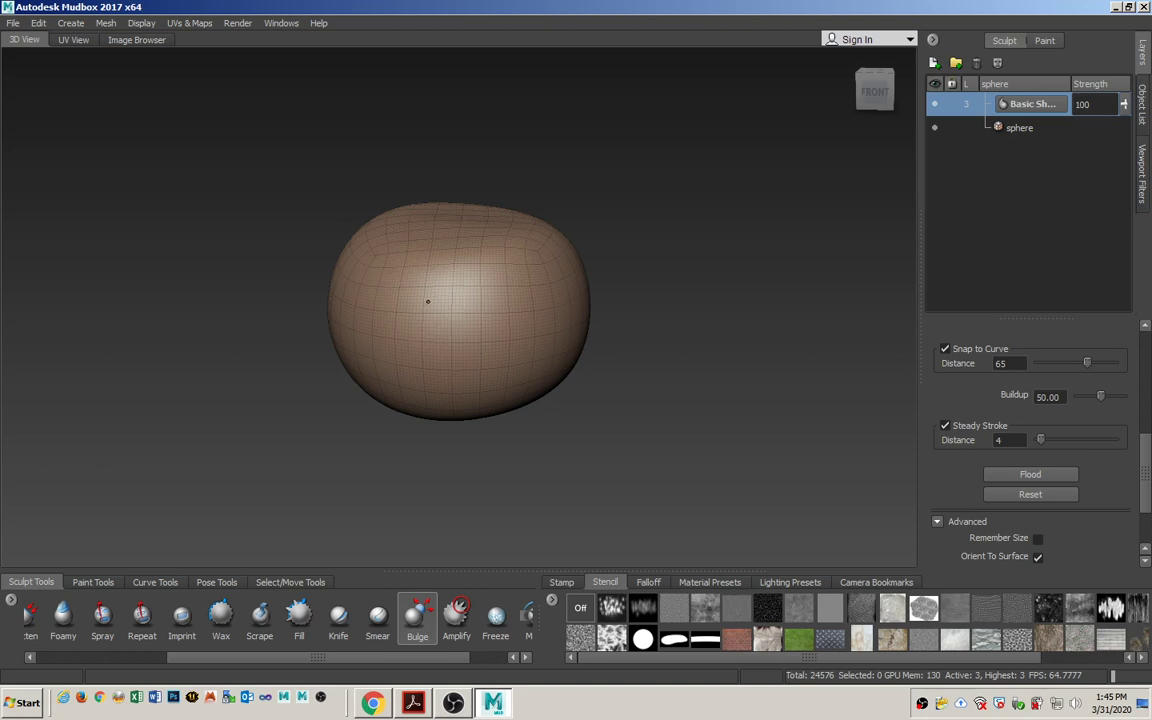
{"action": "left_click_drag", "start_coordinate": [427, 301], "coordinate": [440, 290], "text": "alt"}
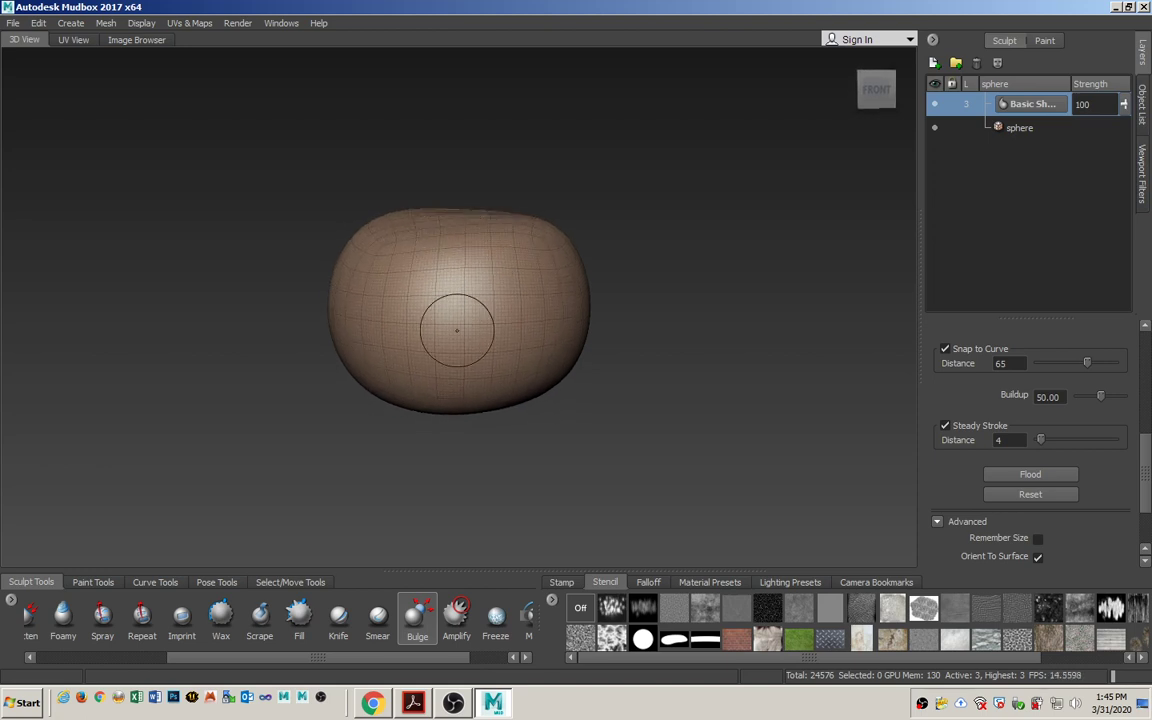
{"action": "left_click_drag", "start_coordinate": [462, 211], "coordinate": [455, 447]}
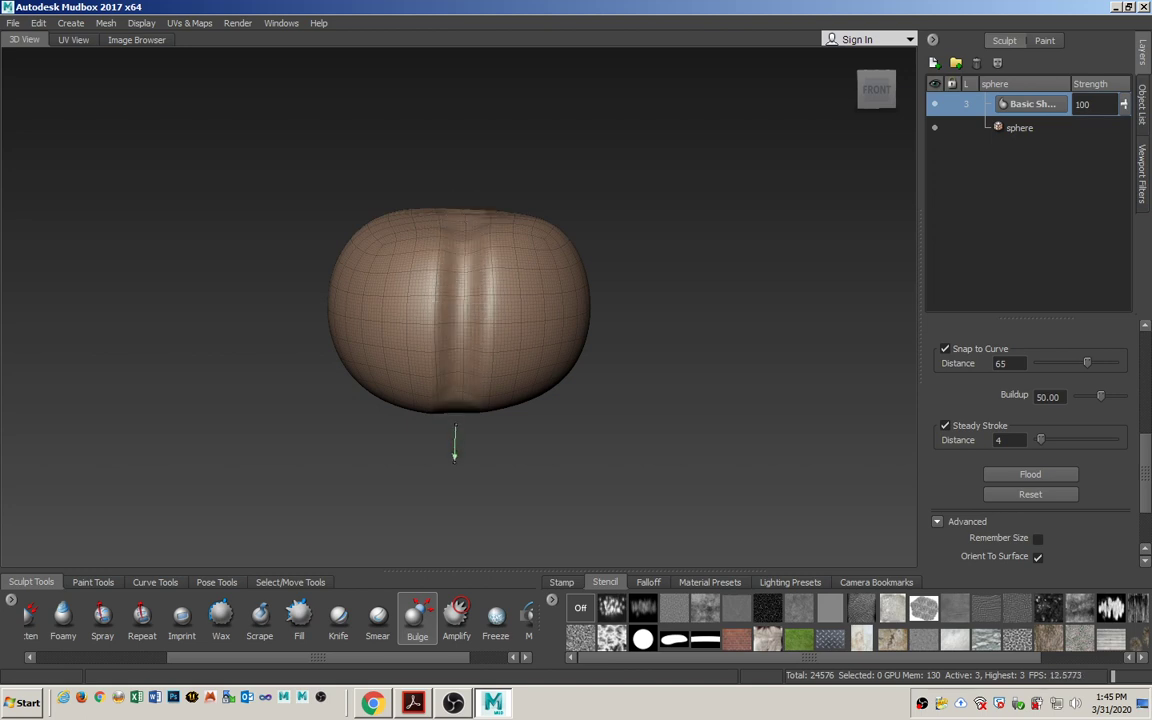
- Carve matching vertical grooves down the left, back and right sides of the model and hide the wireframe
{"action": "mouse_move", "coordinate": [360, 450]}
{"action": "left_mouse_down", "text": "alt"}
{"action": "mouse_move", "coordinate": [543, 430]}
{"action": "mouse_move", "coordinate": [476, 446]}
{"action": "mouse_move", "coordinate": [551, 448]}
{"action": "left_mouse_up", "text": "alt"}
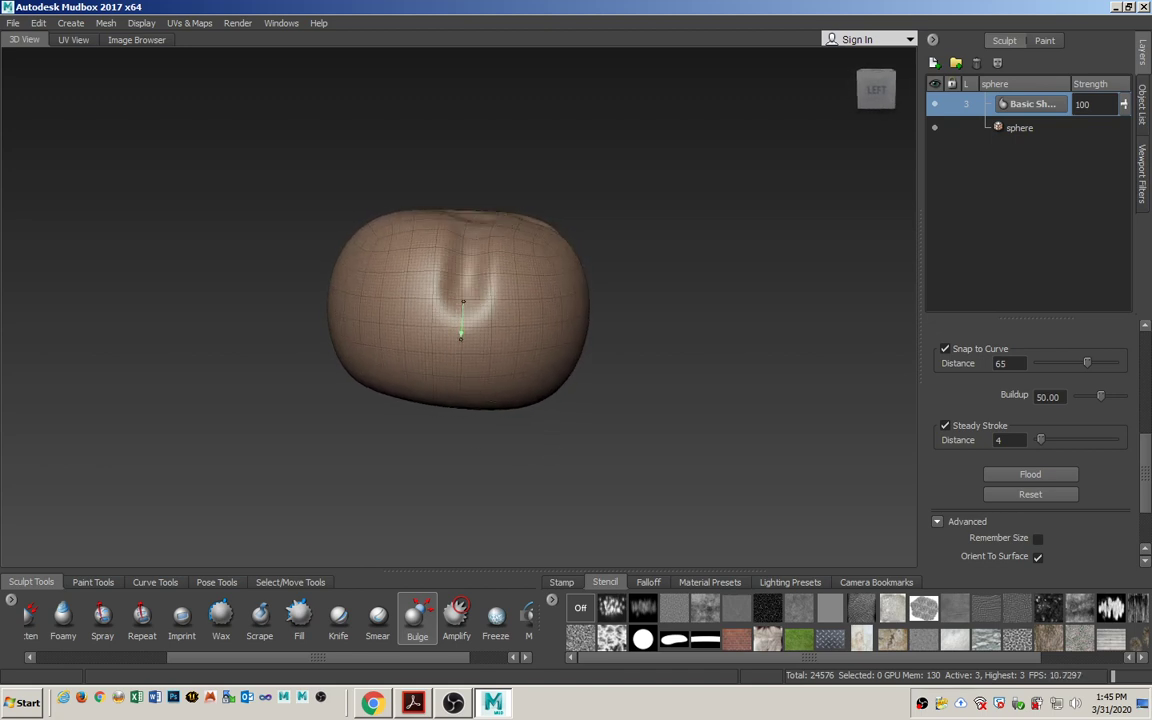
{"action": "left_click_drag", "start_coordinate": [459, 376], "coordinate": [456, 470]}
{"action": "mouse_move", "coordinate": [377, 438]}
{"action": "left_mouse_down", "text": "alt"}
{"action": "mouse_move", "coordinate": [530, 420]}
{"action": "mouse_move", "coordinate": [521, 256]}
{"action": "left_mouse_up", "text": "alt"}
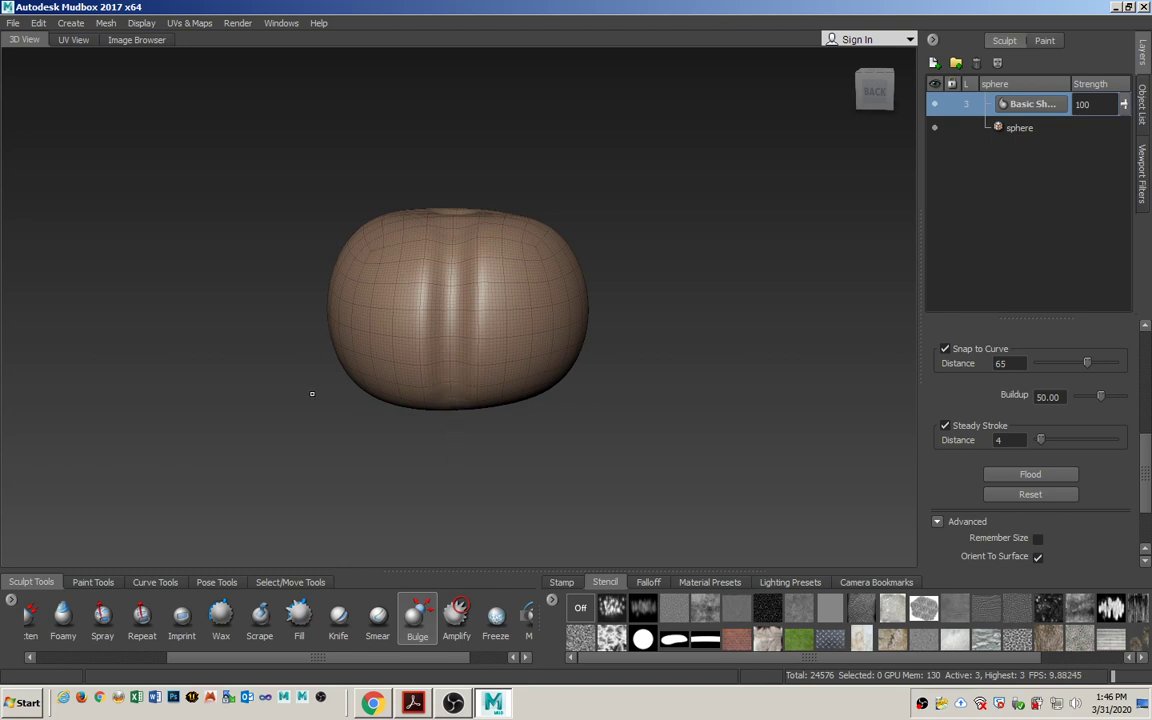
{"action": "left_click_drag", "start_coordinate": [311, 393], "coordinate": [548, 390], "text": "alt"}
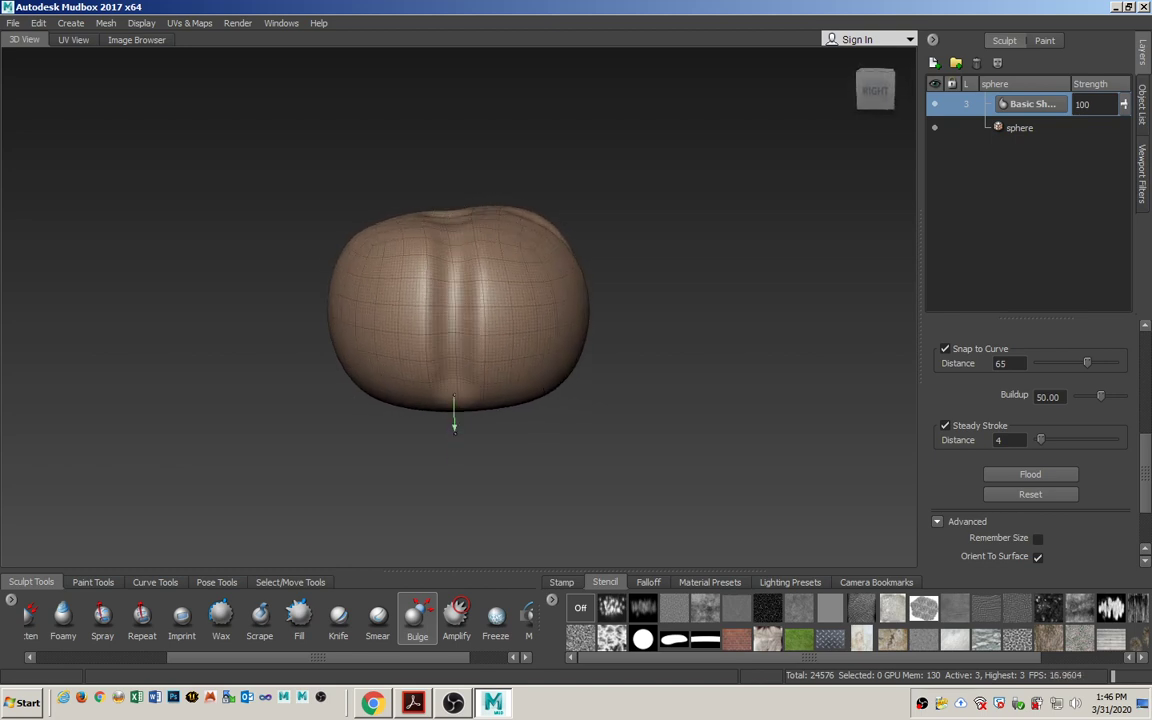
{"action": "left_click_drag", "start_coordinate": [373, 463], "coordinate": [381, 397], "text": "alt"}
{"action": "mouse_move", "coordinate": [533, 352]}
{"action": "left_mouse_down", "text": "alt"}
{"action": "mouse_move", "coordinate": [481, 371]}
{"action": "mouse_move", "coordinate": [530, 267]}
{"action": "mouse_move", "coordinate": [450, 337]}
{"action": "mouse_move", "coordinate": [530, 267]}
{"action": "mouse_move", "coordinate": [598, 330]}
{"action": "mouse_move", "coordinate": [553, 357]}
{"action": "left_mouse_up", "text": "alt"}
{"action": "key", "text": "w"}
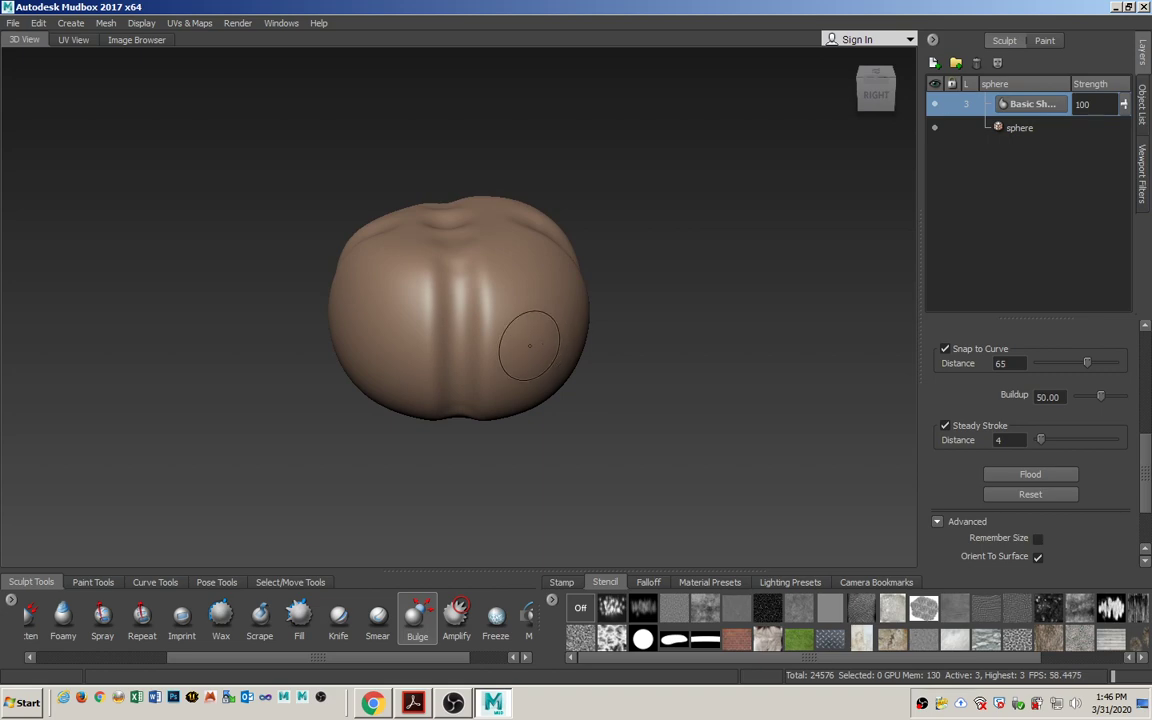
- Switch to the PDF and read Figure 2.18's instructions on pushing in the sides and indenting the top
{"action": "key", "text": "alt+Tab"}
{"action": "scroll", "coordinate": [519, 390], "scroll_direction": "down", "scroll_amount": 8}
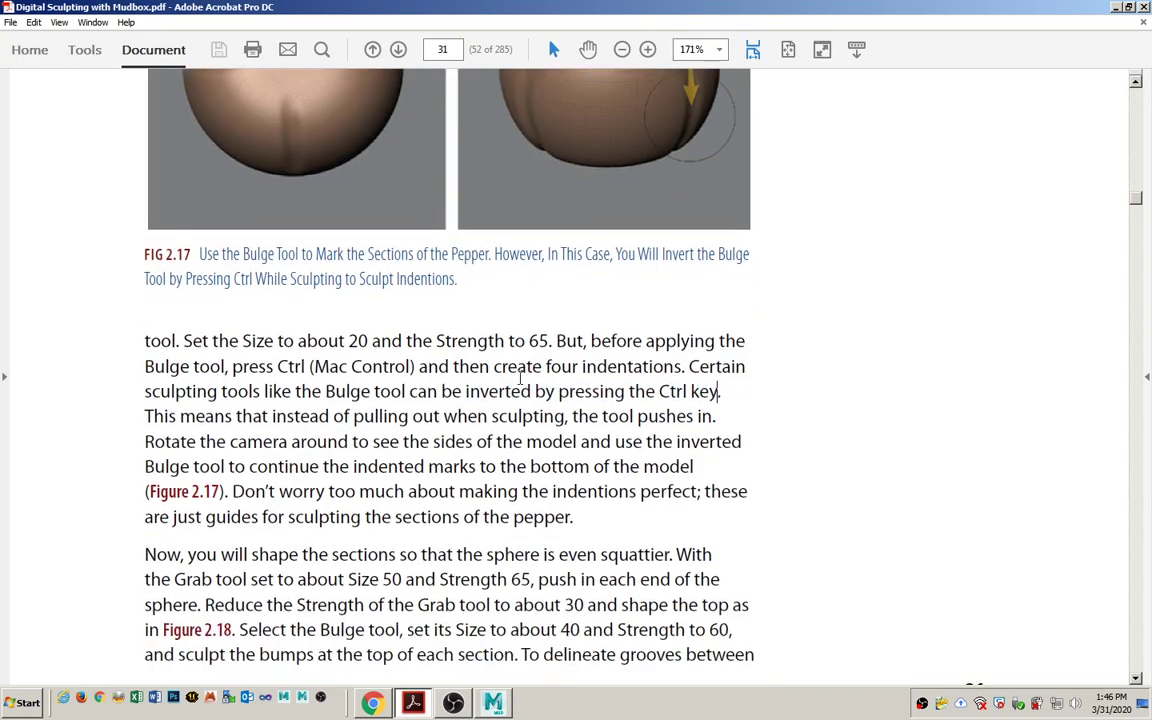
{"action": "scroll", "coordinate": [519, 390], "scroll_direction": "down", "scroll_amount": 2}
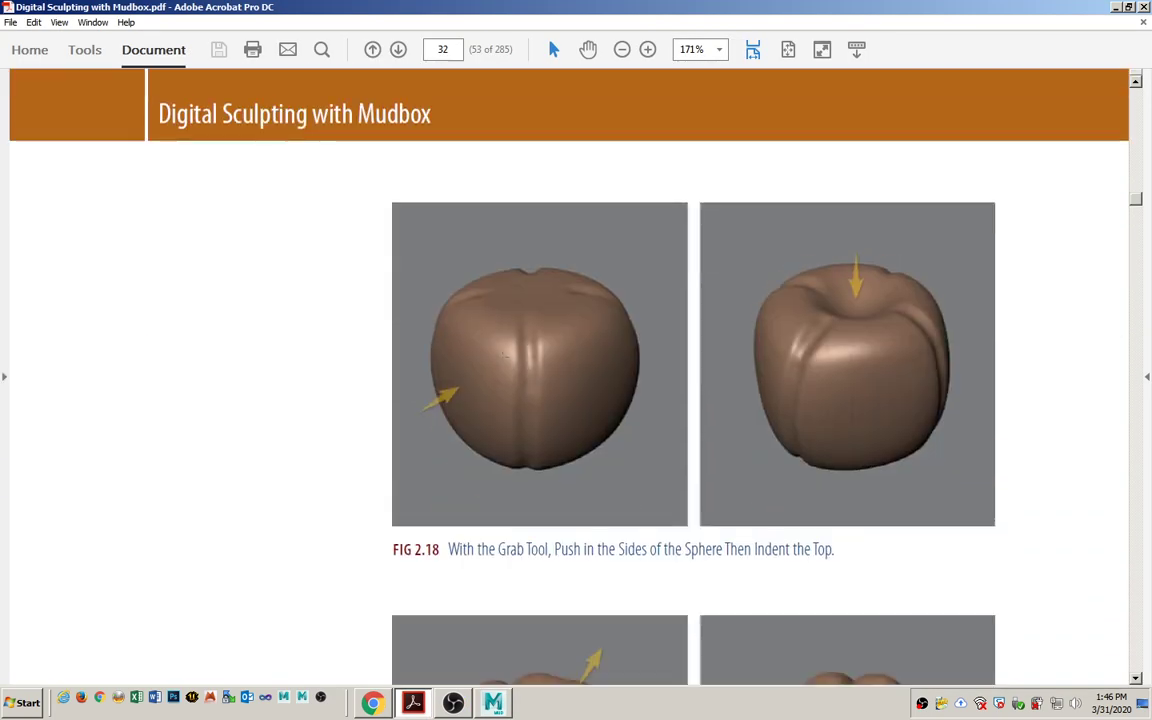
{"action": "left_click_drag", "start_coordinate": [496, 547], "coordinate": [839, 549]}
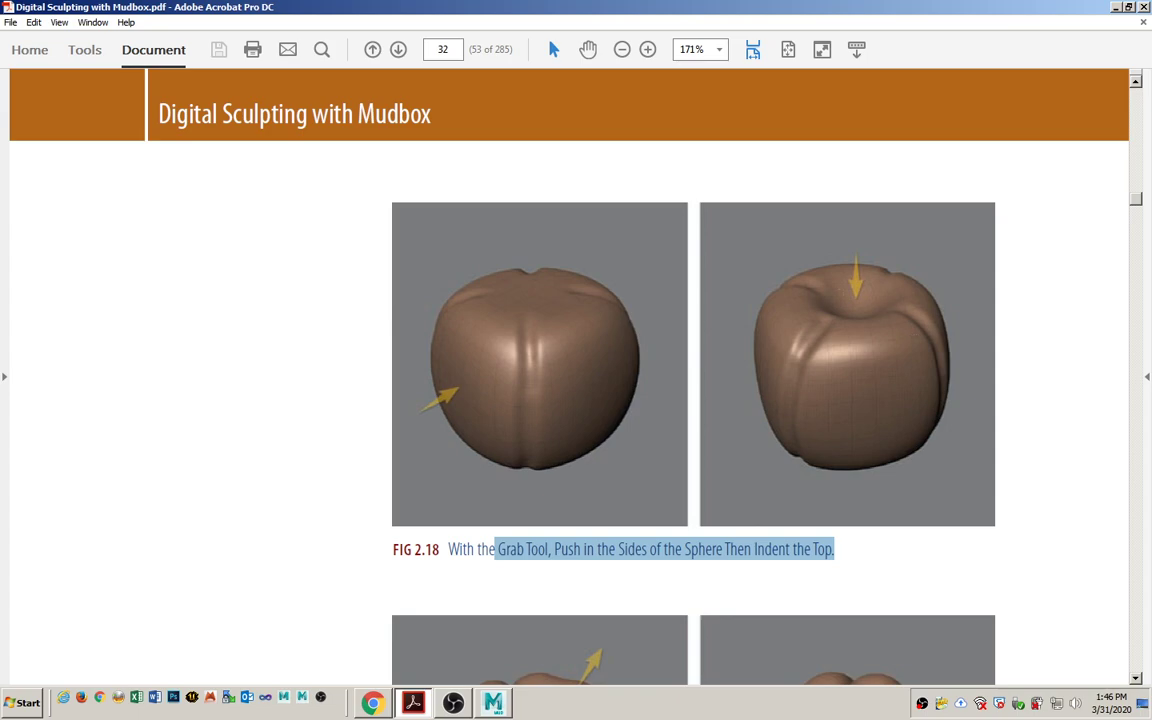
- Switch back to Mudbox, select the Grab tool and adjust its brush size for pushing in the sides
{"action": "key", "text": "alt+Tab"}
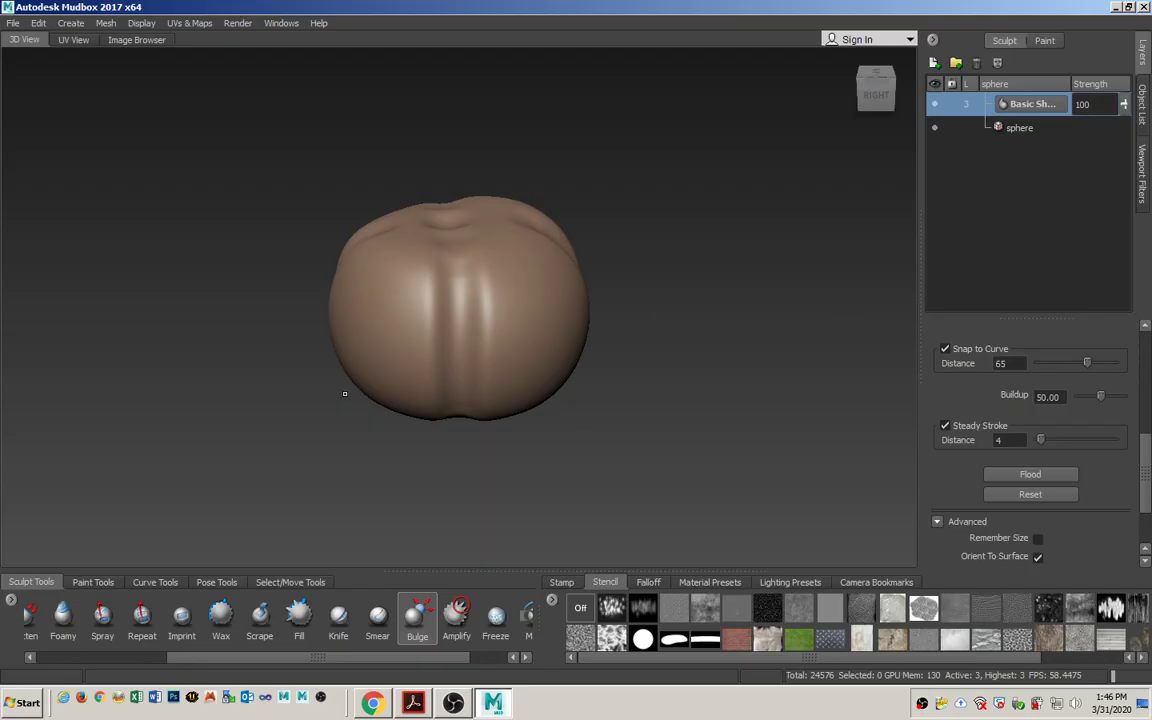
{"action": "left_click_drag", "start_coordinate": [201, 662], "coordinate": [73, 660]}
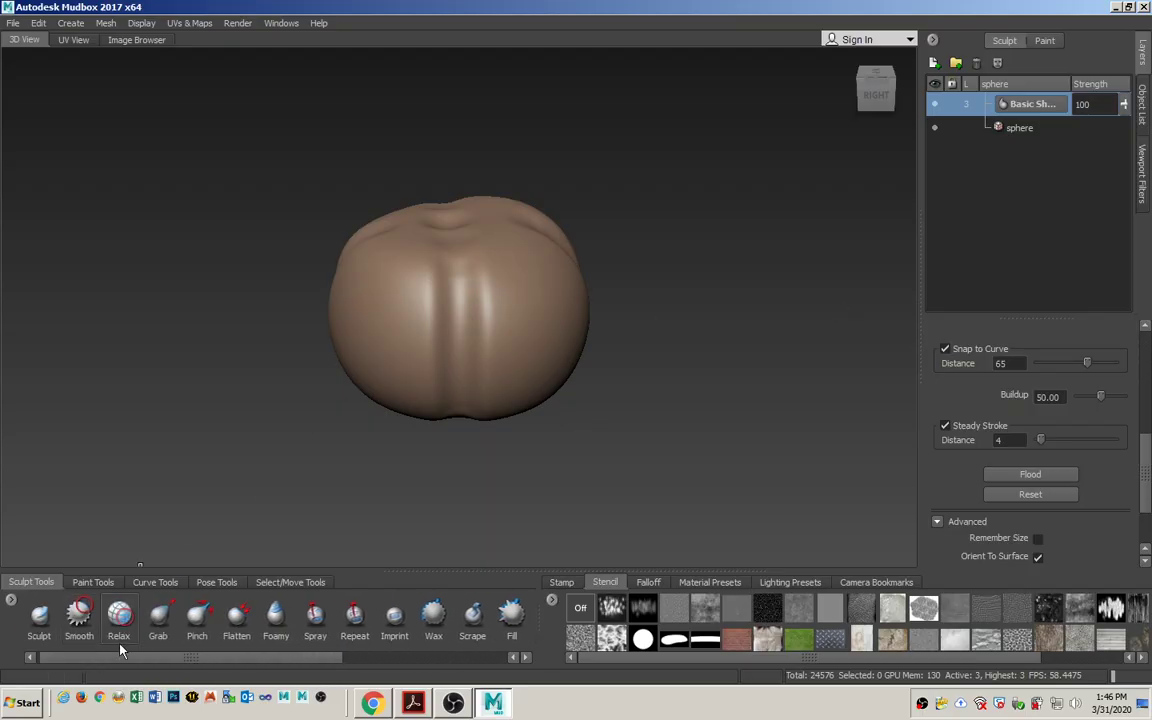
{"action": "left_click", "coordinate": [158, 618]}
{"action": "mouse_move", "coordinate": [364, 358]}
{"action": "left_mouse_down", "text": "alt"}
{"action": "mouse_move", "coordinate": [391, 343]}
{"action": "mouse_move", "coordinate": [453, 340]}
{"action": "left_mouse_up", "text": "alt"}
{"action": "key", "text": "b"}
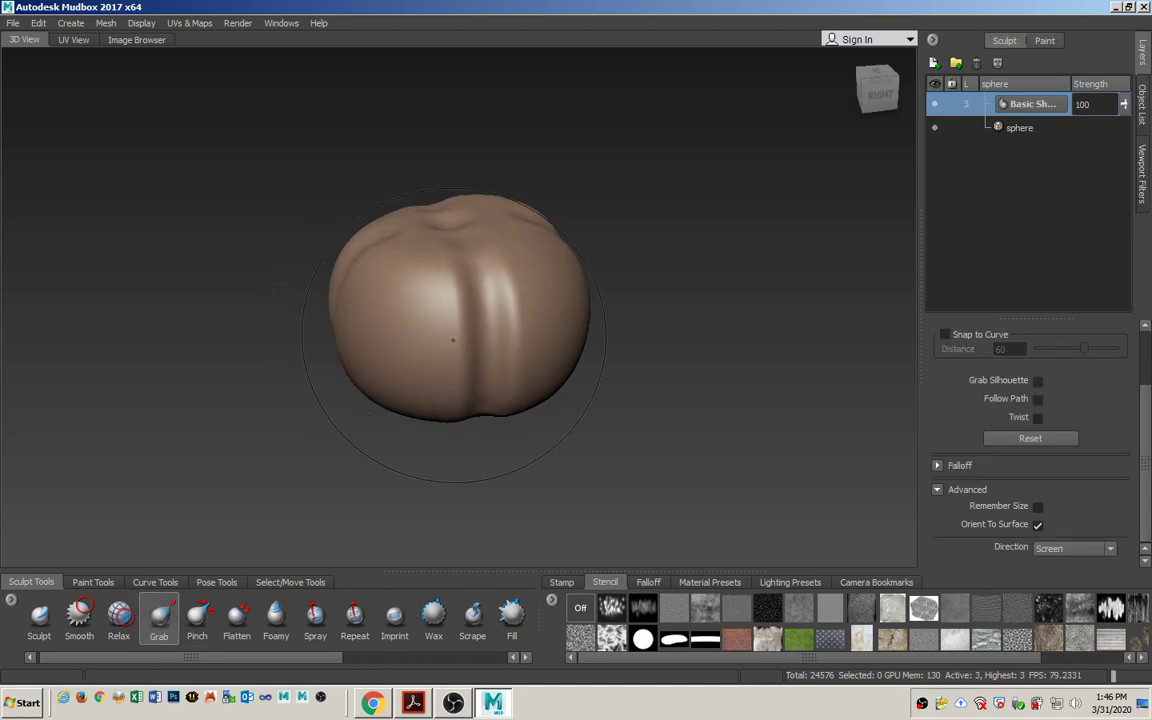
- Push in the sides of the model all the way around with the Grab tool
{"action": "mouse_move", "coordinate": [353, 350]}
{"action": "left_mouse_down", "text": "alt"}
{"action": "mouse_move", "coordinate": [317, 373]}
{"action": "mouse_move", "coordinate": [378, 360]}
{"action": "left_mouse_up", "text": "alt"}
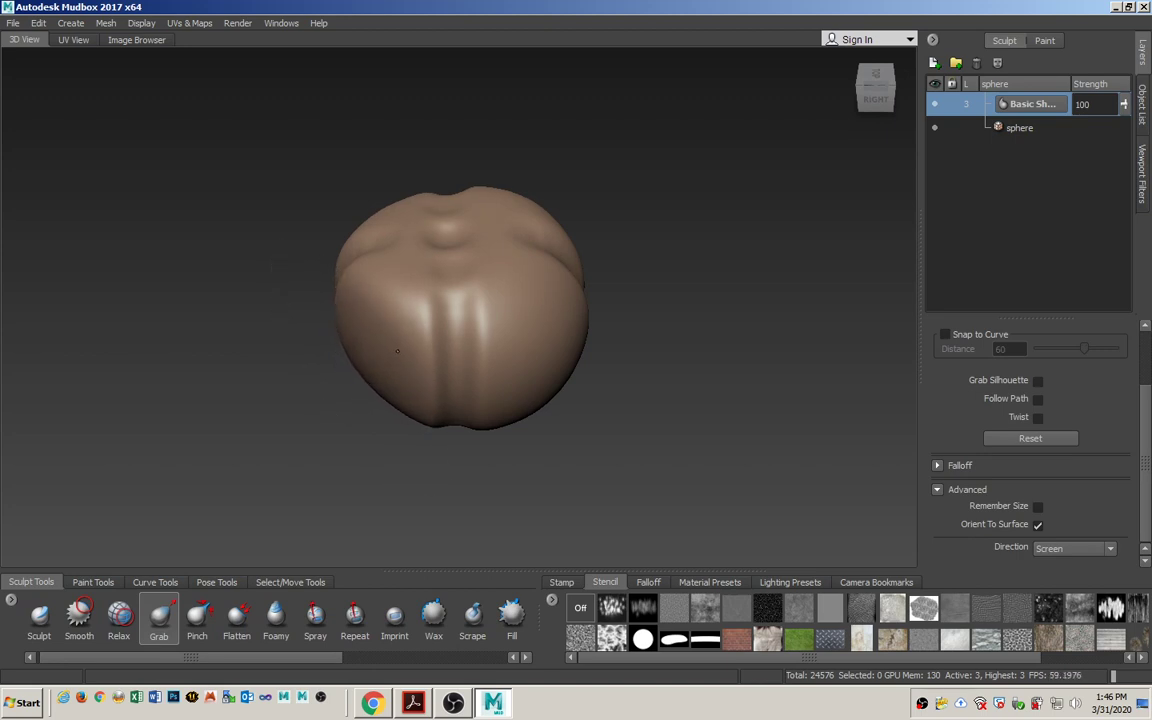
{"action": "left_click_drag", "start_coordinate": [287, 404], "coordinate": [488, 401], "text": "alt"}
{"action": "left_click_drag", "start_coordinate": [361, 386], "coordinate": [392, 372]}
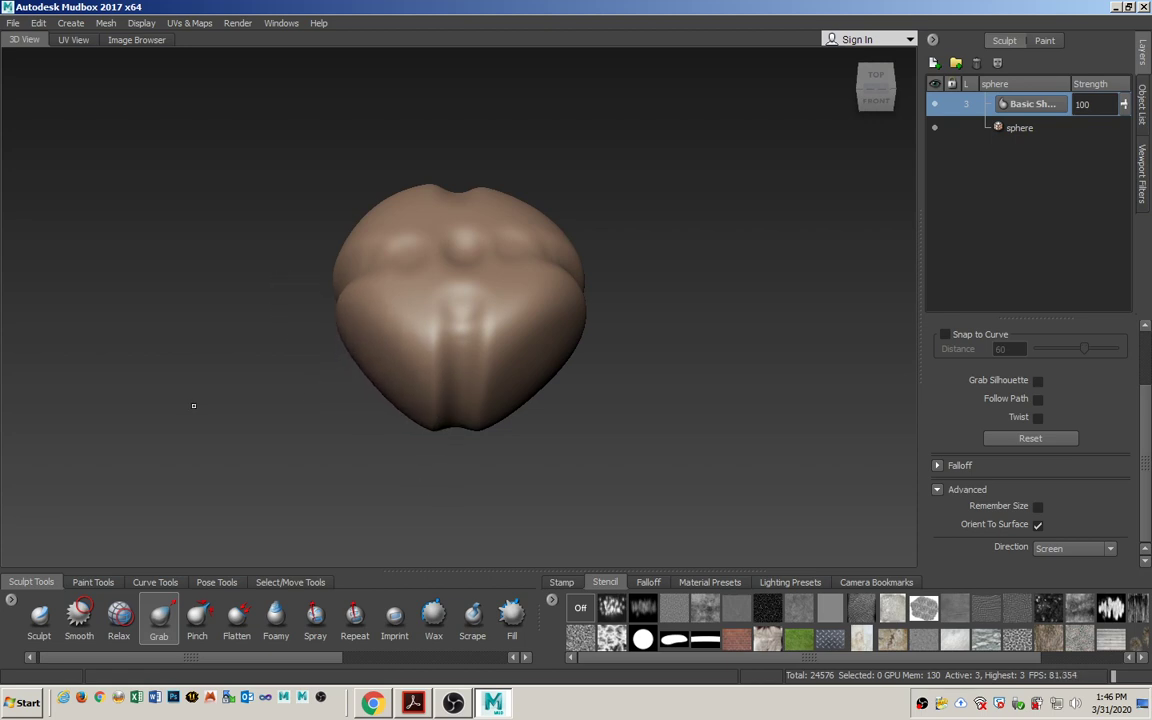
{"action": "left_click_drag", "start_coordinate": [193, 405], "coordinate": [388, 416], "text": "alt"}
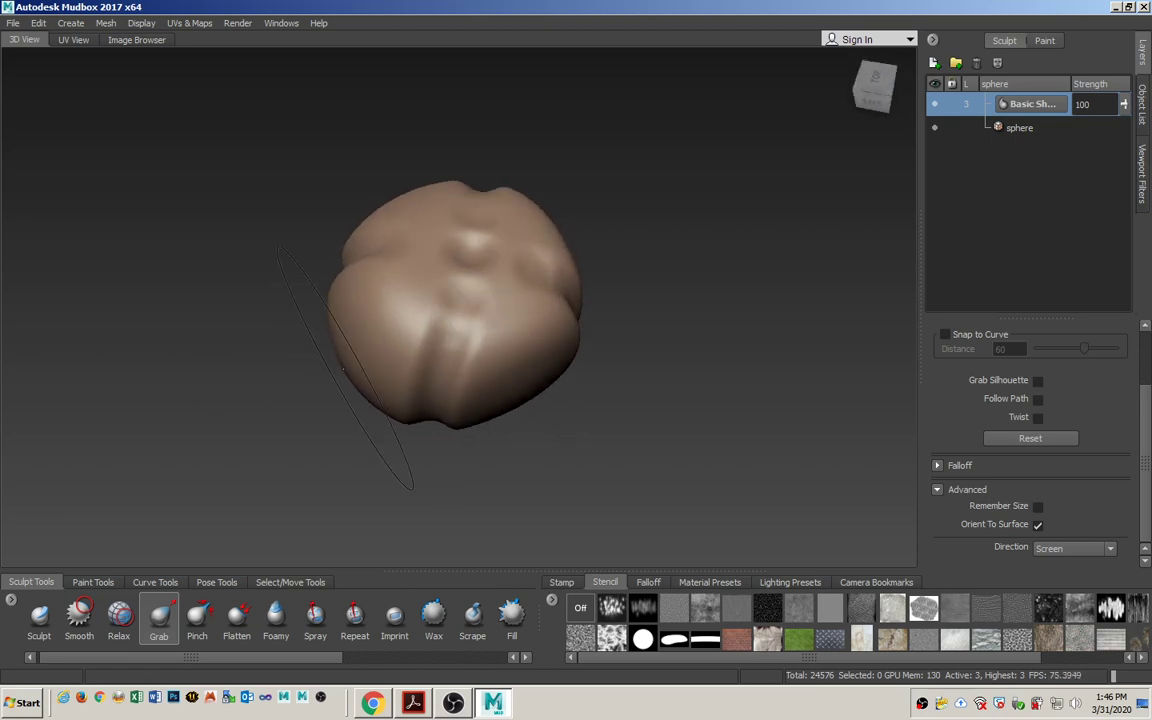
{"action": "mouse_move", "coordinate": [343, 368]}
{"action": "left_mouse_down"}
{"action": "mouse_move", "coordinate": [386, 355]}
{"action": "mouse_move", "coordinate": [360, 365]}
{"action": "mouse_move", "coordinate": [420, 398]}
{"action": "mouse_move", "coordinate": [517, 376]}
{"action": "mouse_move", "coordinate": [308, 404]}
{"action": "left_mouse_up"}
{"action": "left_click_drag", "start_coordinate": [420, 357], "coordinate": [382, 385], "text": "alt"}
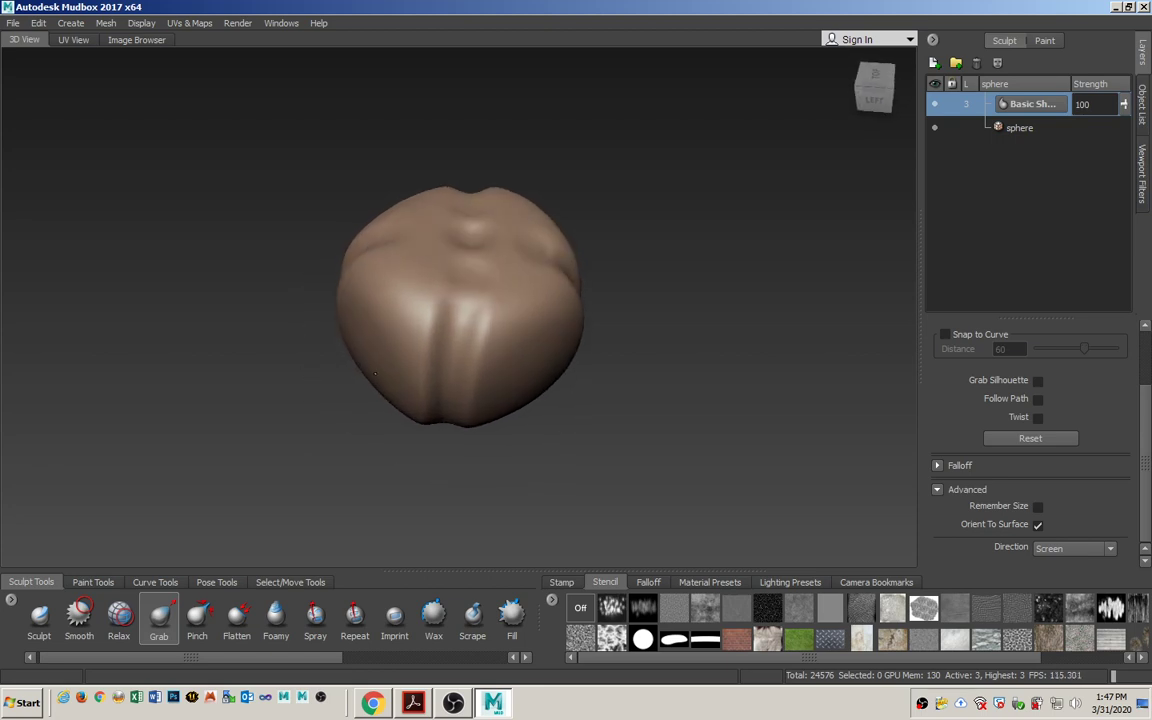
- Reduce the Grab brush size for shaping the top of the model
{"action": "right_click_drag", "start_coordinate": [462, 313], "coordinate": [432, 342], "text": "alt"}
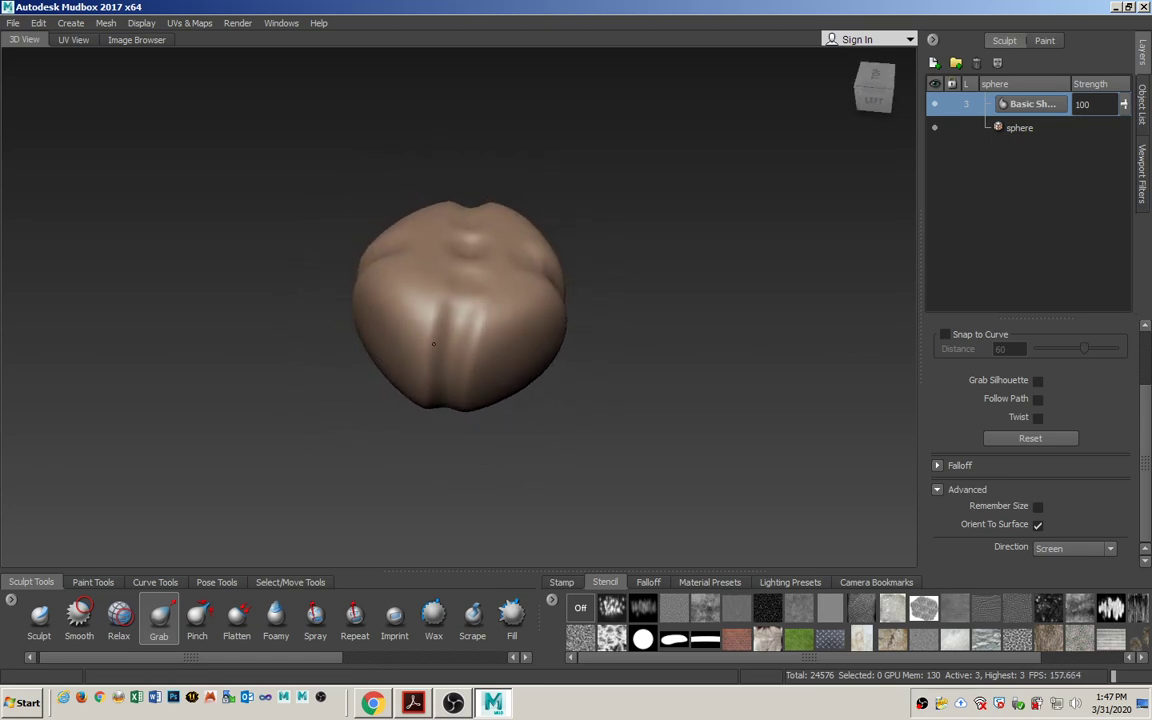
{"action": "middle_click_drag", "start_coordinate": [437, 219], "coordinate": [435, 309], "text": "alt"}
{"action": "right_click_drag", "start_coordinate": [441, 340], "coordinate": [518, 378], "text": "alt"}
{"action": "mouse_move", "coordinate": [518, 378]}
{"action": "left_mouse_down", "text": "alt"}
{"action": "mouse_move", "coordinate": [509, 365]}
{"action": "mouse_move", "coordinate": [522, 339]}
{"action": "left_mouse_up", "text": "alt"}
{"action": "left_click_drag", "start_coordinate": [522, 267], "coordinate": [522, 203]}
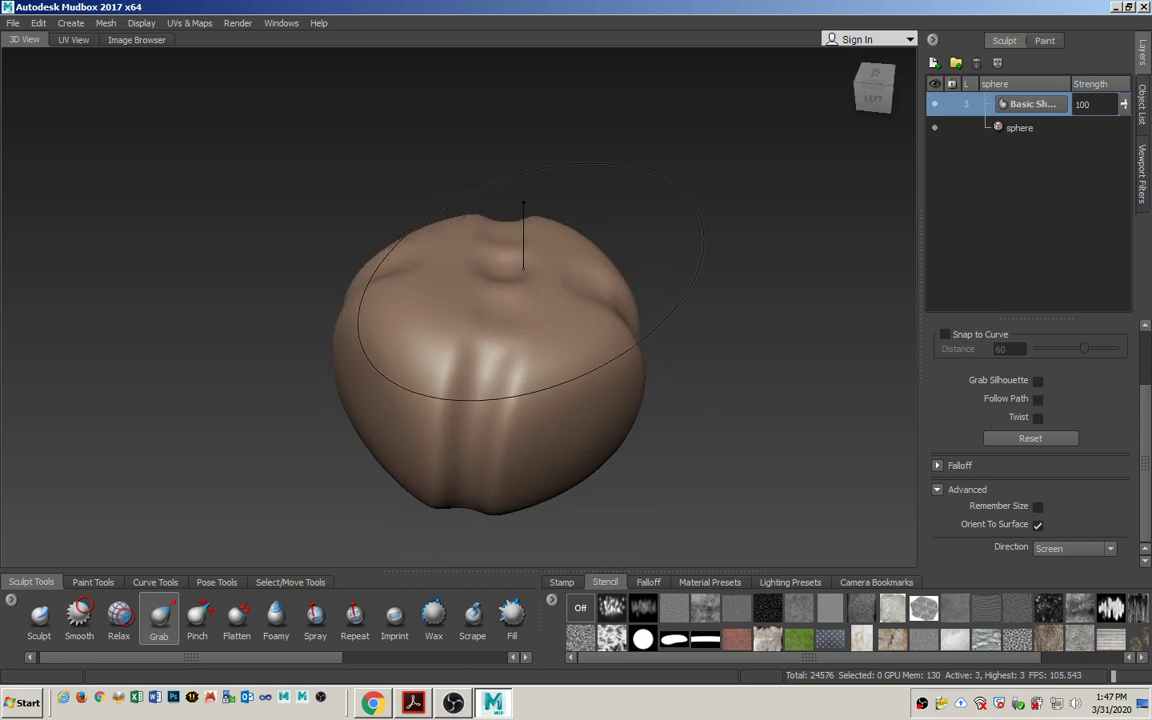
{"action": "key", "text": "b"}
{"action": "left_click_drag", "start_coordinate": [514, 274], "coordinate": [420, 245]}
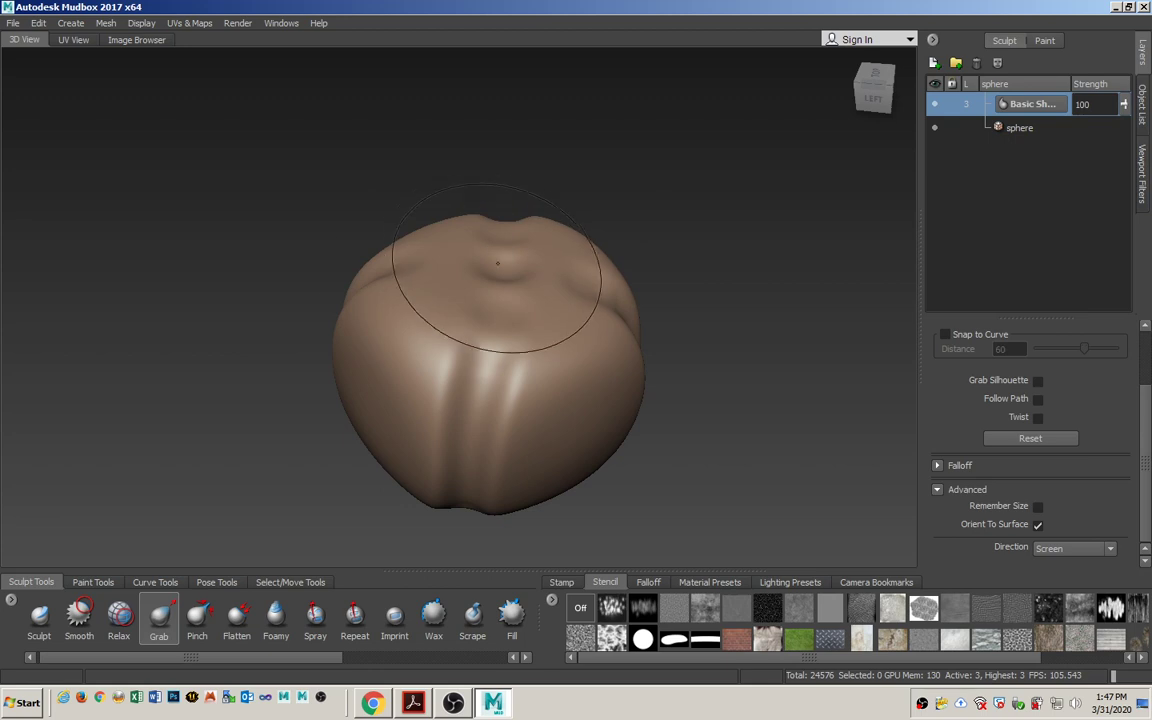
- Try a Grab stroke on the top and undo it, then push the top's center down into an indentation
{"action": "mouse_move", "coordinate": [503, 264]}
{"action": "left_mouse_down"}
{"action": "mouse_move", "coordinate": [497, 320]}
{"action": "mouse_move", "coordinate": [375, 347]}
{"action": "mouse_move", "coordinate": [476, 303]}
{"action": "mouse_move", "coordinate": [462, 298]}
{"action": "left_mouse_up"}
{"action": "key", "text": "ctrl+z"}
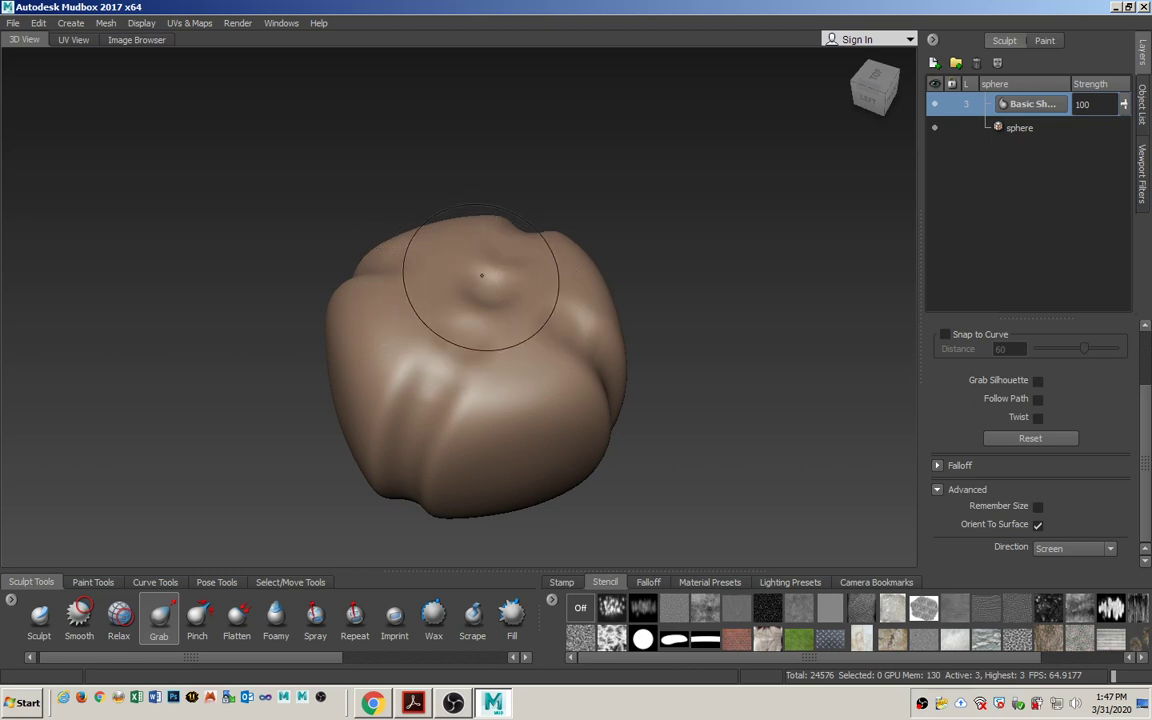
{"action": "mouse_move", "coordinate": [489, 274]}
{"action": "left_mouse_down"}
{"action": "mouse_move", "coordinate": [489, 309]}
{"action": "mouse_move", "coordinate": [550, 291]}
{"action": "mouse_move", "coordinate": [498, 268]}
{"action": "mouse_move", "coordinate": [496, 286]}
{"action": "mouse_move", "coordinate": [499, 265]}
{"action": "mouse_move", "coordinate": [500, 275]}
{"action": "left_mouse_up"}
{"action": "mouse_move", "coordinate": [525, 291]}
{"action": "left_mouse_down"}
{"action": "mouse_move", "coordinate": [487, 322]}
{"action": "mouse_move", "coordinate": [490, 343]}
{"action": "left_mouse_up"}
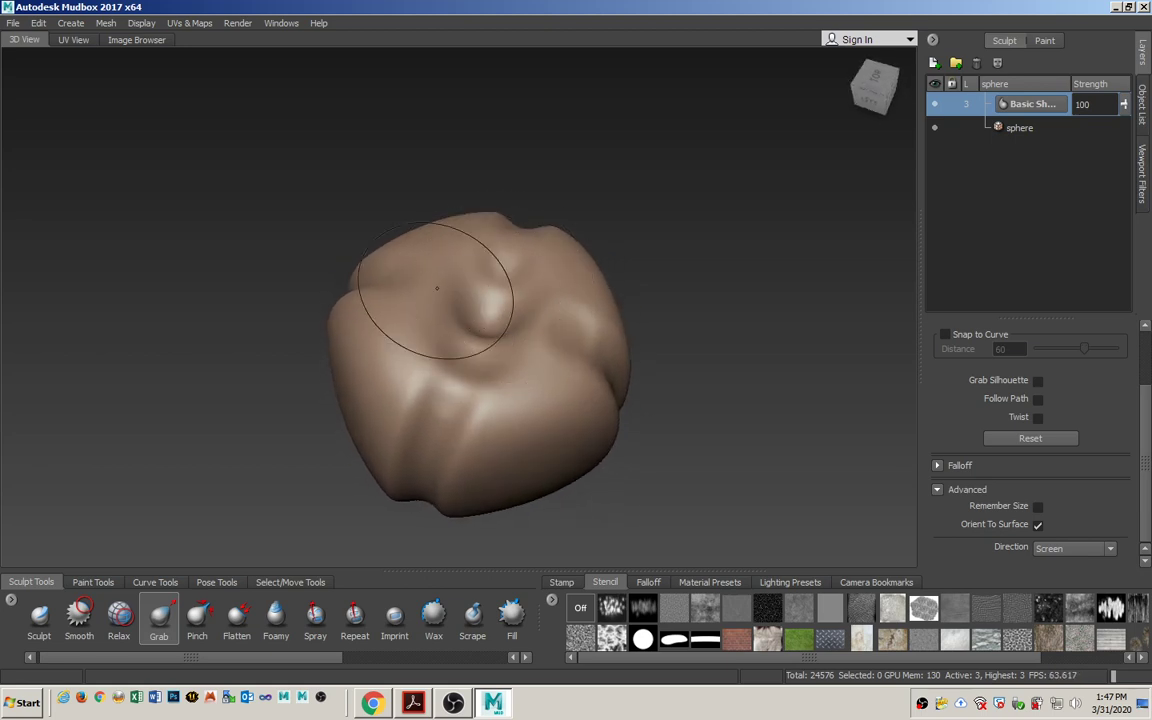
- Try the Smooth tool across the top indentation, undo the stroke and return to the Grab tool
{"action": "left_click", "coordinate": [78, 620]}
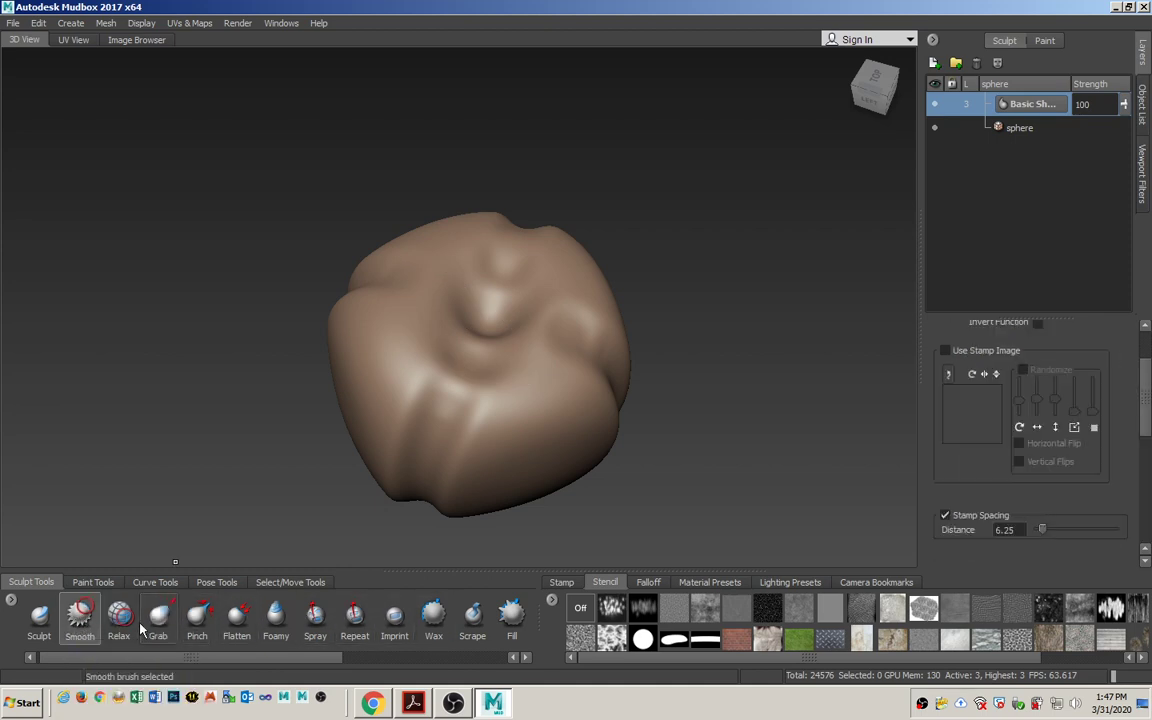
{"action": "left_click_drag", "start_coordinate": [472, 318], "coordinate": [472, 344]}
{"action": "mouse_move", "coordinate": [378, 388]}
{"action": "left_mouse_down"}
{"action": "mouse_move", "coordinate": [425, 383]}
{"action": "mouse_move", "coordinate": [494, 285]}
{"action": "left_mouse_up"}
{"action": "key", "text": "ctrl+z"}
{"action": "left_click", "coordinate": [158, 620]}
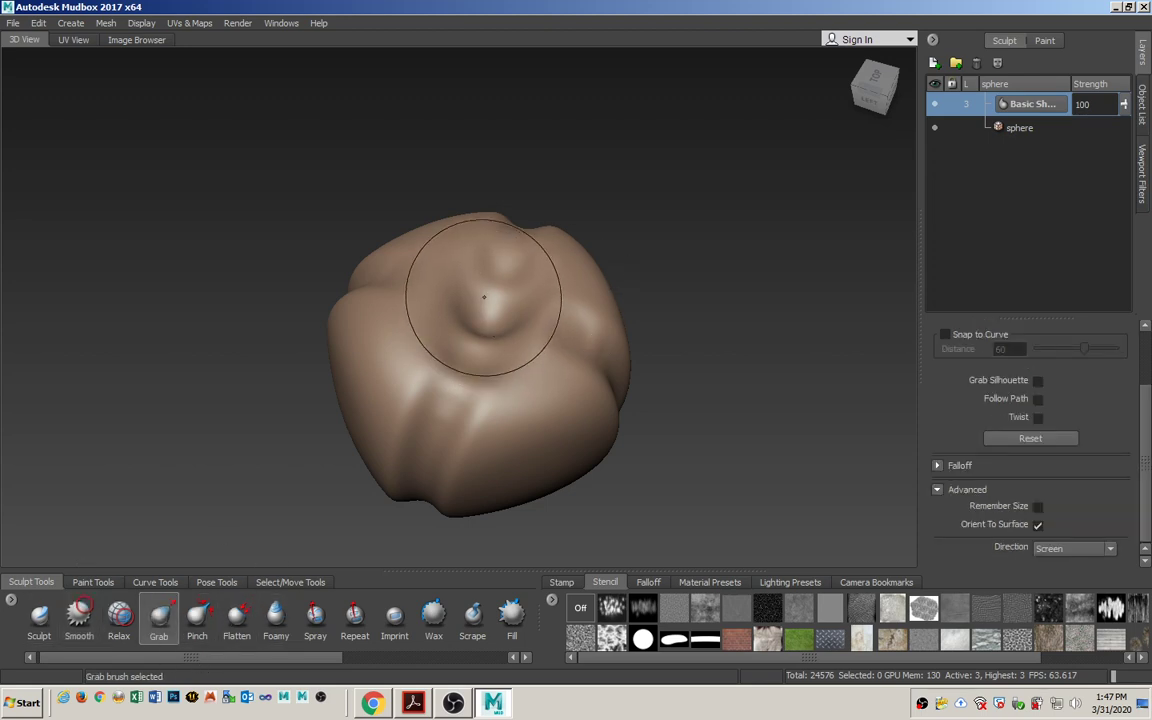
- Smooth the bump inside the top indentation and deepen the hollow with the Grab tool
{"action": "key", "text": "shift"}
{"action": "mouse_move", "coordinate": [498, 285]}
{"action": "left_mouse_down", "text": "shift"}
{"action": "mouse_move", "coordinate": [527, 308]}
{"action": "mouse_move", "coordinate": [461, 286]}
{"action": "mouse_move", "coordinate": [481, 313]}
{"action": "mouse_move", "coordinate": [476, 333]}
{"action": "mouse_move", "coordinate": [488, 319]}
{"action": "mouse_move", "coordinate": [471, 301]}
{"action": "mouse_move", "coordinate": [491, 303]}
{"action": "mouse_move", "coordinate": [480, 308]}
{"action": "left_mouse_up", "text": "shift"}
{"action": "mouse_move", "coordinate": [525, 355]}
{"action": "left_mouse_down", "text": "alt"}
{"action": "mouse_move", "coordinate": [597, 303]}
{"action": "mouse_move", "coordinate": [553, 300]}
{"action": "left_mouse_up", "text": "alt"}
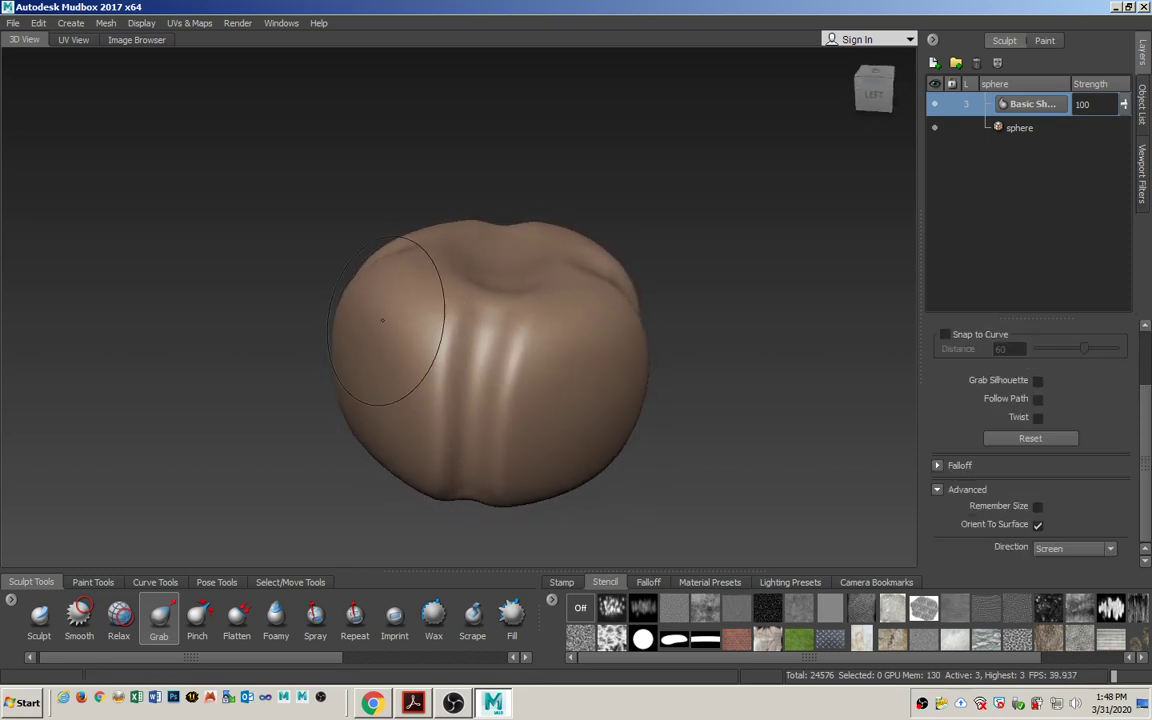
{"action": "left_click_drag", "start_coordinate": [524, 248], "coordinate": [499, 264]}
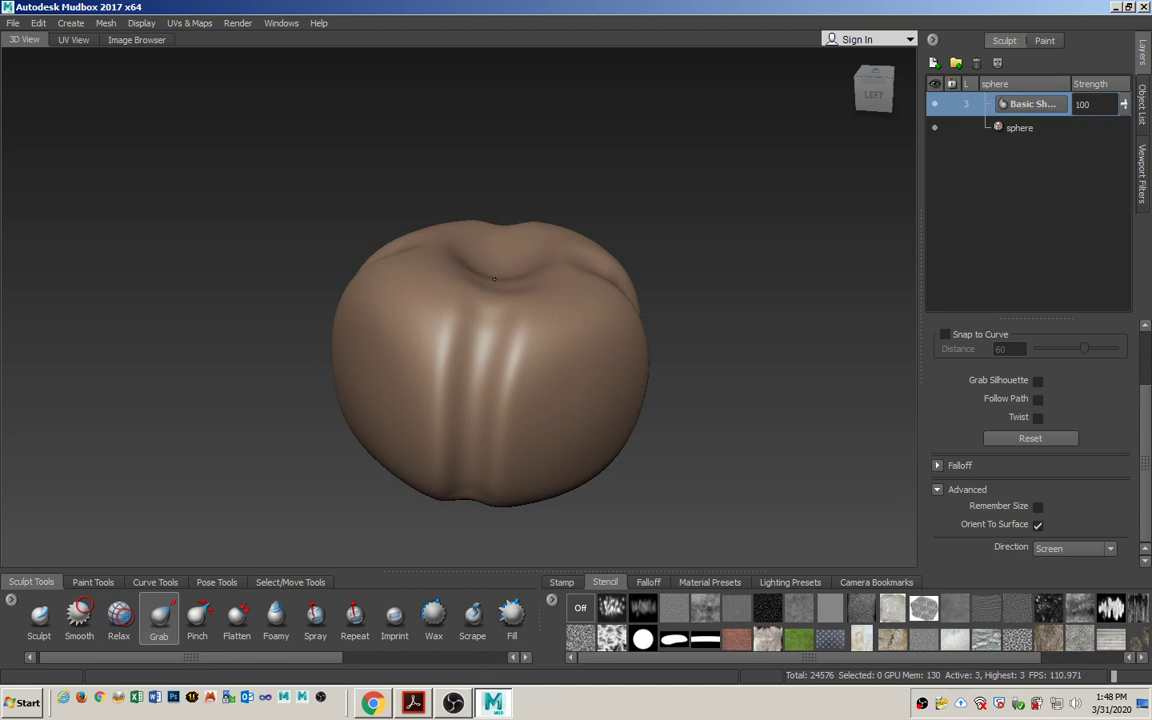
{"action": "mouse_move", "coordinate": [481, 334]}
{"action": "left_mouse_down", "text": "alt"}
{"action": "mouse_move", "coordinate": [404, 283]}
{"action": "mouse_move", "coordinate": [417, 337]}
{"action": "left_mouse_up", "text": "alt"}
{"action": "key", "text": "shift"}
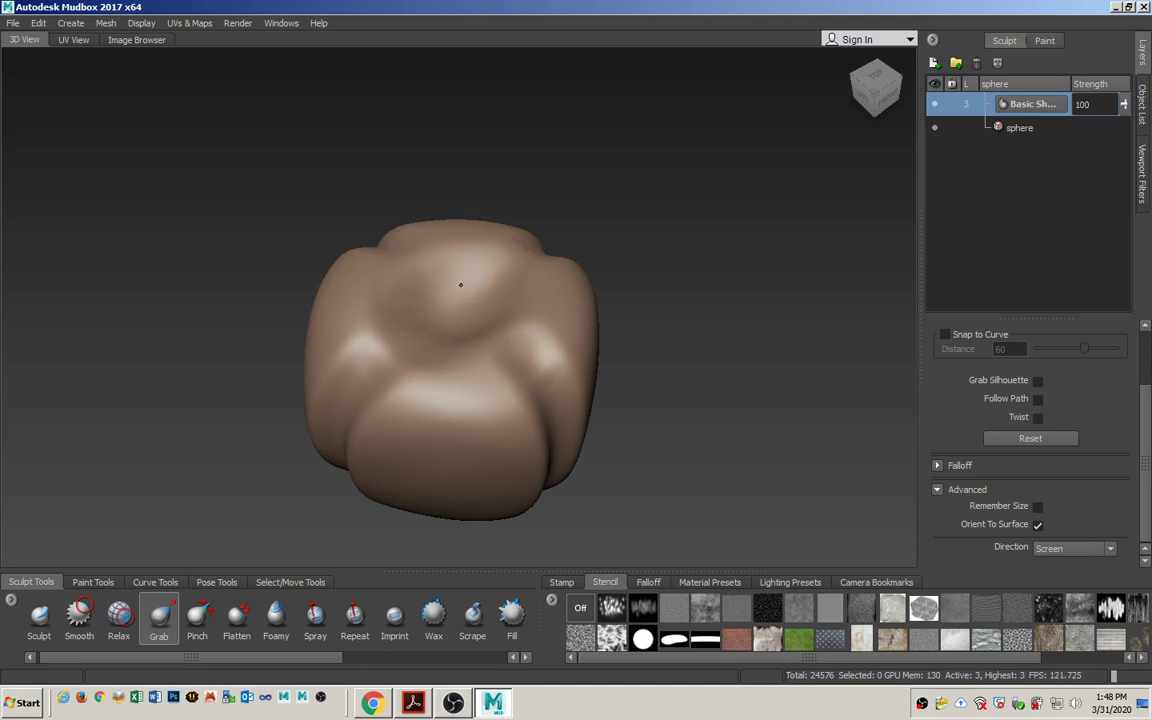
{"action": "mouse_move", "coordinate": [435, 320]}
{"action": "left_mouse_down", "text": "alt"}
{"action": "mouse_move", "coordinate": [535, 292]}
{"action": "mouse_move", "coordinate": [546, 263]}
{"action": "mouse_move", "coordinate": [409, 315]}
{"action": "mouse_move", "coordinate": [583, 302]}
{"action": "mouse_move", "coordinate": [561, 265]}
{"action": "mouse_move", "coordinate": [568, 278]}
{"action": "left_mouse_up", "text": "alt"}
{"action": "mouse_move", "coordinate": [502, 308]}
{"action": "left_mouse_down", "text": "alt"}
{"action": "mouse_move", "coordinate": [462, 287]}
{"action": "mouse_move", "coordinate": [378, 302]}
{"action": "mouse_move", "coordinate": [520, 362]}
{"action": "mouse_move", "coordinate": [674, 327]}
{"action": "left_mouse_up", "text": "alt"}
- Switch to the textbook PDF in Acrobat, examine Figure 2.19 and its caption on bumps and grooves, and return to Mudbox
{"action": "key", "text": "alt+Tab"}
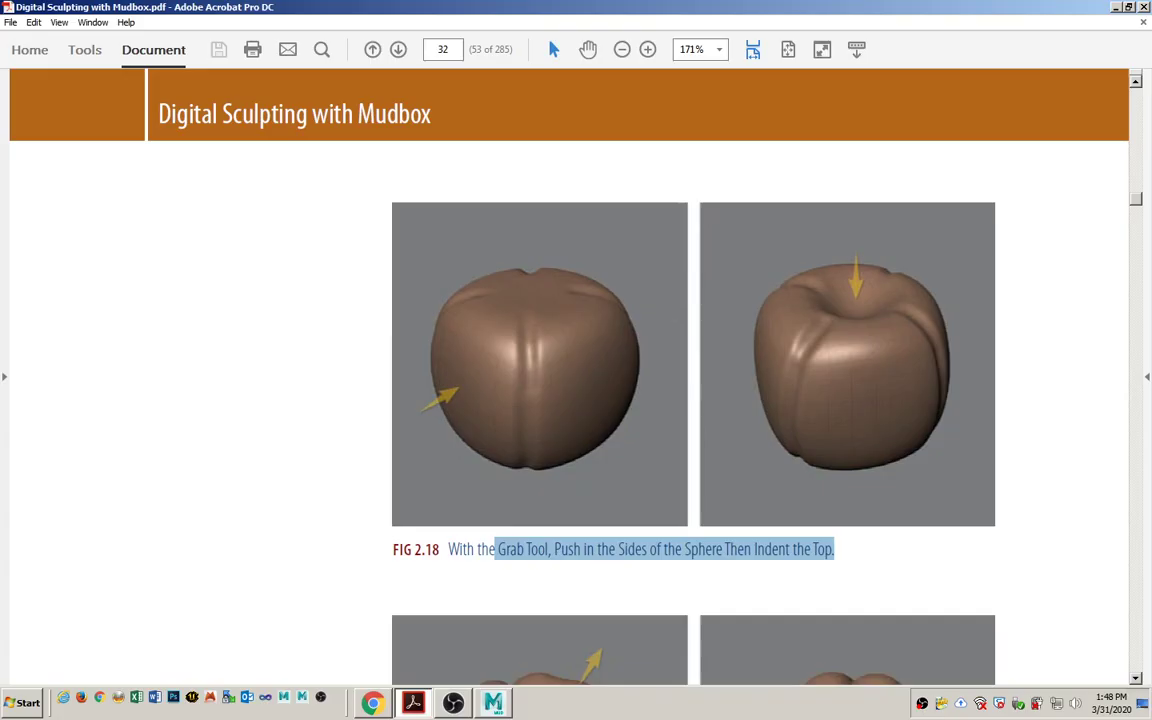
{"action": "scroll", "coordinate": [658, 355], "scroll_direction": "down", "scroll_amount": 5}
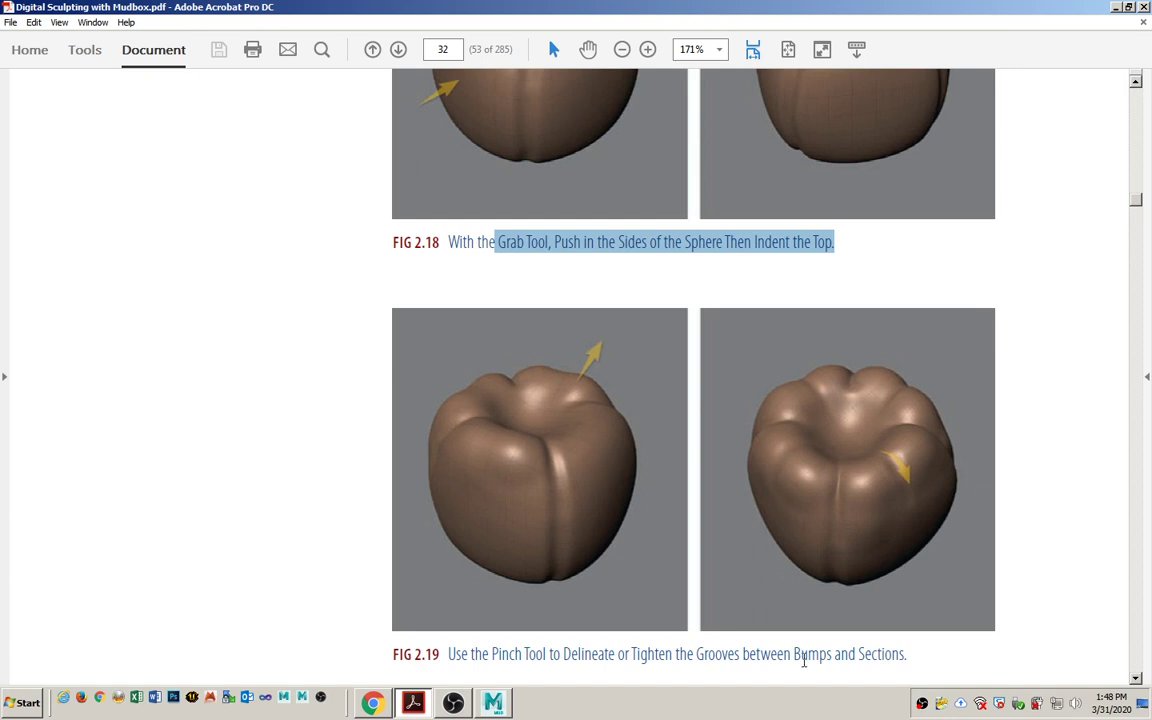
{"action": "left_click_drag", "start_coordinate": [795, 655], "coordinate": [838, 648]}
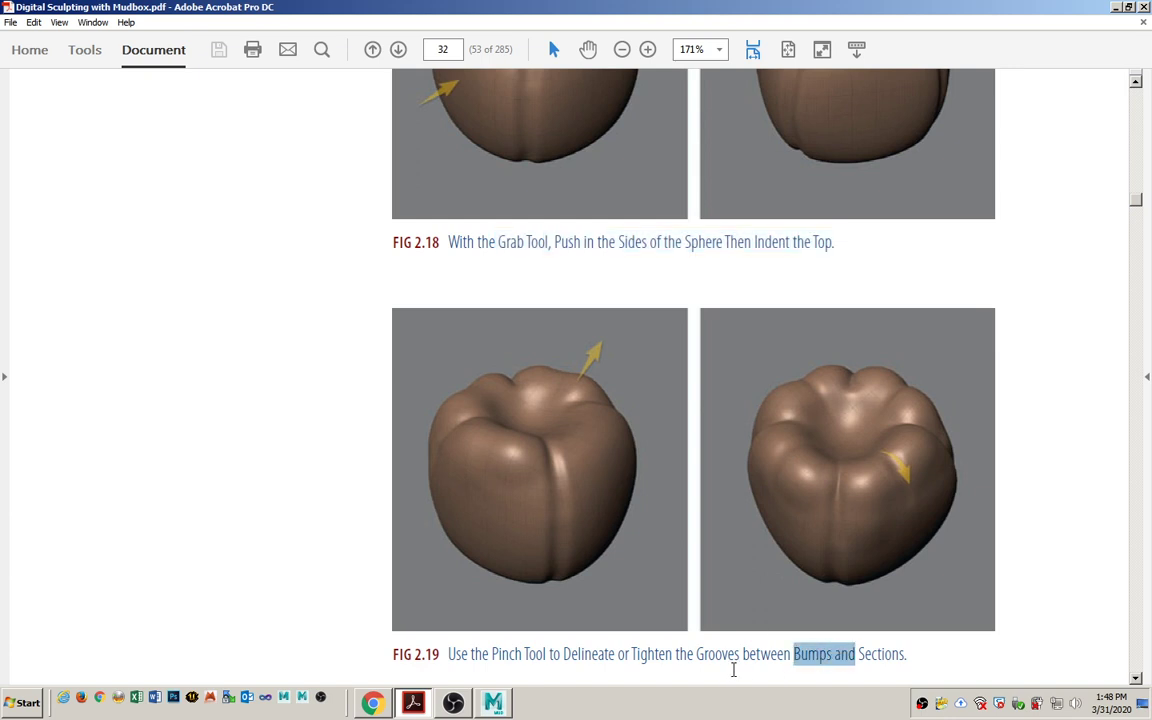
{"action": "scroll", "coordinate": [733, 670], "scroll_direction": "down", "scroll_amount": 1}
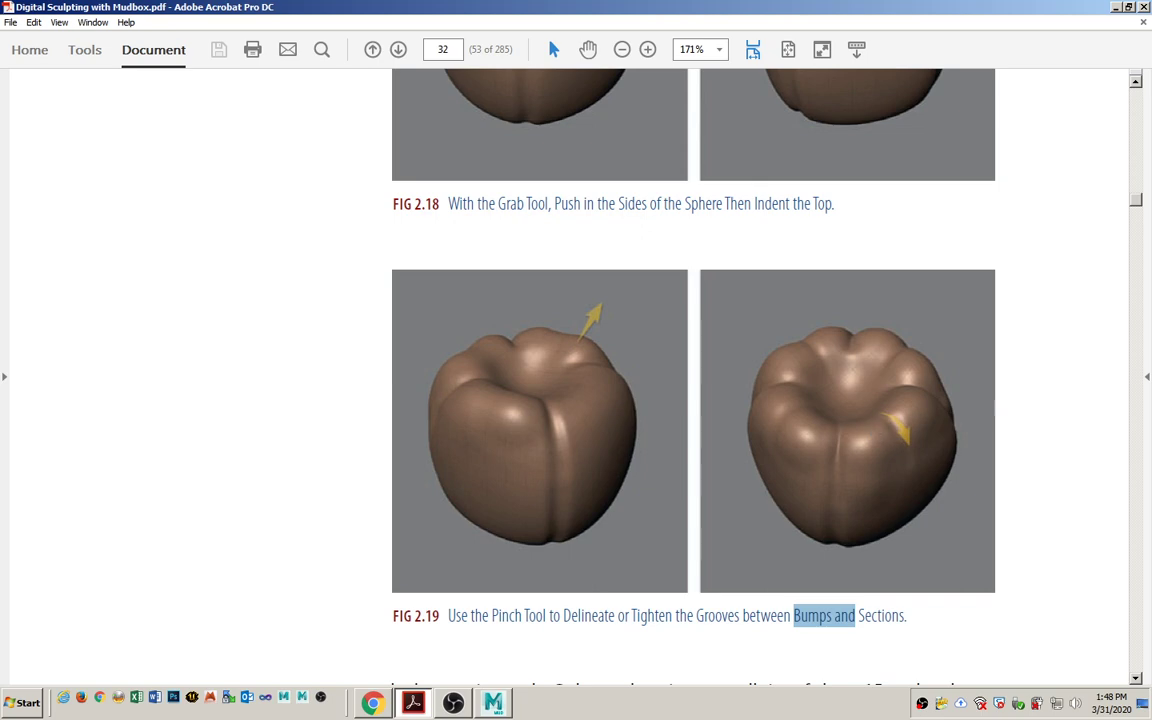
{"action": "key", "text": "alt+Tab"}
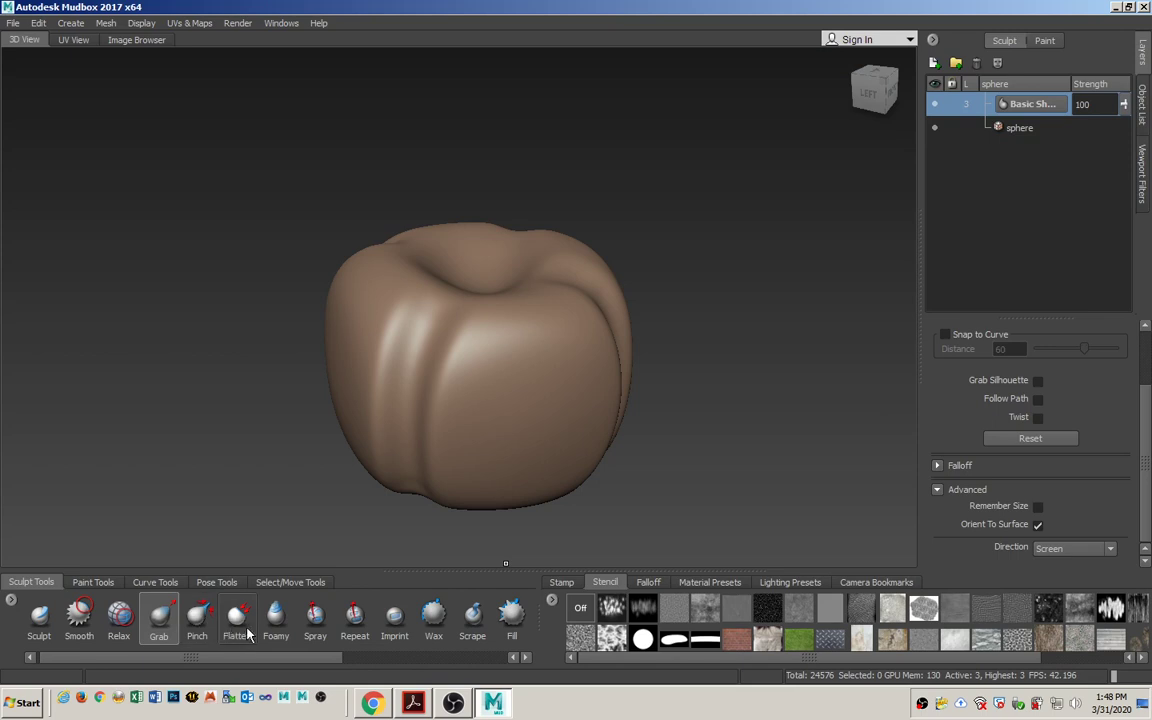
- Switch to the Bulge tool with Invert Function off, using size 46.68 and strength 27.38
{"action": "left_click_drag", "start_coordinate": [288, 660], "coordinate": [373, 660]}
{"action": "left_click", "coordinate": [496, 617]}
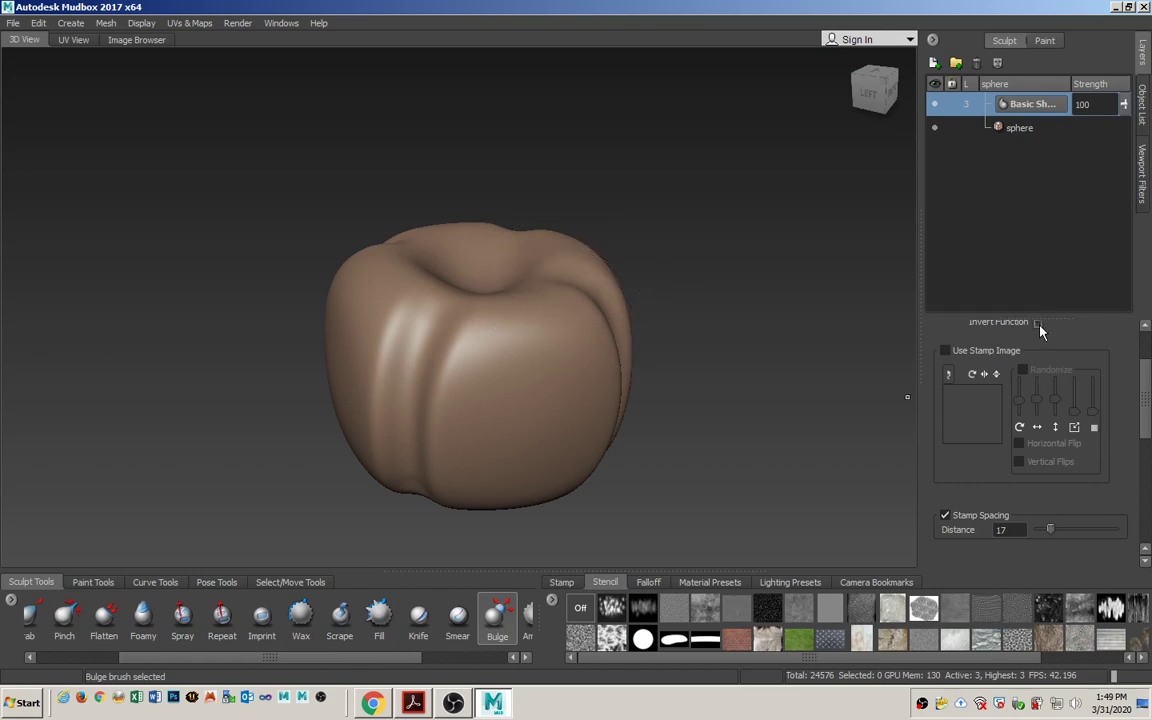
{"action": "scroll", "coordinate": [1040, 420], "scroll_direction": "down", "scroll_amount": 5}
{"action": "scroll", "coordinate": [1030, 430], "scroll_direction": "down", "scroll_amount": 2}
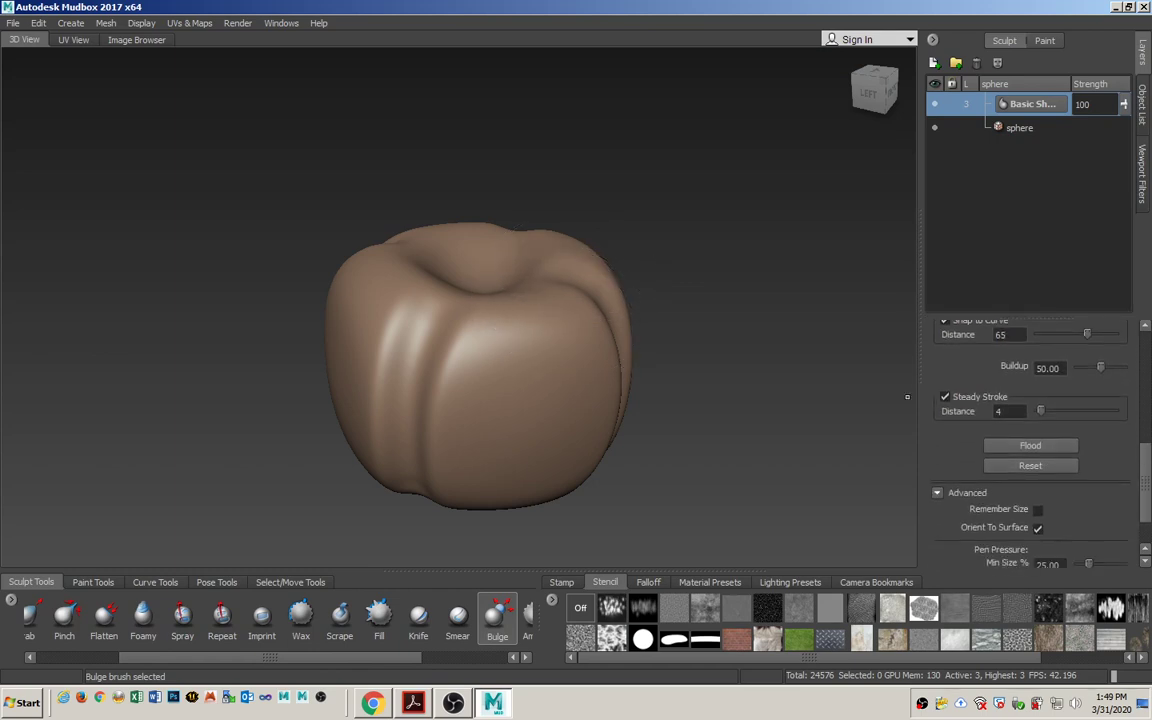
{"action": "scroll", "coordinate": [1125, 455], "scroll_direction": "up", "scroll_amount": 7}
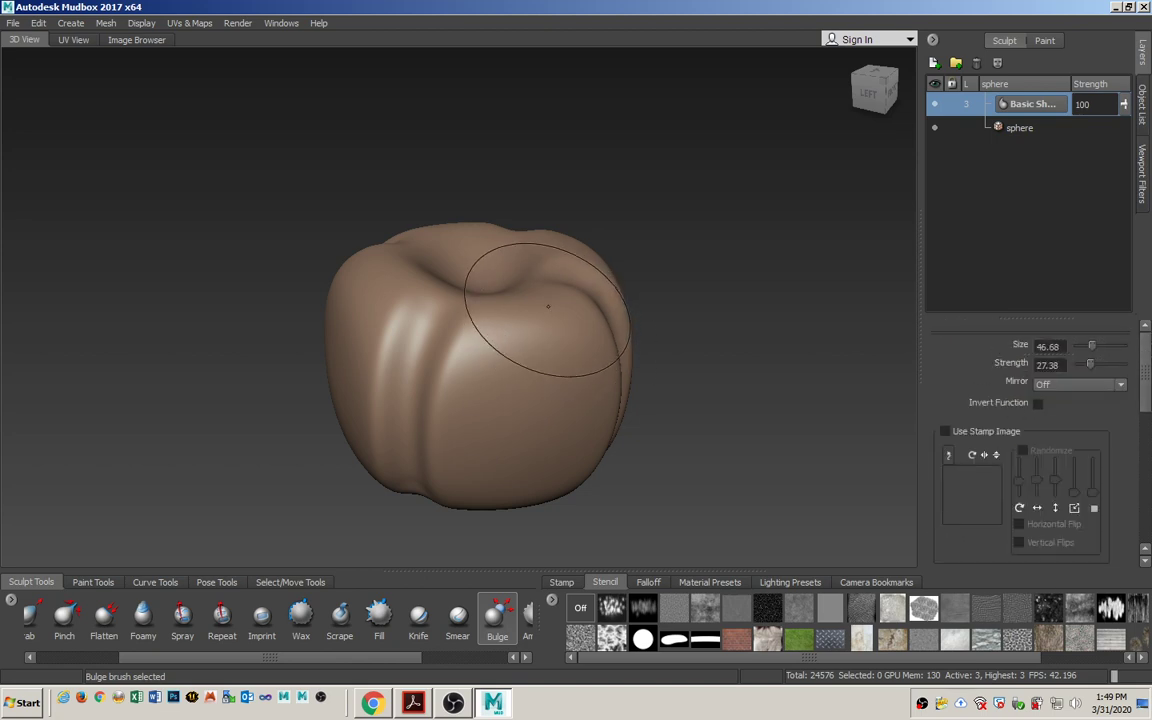
{"action": "key", "text": "m"}
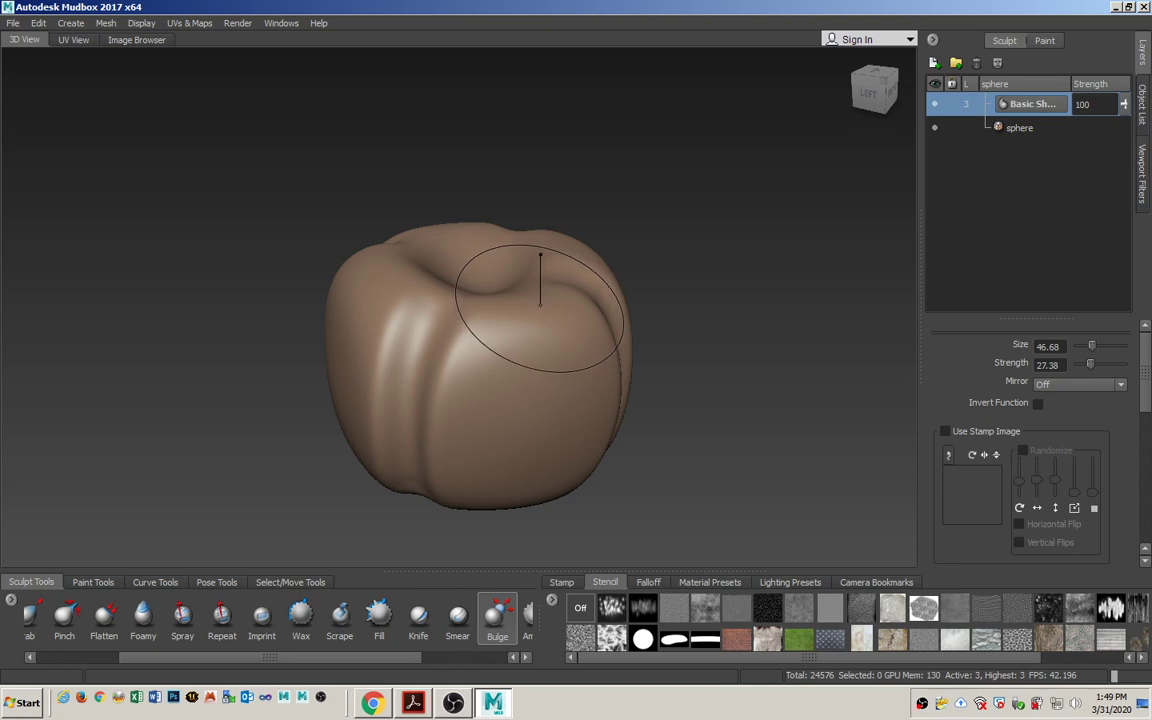
- Bulge out two rounded bumps at the top of each pepper section, working all the way around the rim
{"action": "mouse_move", "coordinate": [553, 301]}
{"action": "left_mouse_down"}
{"action": "mouse_move", "coordinate": [568, 291]}
{"action": "mouse_move", "coordinate": [406, 295]}
{"action": "mouse_move", "coordinate": [402, 276]}
{"action": "left_mouse_up"}
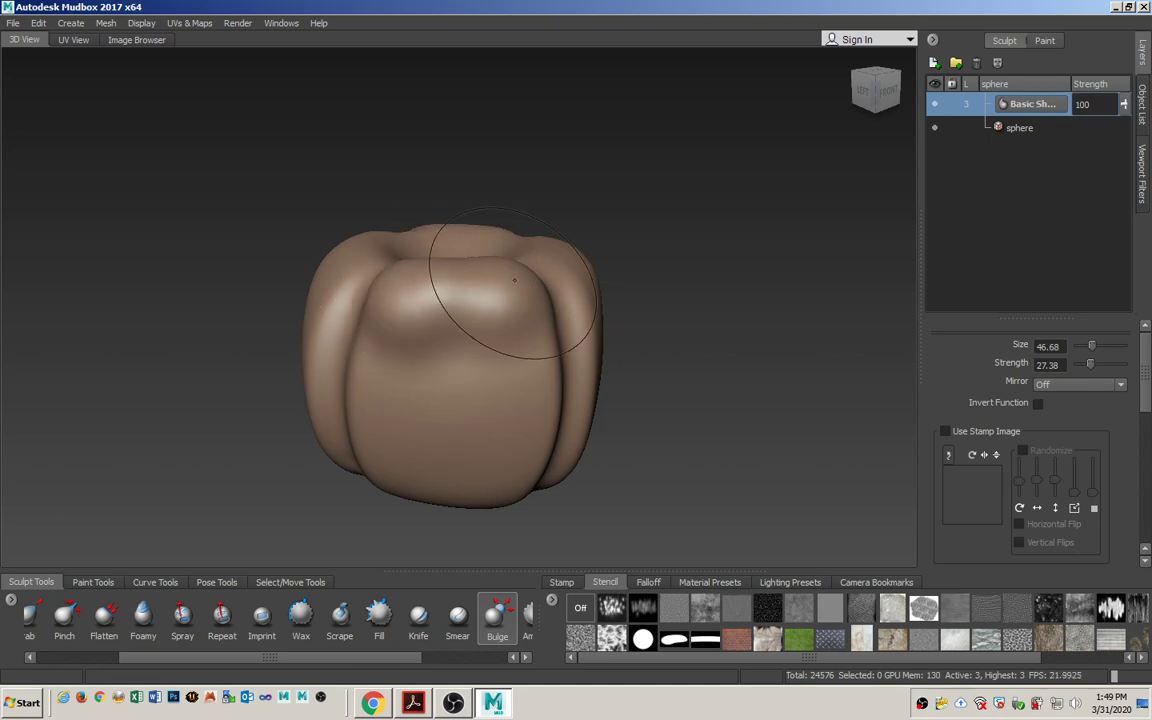
{"action": "left_click_drag", "start_coordinate": [470, 314], "coordinate": [664, 335], "text": "alt"}
{"action": "mouse_move", "coordinate": [589, 346]}
{"action": "left_mouse_down", "text": "alt"}
{"action": "mouse_move", "coordinate": [476, 334]}
{"action": "mouse_move", "coordinate": [596, 329]}
{"action": "mouse_move", "coordinate": [527, 298]}
{"action": "mouse_move", "coordinate": [560, 260]}
{"action": "left_mouse_up", "text": "alt"}
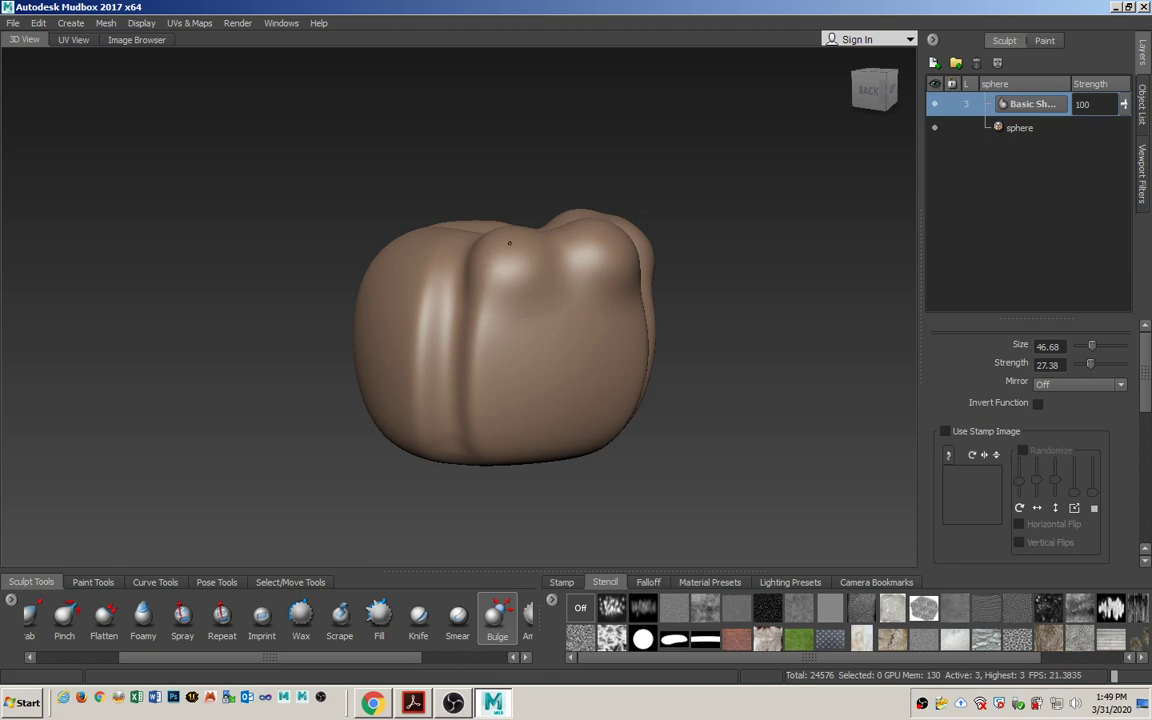
{"action": "left_click_drag", "start_coordinate": [495, 262], "coordinate": [550, 266], "text": "alt"}
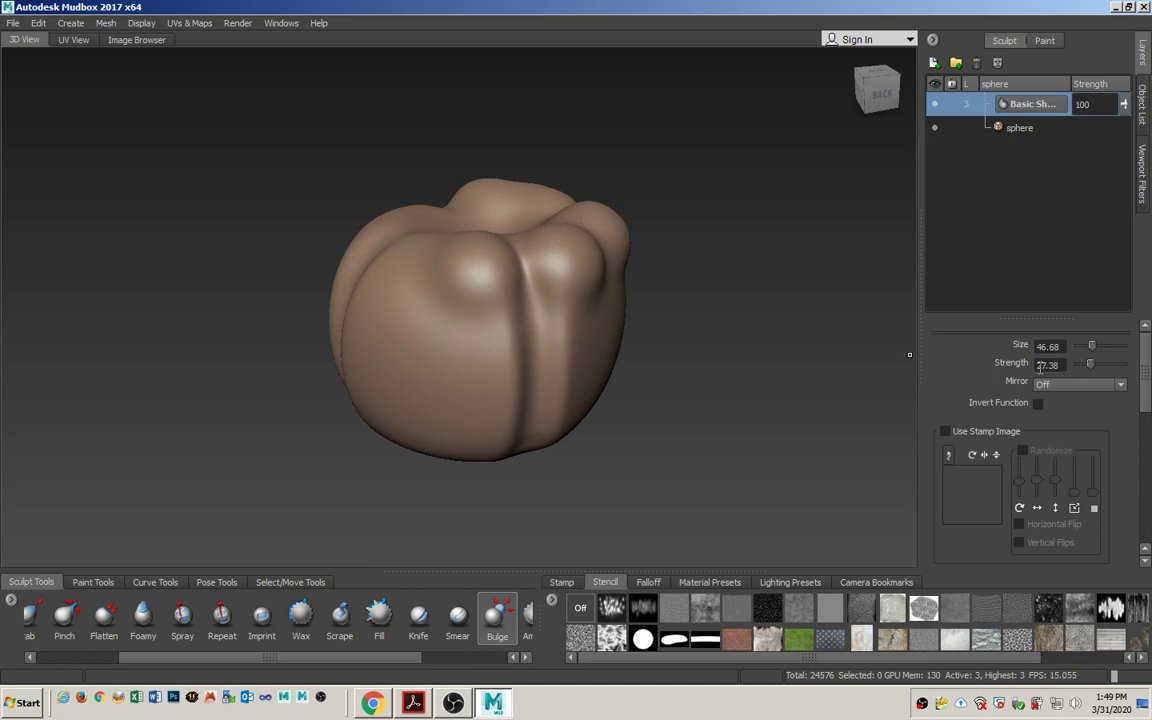
{"action": "left_click_drag", "start_coordinate": [444, 306], "coordinate": [514, 320], "text": "alt"}
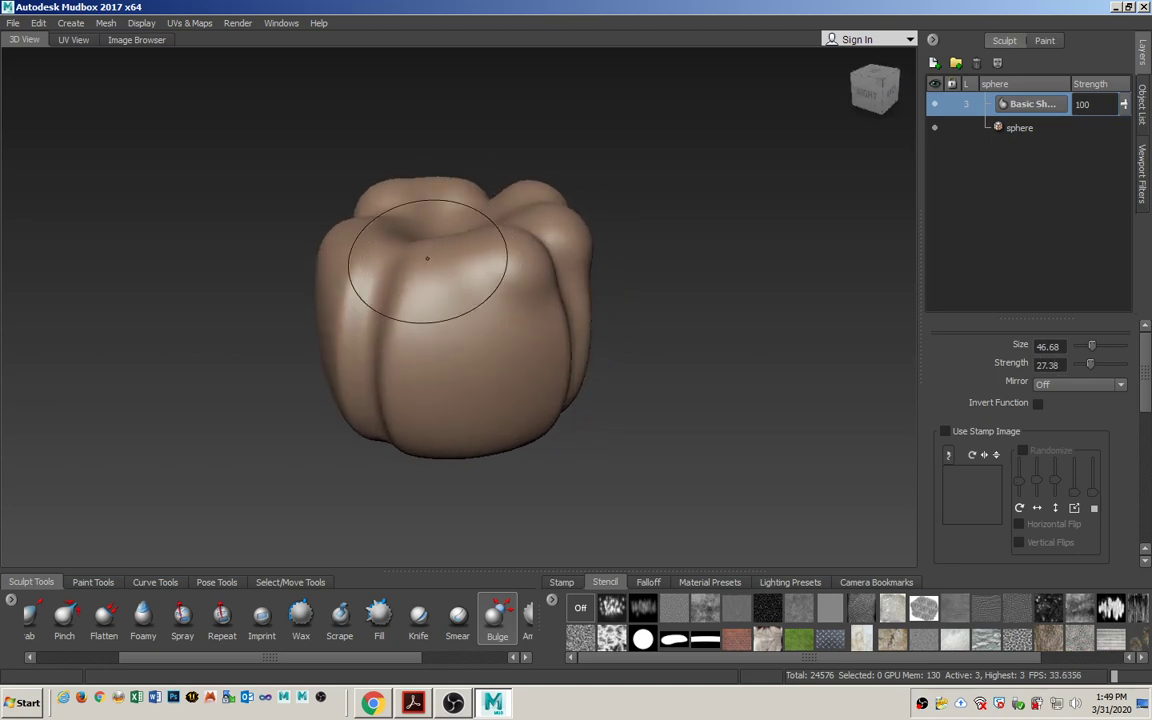
{"action": "mouse_move", "coordinate": [424, 251]}
{"action": "left_mouse_down"}
{"action": "mouse_move", "coordinate": [450, 275]}
{"action": "mouse_move", "coordinate": [471, 275]}
{"action": "mouse_move", "coordinate": [436, 266]}
{"action": "left_mouse_up"}
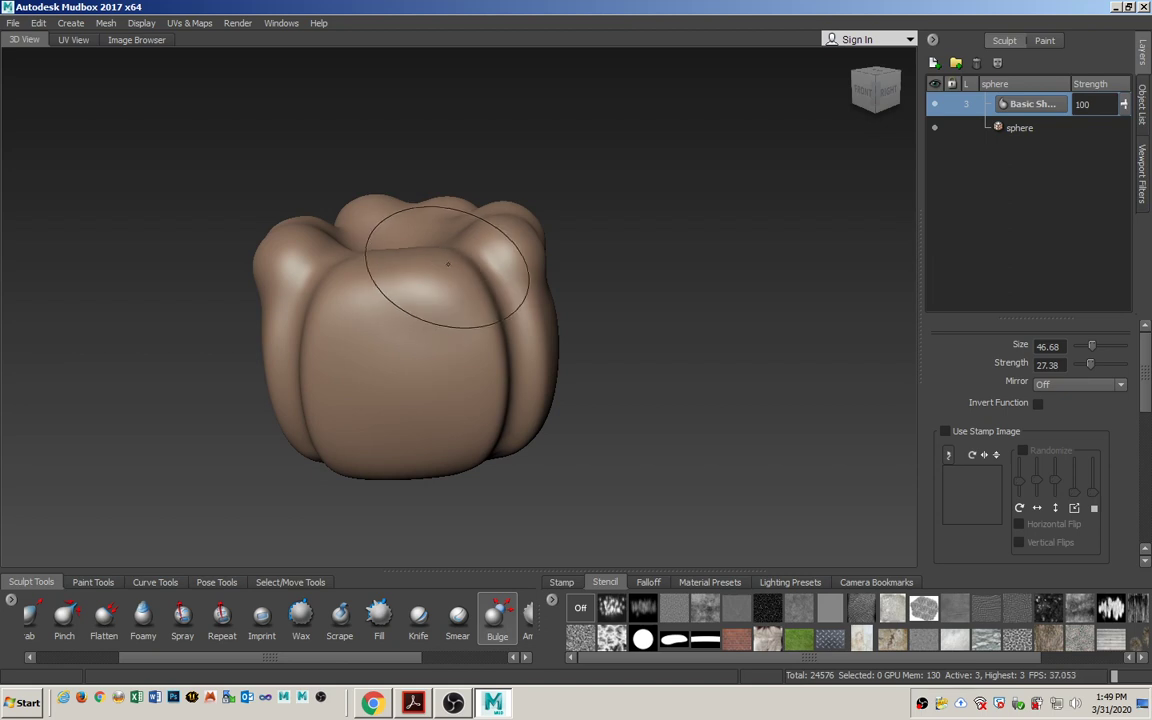
{"action": "mouse_move", "coordinate": [449, 262]}
{"action": "left_mouse_down"}
{"action": "mouse_move", "coordinate": [440, 245]}
{"action": "mouse_move", "coordinate": [449, 257]}
{"action": "left_mouse_up"}
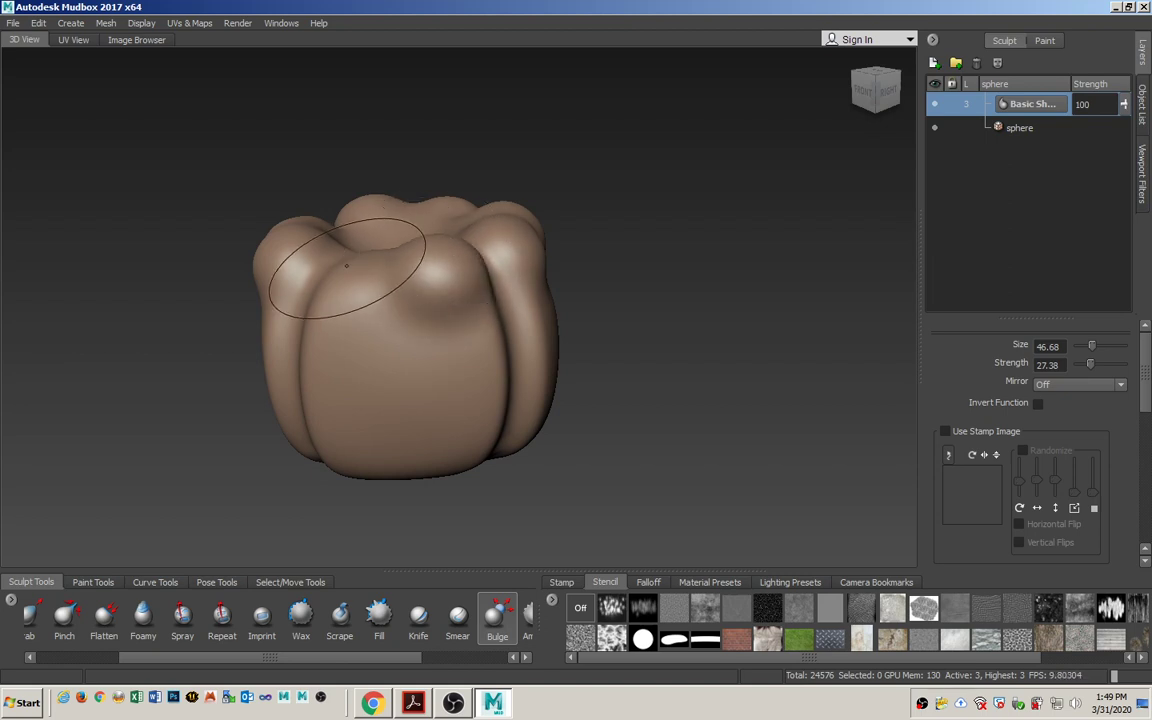
{"action": "mouse_move", "coordinate": [359, 269]}
{"action": "left_mouse_down"}
{"action": "mouse_move", "coordinate": [398, 264]}
{"action": "mouse_move", "coordinate": [356, 262]}
{"action": "left_mouse_up"}
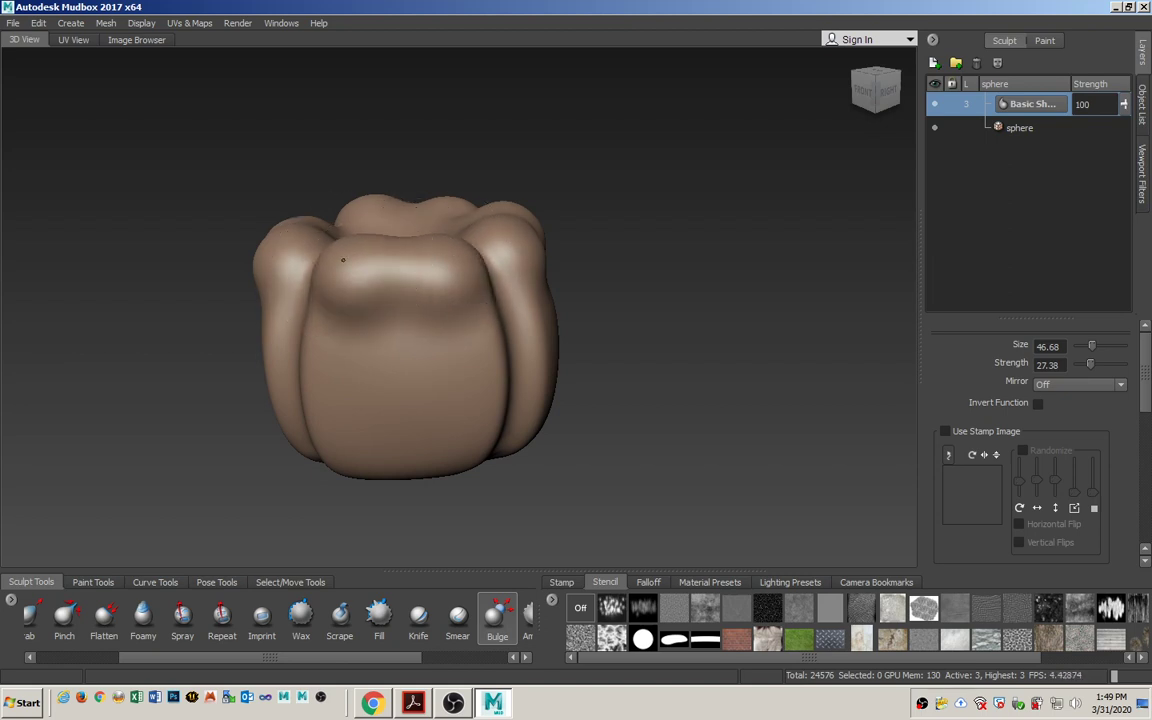
- Invert the Bulge tool and reduce its brush to size 27.06 and strength to about 14 for carving grooves
{"action": "mouse_move", "coordinate": [437, 365]}
{"action": "left_mouse_down", "text": "alt"}
{"action": "mouse_move", "coordinate": [640, 328]}
{"action": "mouse_move", "coordinate": [610, 326]}
{"action": "mouse_move", "coordinate": [688, 324]}
{"action": "left_mouse_up", "text": "alt"}
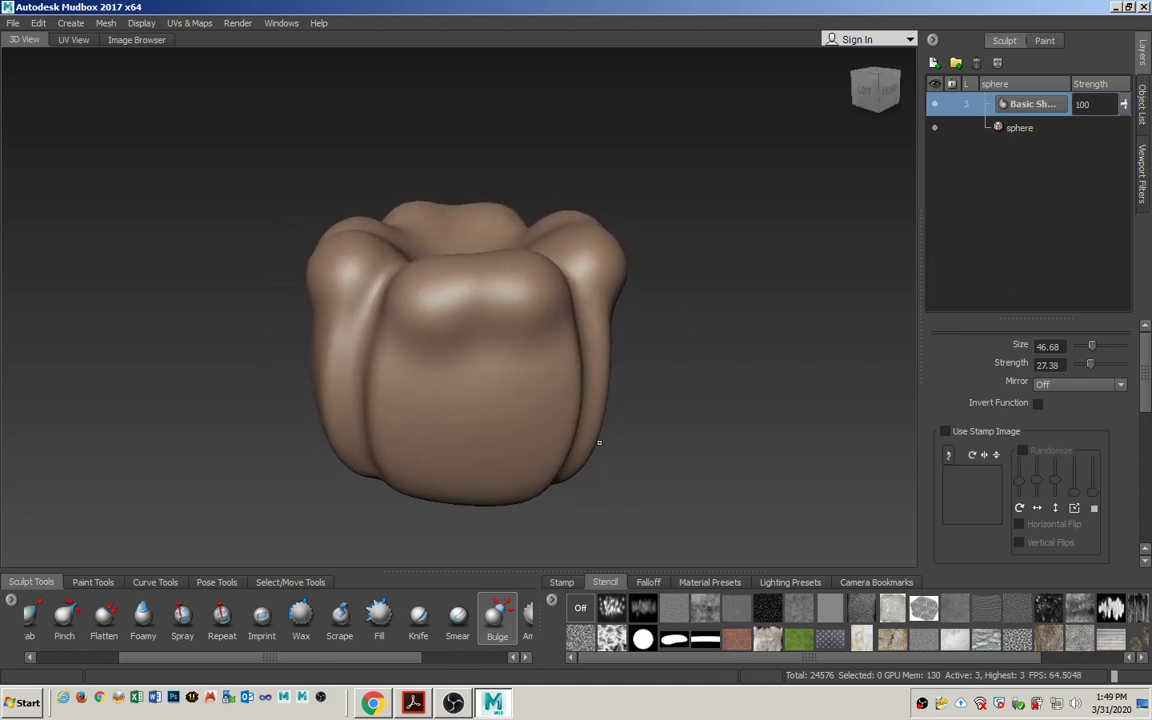
{"action": "left_click", "coordinate": [1038, 403]}
{"action": "mouse_move", "coordinate": [478, 295]}
{"action": "left_mouse_down"}
{"action": "mouse_move", "coordinate": [422, 291]}
{"action": "mouse_move", "coordinate": [497, 274]}
{"action": "mouse_move", "coordinate": [470, 273]}
{"action": "left_mouse_up"}
{"action": "key", "text": "b"}
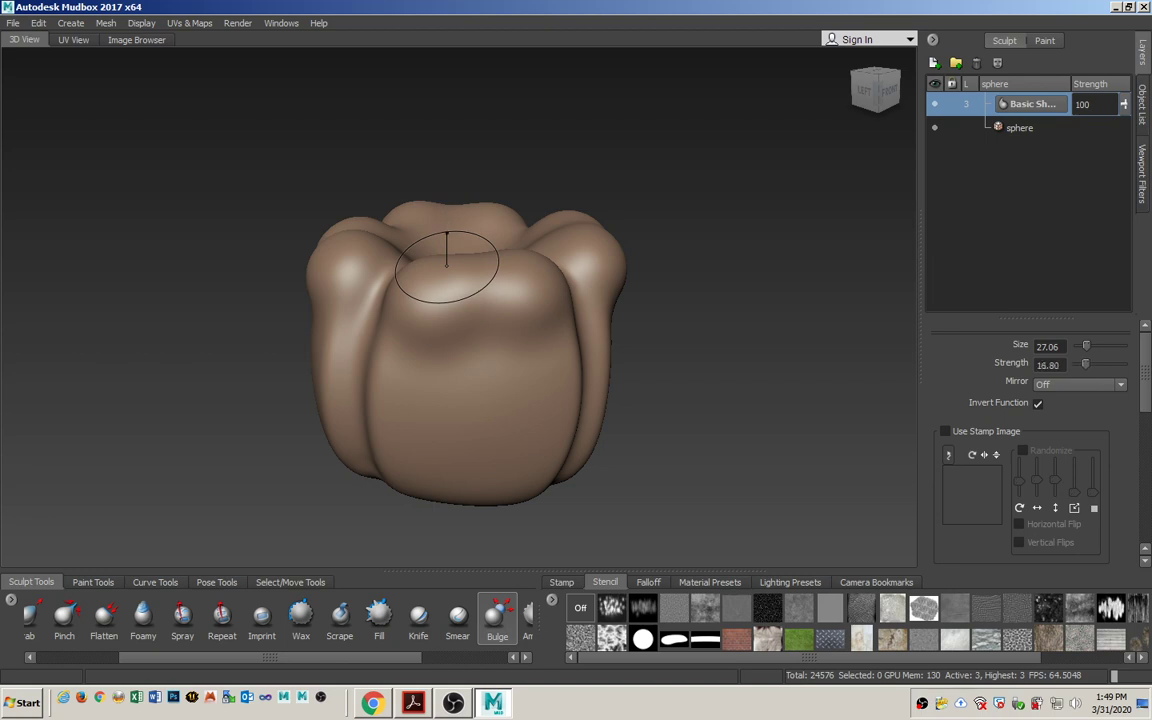
- Carve grooves between the paired bumps of each section and along the section divisions with the inverted Bulge tool
{"action": "left_click_drag", "start_coordinate": [511, 319], "coordinate": [415, 355], "text": "alt"}
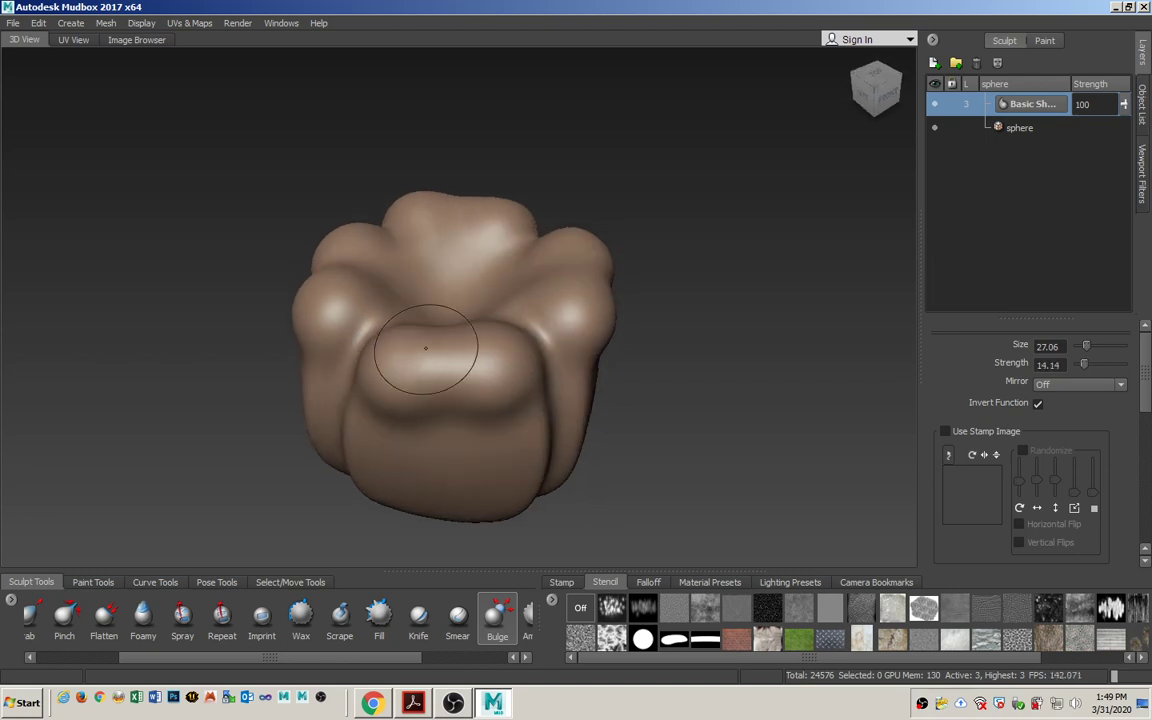
{"action": "left_click_drag", "start_coordinate": [448, 310], "coordinate": [578, 320], "text": "alt"}
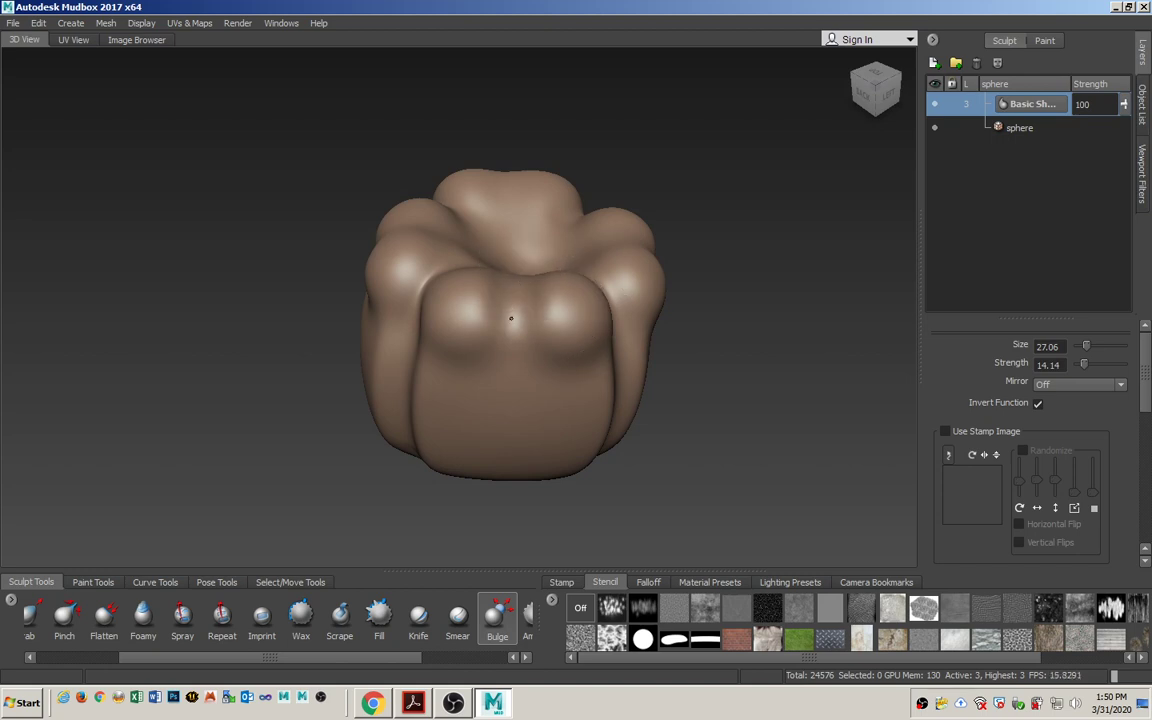
{"action": "left_click_drag", "start_coordinate": [430, 379], "coordinate": [500, 290], "text": "alt"}
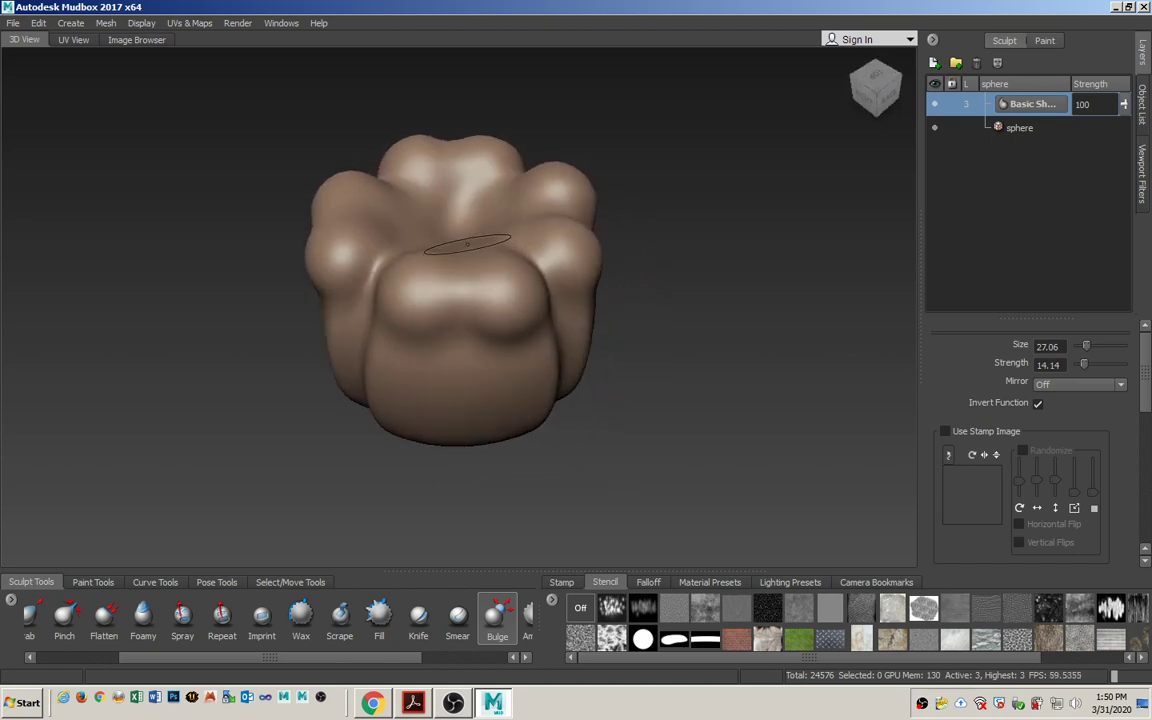
{"action": "mouse_move", "coordinate": [375, 352]}
{"action": "left_mouse_down", "text": "alt"}
{"action": "mouse_move", "coordinate": [483, 295]}
{"action": "mouse_move", "coordinate": [457, 330]}
{"action": "mouse_move", "coordinate": [527, 377]}
{"action": "mouse_move", "coordinate": [643, 403]}
{"action": "mouse_move", "coordinate": [522, 390]}
{"action": "left_mouse_up", "text": "alt"}
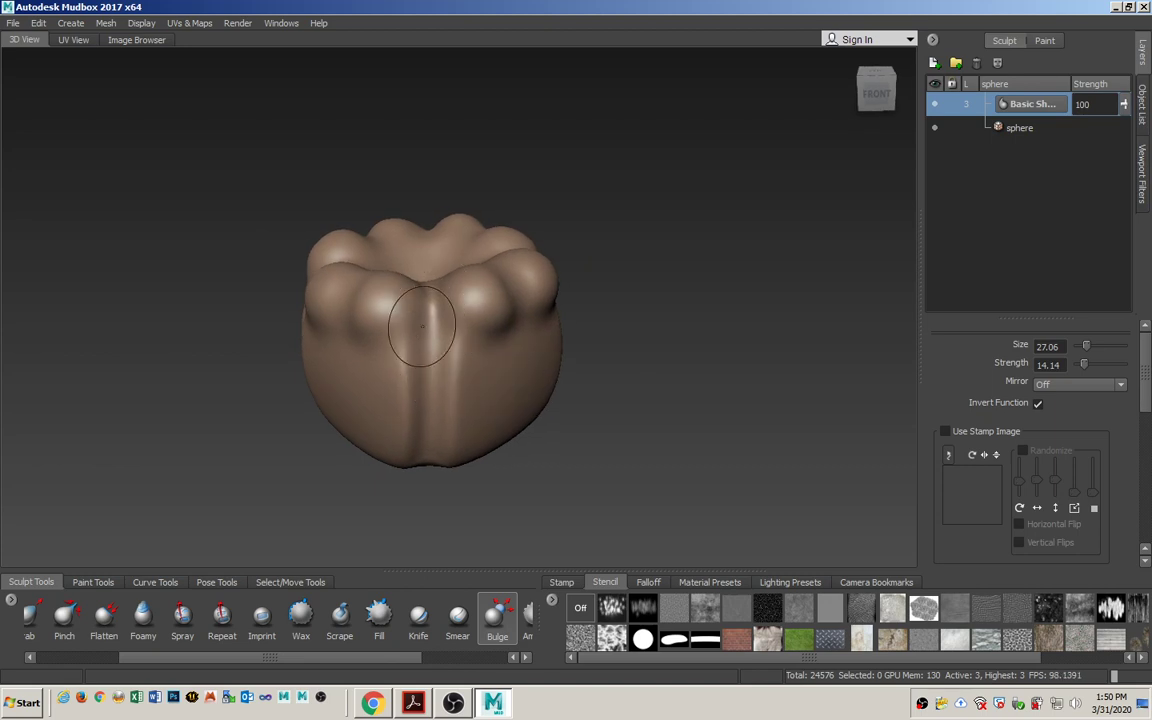
{"action": "mouse_move", "coordinate": [422, 325]}
{"action": "left_mouse_down", "text": "alt"}
{"action": "mouse_move", "coordinate": [437, 306]}
{"action": "mouse_move", "coordinate": [443, 322]}
{"action": "left_mouse_up", "text": "alt"}
{"action": "left_click_drag", "start_coordinate": [428, 403], "coordinate": [456, 395], "text": "alt"}
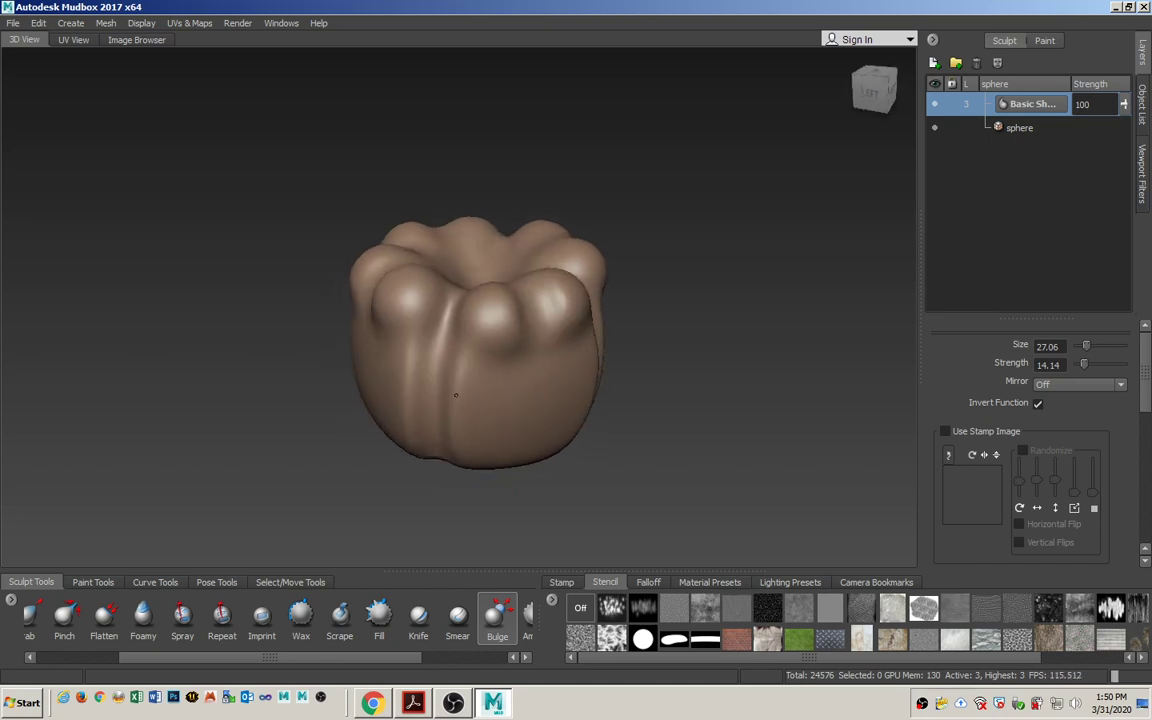
- Switch to the Pinch tool at size 34.51 and strength 38.51, and tighten the grooves between each pair of top bumps
{"action": "left_click_drag", "start_coordinate": [367, 661], "coordinate": [268, 655]}
{"action": "left_click", "coordinate": [203, 620]}
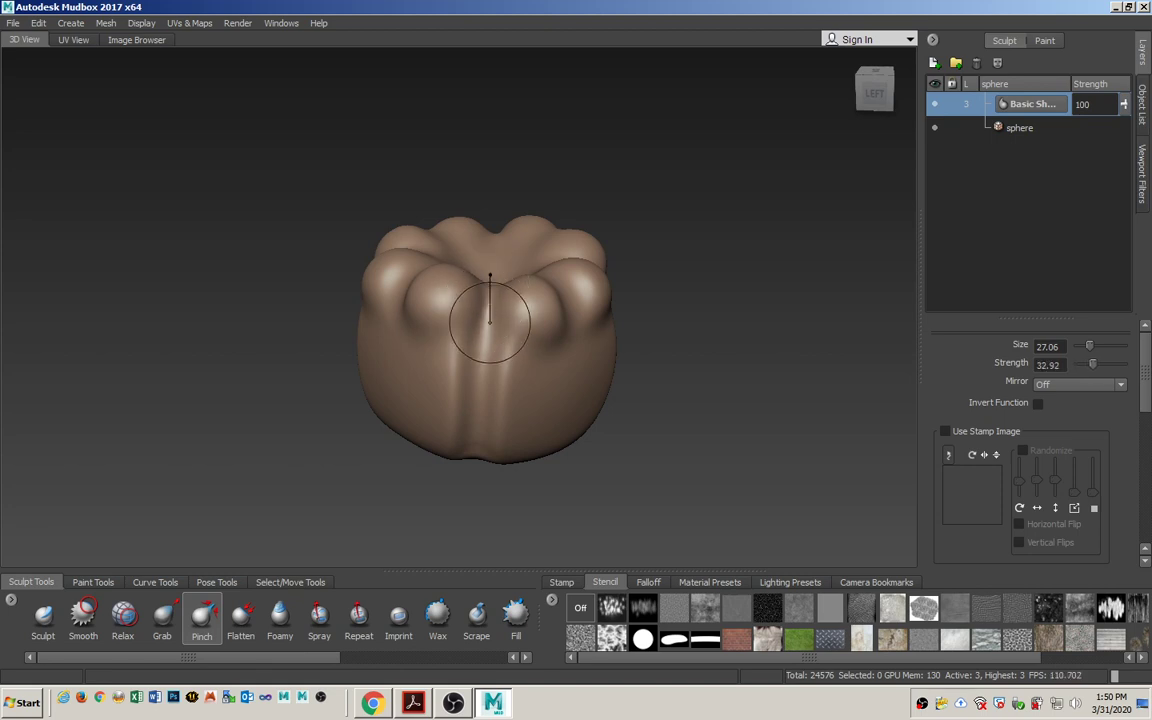
{"action": "mouse_move", "coordinate": [472, 290]}
{"action": "left_mouse_down"}
{"action": "mouse_move", "coordinate": [509, 327]}
{"action": "mouse_move", "coordinate": [474, 278]}
{"action": "left_mouse_up"}
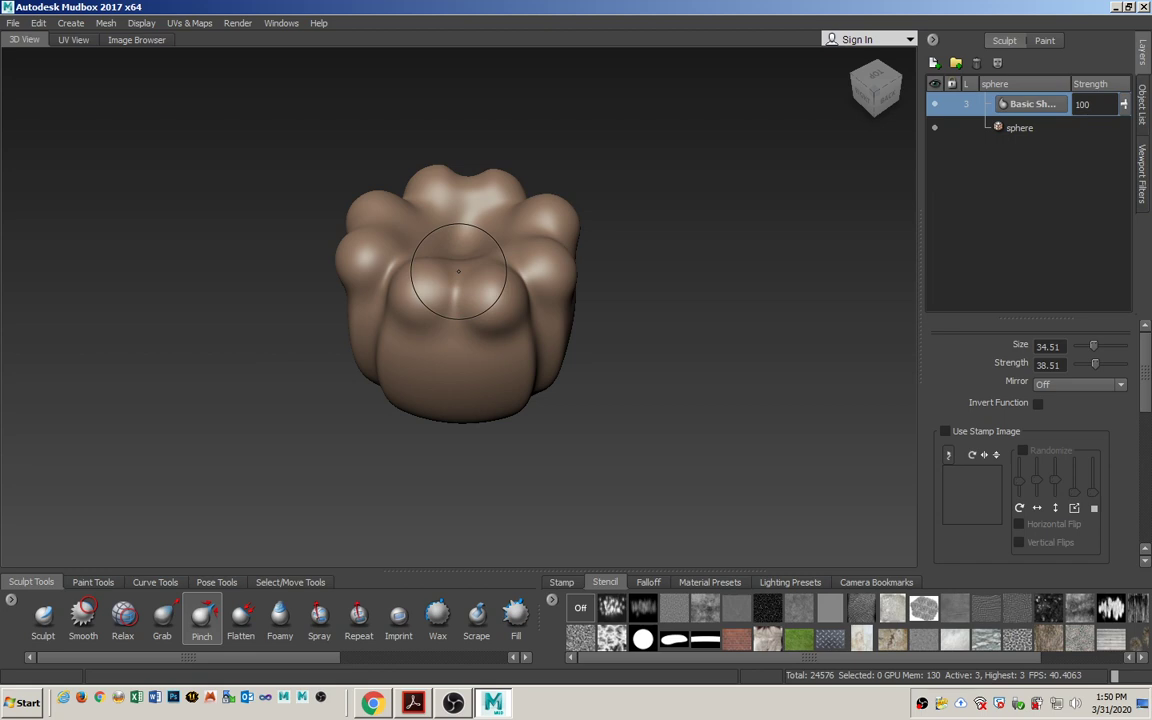
{"action": "mouse_move", "coordinate": [458, 270]}
{"action": "left_mouse_down", "text": "alt"}
{"action": "mouse_move", "coordinate": [417, 303]}
{"action": "mouse_move", "coordinate": [424, 310]}
{"action": "mouse_move", "coordinate": [408, 308]}
{"action": "left_mouse_up", "text": "alt"}
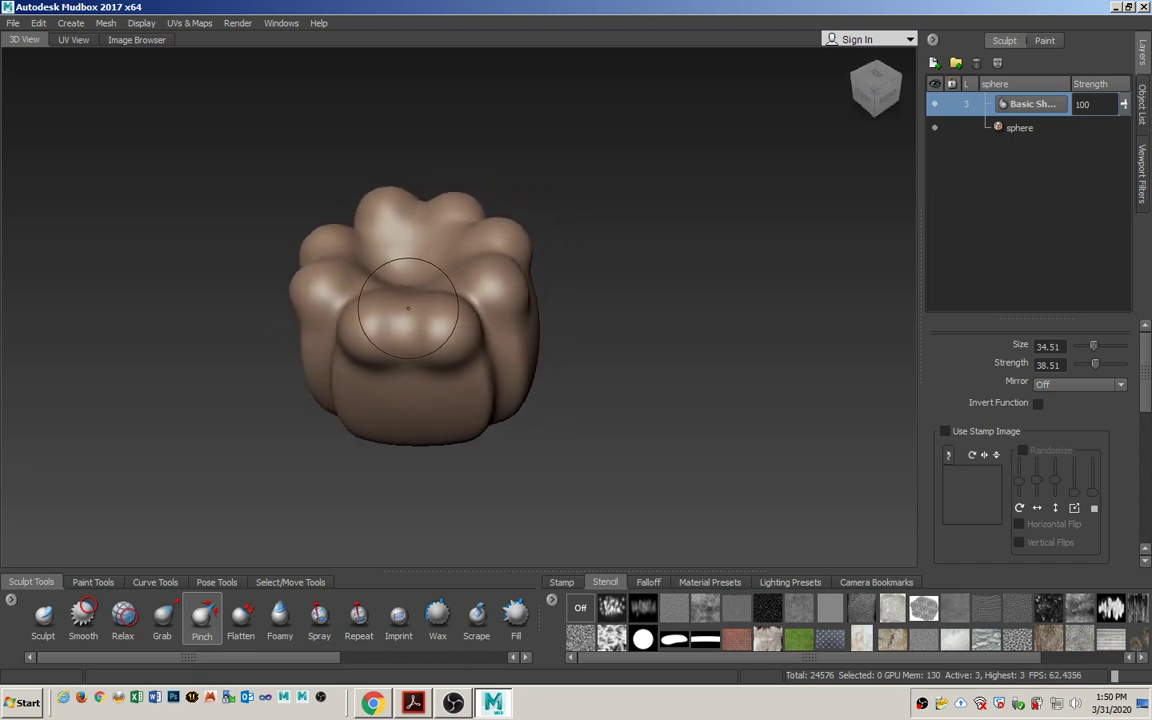
{"action": "left_click_drag", "start_coordinate": [397, 352], "coordinate": [450, 303], "text": "alt"}
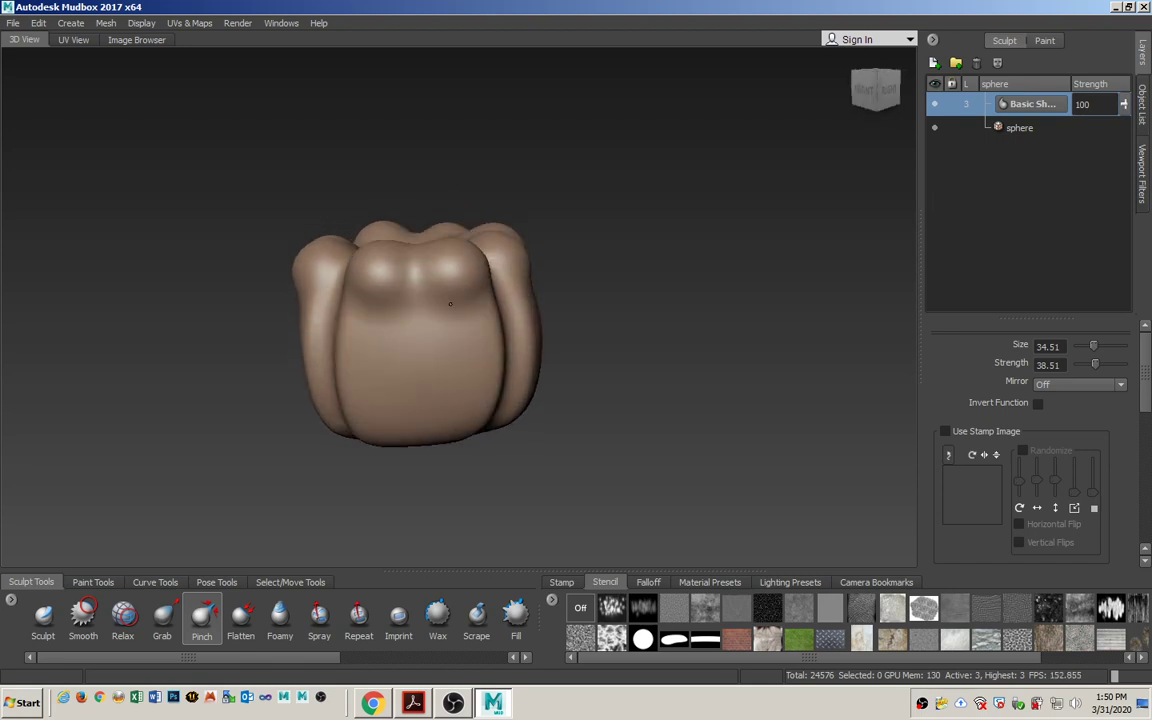
{"action": "left_click_drag", "start_coordinate": [389, 274], "coordinate": [537, 324], "text": "alt"}
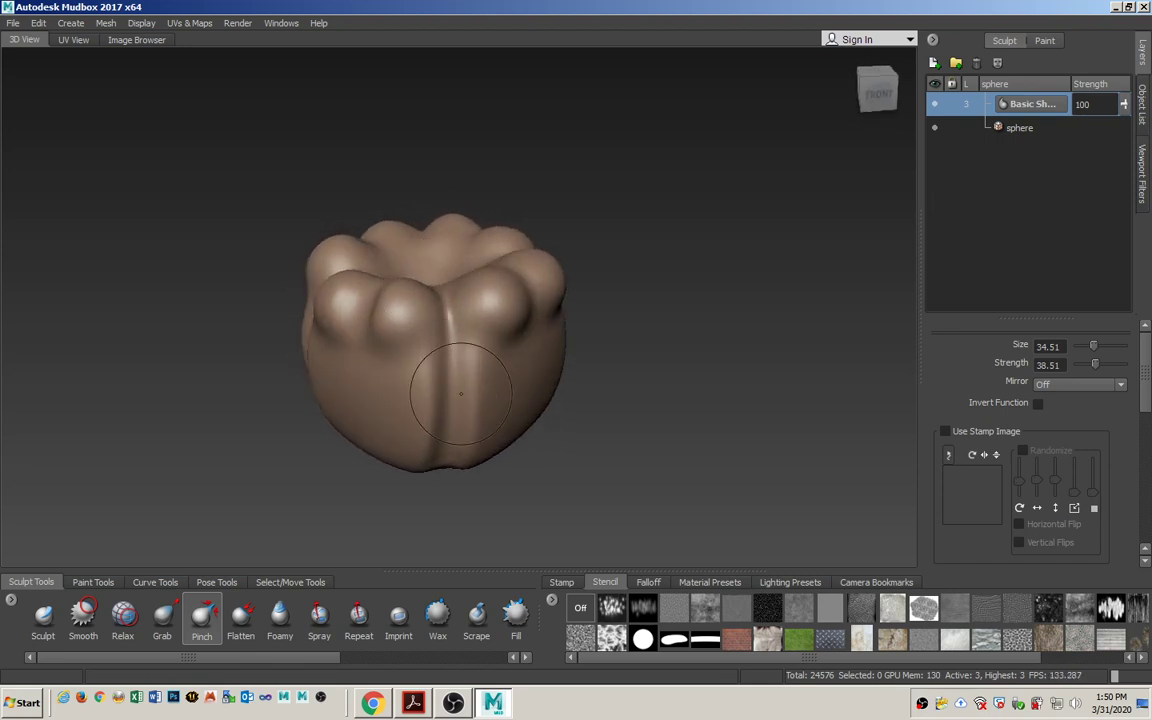
- Pinch the long vertical grooves between the sections from the rim down to the base on all four sides
{"action": "mouse_move", "coordinate": [460, 393]}
{"action": "left_mouse_down", "text": "alt"}
{"action": "mouse_move", "coordinate": [395, 355]}
{"action": "mouse_move", "coordinate": [420, 380]}
{"action": "mouse_move", "coordinate": [331, 351]}
{"action": "mouse_move", "coordinate": [420, 389]}
{"action": "mouse_move", "coordinate": [481, 360]}
{"action": "mouse_move", "coordinate": [437, 342]}
{"action": "mouse_move", "coordinate": [490, 320]}
{"action": "mouse_move", "coordinate": [532, 339]}
{"action": "left_mouse_up", "text": "alt"}
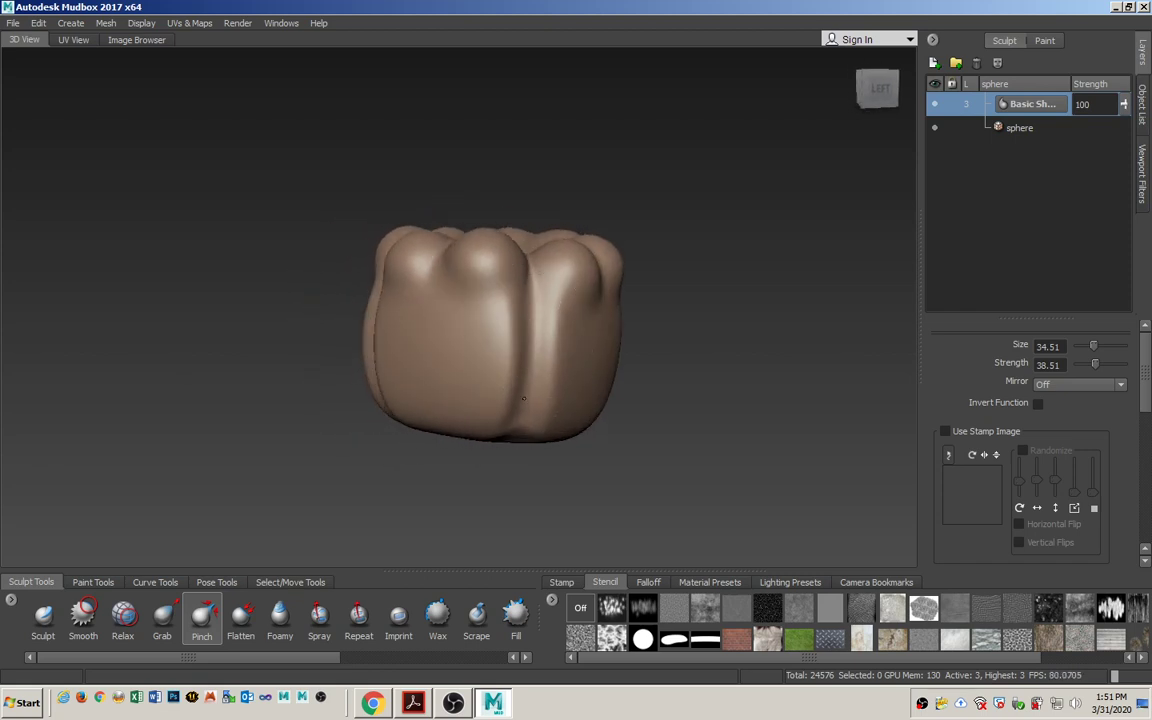
{"action": "left_click_drag", "start_coordinate": [321, 352], "coordinate": [521, 291], "text": "alt"}
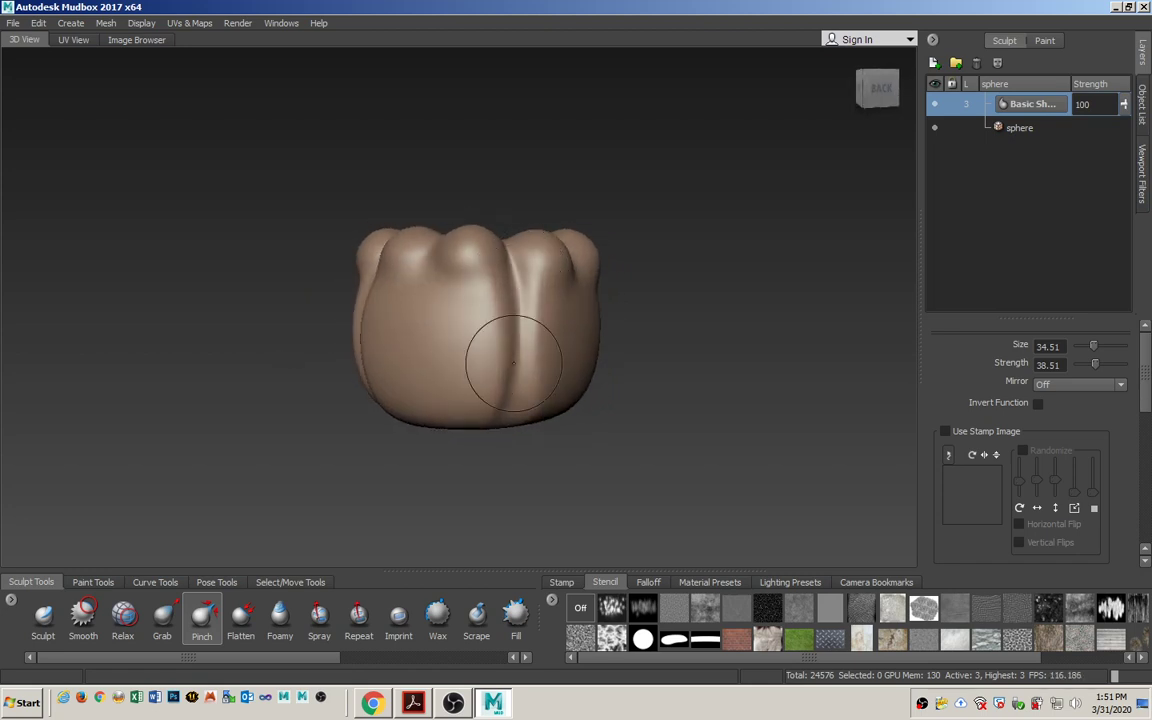
{"action": "left_click_drag", "start_coordinate": [268, 400], "coordinate": [446, 383], "text": "alt"}
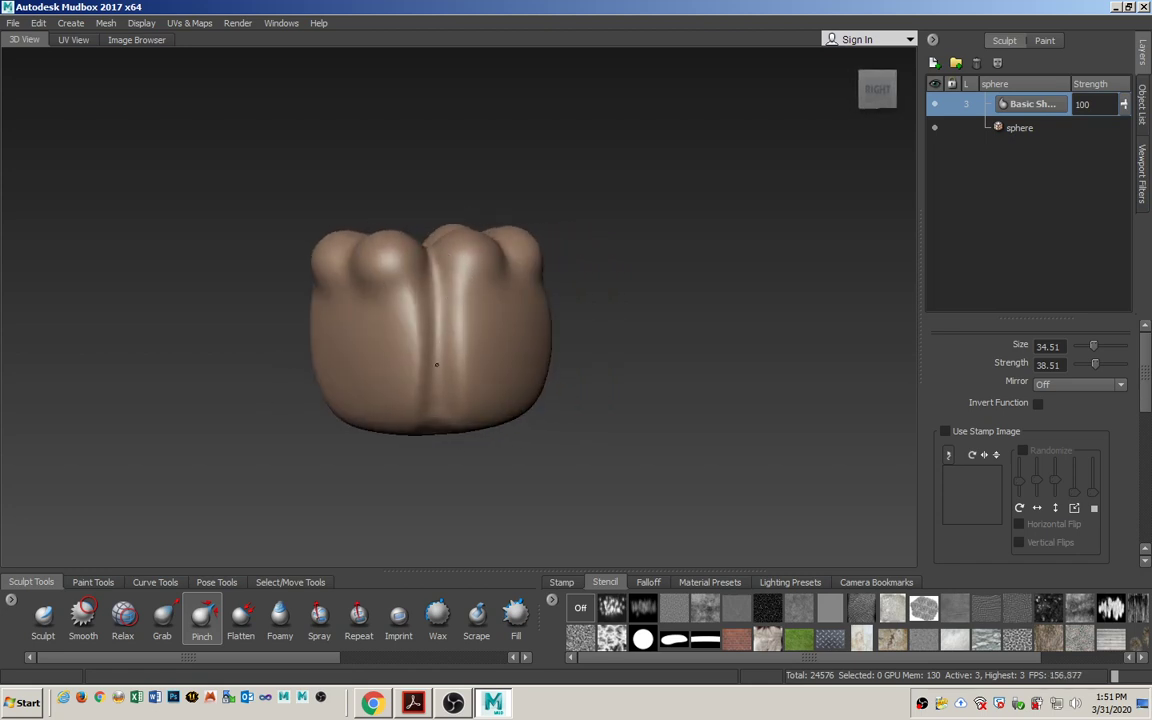
{"action": "left_click_drag", "start_coordinate": [424, 451], "coordinate": [463, 381], "text": "alt"}
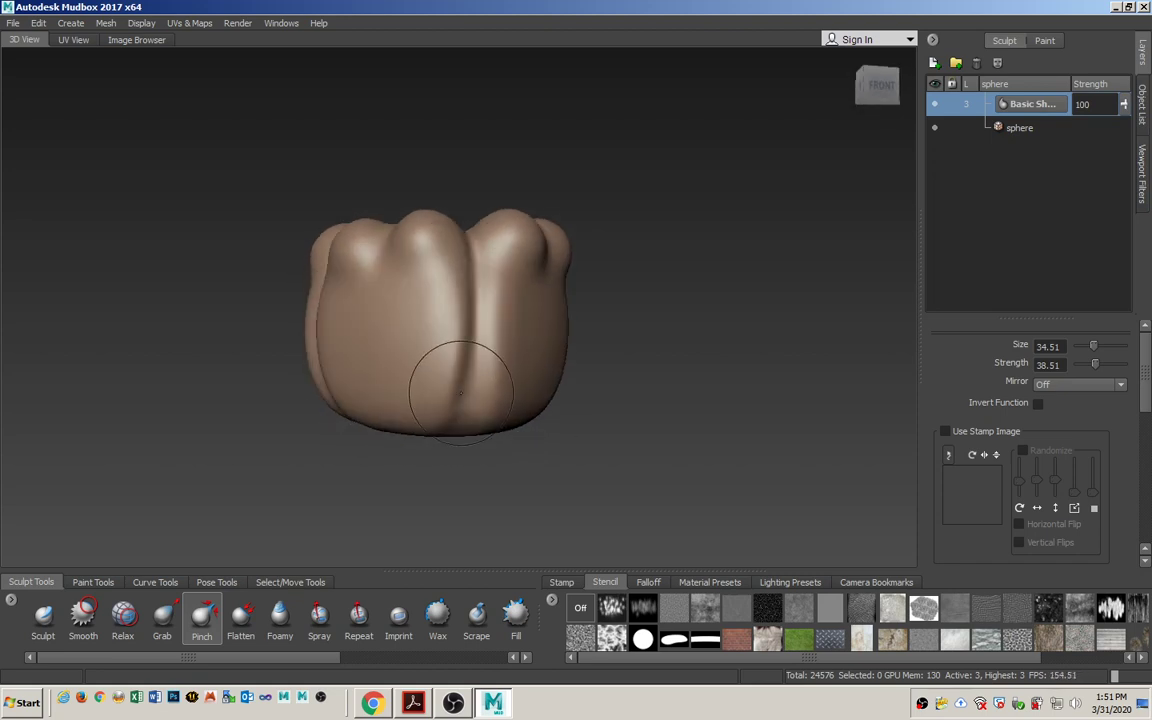
{"action": "left_click_drag", "start_coordinate": [456, 443], "coordinate": [492, 369], "text": "alt"}
- Switch back to the textbook PDF and read the instructions for shaping the pepper's bottom, through Figure 2.20
{"action": "key", "text": "alt+Tab"}
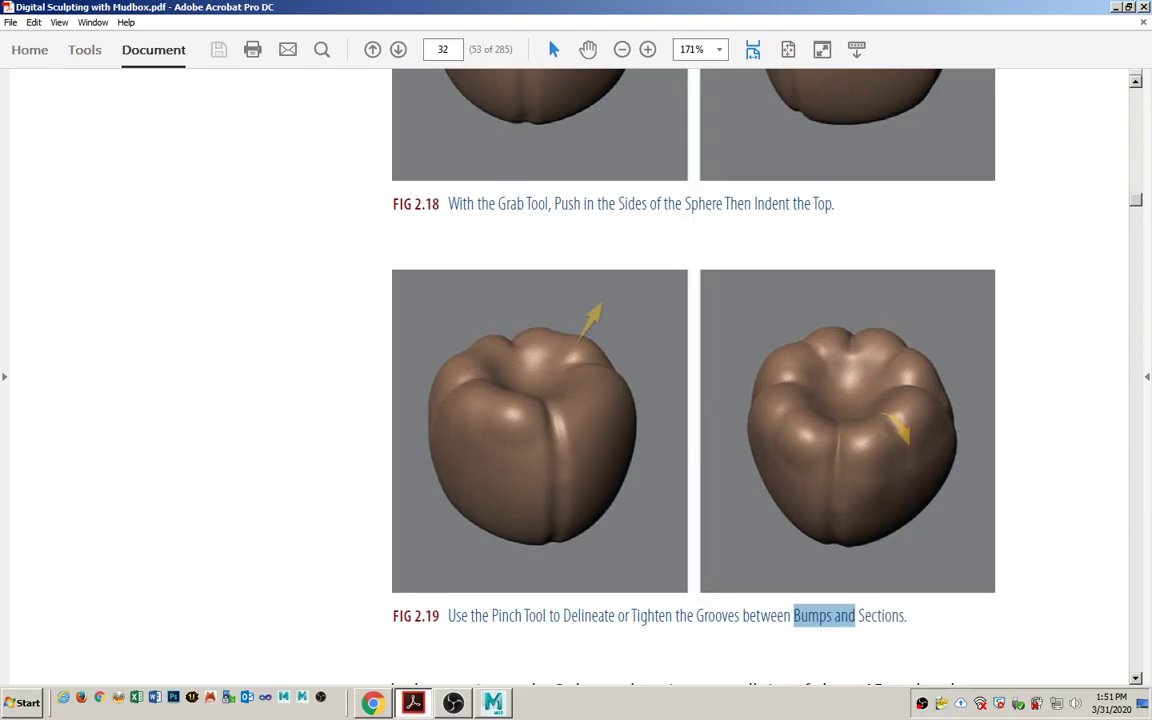
{"action": "scroll", "coordinate": [591, 418], "scroll_direction": "down", "scroll_amount": 10}
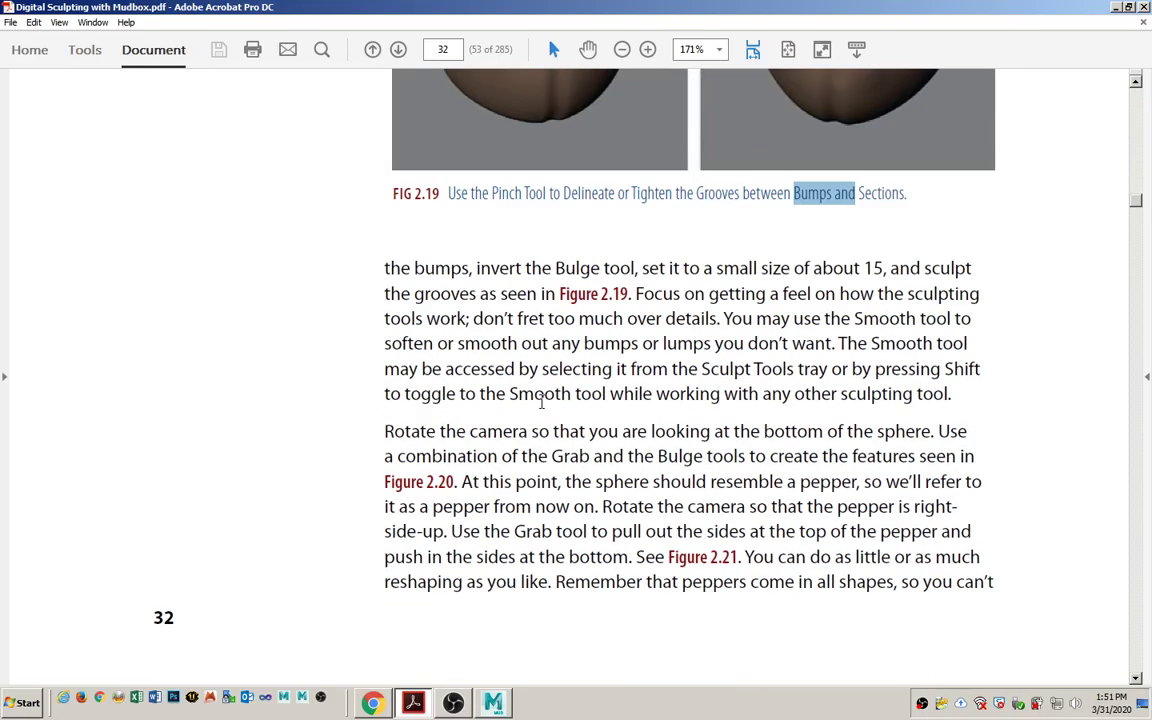
{"action": "scroll", "coordinate": [541, 400], "scroll_direction": "down", "scroll_amount": 9}
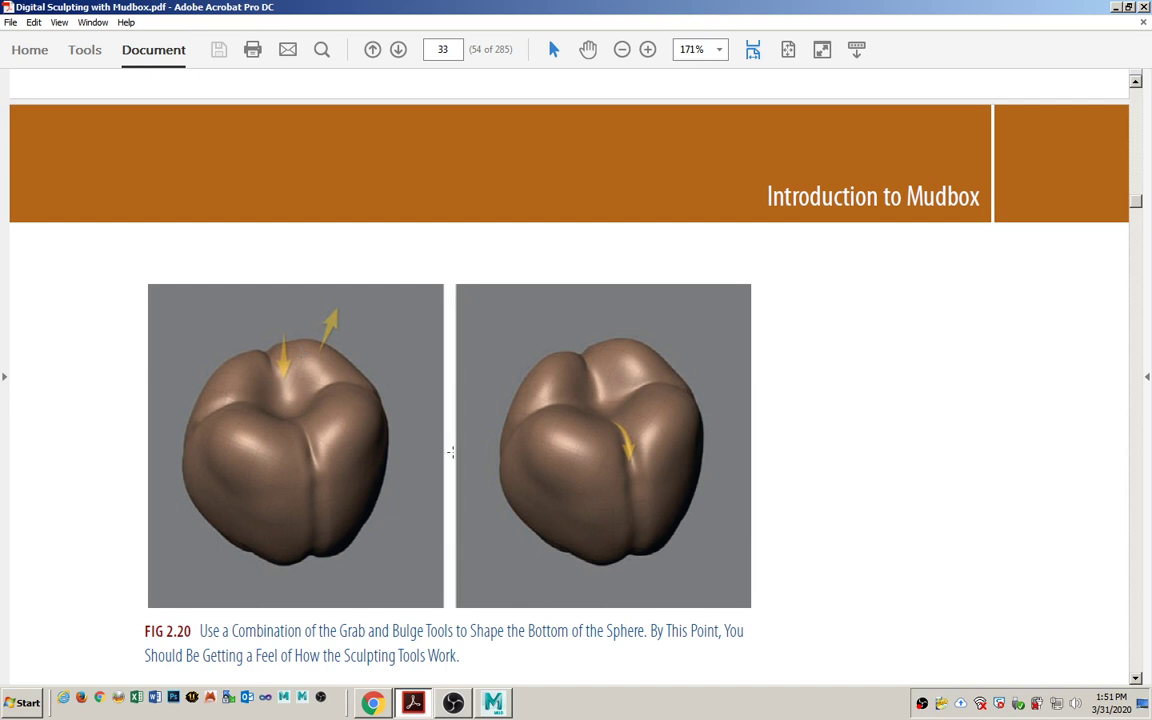
- Switch to Mudbox and push the centre of the pepper's bottom inward with the Grab tool at size 59.13 and strength 100
{"action": "key", "text": "alt+Tab"}
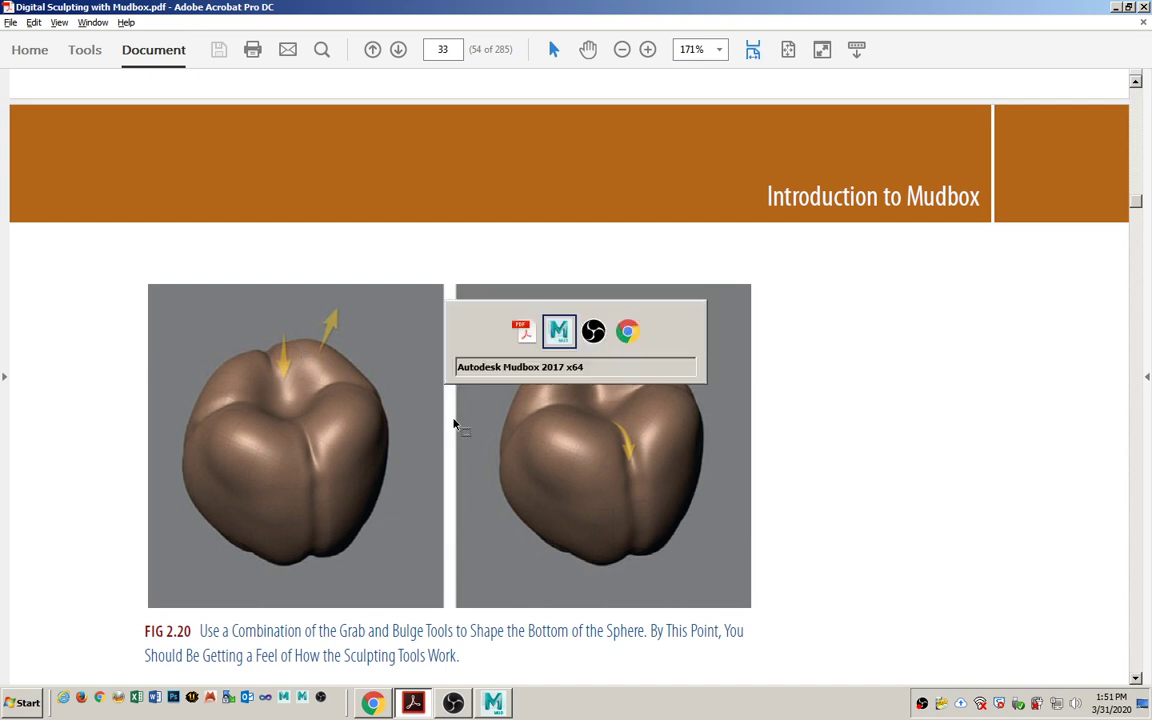
{"action": "left_click_drag", "start_coordinate": [486, 445], "coordinate": [594, 280], "text": "alt"}
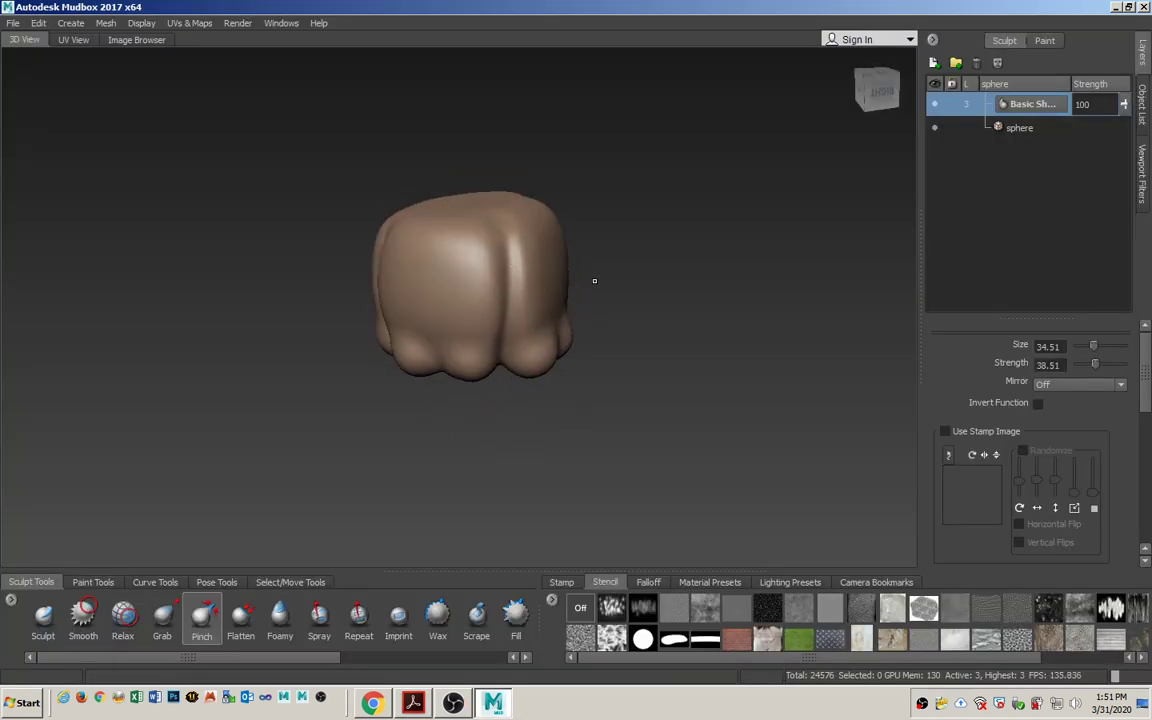
{"action": "right_click_drag", "start_coordinate": [594, 280], "coordinate": [483, 238], "text": "alt"}
{"action": "middle_click_drag", "start_coordinate": [483, 238], "coordinate": [483, 310], "text": "alt"}
{"action": "right_click_drag", "start_coordinate": [234, 411], "coordinate": [507, 371], "text": "alt"}
{"action": "mouse_move", "coordinate": [507, 371]}
{"action": "left_mouse_down", "text": "alt"}
{"action": "mouse_move", "coordinate": [496, 360]}
{"action": "mouse_move", "coordinate": [530, 357]}
{"action": "mouse_move", "coordinate": [512, 331]}
{"action": "left_mouse_up", "text": "alt"}
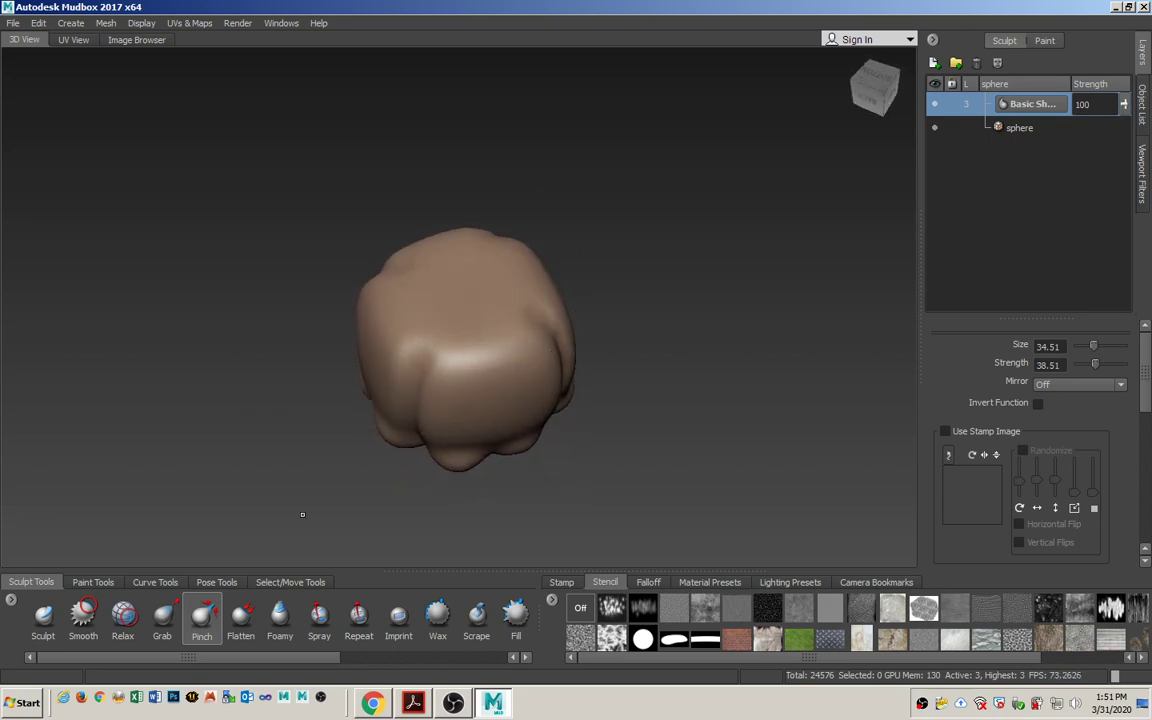
{"action": "left_click", "coordinate": [160, 622]}
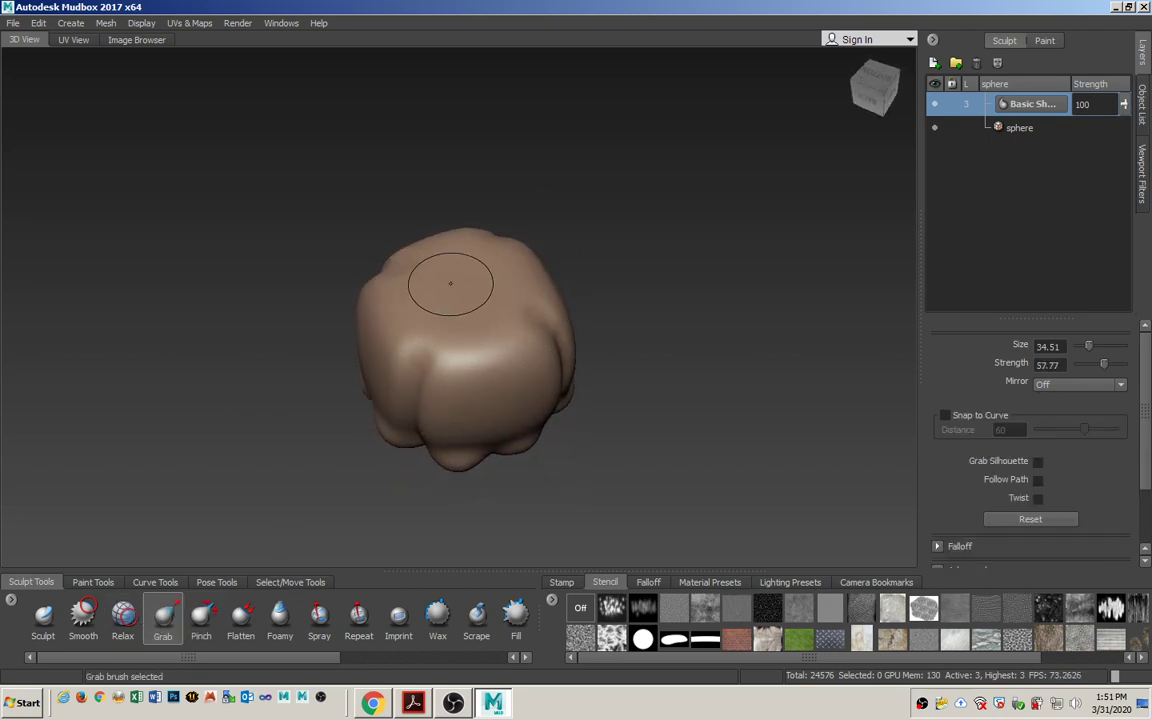
{"action": "left_click_drag", "start_coordinate": [454, 280], "coordinate": [476, 288]}
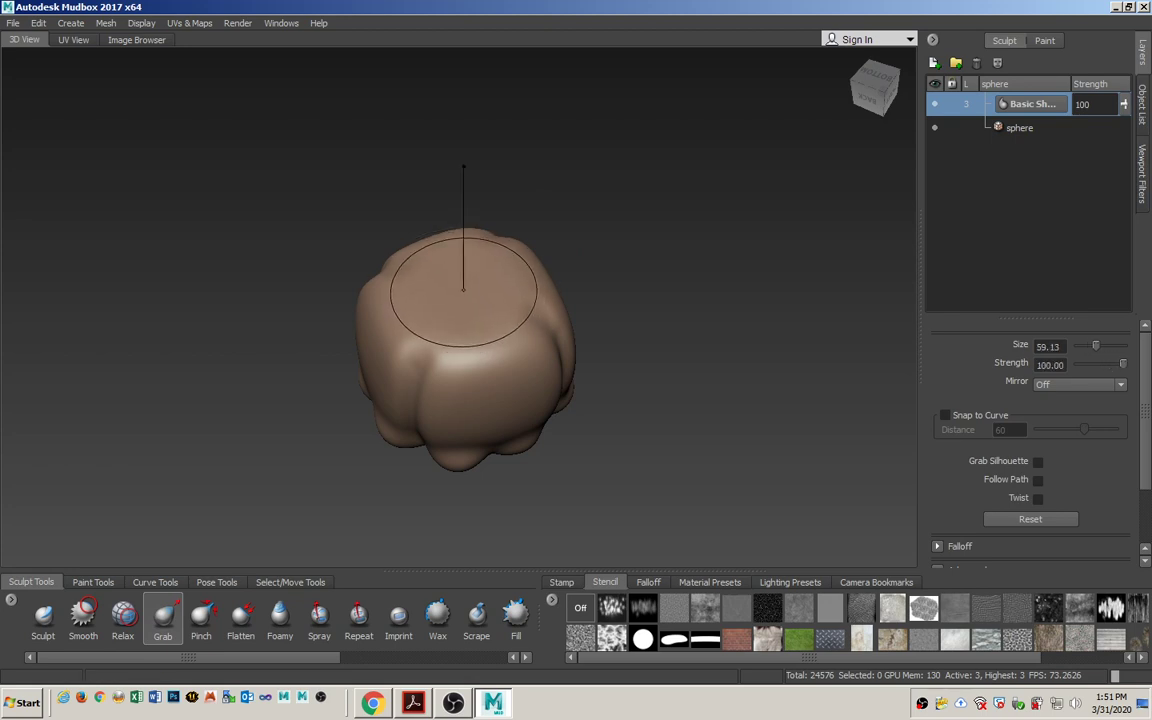
{"action": "left_click_drag", "start_coordinate": [463, 290], "coordinate": [505, 215]}
{"action": "mouse_move", "coordinate": [463, 288]}
{"action": "left_mouse_down"}
{"action": "mouse_move", "coordinate": [465, 302]}
{"action": "mouse_move", "coordinate": [566, 351]}
{"action": "left_mouse_up"}
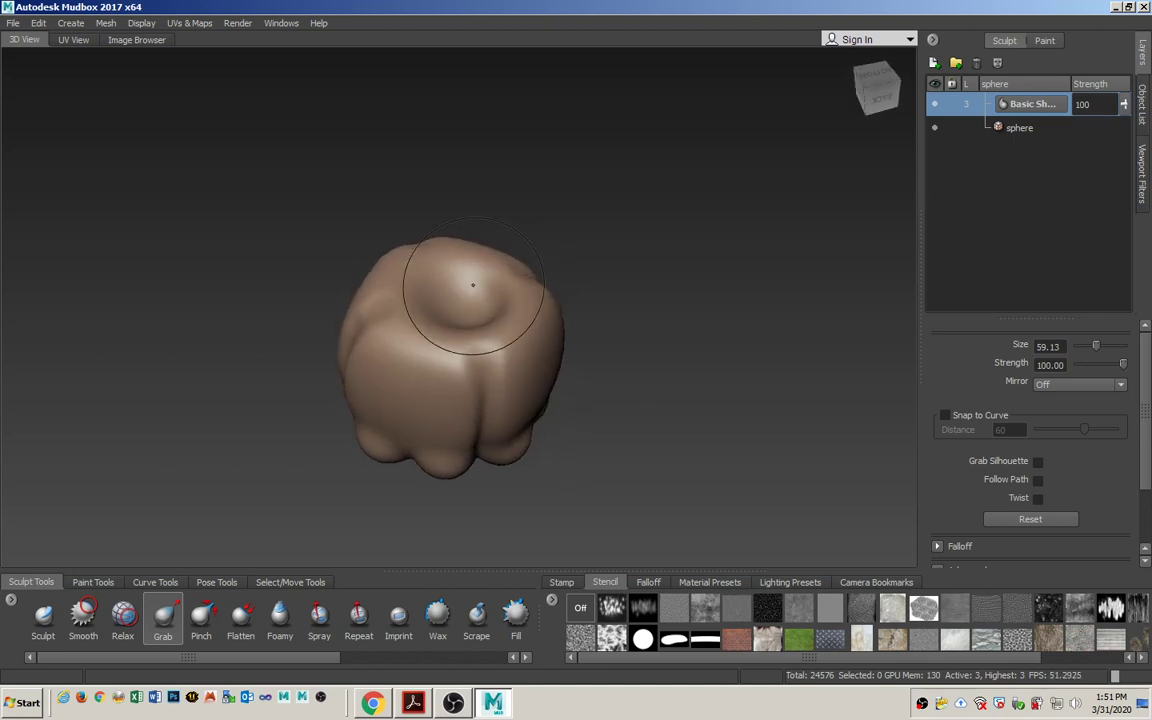
{"action": "mouse_move", "coordinate": [407, 270]}
{"action": "left_mouse_down"}
{"action": "mouse_move", "coordinate": [455, 305]}
{"action": "mouse_move", "coordinate": [416, 327]}
{"action": "left_mouse_up"}
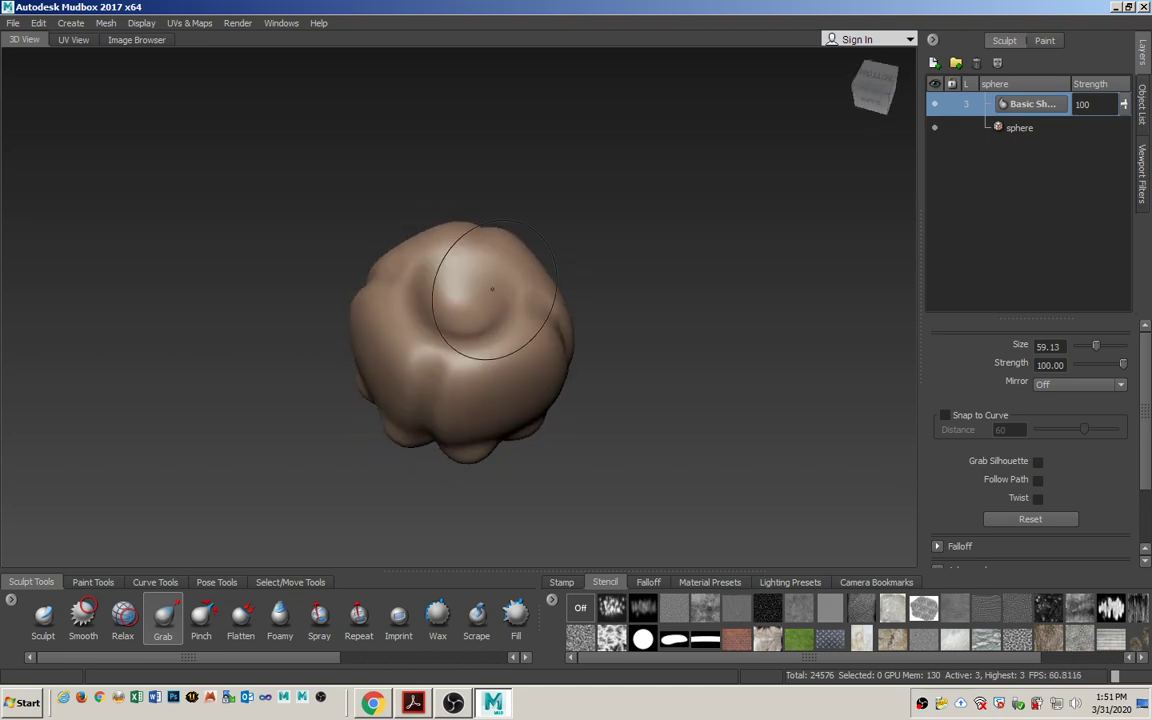
{"action": "left_click_drag", "start_coordinate": [470, 293], "coordinate": [463, 348]}
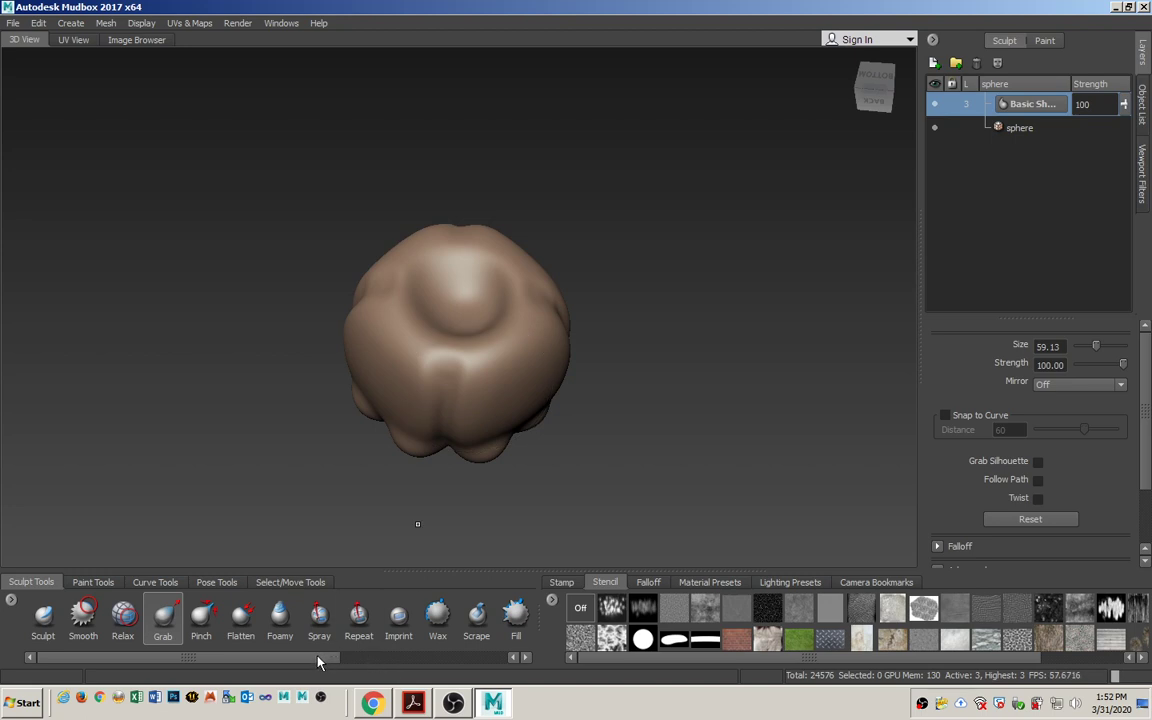
- Carve grooves between the sections around the bottom hollow using the inverted Bulge tool at size 23.38 and strength 14.14
{"action": "mouse_move", "coordinate": [317, 656]}
{"action": "left_mouse_down"}
{"action": "mouse_move", "coordinate": [358, 655]}
{"action": "mouse_move", "coordinate": [247, 655]}
{"action": "left_mouse_up"}
{"action": "left_click_drag", "start_coordinate": [328, 656], "coordinate": [435, 656]}
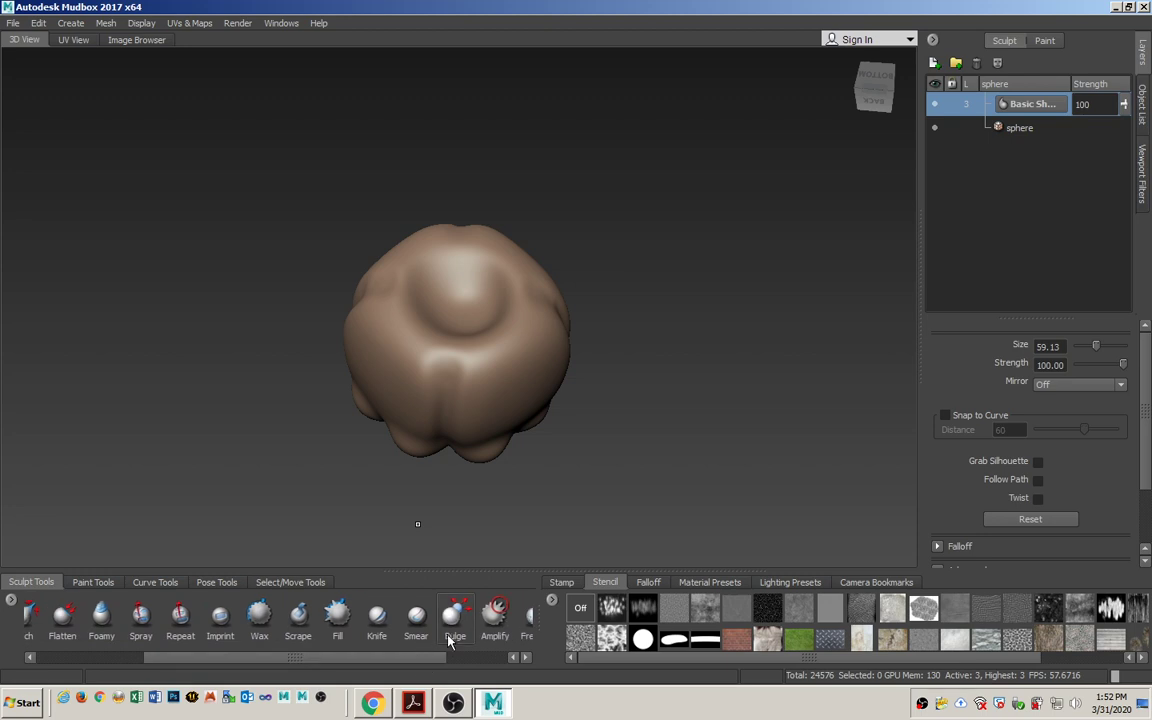
{"action": "left_click", "coordinate": [452, 630]}
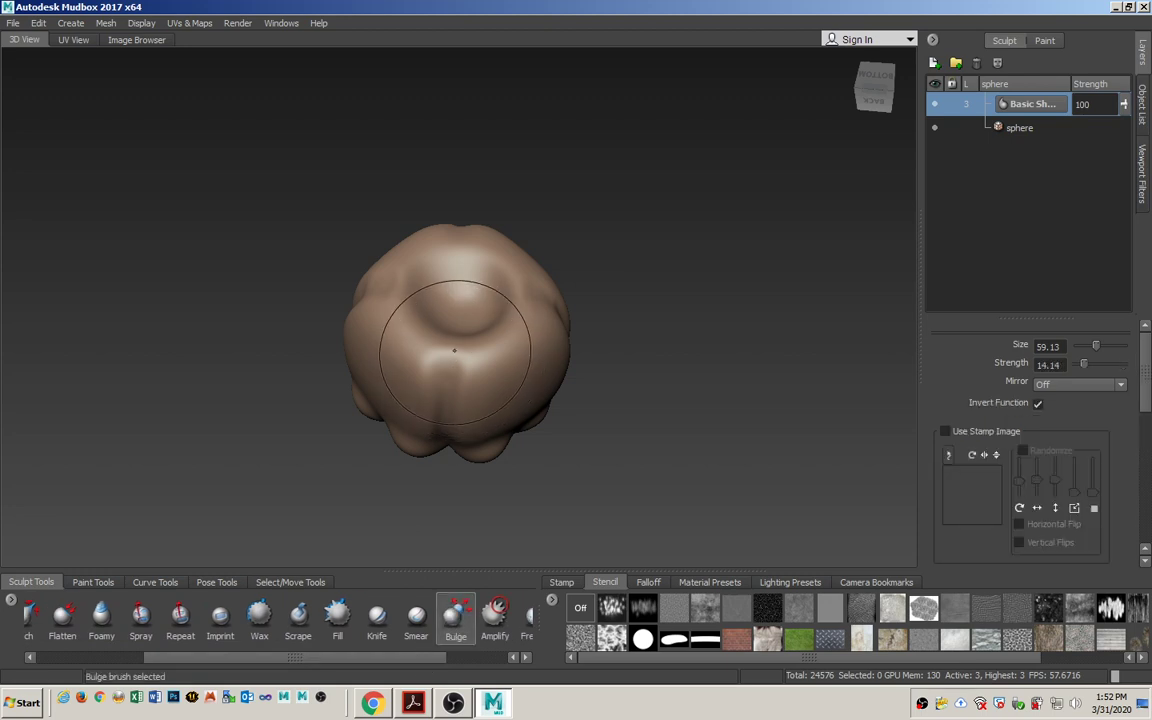
{"action": "left_click_drag", "start_coordinate": [454, 350], "coordinate": [424, 352]}
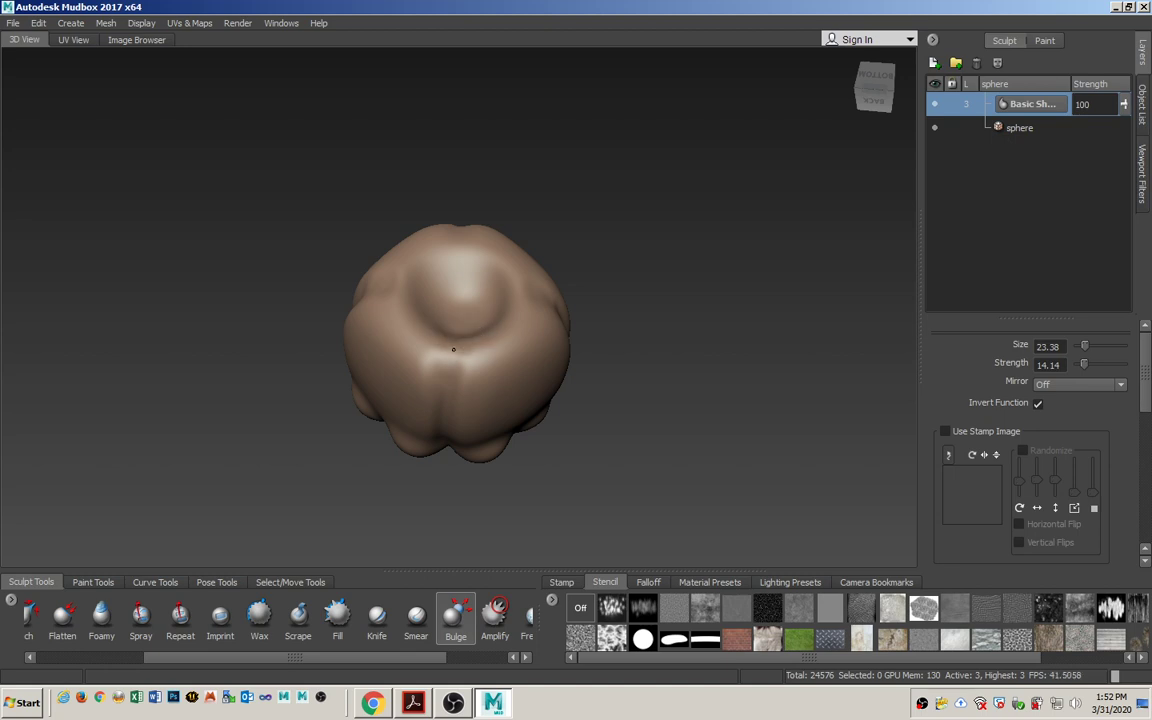
{"action": "mouse_move", "coordinate": [381, 266]}
{"action": "left_mouse_down", "text": "alt"}
{"action": "mouse_move", "coordinate": [350, 270]}
{"action": "mouse_move", "coordinate": [442, 260]}
{"action": "mouse_move", "coordinate": [450, 231]}
{"action": "mouse_move", "coordinate": [455, 255]}
{"action": "left_mouse_up", "text": "alt"}
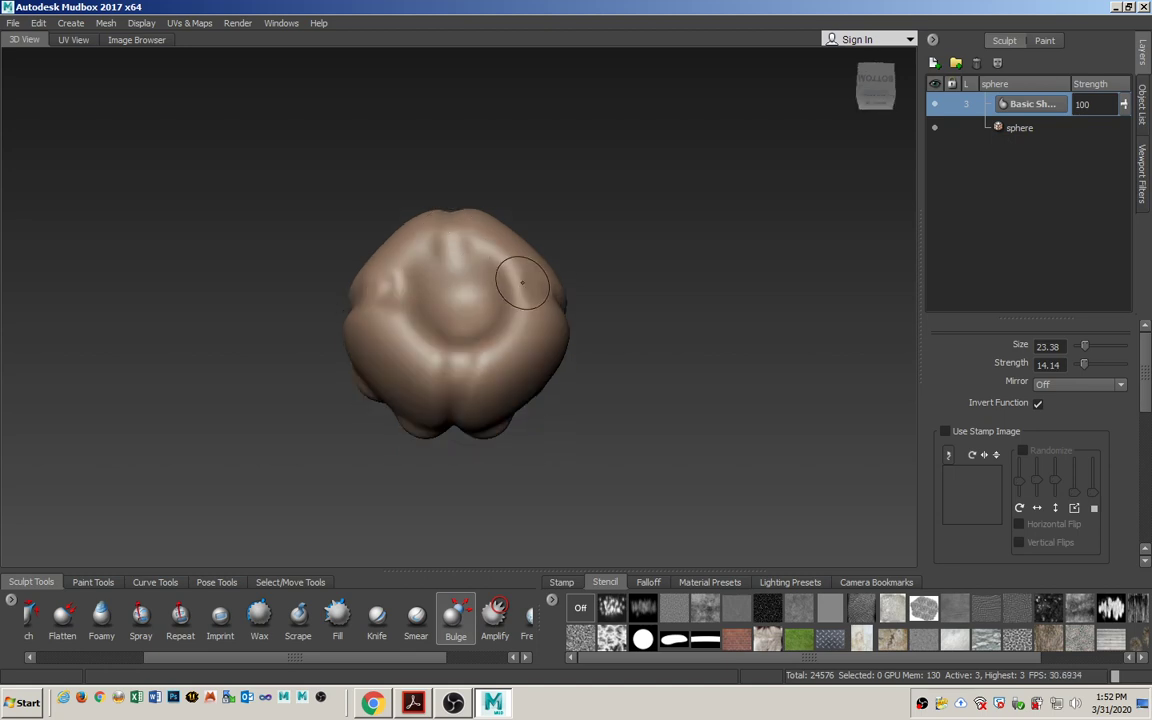
{"action": "left_click_drag", "start_coordinate": [424, 296], "coordinate": [496, 299], "text": "alt"}
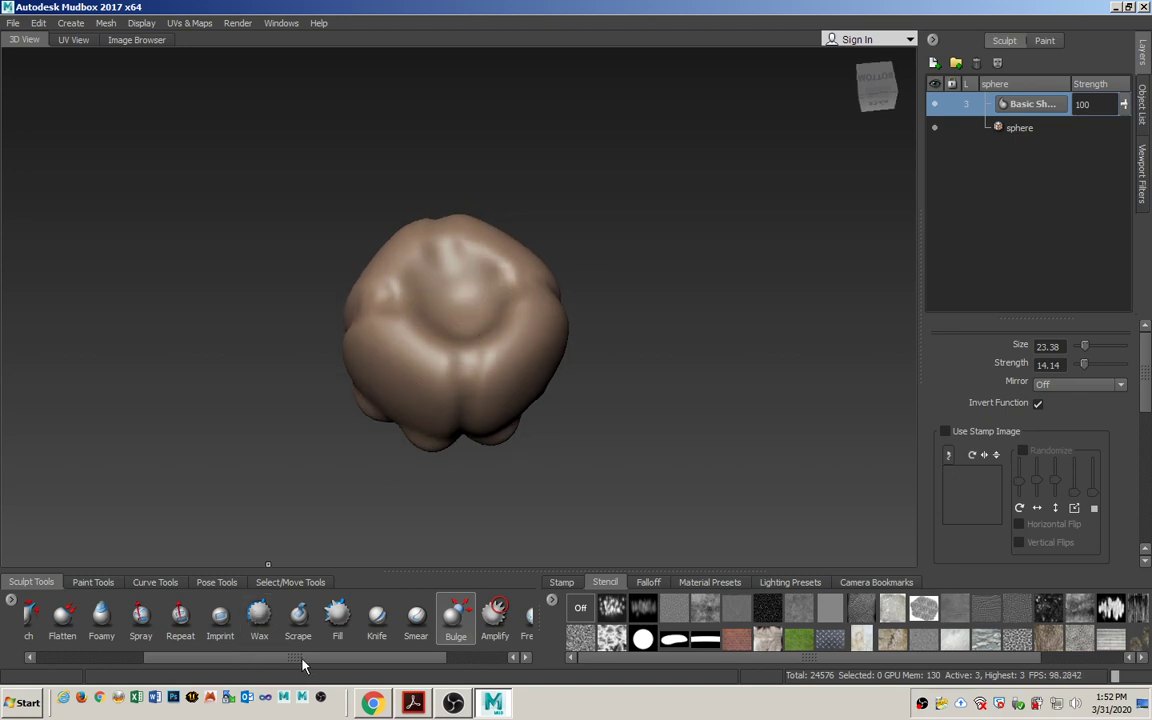
- Turn off Bulge inversion and swell the bottom end of each section at size 48.34 and strength 14.14
{"action": "left_click_drag", "start_coordinate": [429, 494], "coordinate": [432, 520], "text": "alt"}
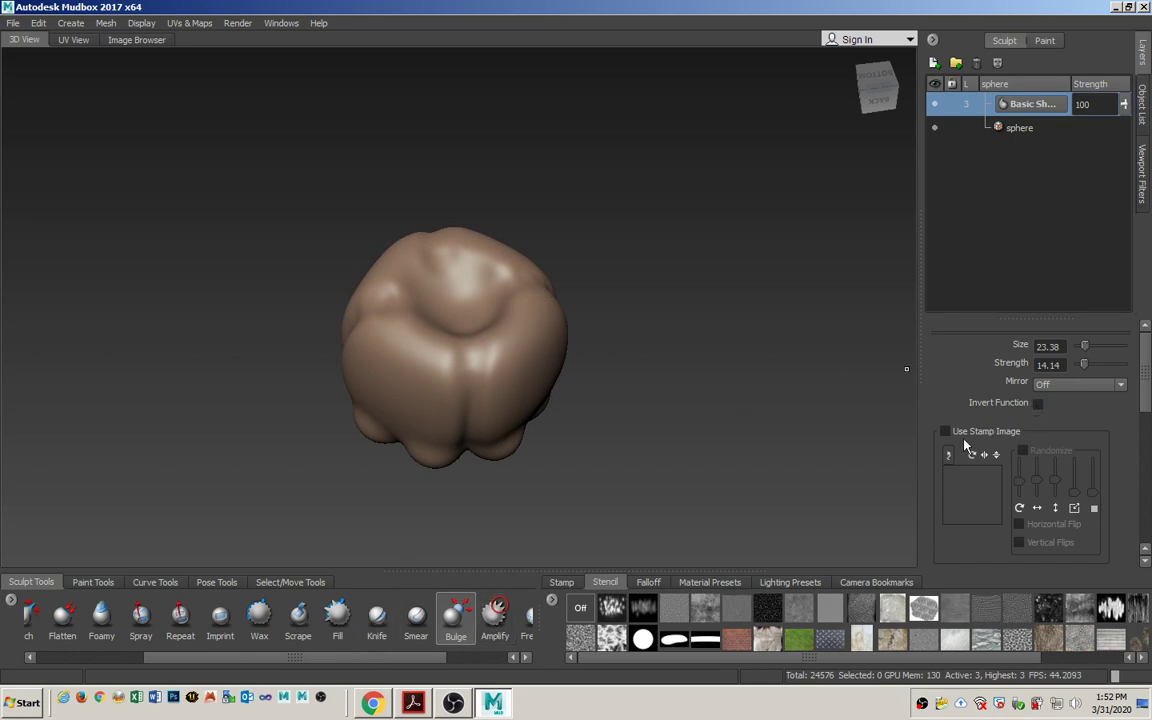
{"action": "left_click_drag", "start_coordinate": [545, 348], "coordinate": [514, 312], "text": "alt"}
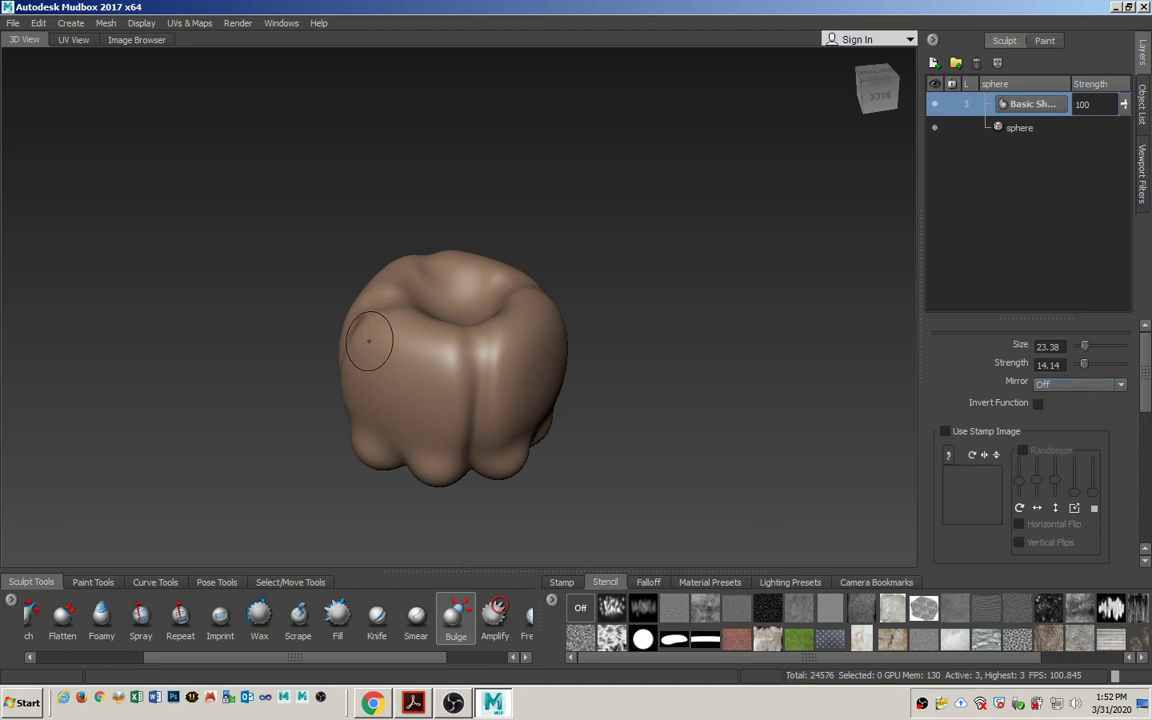
{"action": "mouse_move", "coordinate": [407, 334]}
{"action": "left_mouse_down"}
{"action": "mouse_move", "coordinate": [450, 334]}
{"action": "mouse_move", "coordinate": [401, 306]}
{"action": "left_mouse_up"}
{"action": "left_click_drag", "start_coordinate": [503, 315], "coordinate": [522, 292]}
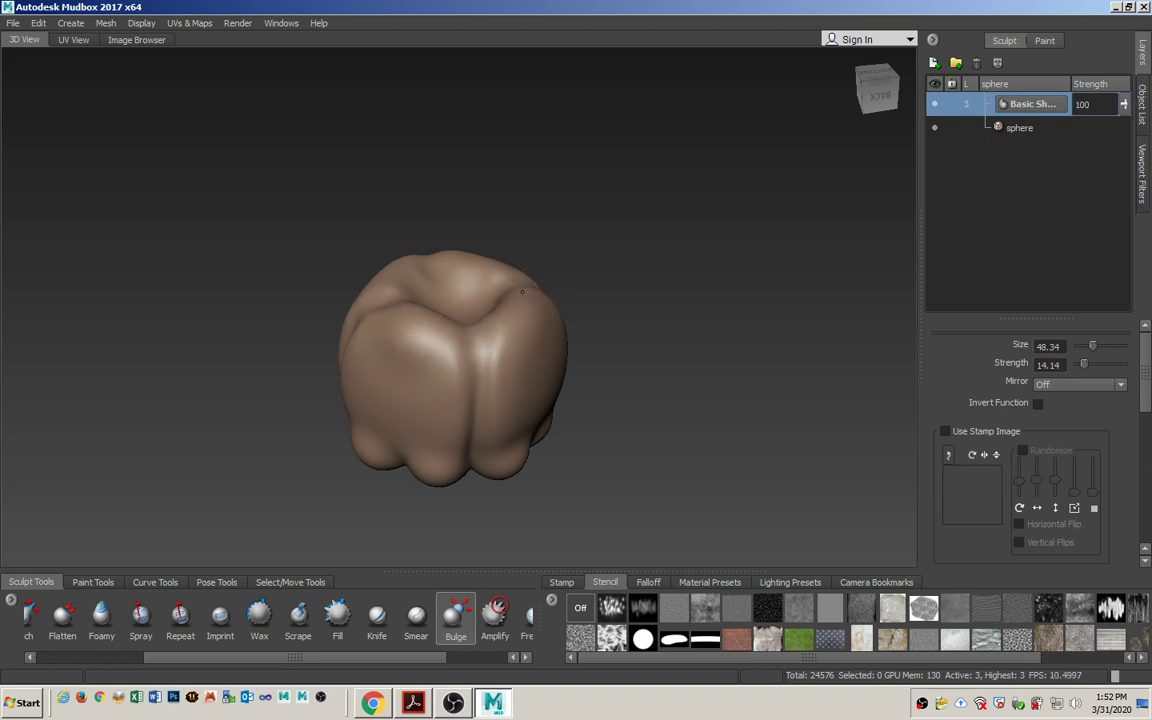
{"action": "left_click_drag", "start_coordinate": [399, 400], "coordinate": [512, 365], "text": "alt"}
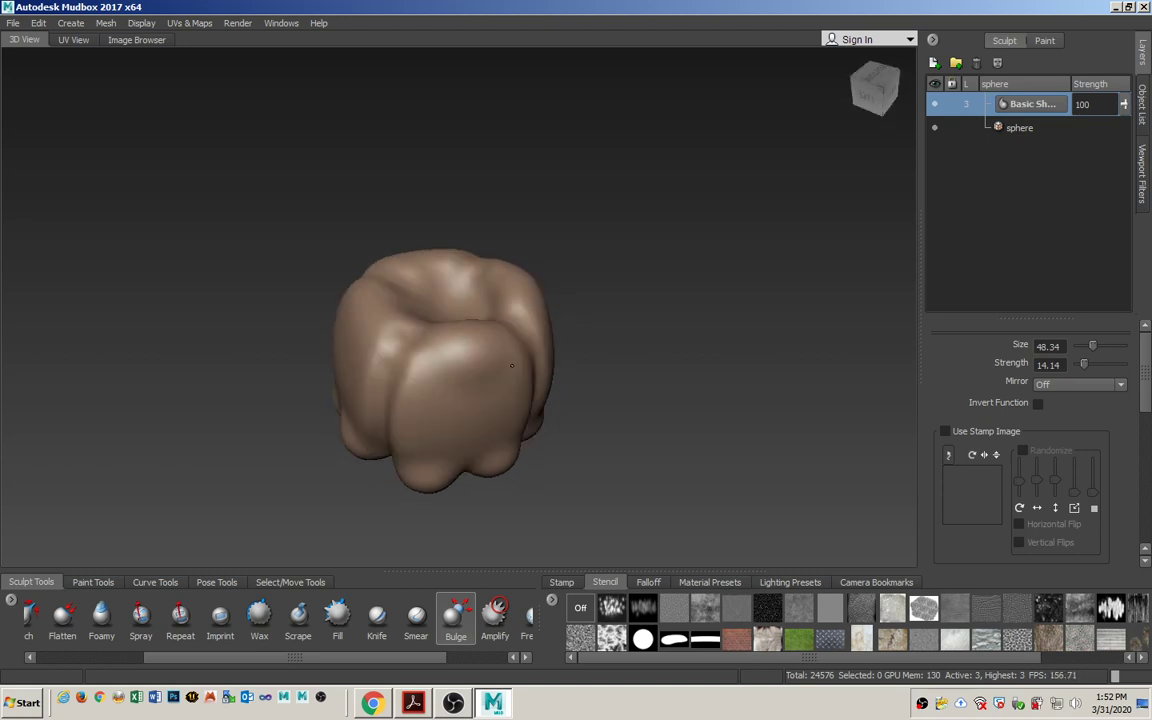
{"action": "mouse_move", "coordinate": [404, 318]}
{"action": "left_mouse_down"}
{"action": "mouse_move", "coordinate": [426, 302]}
{"action": "mouse_move", "coordinate": [368, 326]}
{"action": "mouse_move", "coordinate": [445, 275]}
{"action": "mouse_move", "coordinate": [440, 300]}
{"action": "mouse_move", "coordinate": [495, 390]}
{"action": "left_mouse_up"}
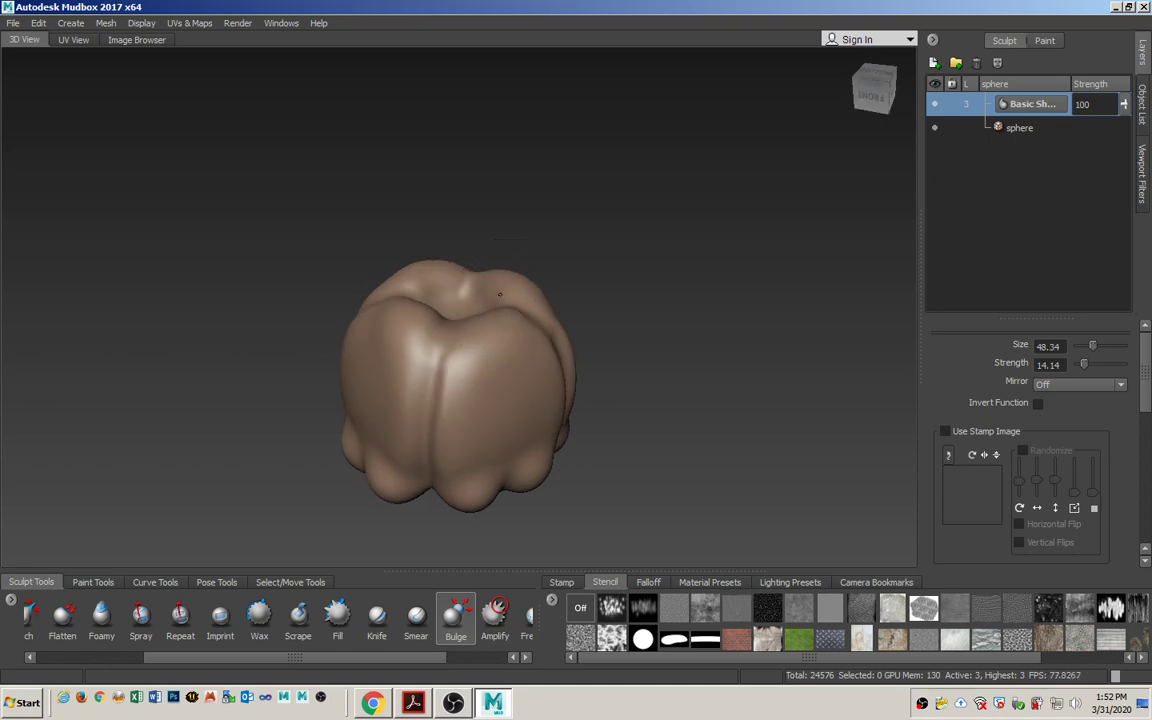
{"action": "left_click_drag", "start_coordinate": [453, 375], "coordinate": [469, 384], "text": "alt"}
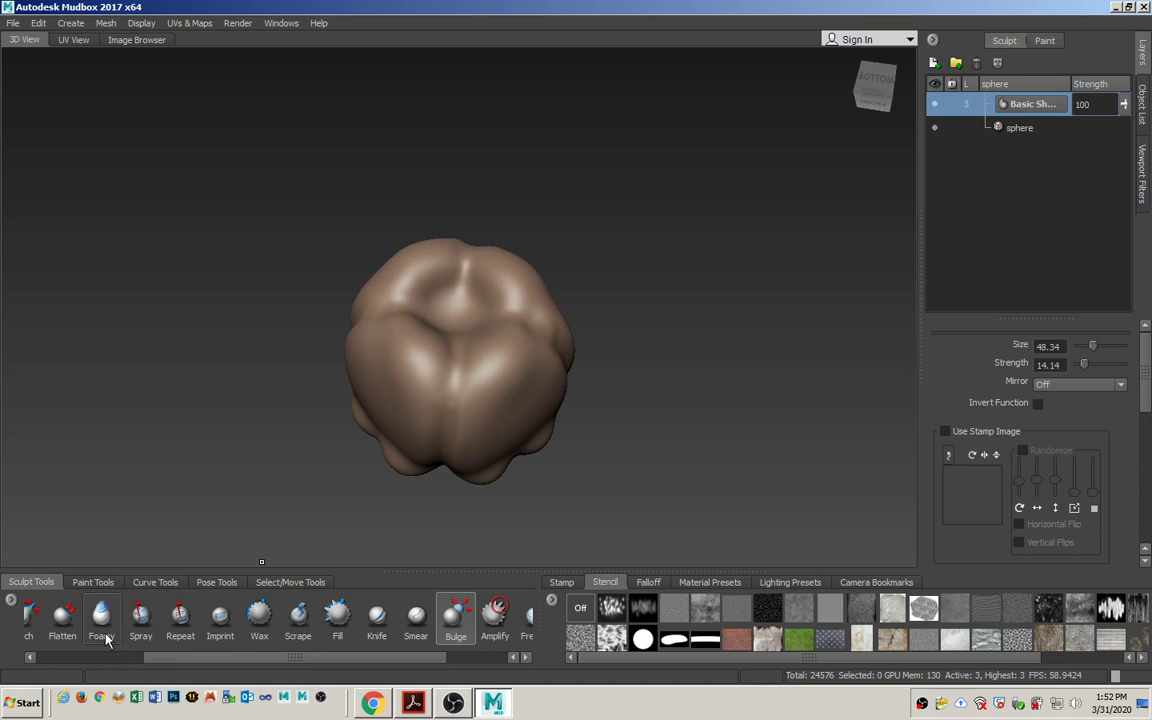
- Deepen the central hollow where the bottom lobes meet with the Grab tool at size 48.34 and strength 100
{"action": "left_click_drag", "start_coordinate": [180, 658], "coordinate": [121, 658]}
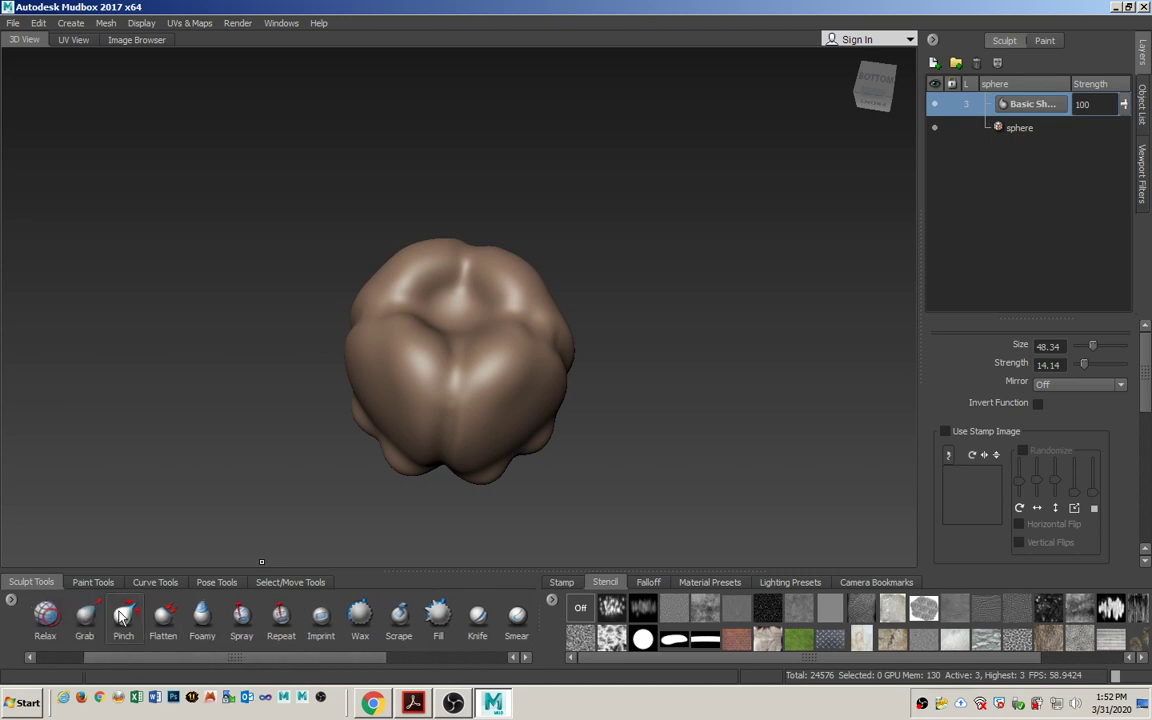
{"action": "left_click", "coordinate": [85, 615]}
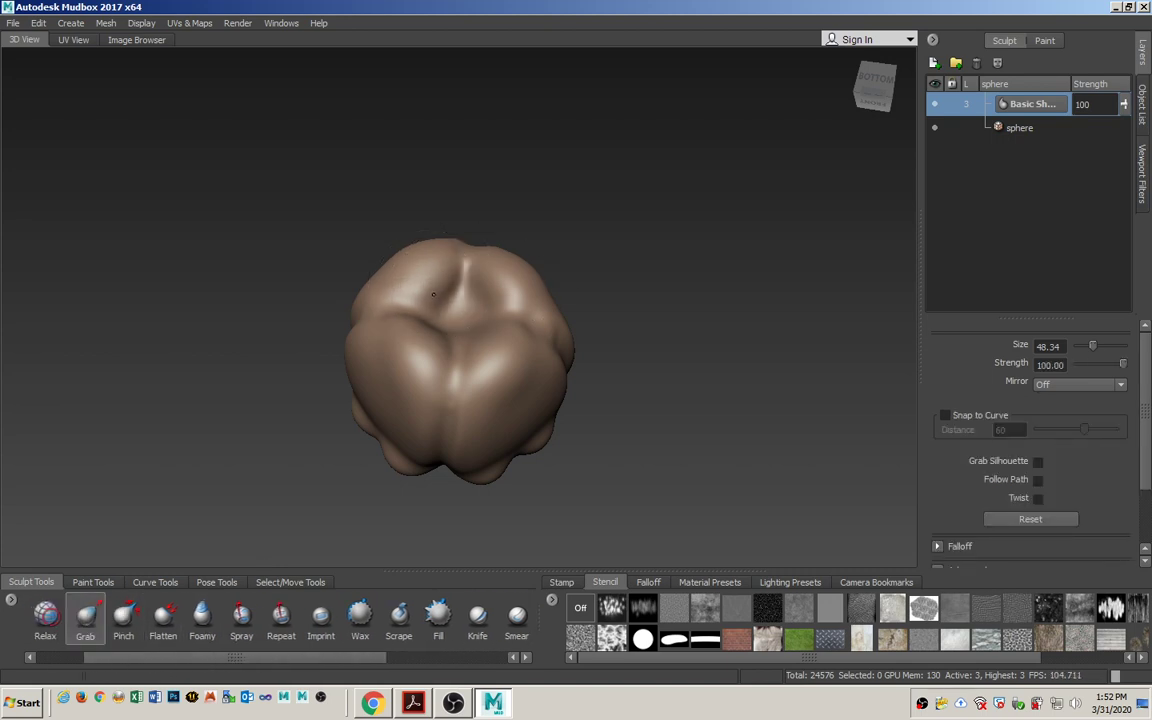
{"action": "mouse_move", "coordinate": [496, 297]}
{"action": "left_mouse_down"}
{"action": "mouse_move", "coordinate": [465, 275]}
{"action": "mouse_move", "coordinate": [488, 330]}
{"action": "mouse_move", "coordinate": [438, 327]}
{"action": "mouse_move", "coordinate": [447, 322]}
{"action": "left_mouse_up"}
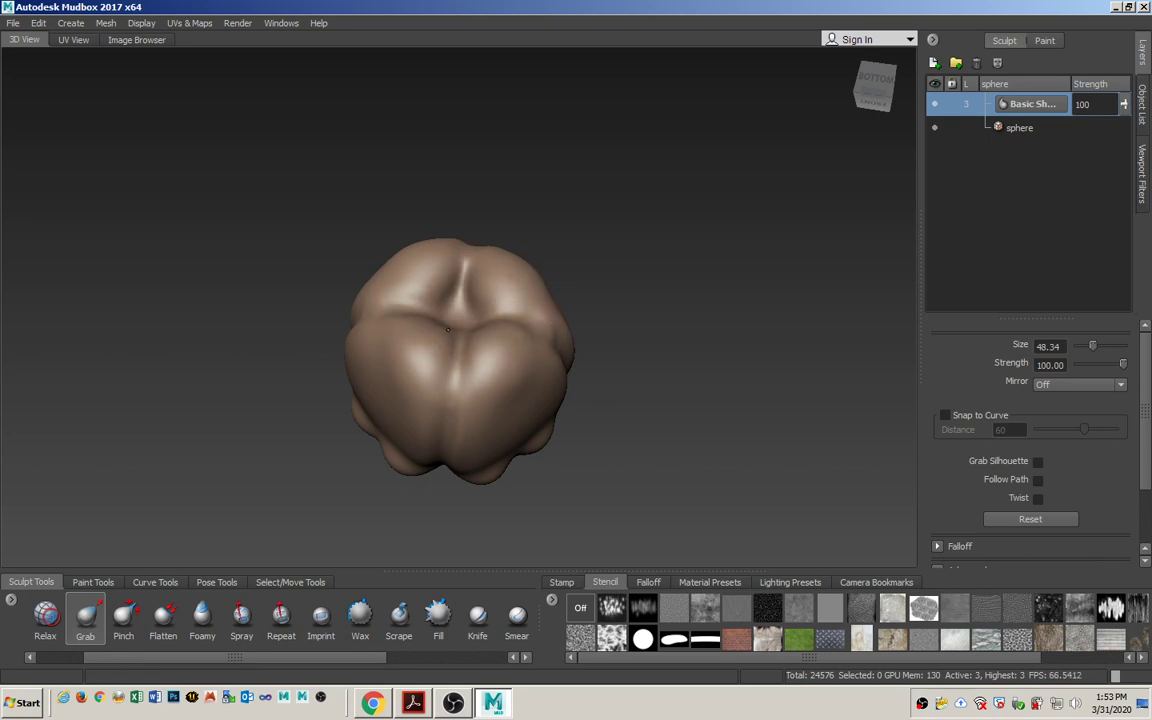
{"action": "left_click_drag", "start_coordinate": [473, 355], "coordinate": [477, 308], "text": "alt"}
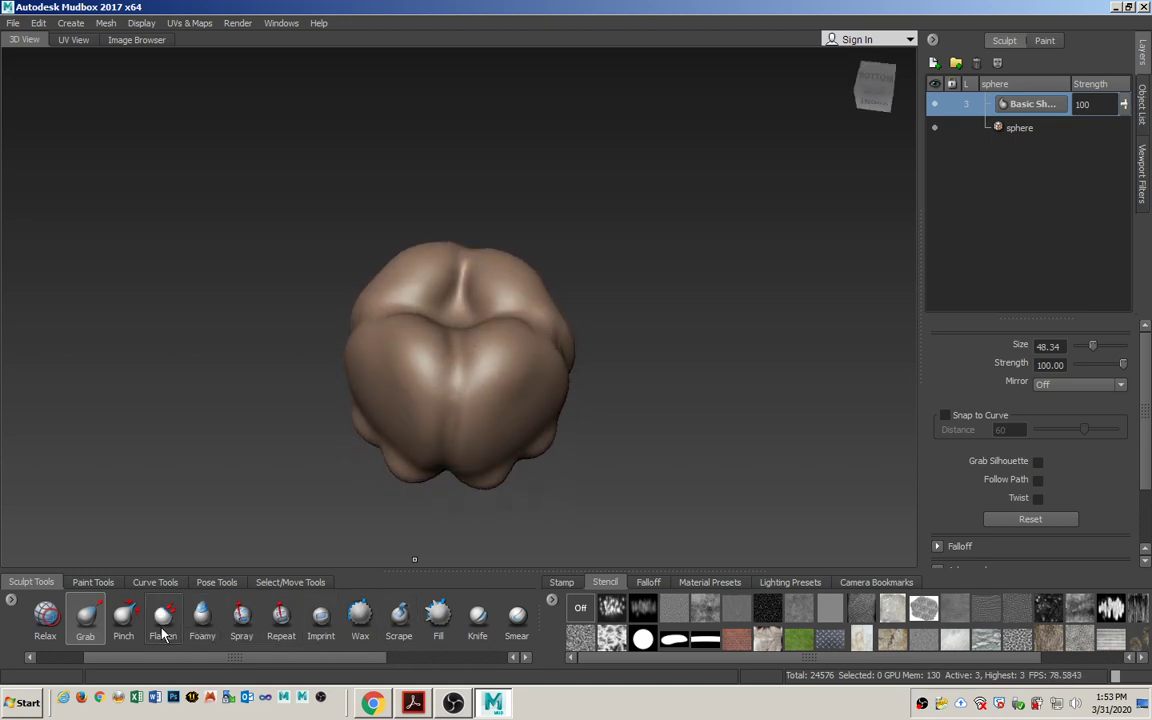
- Tighten the grooves between the bottom lobes and up the sides with the Pinch tool at size 48.34 and strength 38.51
{"action": "left_click", "coordinate": [124, 617]}
{"action": "mouse_move", "coordinate": [453, 322]}
{"action": "left_mouse_down"}
{"action": "mouse_move", "coordinate": [447, 383]}
{"action": "mouse_move", "coordinate": [459, 347]}
{"action": "left_mouse_up"}
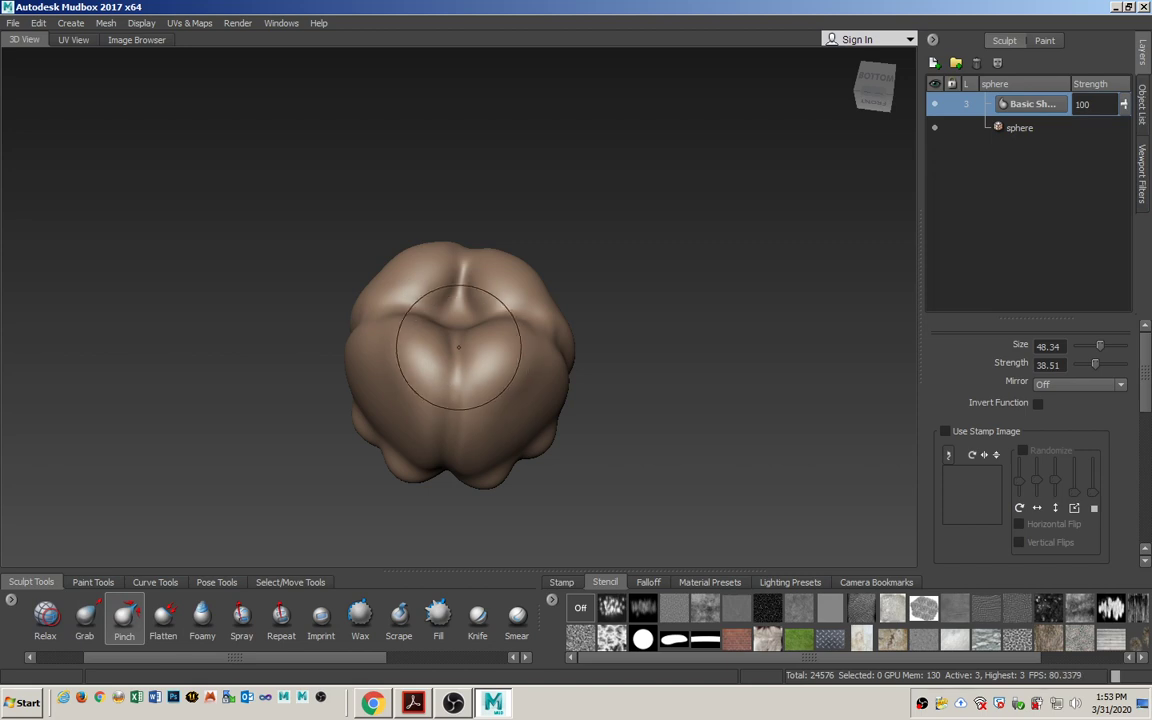
{"action": "left_click_drag", "start_coordinate": [368, 323], "coordinate": [404, 343], "text": "alt"}
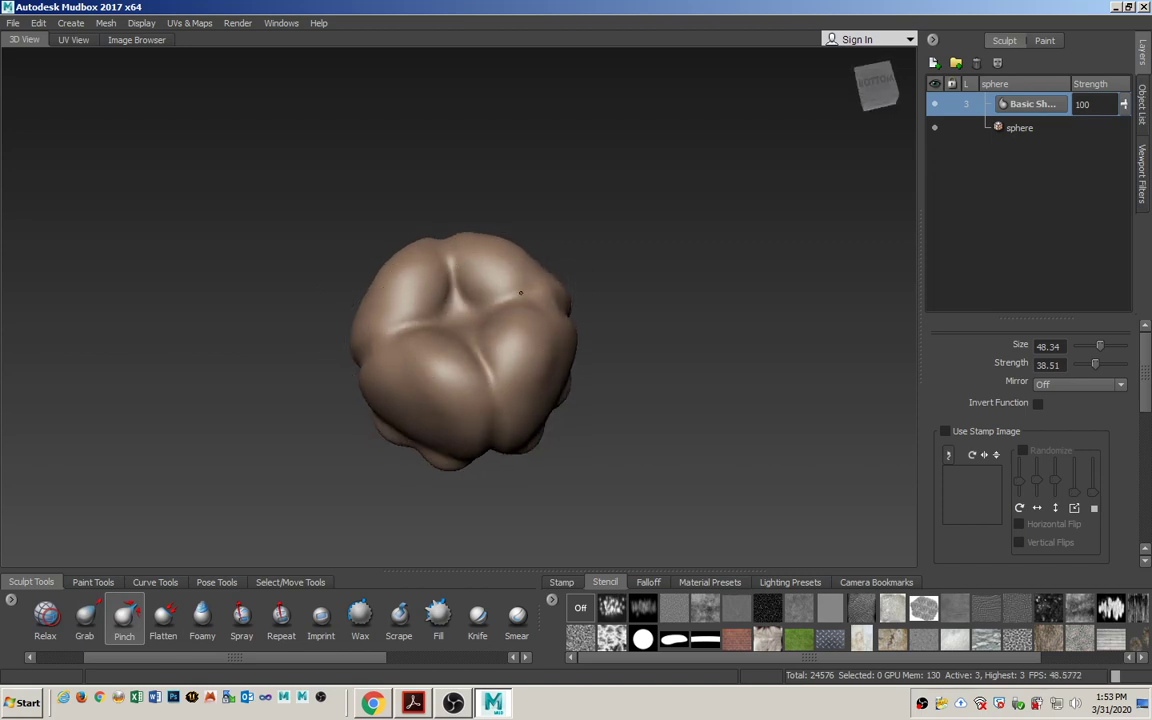
{"action": "mouse_move", "coordinate": [453, 298]}
{"action": "left_mouse_down", "text": "alt"}
{"action": "mouse_move", "coordinate": [466, 237]}
{"action": "mouse_move", "coordinate": [445, 240]}
{"action": "mouse_move", "coordinate": [453, 253]}
{"action": "mouse_move", "coordinate": [443, 208]}
{"action": "left_mouse_up", "text": "alt"}
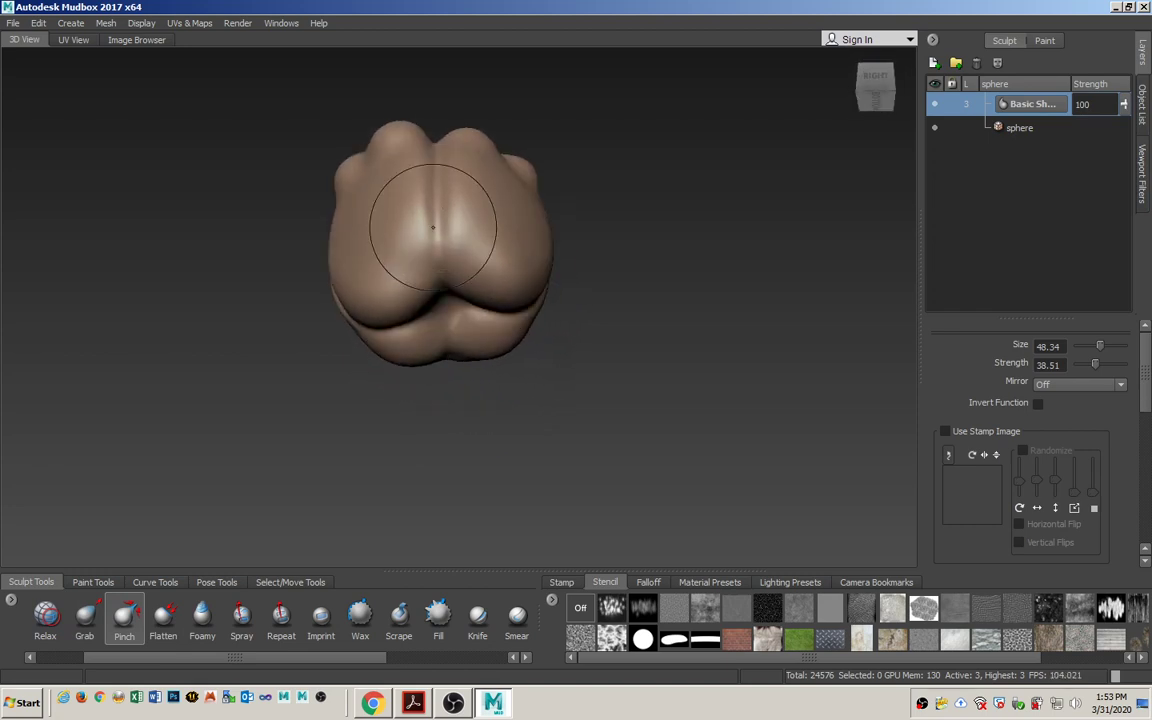
{"action": "left_click_drag", "start_coordinate": [431, 270], "coordinate": [419, 244], "text": "alt"}
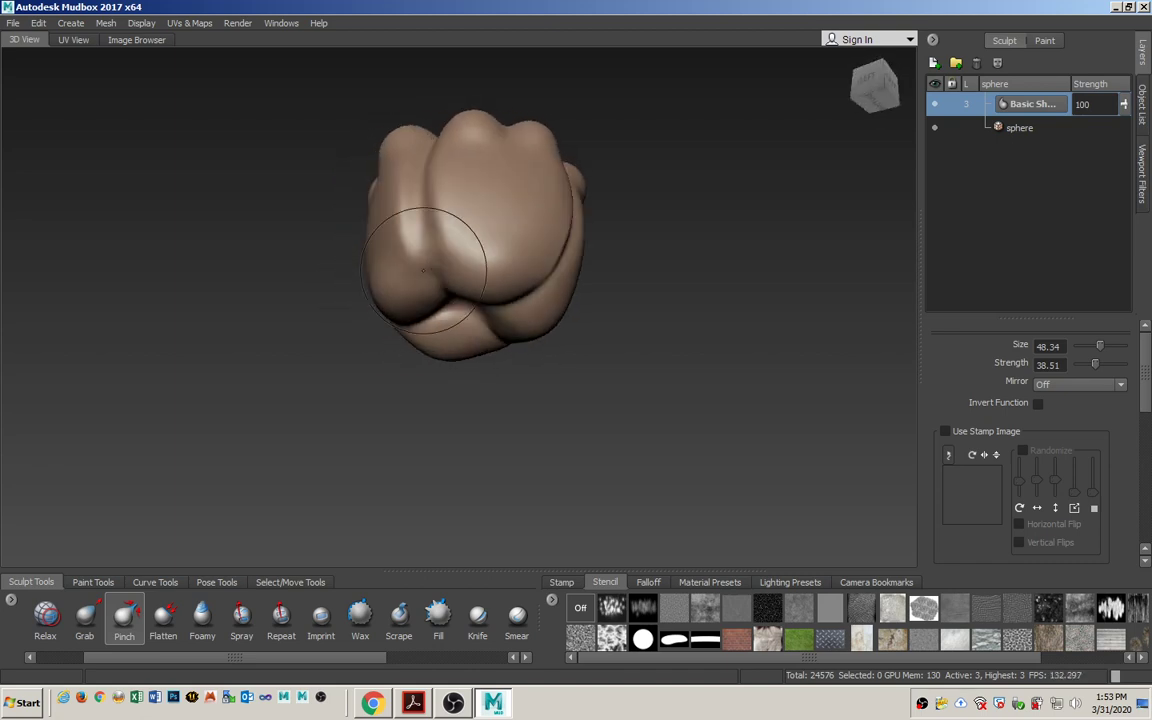
{"action": "mouse_move", "coordinate": [415, 178]}
{"action": "left_mouse_down", "text": "alt"}
{"action": "mouse_move", "coordinate": [556, 372]}
{"action": "mouse_move", "coordinate": [792, 328]}
{"action": "mouse_move", "coordinate": [790, 342]}
{"action": "left_mouse_up", "text": "alt"}
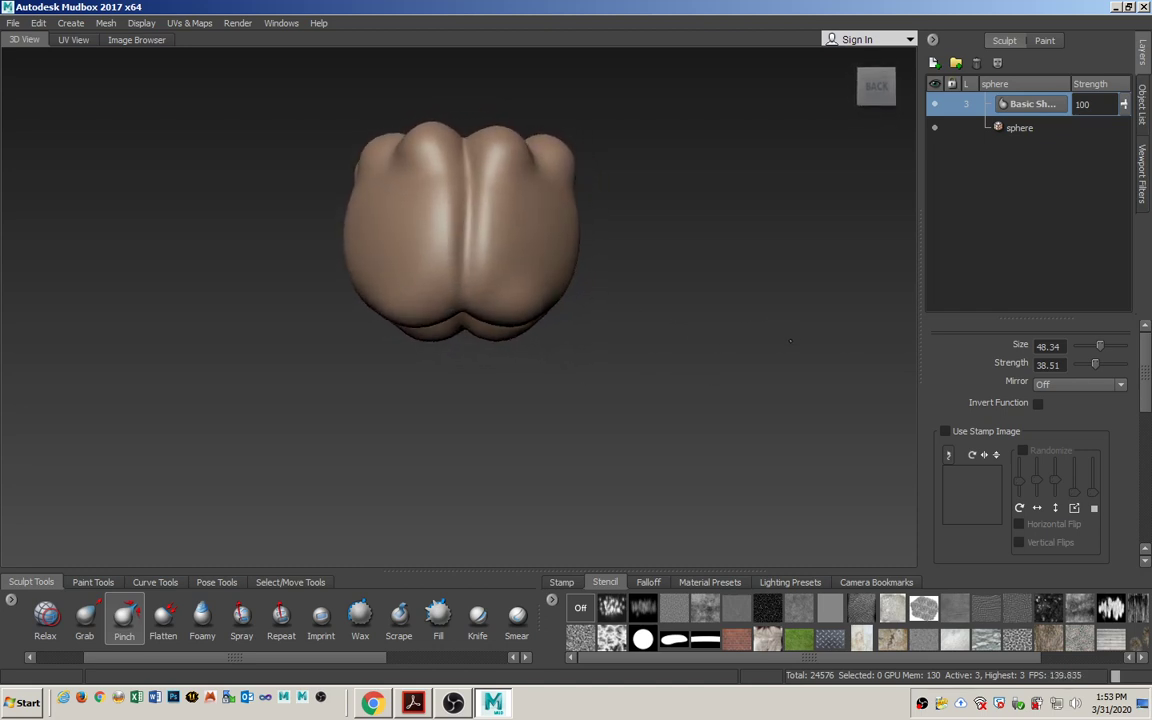
- Switch to the textbook PDF and read the bell-shaping and groove-pinching instructions around Figure 2.21
{"action": "key", "text": "alt+Tab"}
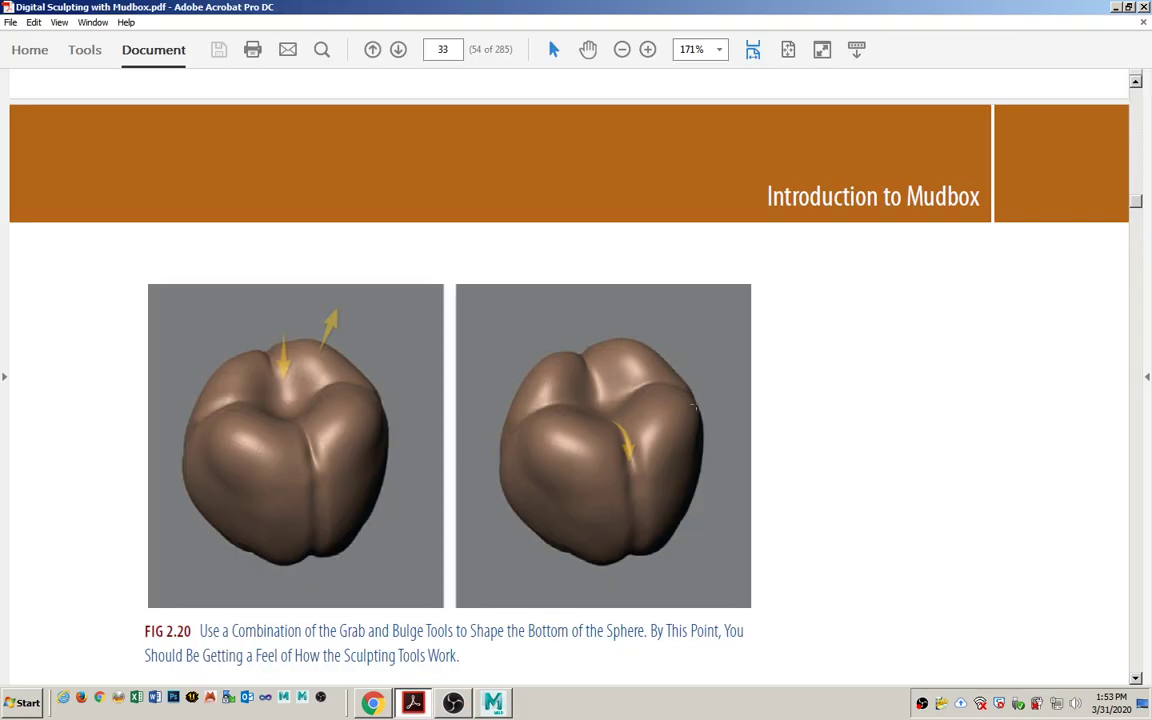
{"action": "scroll", "coordinate": [818, 357], "scroll_direction": "down", "scroll_amount": 10}
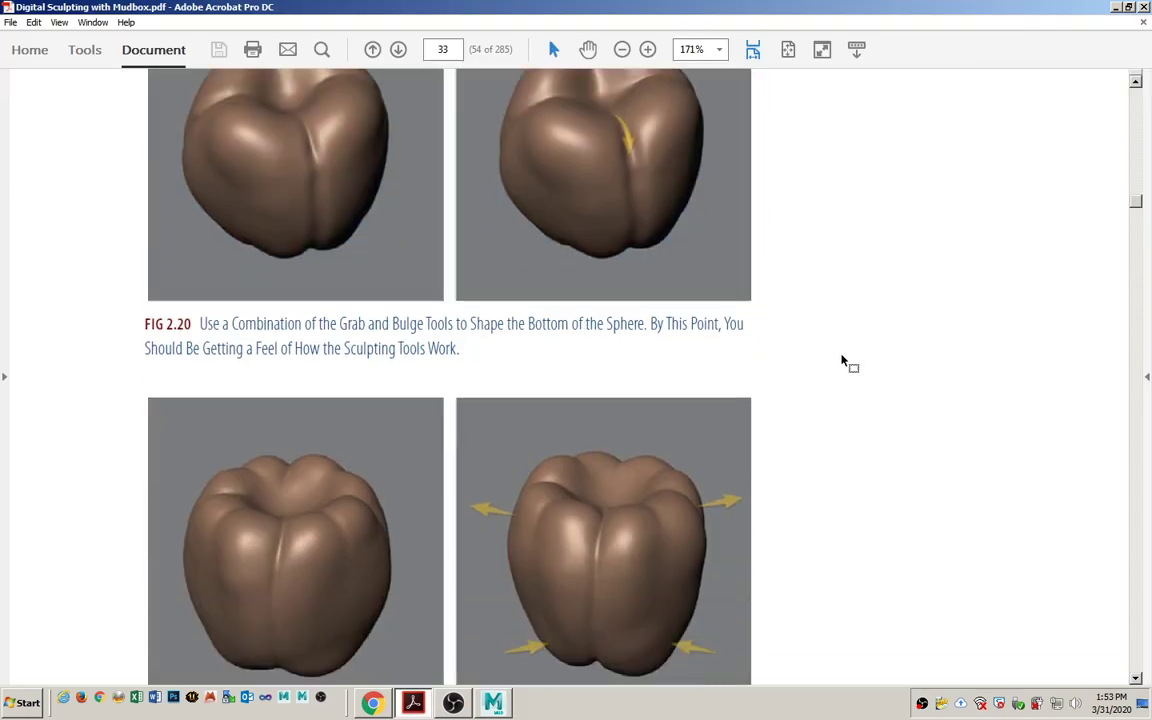
{"action": "scroll", "coordinate": [800, 338], "scroll_direction": "down", "scroll_amount": 2}
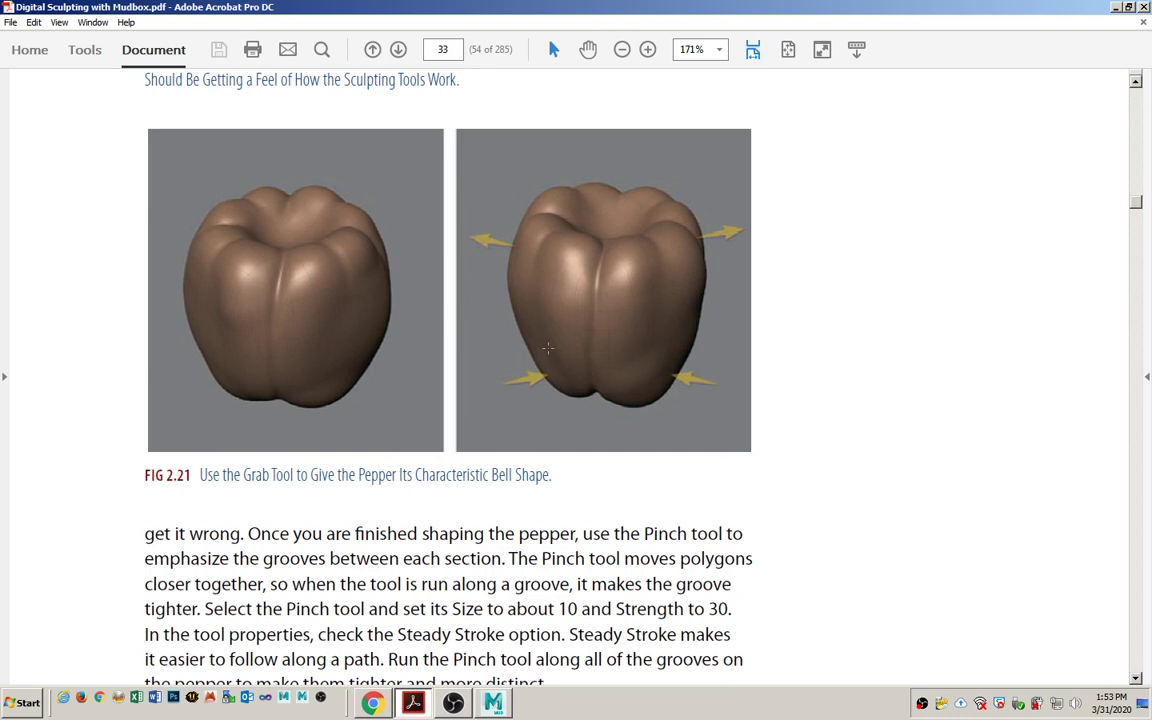
- Switch back to Mudbox and push the pepper's lower sides inward with the Grab tool at size 111.13 and strength 100
{"action": "key", "text": "alt+Tab"}
{"action": "left_click_drag", "start_coordinate": [545, 328], "coordinate": [496, 346], "text": "alt"}
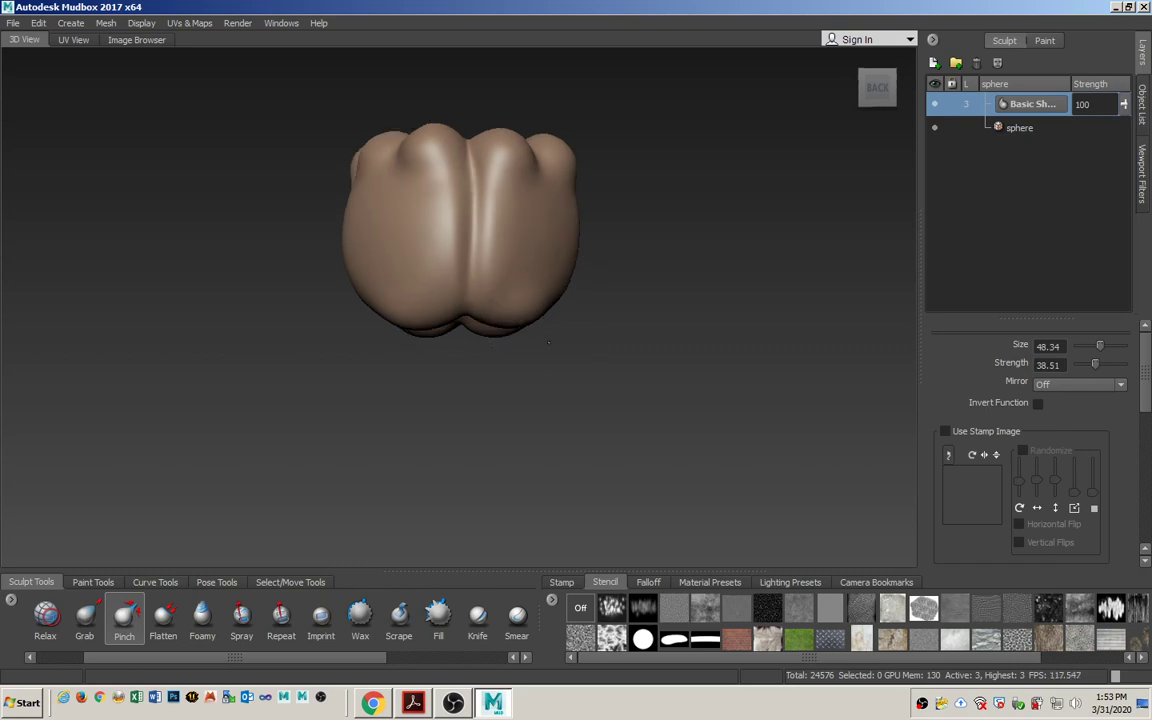
{"action": "left_click", "coordinate": [84, 620]}
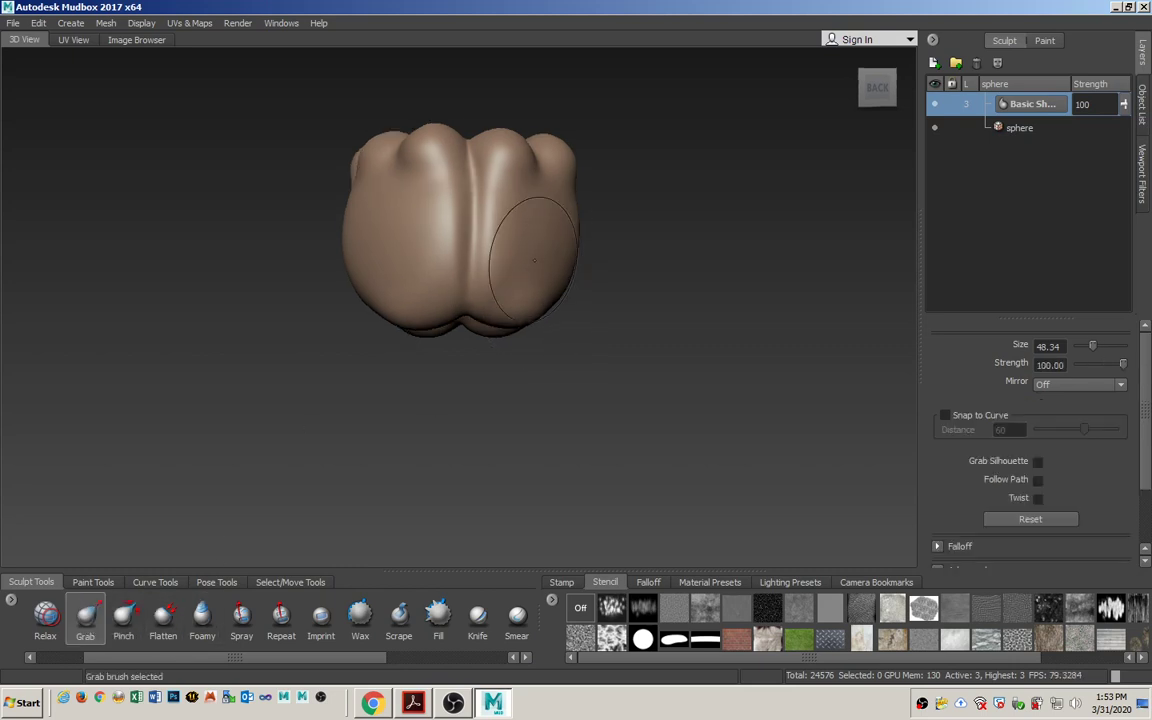
{"action": "key", "text": "b"}
{"action": "left_click_drag", "start_coordinate": [506, 268], "coordinate": [596, 266]}
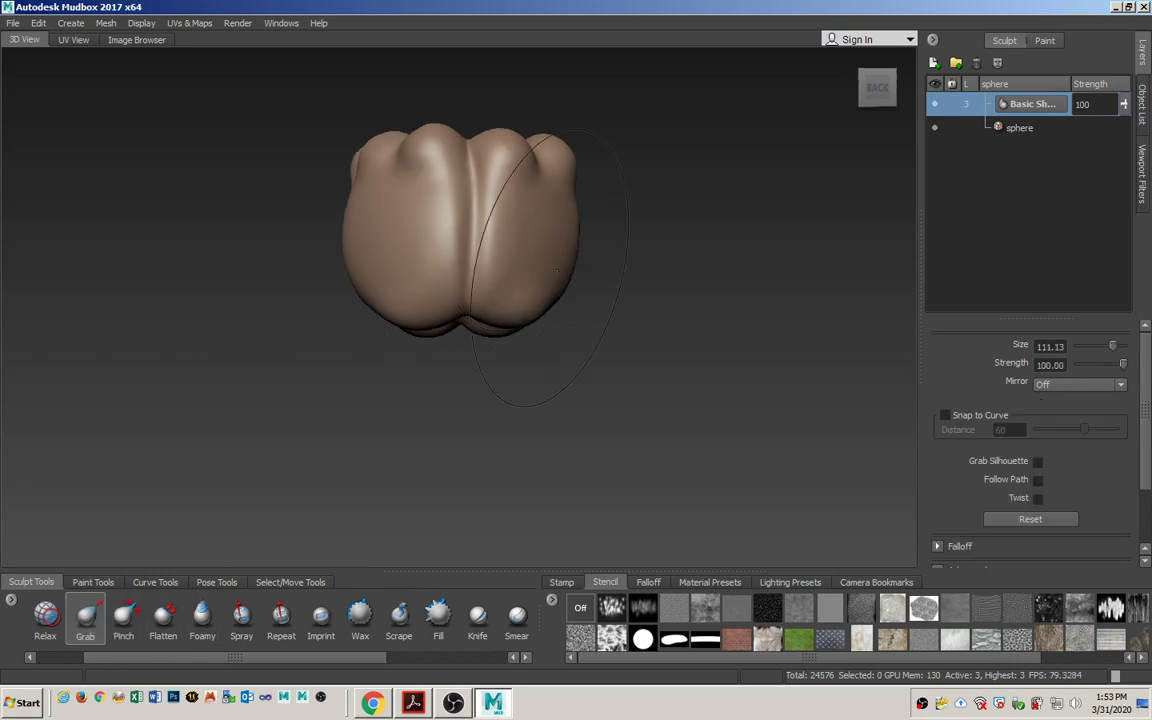
{"action": "left_click_drag", "start_coordinate": [523, 359], "coordinate": [550, 290], "text": "alt"}
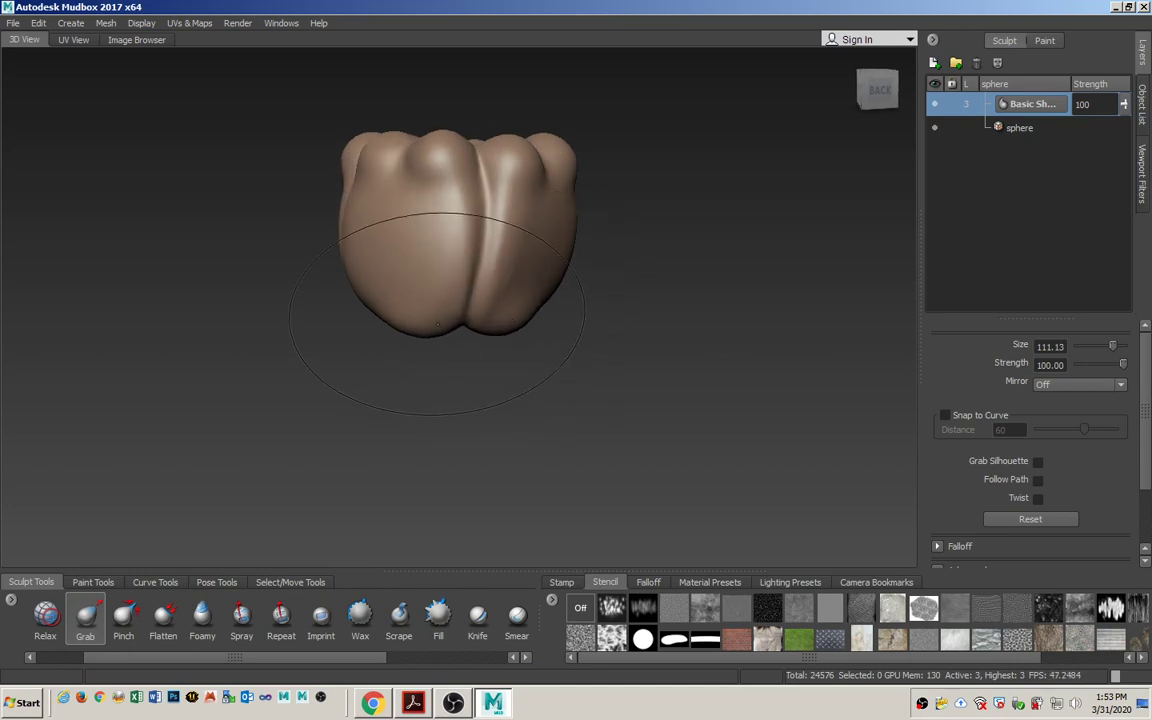
{"action": "mouse_move", "coordinate": [397, 307]}
{"action": "left_mouse_down", "text": "alt"}
{"action": "mouse_move", "coordinate": [350, 310]}
{"action": "mouse_move", "coordinate": [440, 312]}
{"action": "left_mouse_up", "text": "alt"}
{"action": "mouse_move", "coordinate": [503, 335]}
{"action": "left_mouse_down"}
{"action": "mouse_move", "coordinate": [490, 334]}
{"action": "mouse_move", "coordinate": [518, 337]}
{"action": "left_mouse_up"}
- Pull the upper lobes outward and upward around the pepper with the Grab tool at size 111.13 to flare the bell shape
{"action": "left_click_drag", "start_coordinate": [343, 160], "coordinate": [348, 149]}
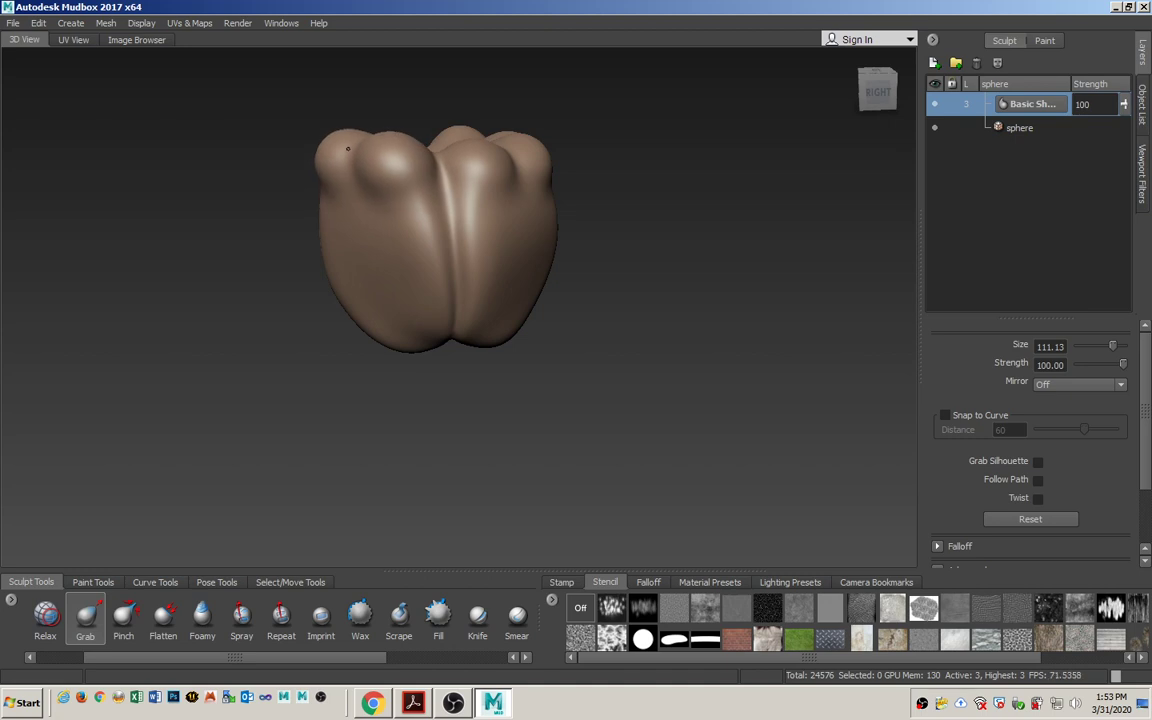
{"action": "left_click_drag", "start_coordinate": [532, 156], "coordinate": [546, 147]}
{"action": "left_click_drag", "start_coordinate": [338, 239], "coordinate": [436, 240], "text": "alt"}
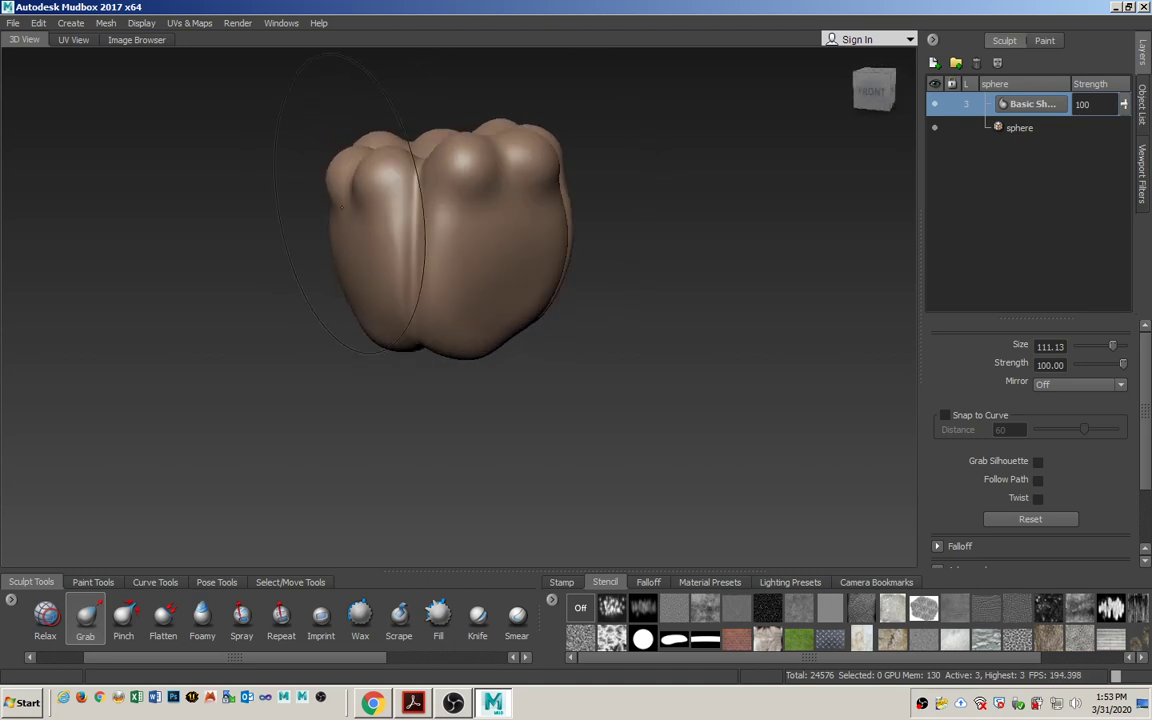
{"action": "left_click_drag", "start_coordinate": [334, 180], "coordinate": [335, 150]}
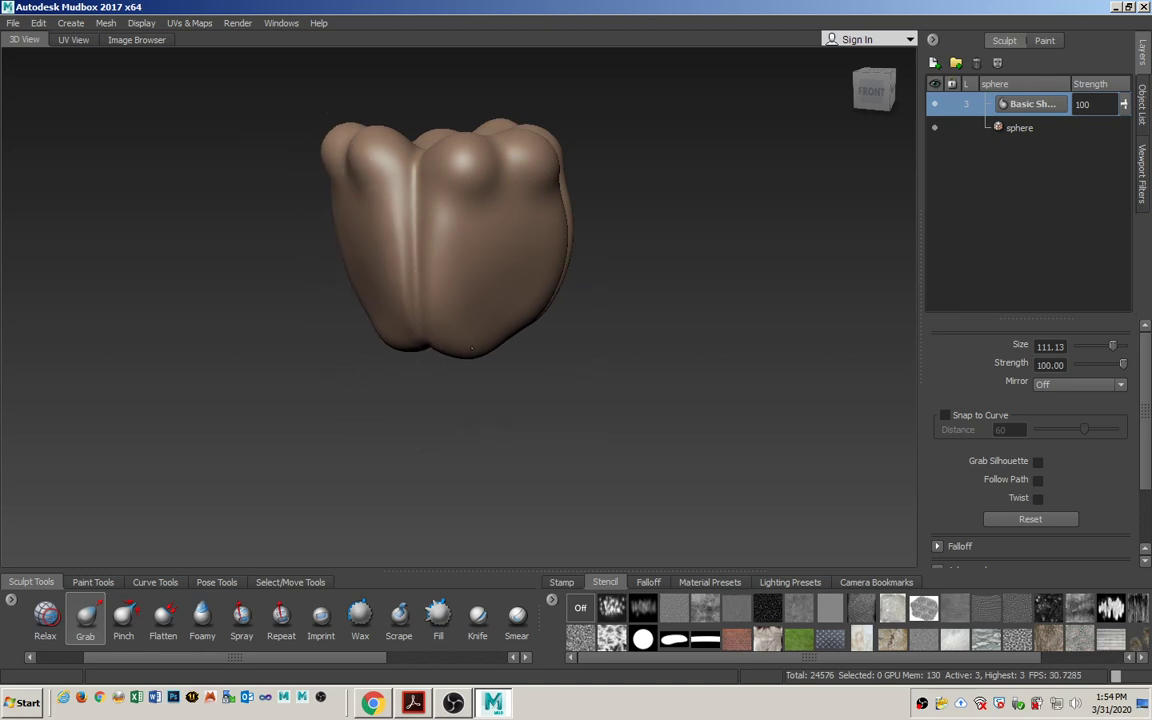
{"action": "mouse_move", "coordinate": [535, 316]}
{"action": "left_mouse_down", "text": "alt"}
{"action": "mouse_move", "coordinate": [403, 318]}
{"action": "mouse_move", "coordinate": [343, 287]}
{"action": "mouse_move", "coordinate": [412, 231]}
{"action": "left_mouse_up", "text": "alt"}
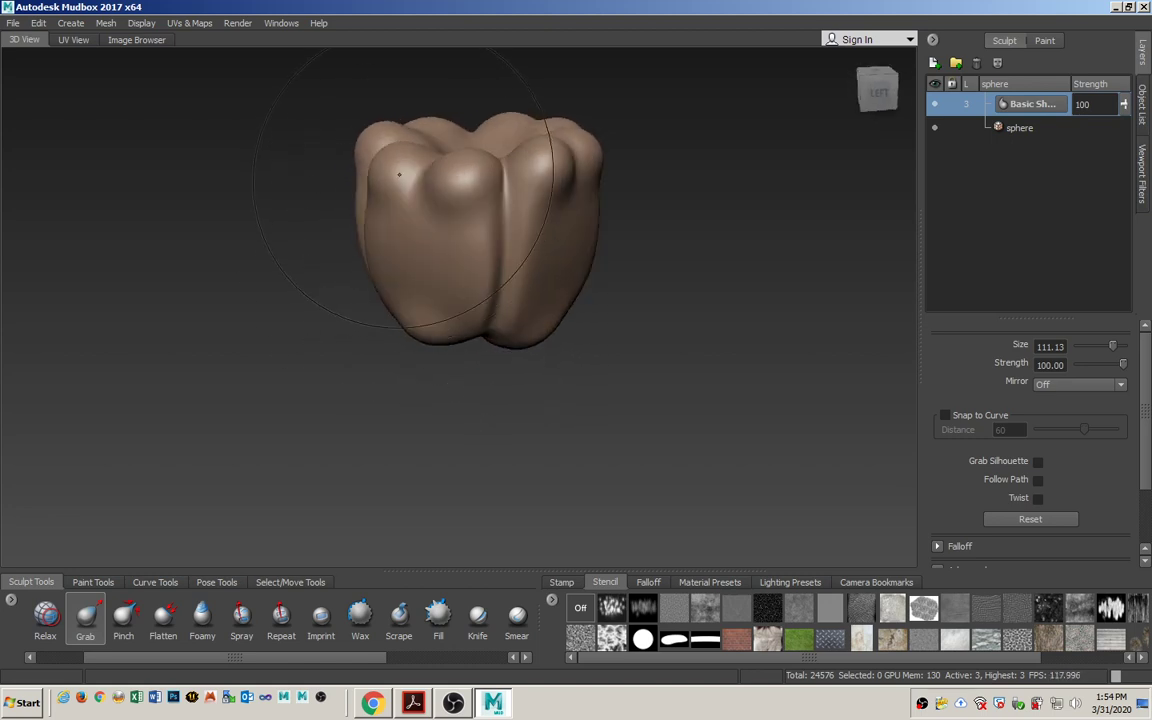
{"action": "left_click_drag", "start_coordinate": [388, 160], "coordinate": [448, 316], "text": "alt"}
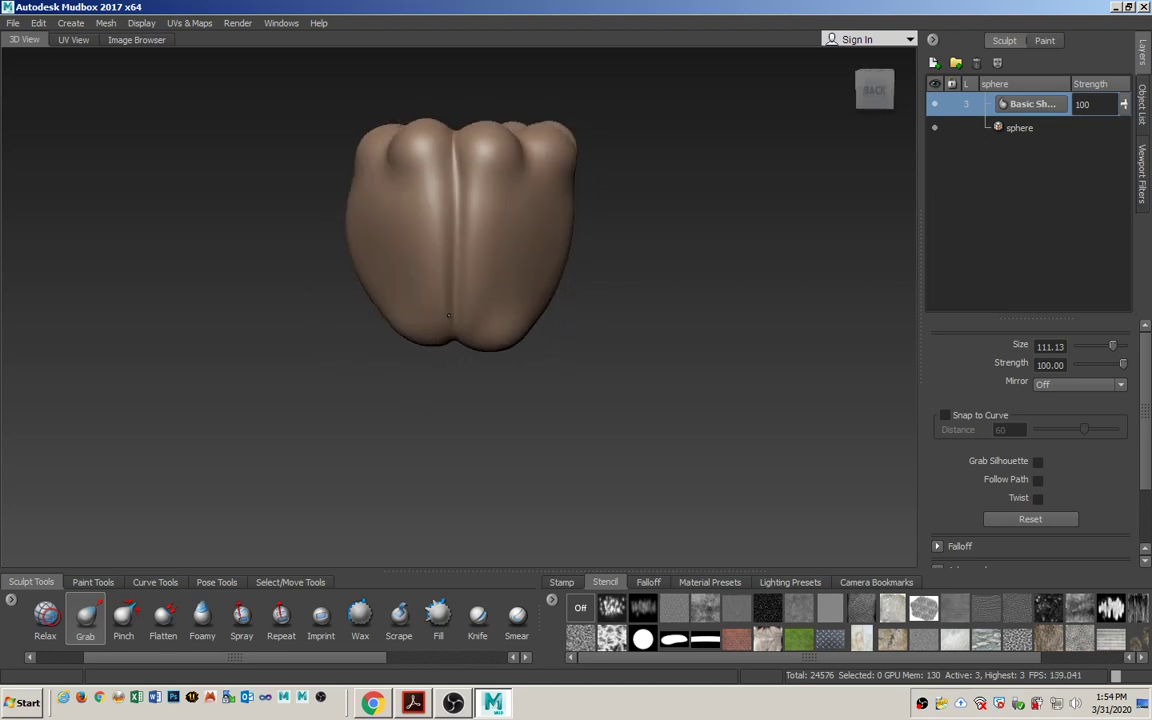
{"action": "left_click_drag", "start_coordinate": [383, 133], "coordinate": [431, 281], "text": "alt"}
{"action": "mouse_move", "coordinate": [456, 343]}
{"action": "left_mouse_down", "text": "alt"}
{"action": "mouse_move", "coordinate": [466, 410]}
{"action": "mouse_move", "coordinate": [473, 361]}
{"action": "mouse_move", "coordinate": [450, 326]}
{"action": "left_mouse_up", "text": "alt"}
- Switch to the textbook PDF and read the Sculpting Details section on the stem and floret, including Figure 2.22 on the Freeze tool
{"action": "key", "text": "alt+Tab"}
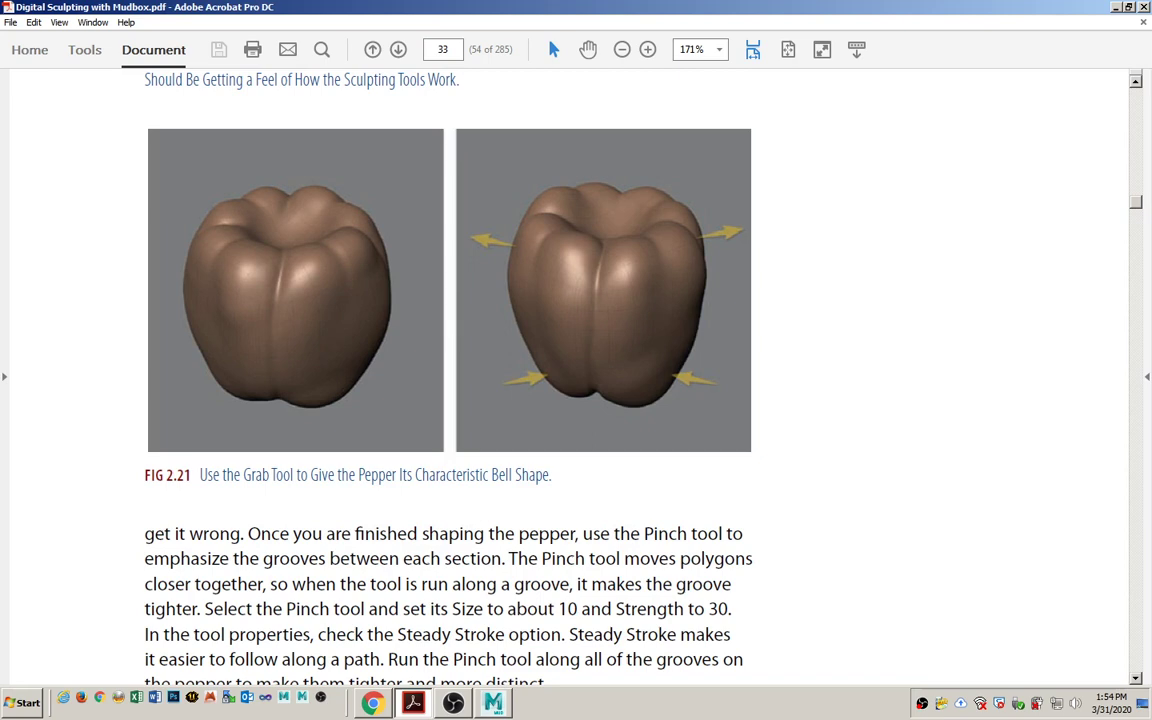
{"action": "scroll", "coordinate": [537, 567], "scroll_direction": "down", "scroll_amount": 6}
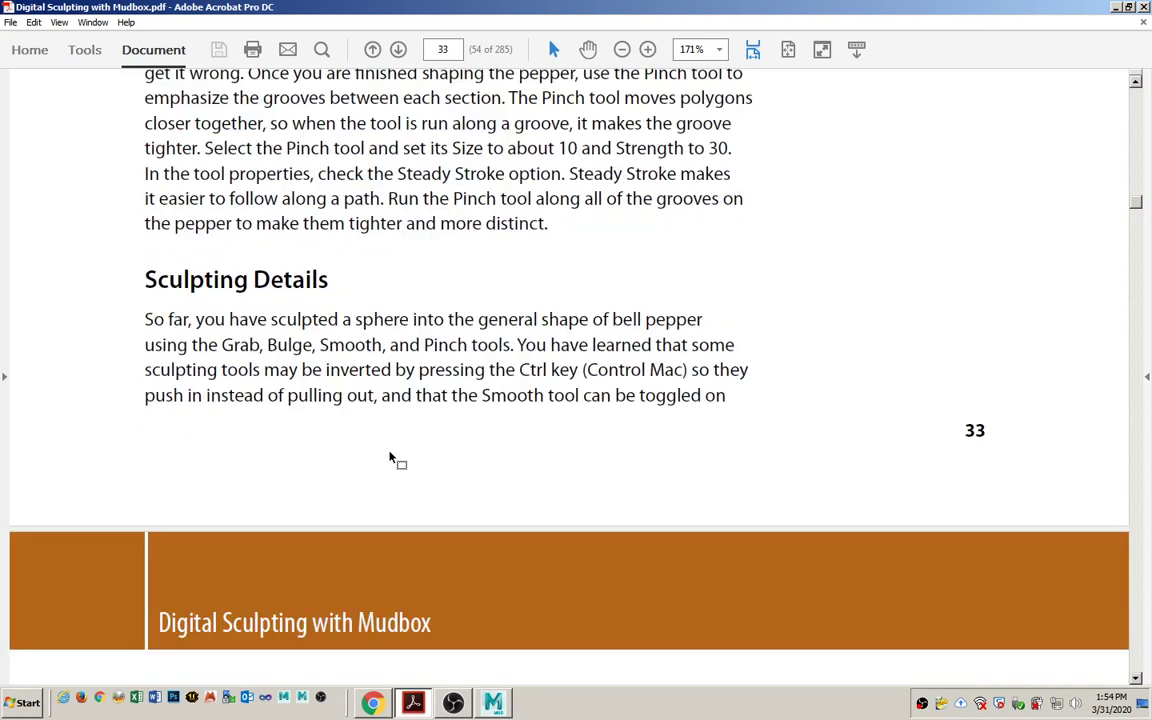
{"action": "left_click_drag", "start_coordinate": [136, 256], "coordinate": [334, 261]}
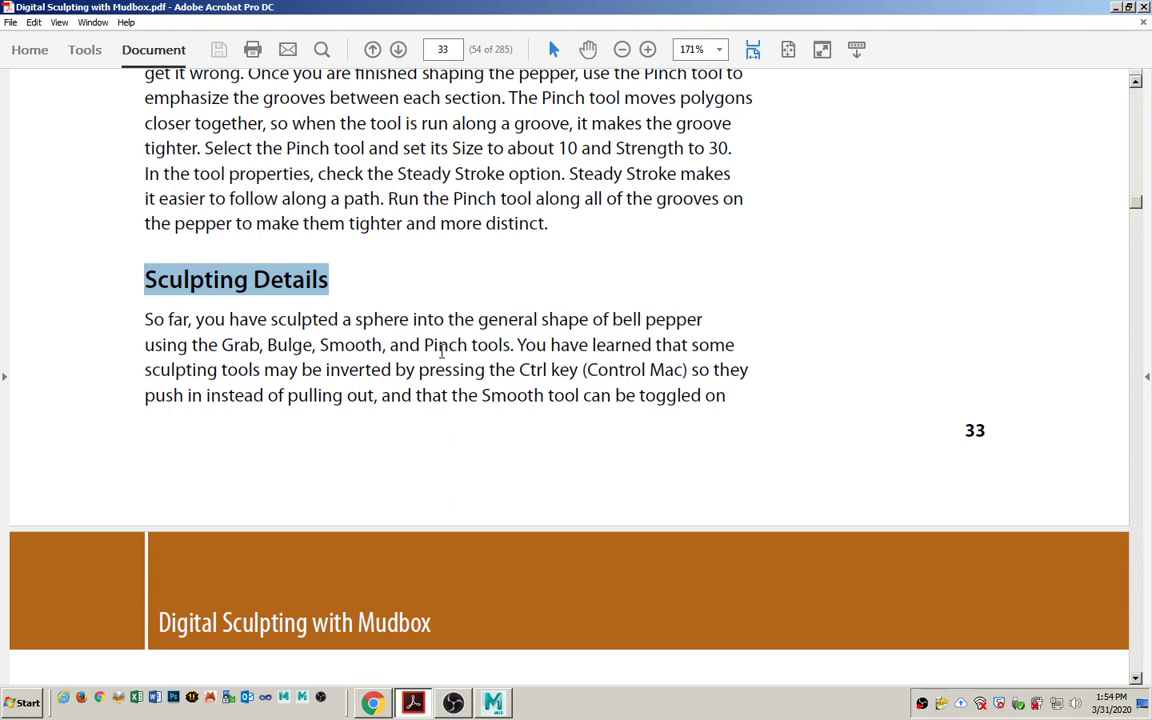
{"action": "left_click", "coordinate": [441, 350]}
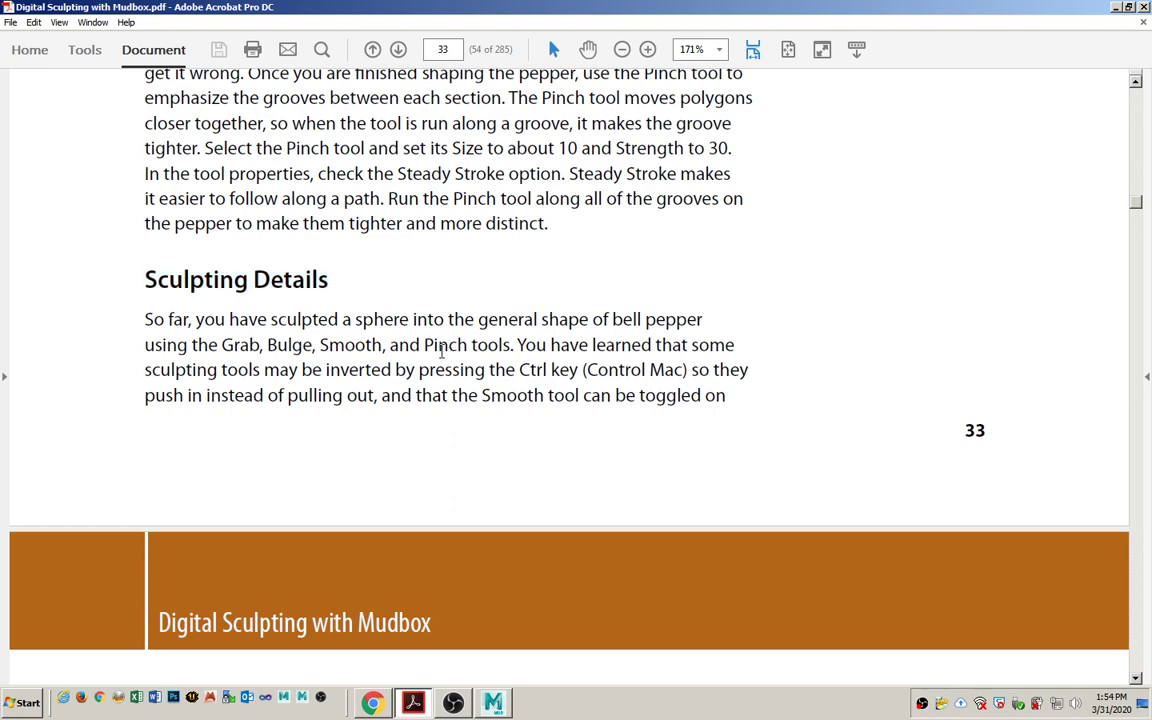
{"action": "scroll", "coordinate": [441, 350], "scroll_direction": "down", "scroll_amount": 10}
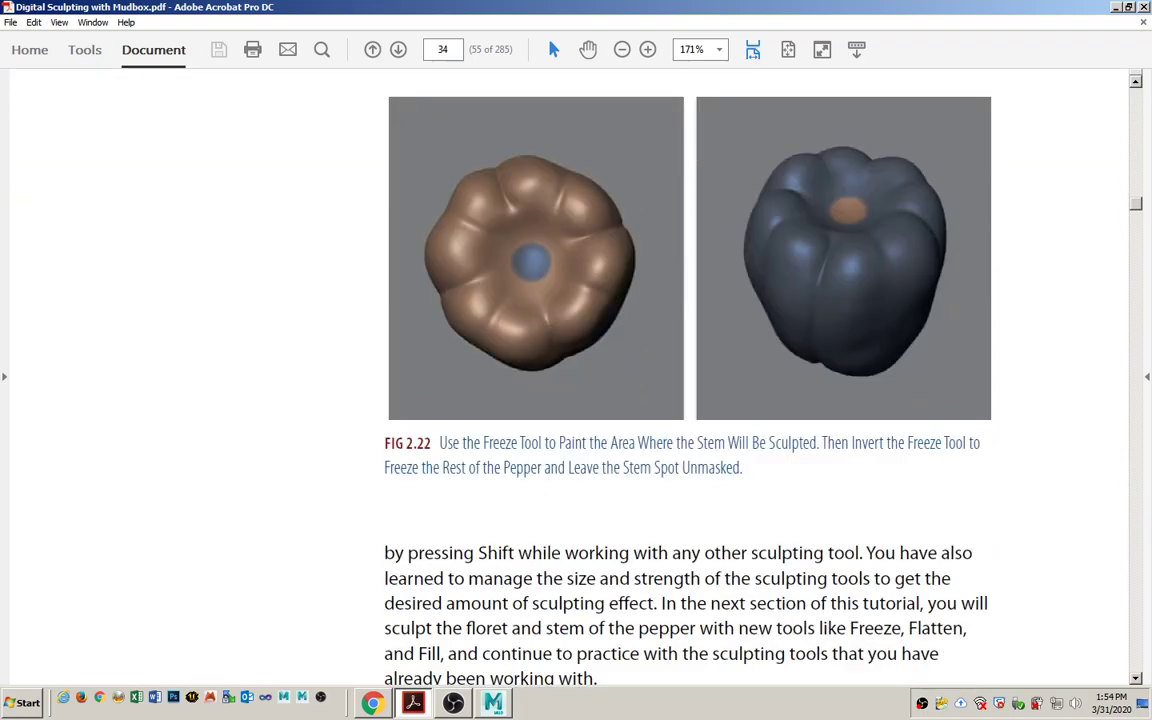
{"action": "scroll", "coordinate": [437, 344], "scroll_direction": "down", "scroll_amount": 15}
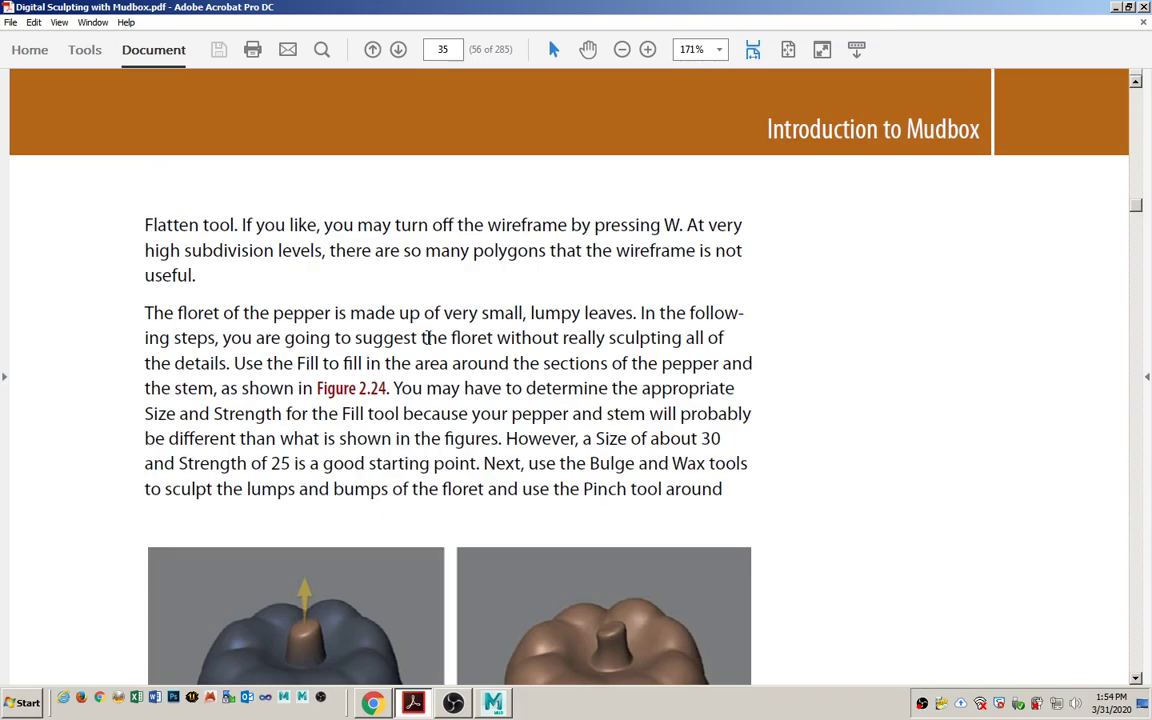
{"action": "scroll", "coordinate": [363, 437], "scroll_direction": "up", "scroll_amount": 15}
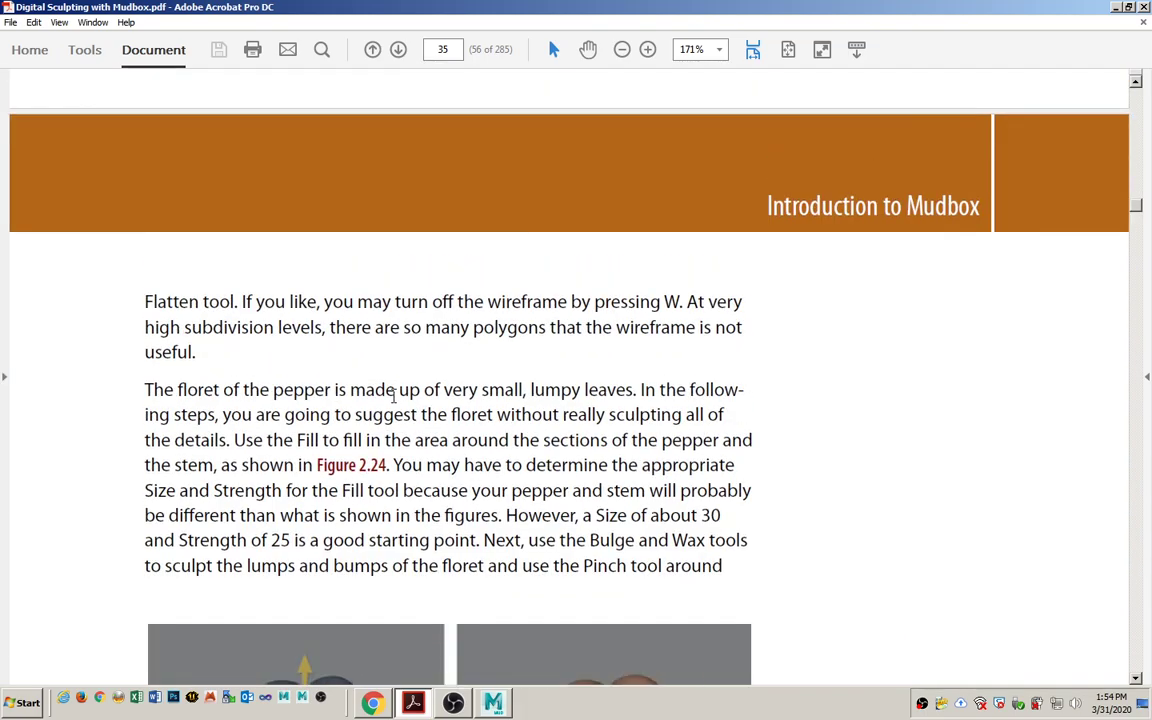
{"action": "scroll", "coordinate": [394, 395], "scroll_direction": "up", "scroll_amount": 5}
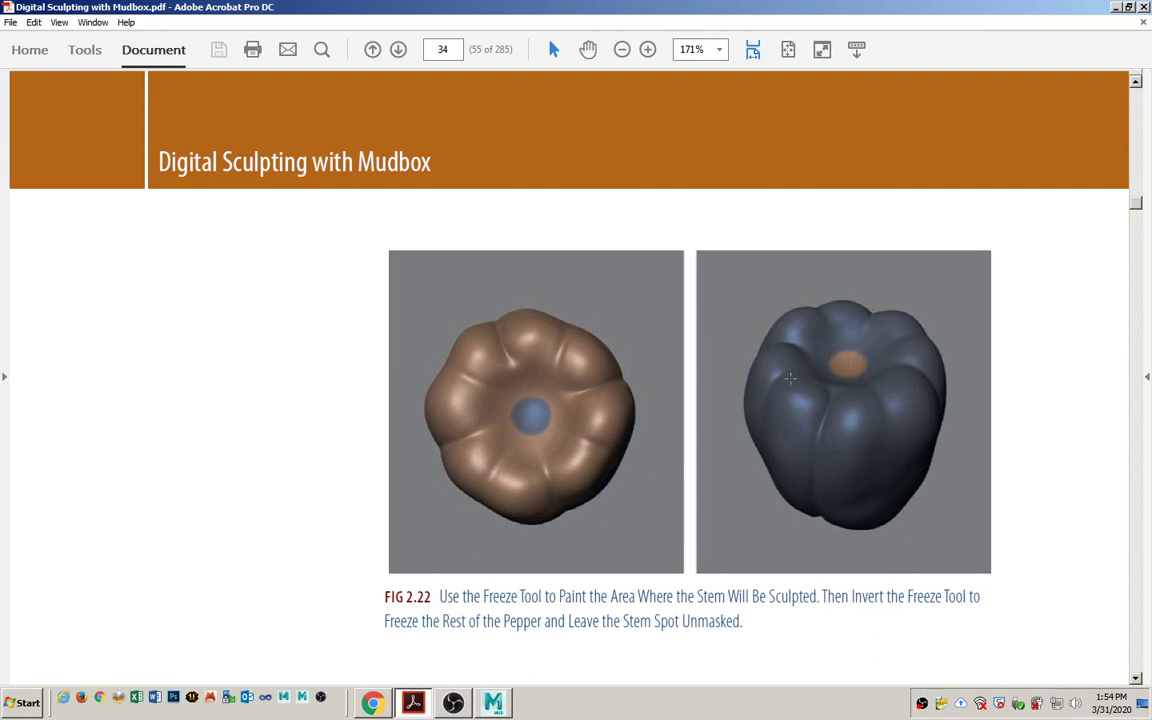
- Return to Mudbox and subdivide the pepper mesh twice to level 5
{"action": "key", "text": "alt+Tab"}
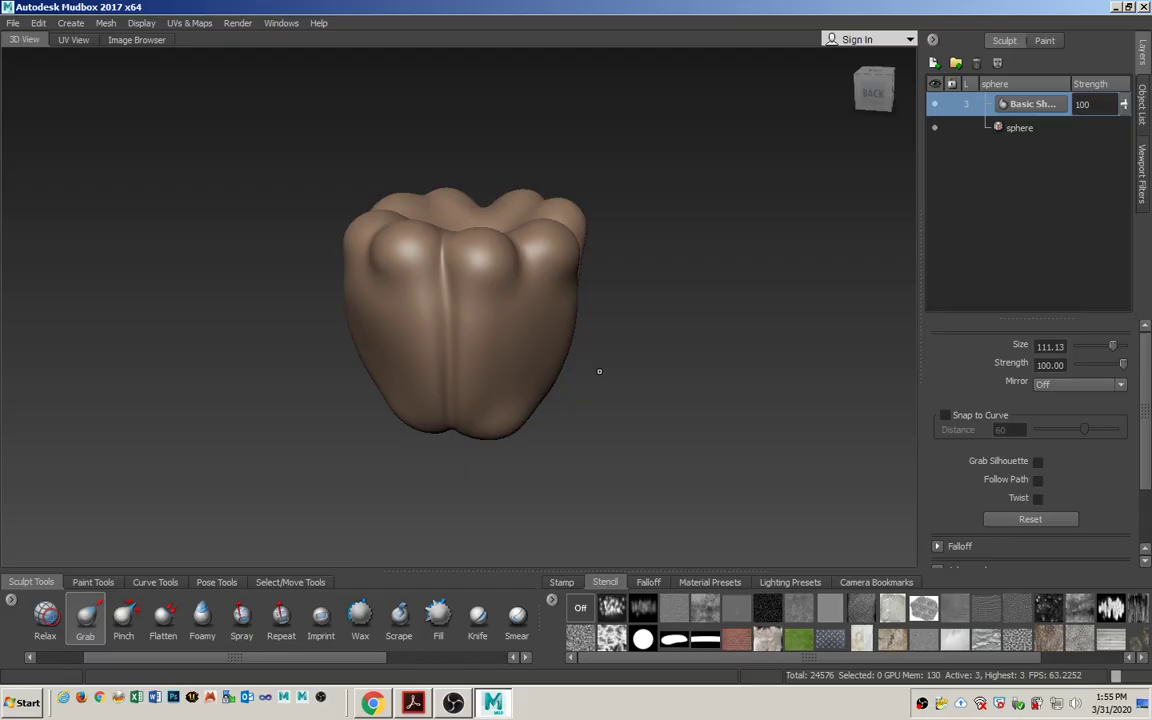
{"action": "mouse_move", "coordinate": [577, 327]}
{"action": "left_mouse_down", "text": "alt"}
{"action": "mouse_move", "coordinate": [463, 316]}
{"action": "mouse_move", "coordinate": [460, 300]}
{"action": "mouse_move", "coordinate": [452, 326]}
{"action": "mouse_move", "coordinate": [464, 296]}
{"action": "mouse_move", "coordinate": [475, 408]}
{"action": "left_mouse_up", "text": "alt"}
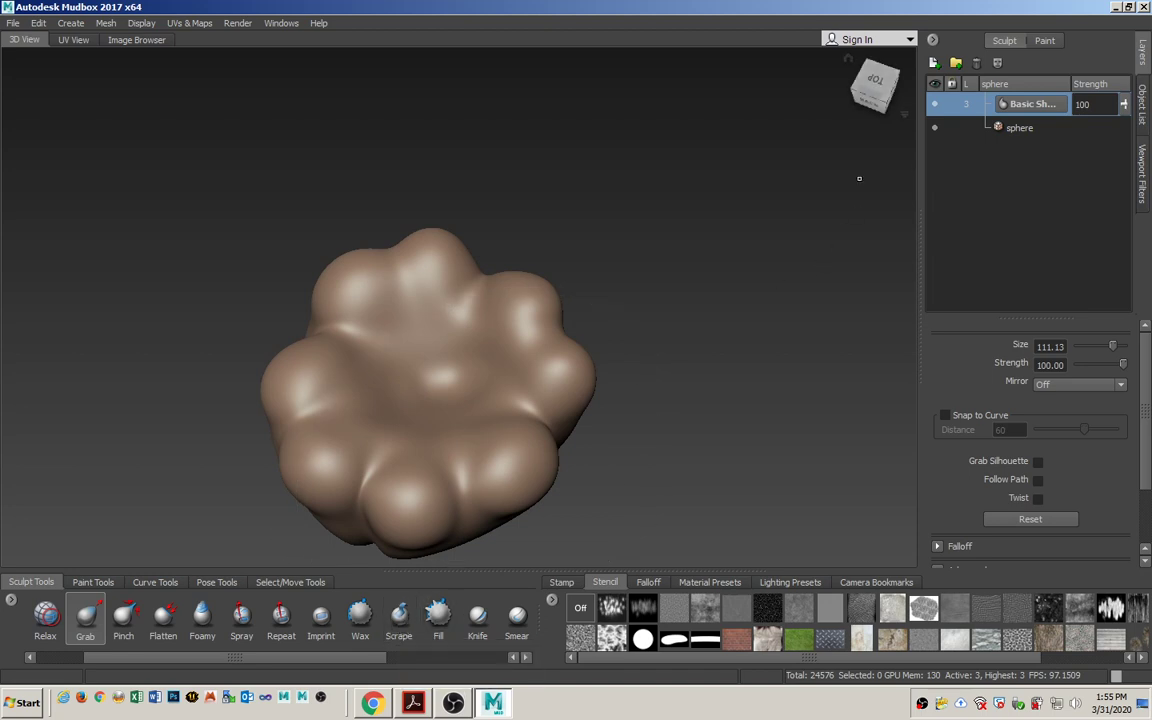
{"action": "key", "text": "shift+d"}
{"action": "key", "text": "shift+d"}
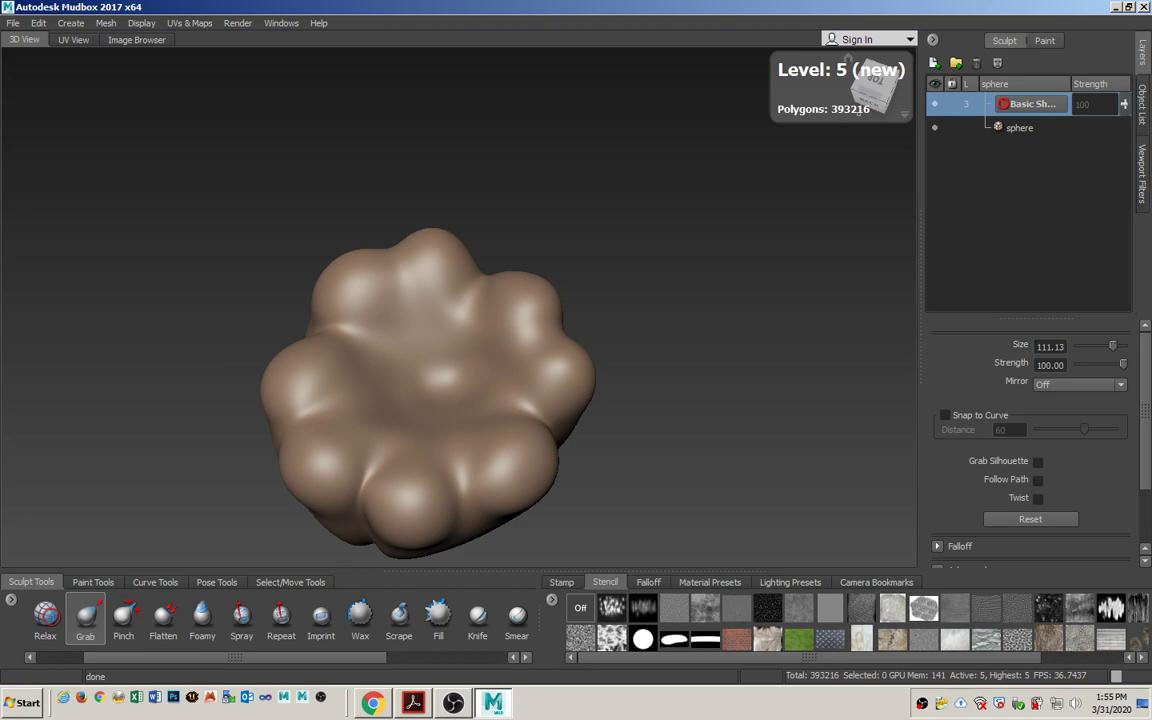
- Add a new sculpt layer and name it stem
{"action": "left_click", "coordinate": [934, 62]}
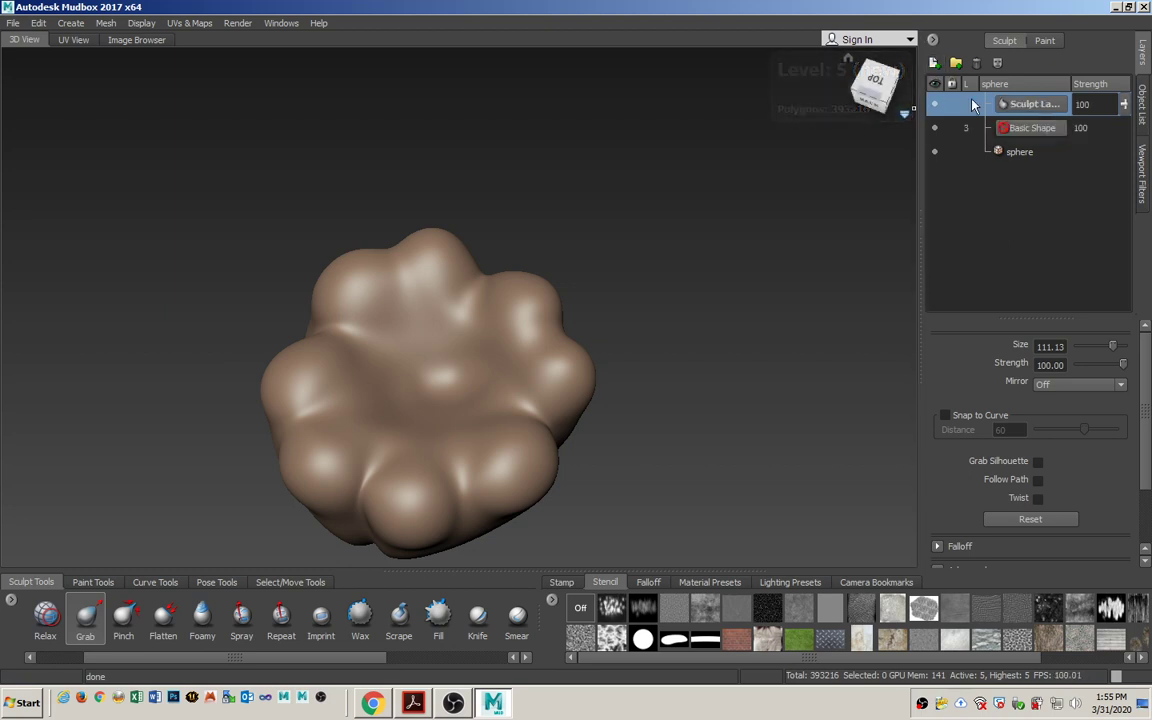
{"action": "double_click", "coordinate": [1032, 105]}
{"action": "type", "text": "stem"}
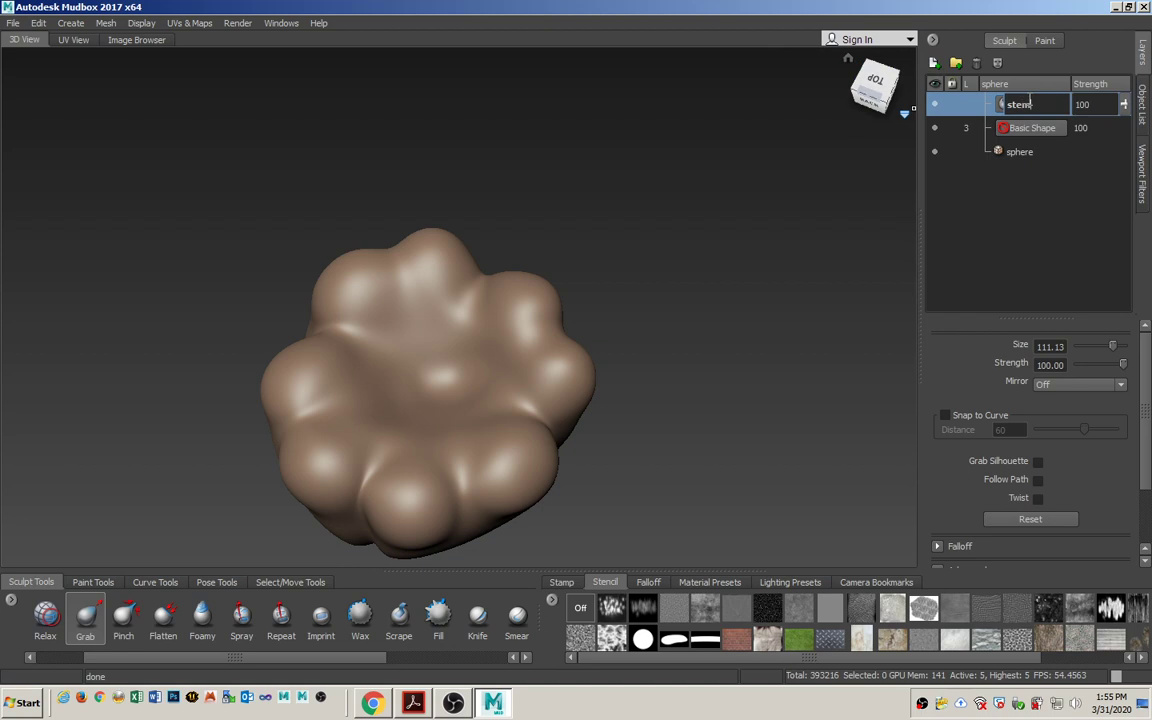
{"action": "key", "text": "Return"}
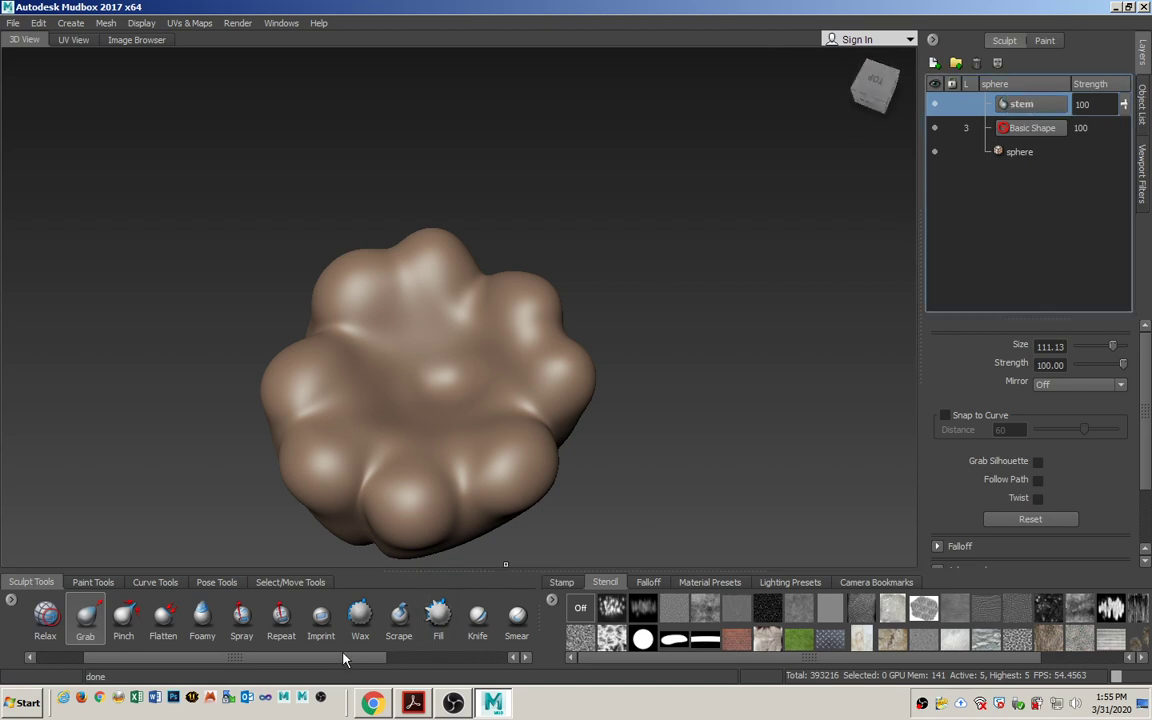
- Freeze a round spot at the centre of the pepper's top hollow at size 15.82 and strength 100, and invert the frozen area
{"action": "left_click_drag", "start_coordinate": [343, 660], "coordinate": [477, 664]}
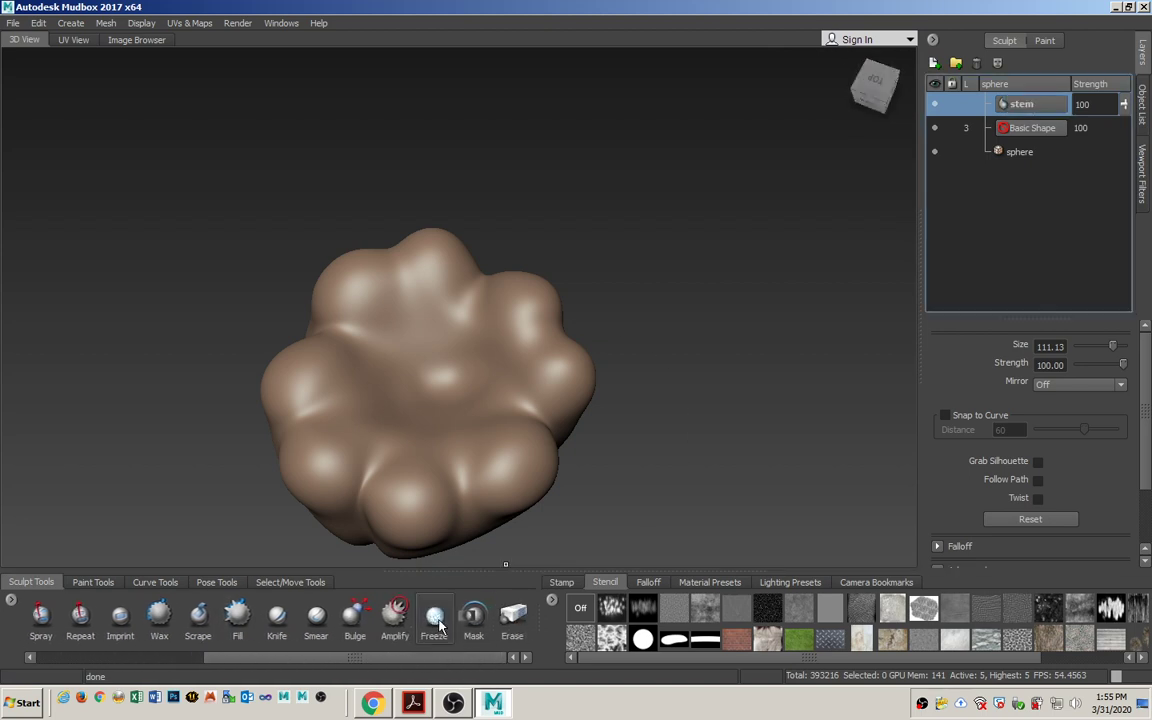
{"action": "left_click", "coordinate": [439, 625]}
{"action": "left_click", "coordinate": [416, 405]}
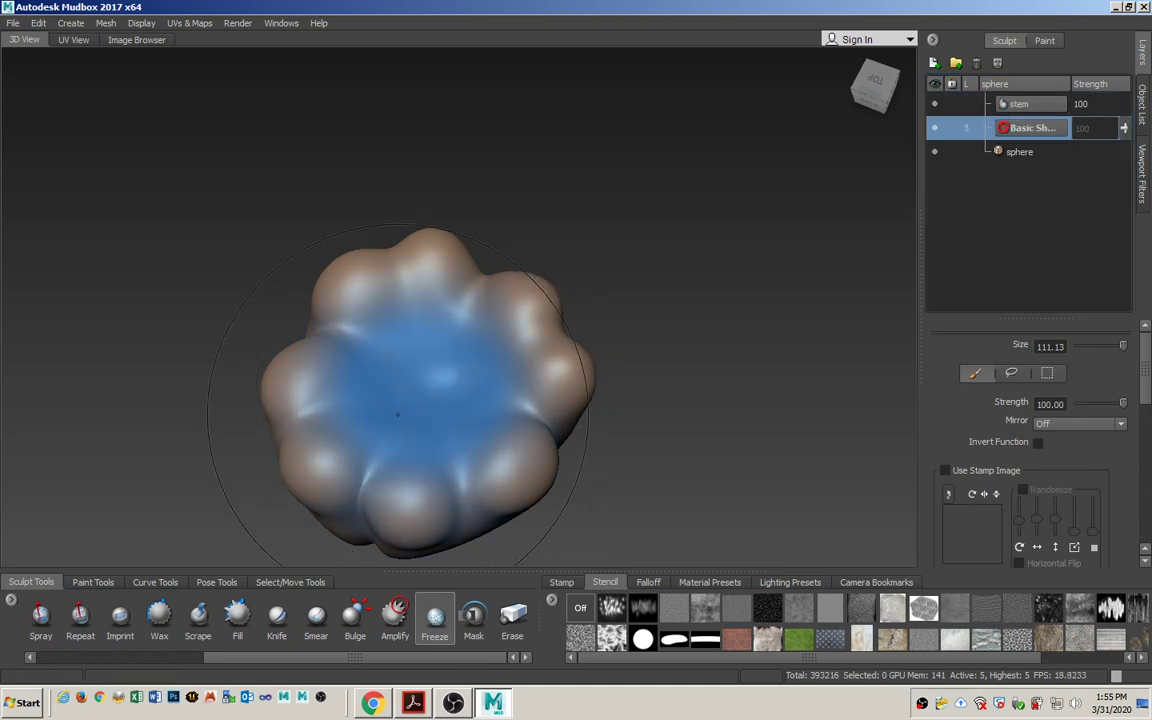
{"action": "key", "text": "ctrl+z"}
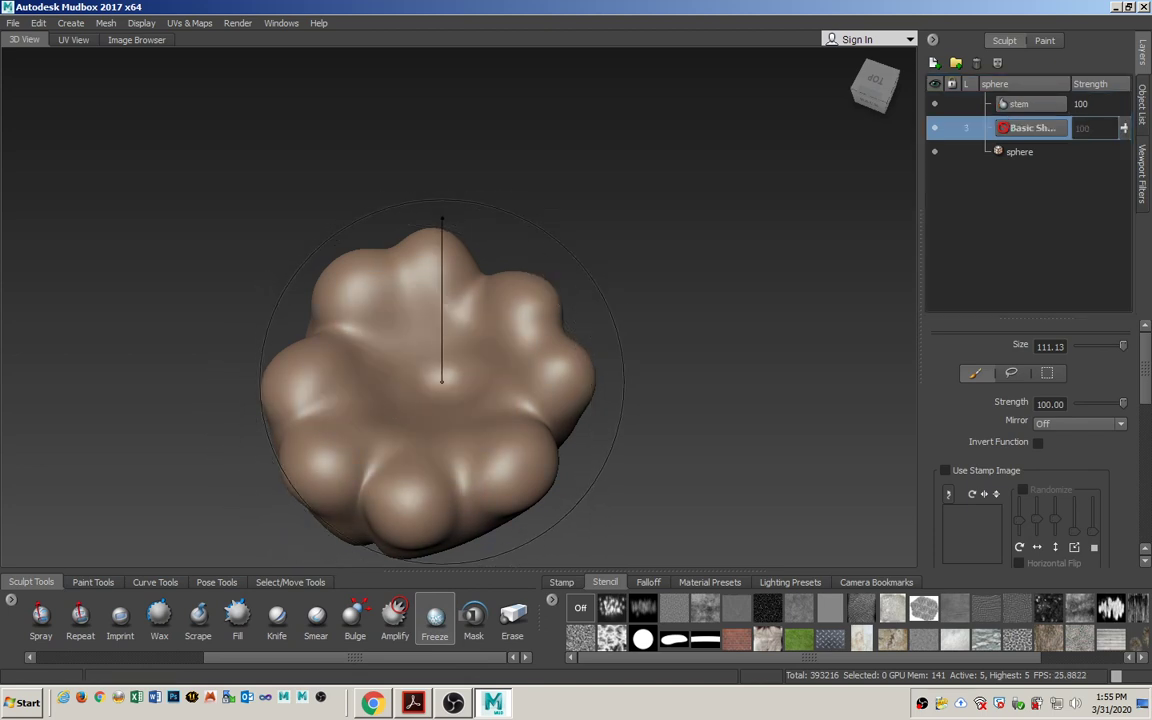
{"action": "mouse_move", "coordinate": [441, 380]}
{"action": "left_mouse_down"}
{"action": "mouse_move", "coordinate": [385, 386]}
{"action": "mouse_move", "coordinate": [440, 375]}
{"action": "left_mouse_up"}
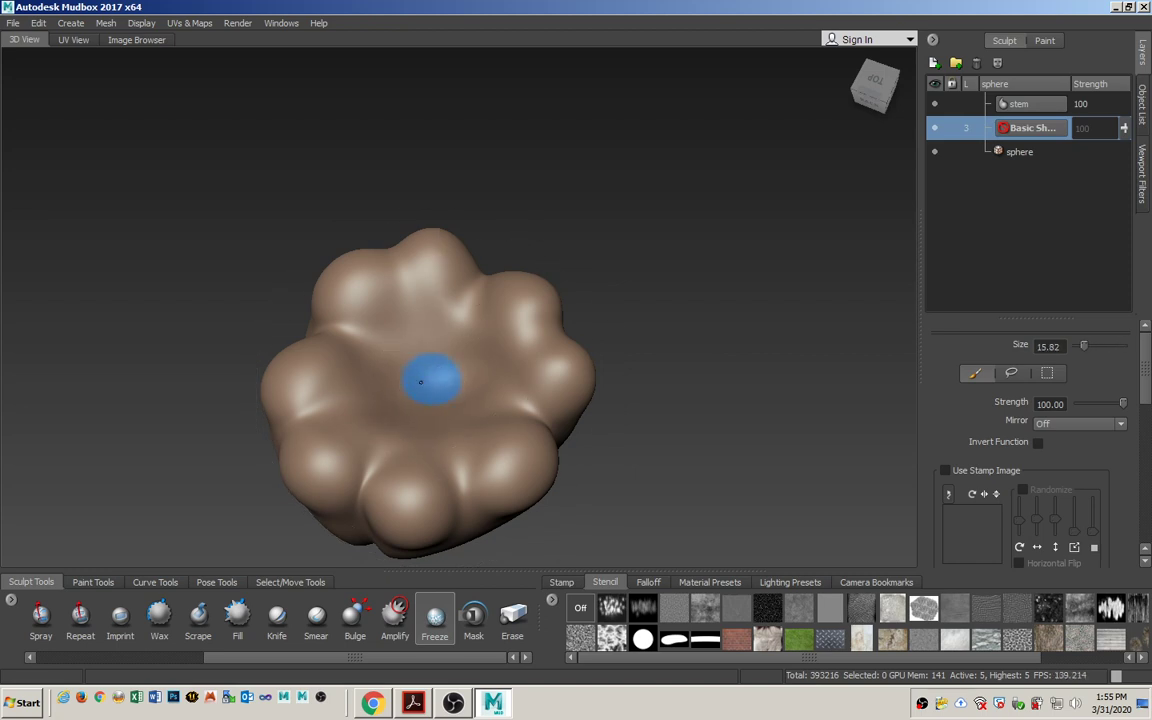
{"action": "left_click_drag", "start_coordinate": [496, 455], "coordinate": [508, 414], "text": "alt"}
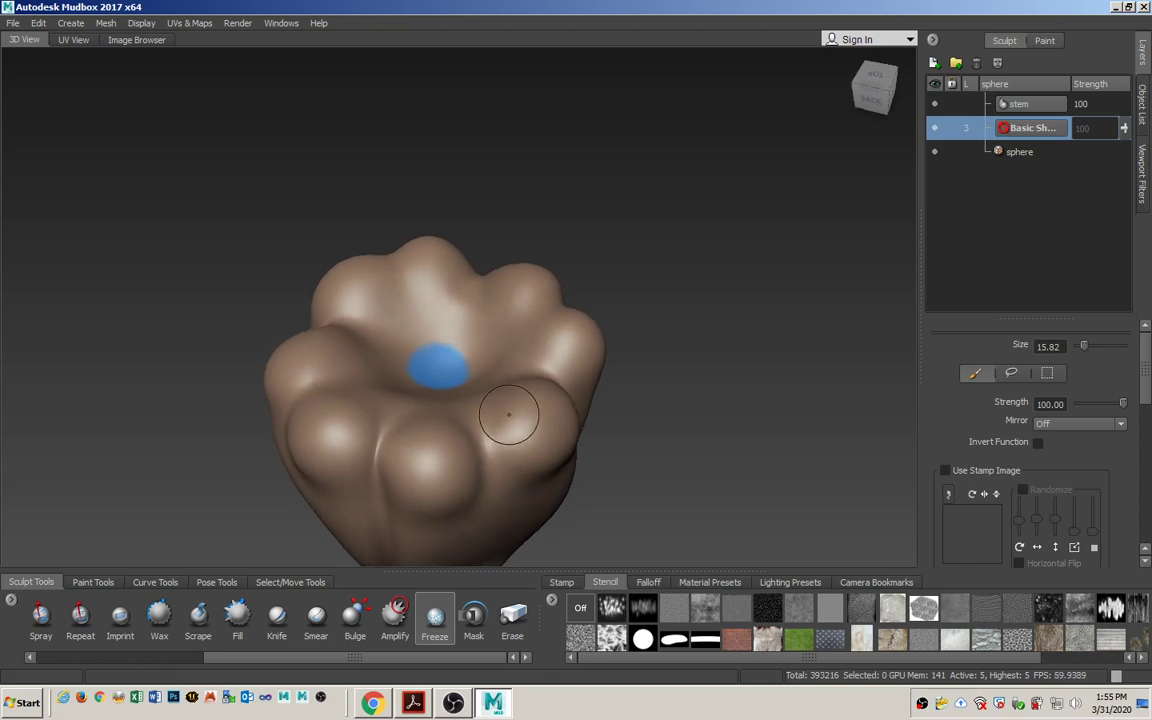
{"action": "key", "text": "shift+i"}
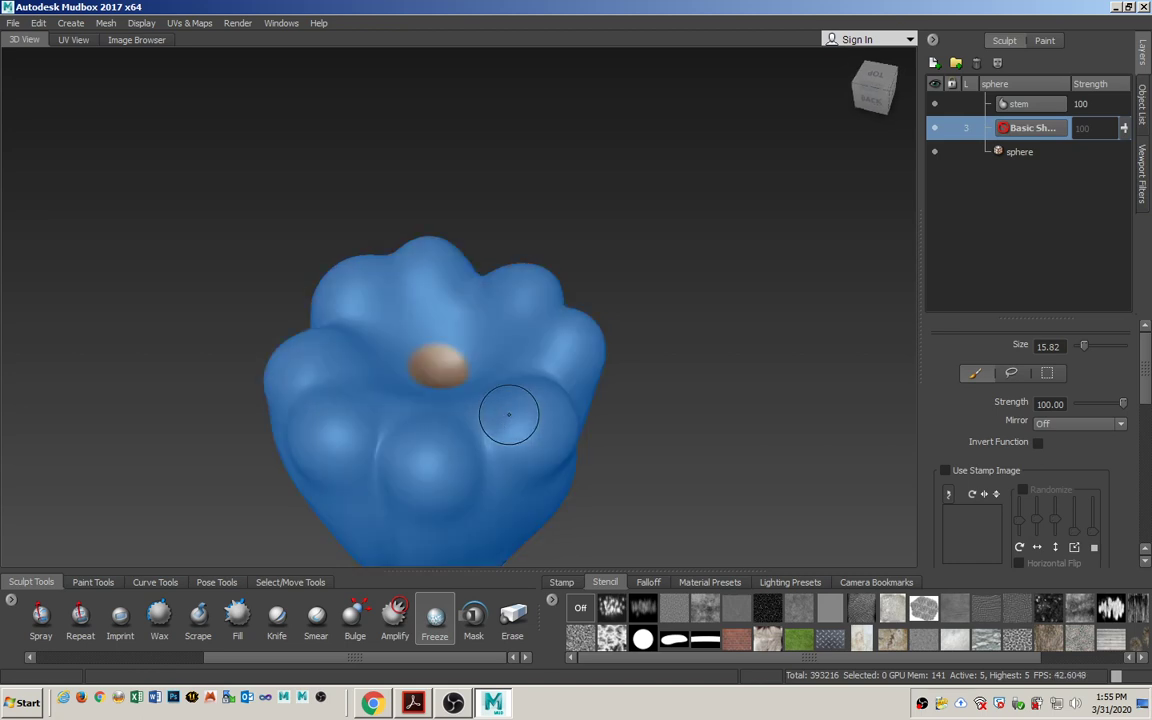
- Pull the unfrozen spot upward into a short stem on the stem layer with the Grab tool at size 79.90 and strength 100
{"action": "left_click_drag", "start_coordinate": [233, 663], "coordinate": [68, 662]}
{"action": "left_click", "coordinate": [164, 624]}
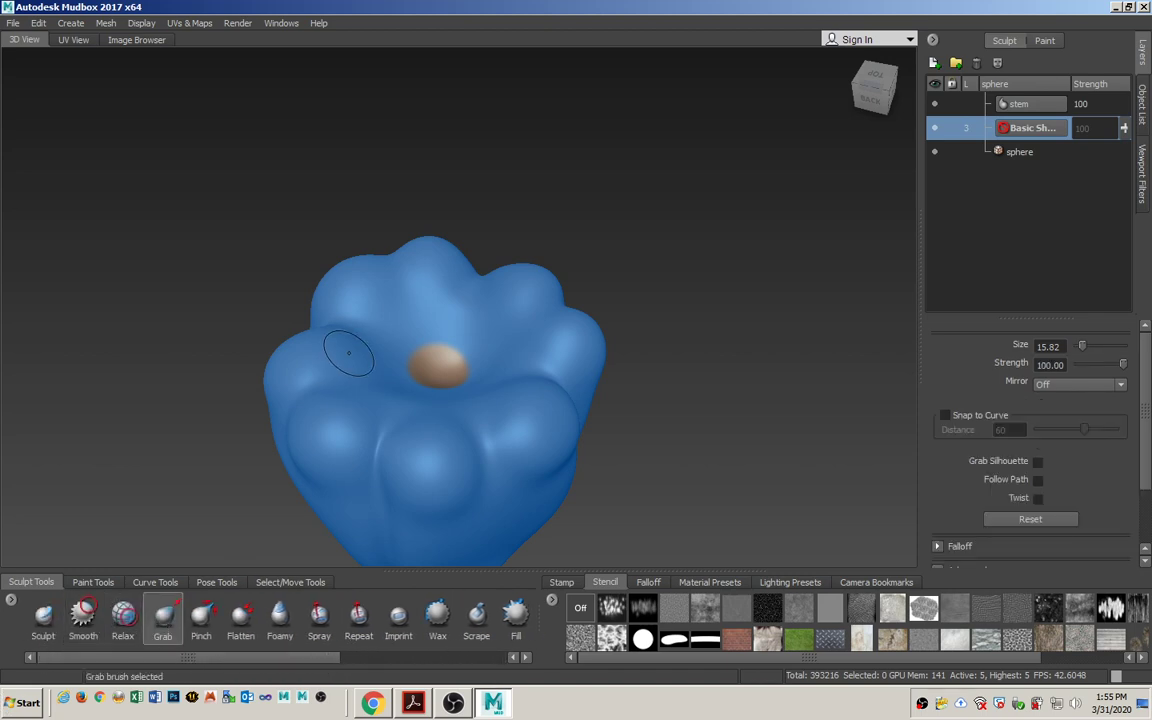
{"action": "key", "text": "b"}
{"action": "mouse_move", "coordinate": [438, 369]}
{"action": "left_mouse_down"}
{"action": "mouse_move", "coordinate": [502, 370]}
{"action": "mouse_move", "coordinate": [442, 360]}
{"action": "mouse_move", "coordinate": [450, 342]}
{"action": "left_mouse_up"}
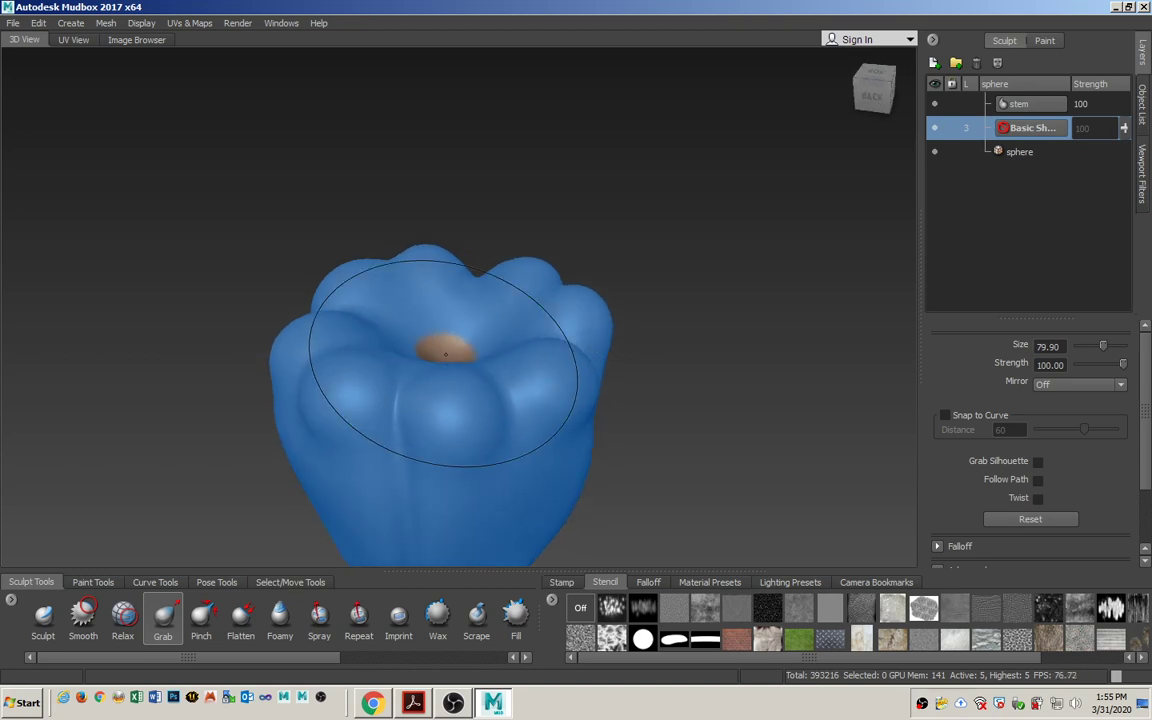
{"action": "left_click", "coordinate": [446, 341]}
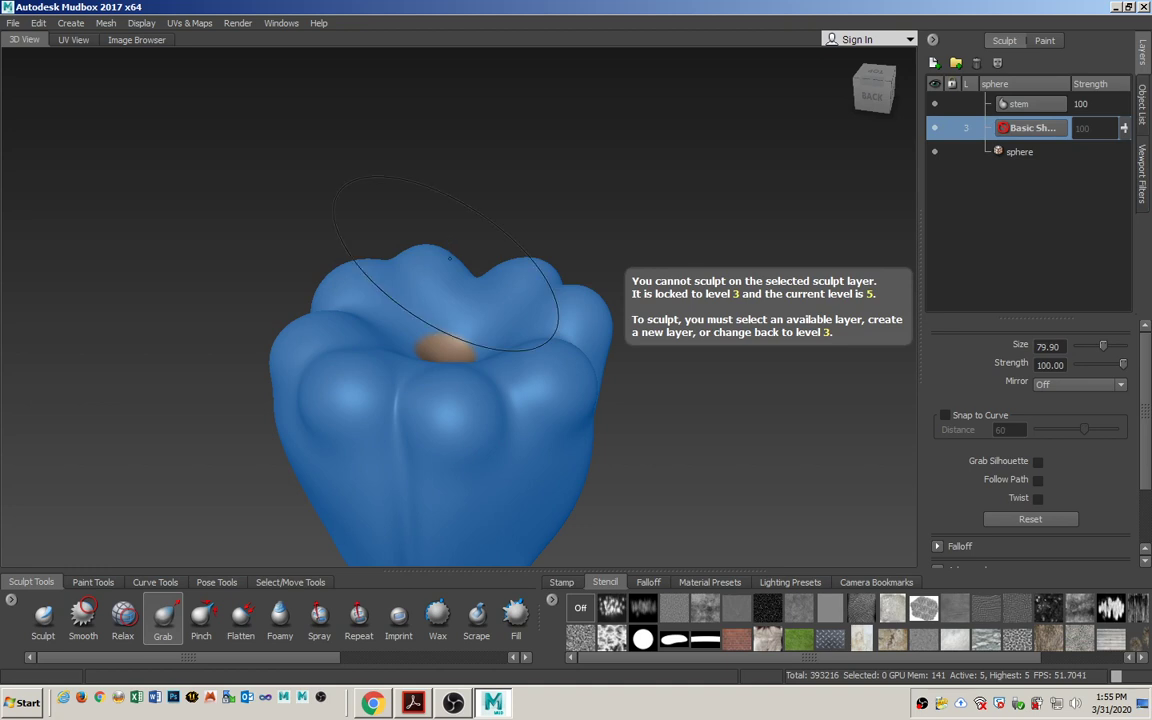
{"action": "left_click", "coordinate": [1035, 106]}
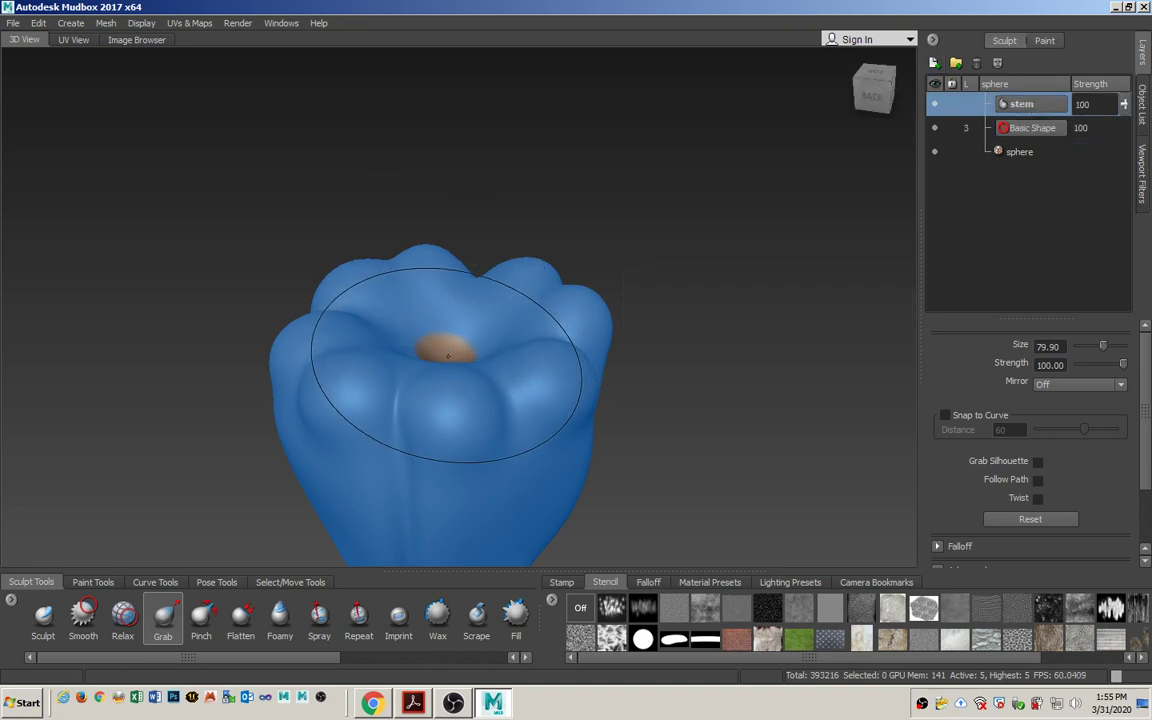
{"action": "left_click_drag", "start_coordinate": [444, 355], "coordinate": [446, 281]}
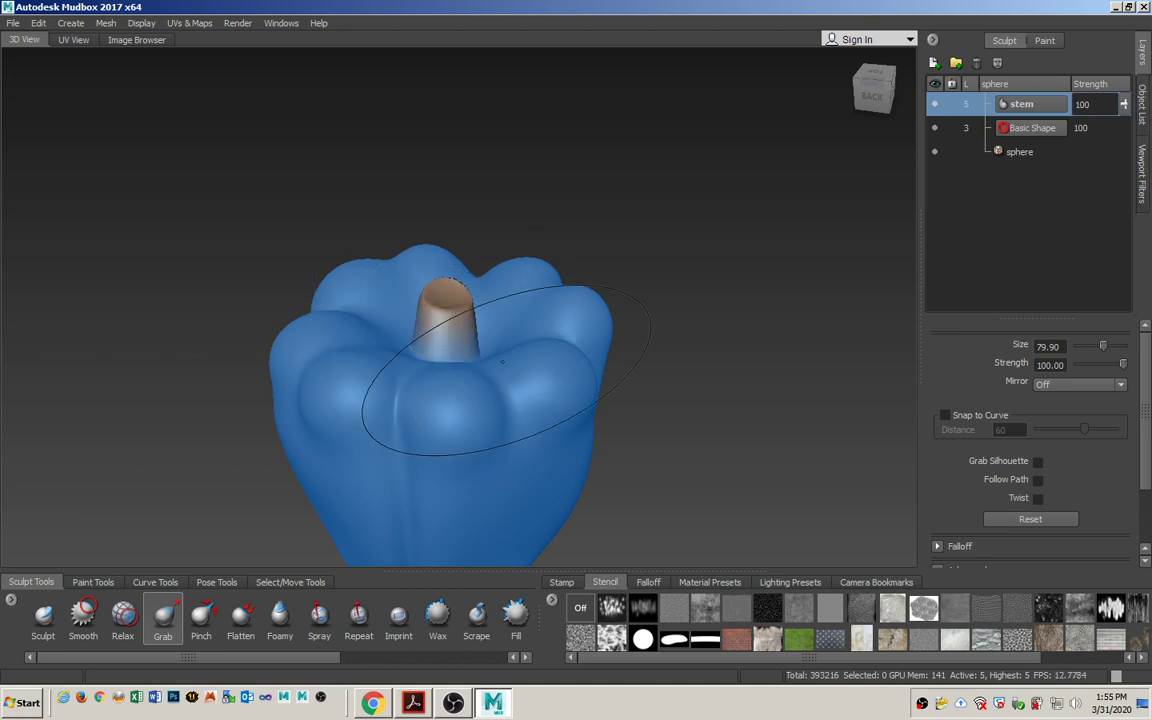
{"action": "mouse_move", "coordinate": [485, 362]}
{"action": "left_mouse_down", "text": "alt"}
{"action": "mouse_move", "coordinate": [373, 270]}
{"action": "mouse_move", "coordinate": [420, 302]}
{"action": "mouse_move", "coordinate": [476, 304]}
{"action": "mouse_move", "coordinate": [308, 364]}
{"action": "mouse_move", "coordinate": [551, 390]}
{"action": "mouse_move", "coordinate": [532, 370]}
{"action": "left_mouse_up", "text": "alt"}
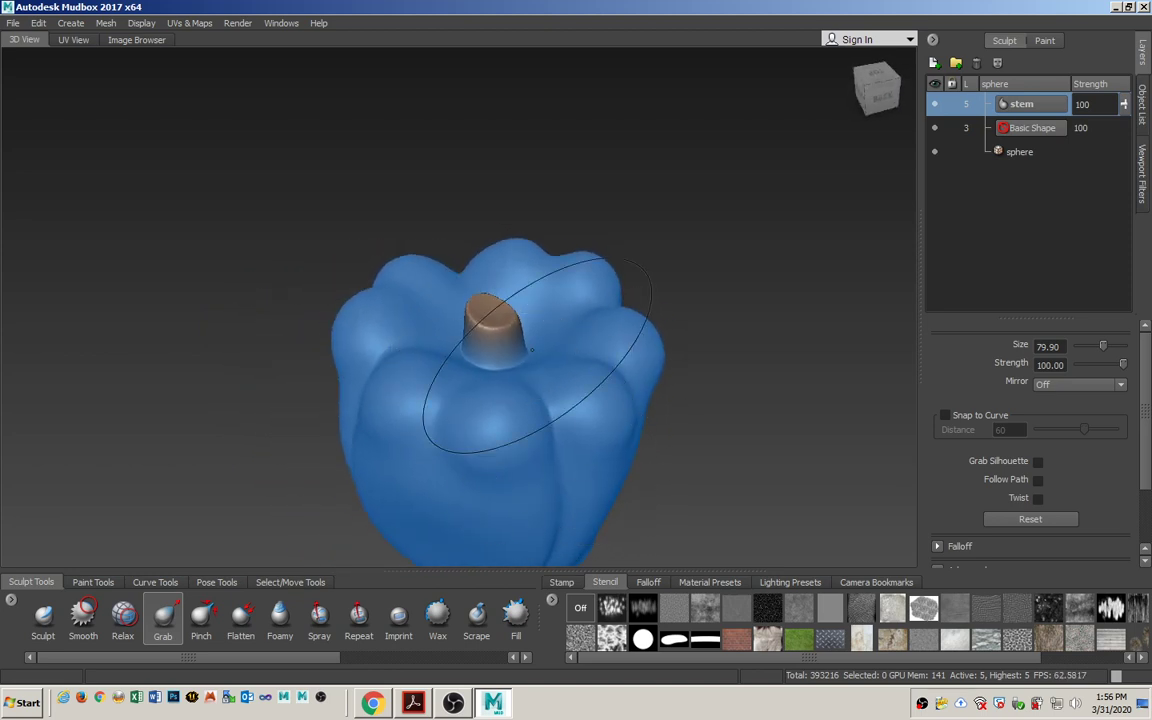
- Unfreeze the pepper and soften the stem's rim and base with the Smooth tool at size 33.79 and strength 100
{"action": "key", "text": "shift+u"}
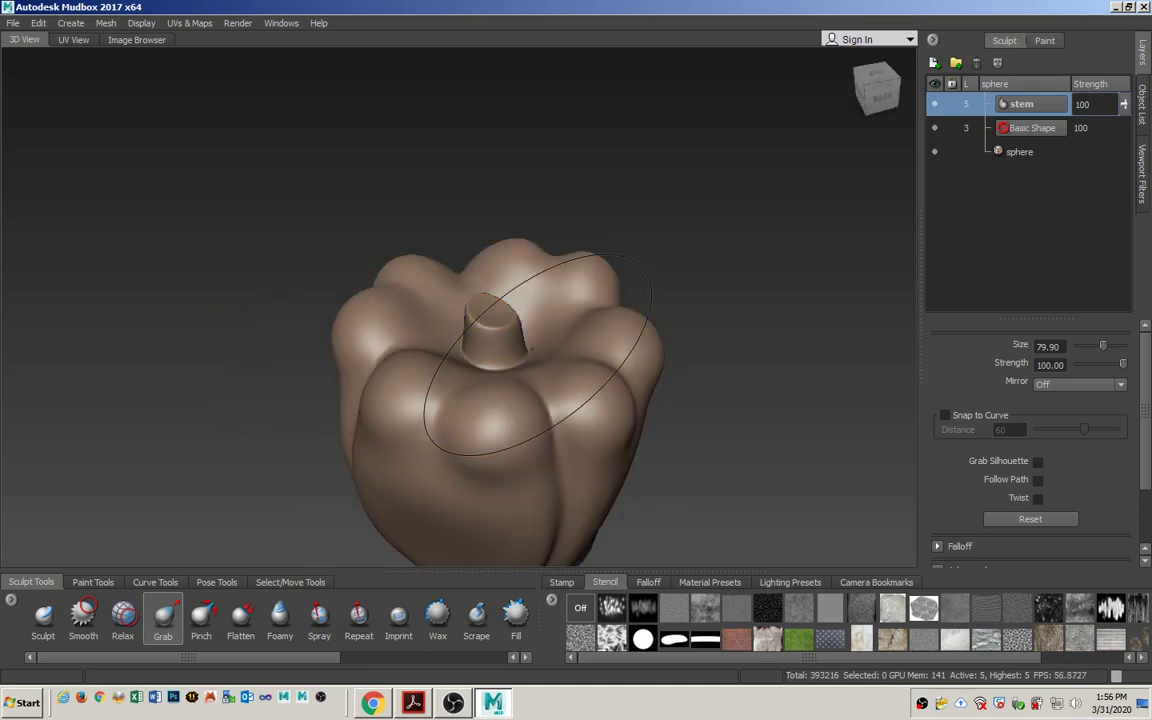
{"action": "mouse_move", "coordinate": [532, 348]}
{"action": "left_mouse_down", "text": "alt"}
{"action": "mouse_move", "coordinate": [412, 410]}
{"action": "mouse_move", "coordinate": [533, 415]}
{"action": "left_mouse_up", "text": "alt"}
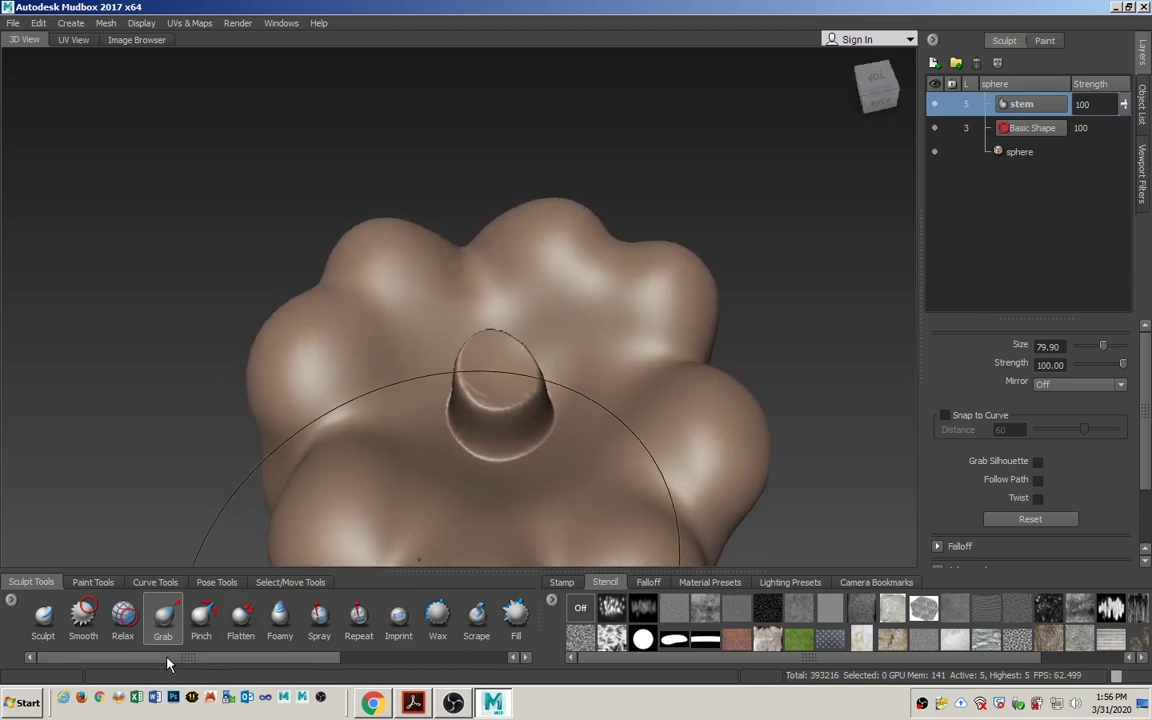
{"action": "left_click", "coordinate": [84, 620]}
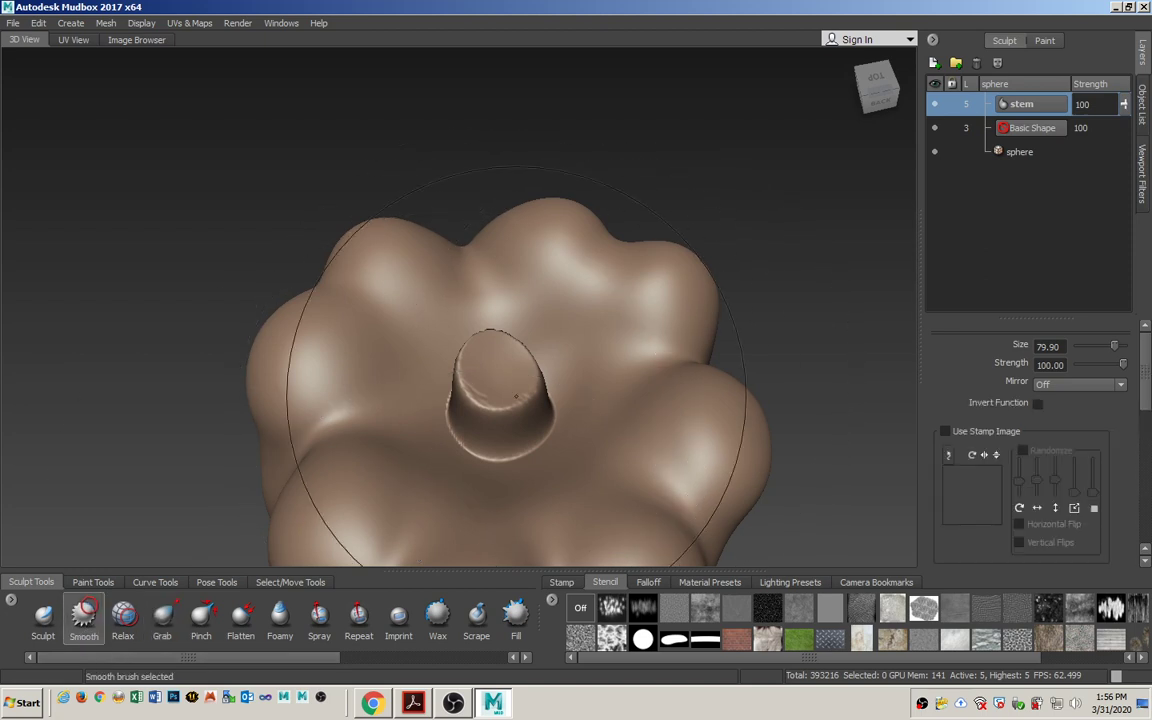
{"action": "left_click_drag", "start_coordinate": [586, 358], "coordinate": [786, 247], "text": "alt"}
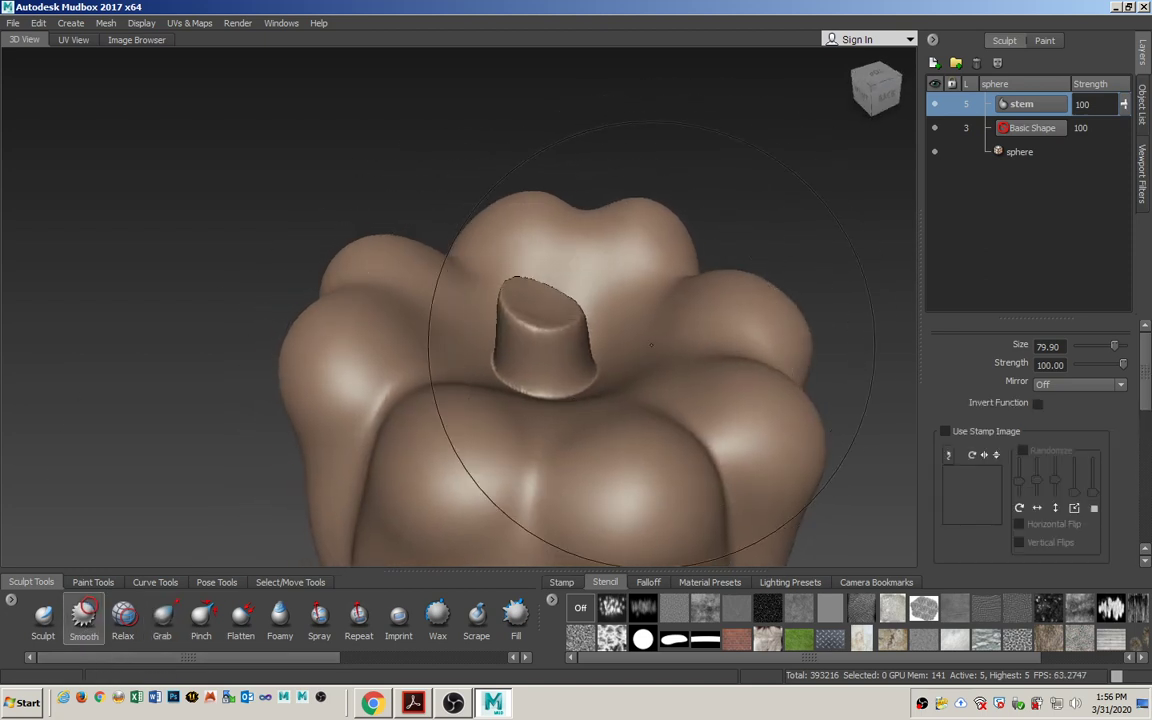
{"action": "left_click_drag", "start_coordinate": [617, 463], "coordinate": [300, 478], "text": "alt"}
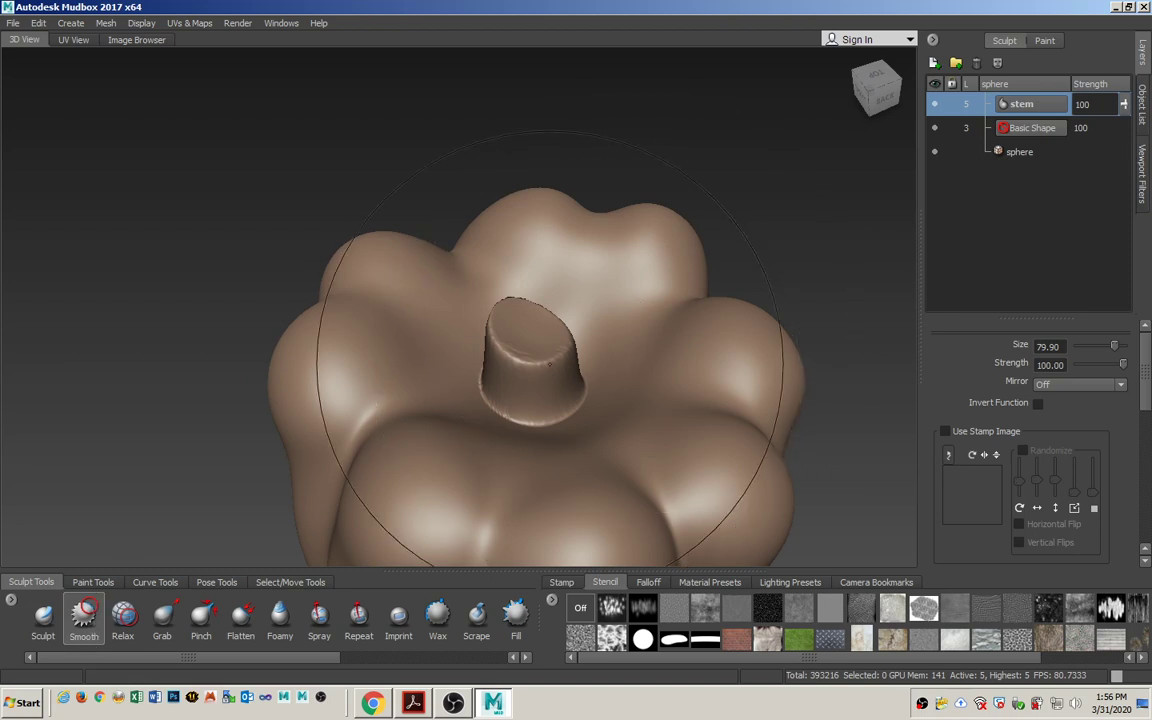
{"action": "key", "text": "b"}
{"action": "left_click_drag", "start_coordinate": [540, 341], "coordinate": [410, 341]}
{"action": "mouse_move", "coordinate": [474, 300]}
{"action": "left_mouse_down"}
{"action": "mouse_move", "coordinate": [514, 306]}
{"action": "mouse_move", "coordinate": [532, 345]}
{"action": "left_mouse_up"}
{"action": "mouse_move", "coordinate": [474, 300]}
{"action": "left_mouse_down"}
{"action": "mouse_move", "coordinate": [535, 359]}
{"action": "mouse_move", "coordinate": [539, 315]}
{"action": "left_mouse_up"}
{"action": "mouse_move", "coordinate": [679, 252]}
{"action": "left_mouse_down", "text": "alt"}
{"action": "mouse_move", "coordinate": [429, 386]}
{"action": "mouse_move", "coordinate": [409, 409]}
{"action": "mouse_move", "coordinate": [420, 344]}
{"action": "mouse_move", "coordinate": [340, 352]}
{"action": "mouse_move", "coordinate": [352, 300]}
{"action": "mouse_move", "coordinate": [419, 262]}
{"action": "mouse_move", "coordinate": [510, 335]}
{"action": "mouse_move", "coordinate": [597, 375]}
{"action": "mouse_move", "coordinate": [480, 390]}
{"action": "left_mouse_up", "text": "alt"}
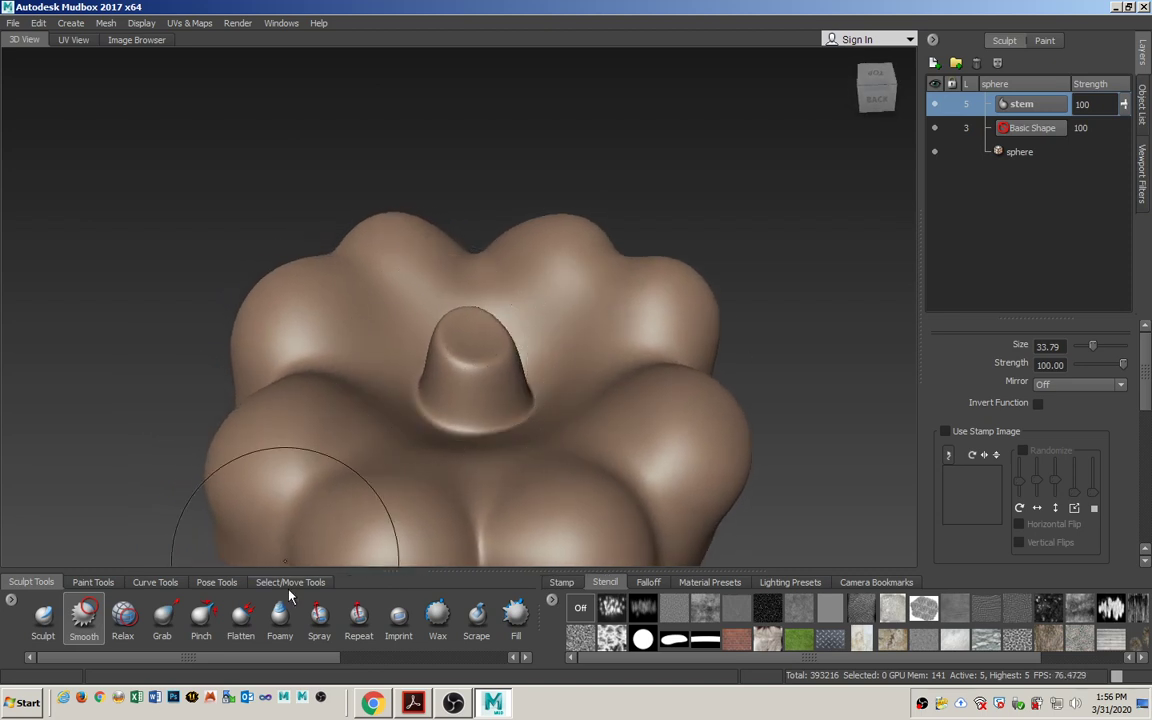
- Pinch the crease around the base of the stem with the Pinch tool at size 10.72 and strength 38.51
{"action": "left_click", "coordinate": [203, 619]}
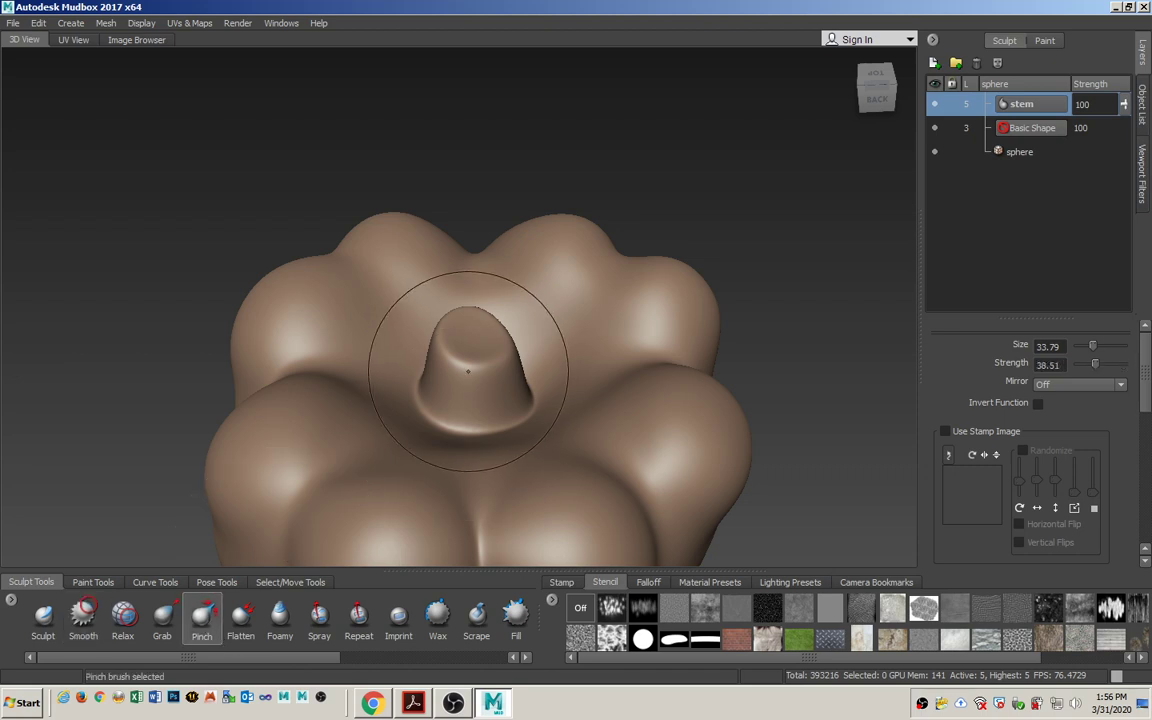
{"action": "left_click_drag", "start_coordinate": [476, 364], "coordinate": [430, 375]}
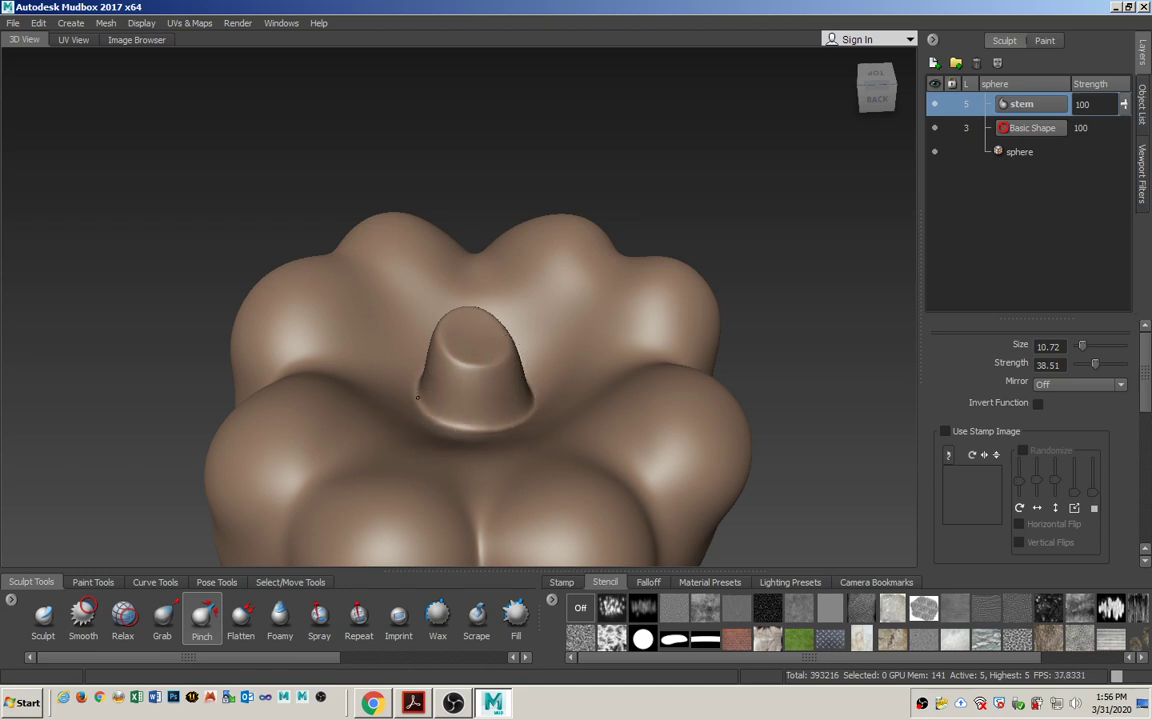
{"action": "mouse_move", "coordinate": [571, 437]}
{"action": "left_mouse_down", "text": "alt"}
{"action": "mouse_move", "coordinate": [320, 312]}
{"action": "mouse_move", "coordinate": [342, 320]}
{"action": "mouse_move", "coordinate": [362, 370]}
{"action": "left_mouse_up", "text": "alt"}
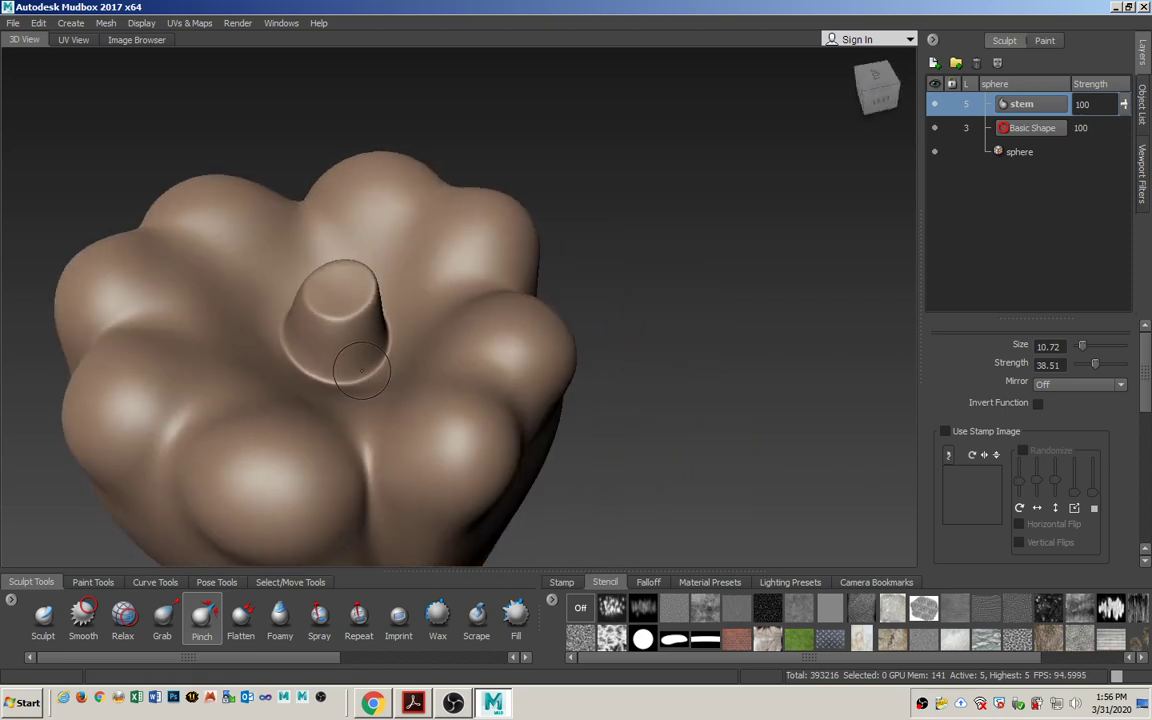
{"action": "mouse_move", "coordinate": [289, 334]}
{"action": "left_mouse_down", "text": "alt"}
{"action": "mouse_move", "coordinate": [352, 406]}
{"action": "mouse_move", "coordinate": [362, 300]}
{"action": "mouse_move", "coordinate": [450, 303]}
{"action": "mouse_move", "coordinate": [643, 378]}
{"action": "mouse_move", "coordinate": [600, 428]}
{"action": "mouse_move", "coordinate": [629, 432]}
{"action": "mouse_move", "coordinate": [599, 437]}
{"action": "mouse_move", "coordinate": [594, 388]}
{"action": "mouse_move", "coordinate": [518, 450]}
{"action": "left_mouse_up", "text": "alt"}
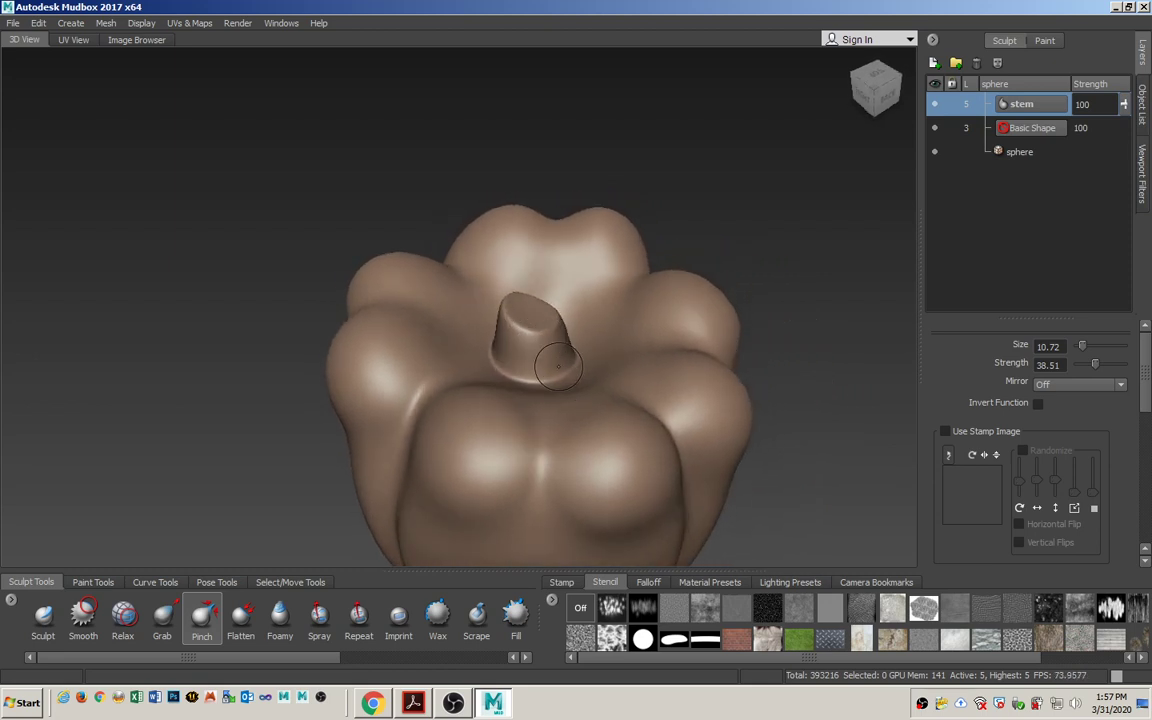
{"action": "mouse_move", "coordinate": [548, 410]}
{"action": "left_mouse_down", "text": "alt"}
{"action": "mouse_move", "coordinate": [514, 419]}
{"action": "mouse_move", "coordinate": [600, 412]}
{"action": "mouse_move", "coordinate": [674, 381]}
{"action": "mouse_move", "coordinate": [627, 393]}
{"action": "mouse_move", "coordinate": [568, 350]}
{"action": "left_mouse_up", "text": "alt"}
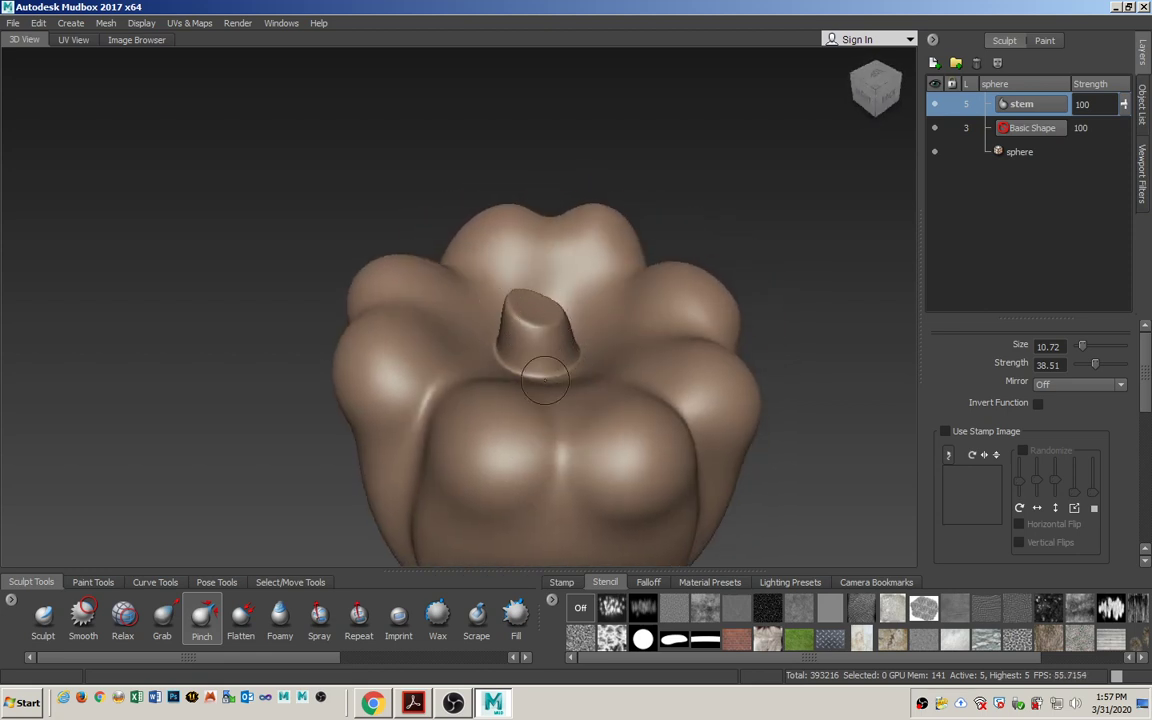
- Fill in a flat ring around the base of the stem with the Fill tool at size 15.69 and strength 15
{"action": "left_click_drag", "start_coordinate": [310, 659], "coordinate": [386, 659]}
{"action": "left_click", "coordinate": [386, 617]}
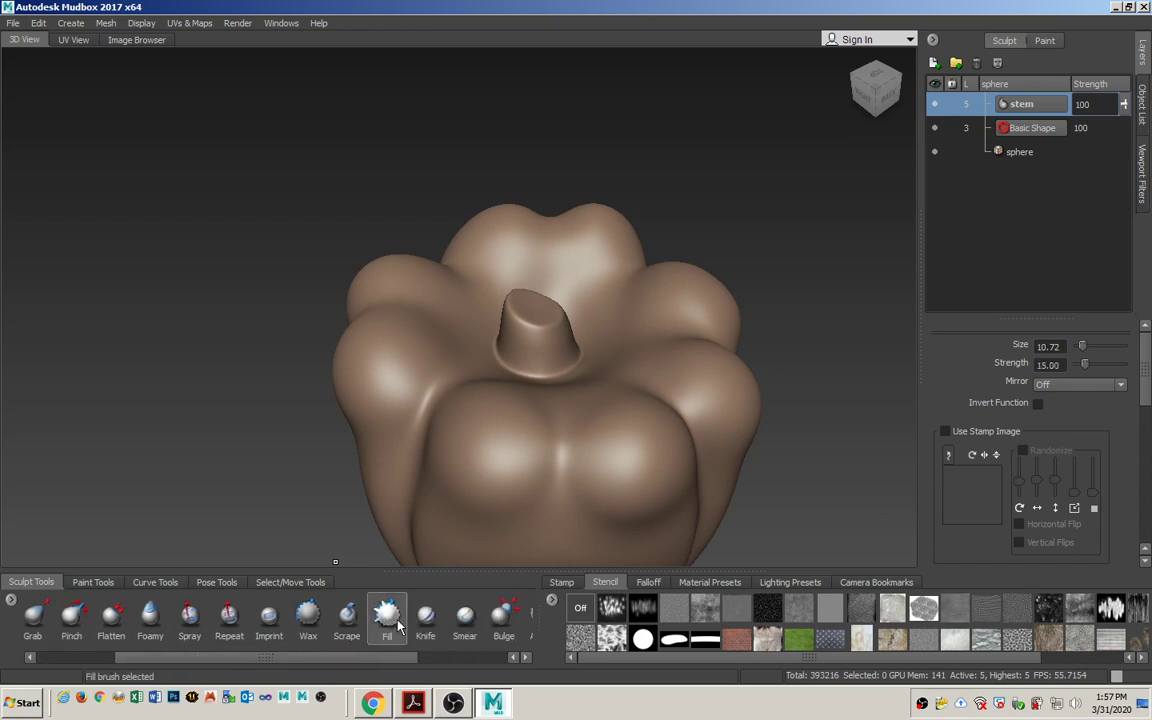
{"action": "left_click_drag", "start_coordinate": [488, 437], "coordinate": [577, 421], "text": "alt"}
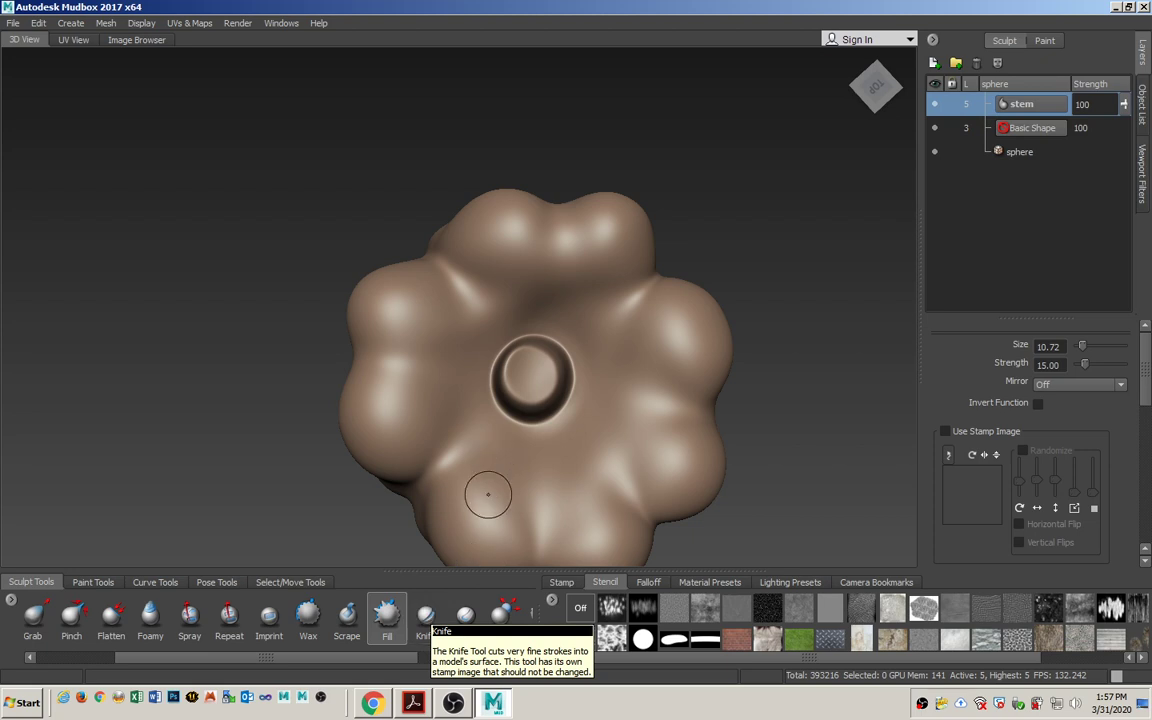
{"action": "key", "text": "b"}
{"action": "left_click_drag", "start_coordinate": [514, 440], "coordinate": [537, 447]}
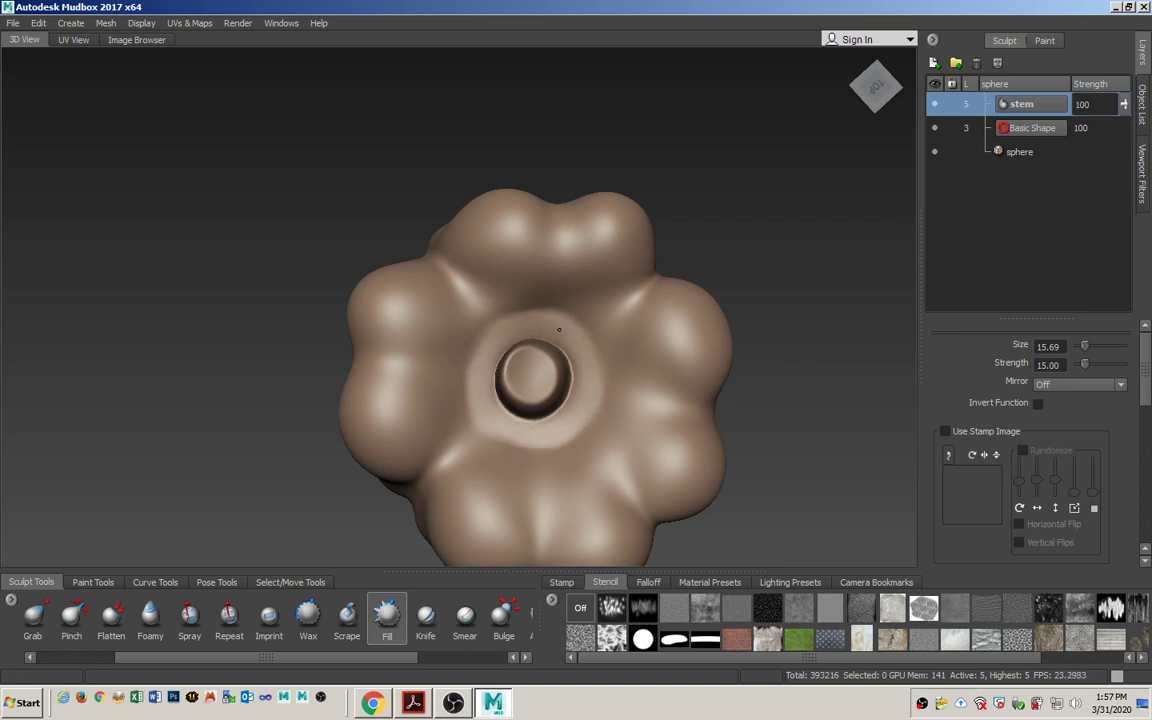
{"action": "left_click_drag", "start_coordinate": [559, 329], "coordinate": [585, 381]}
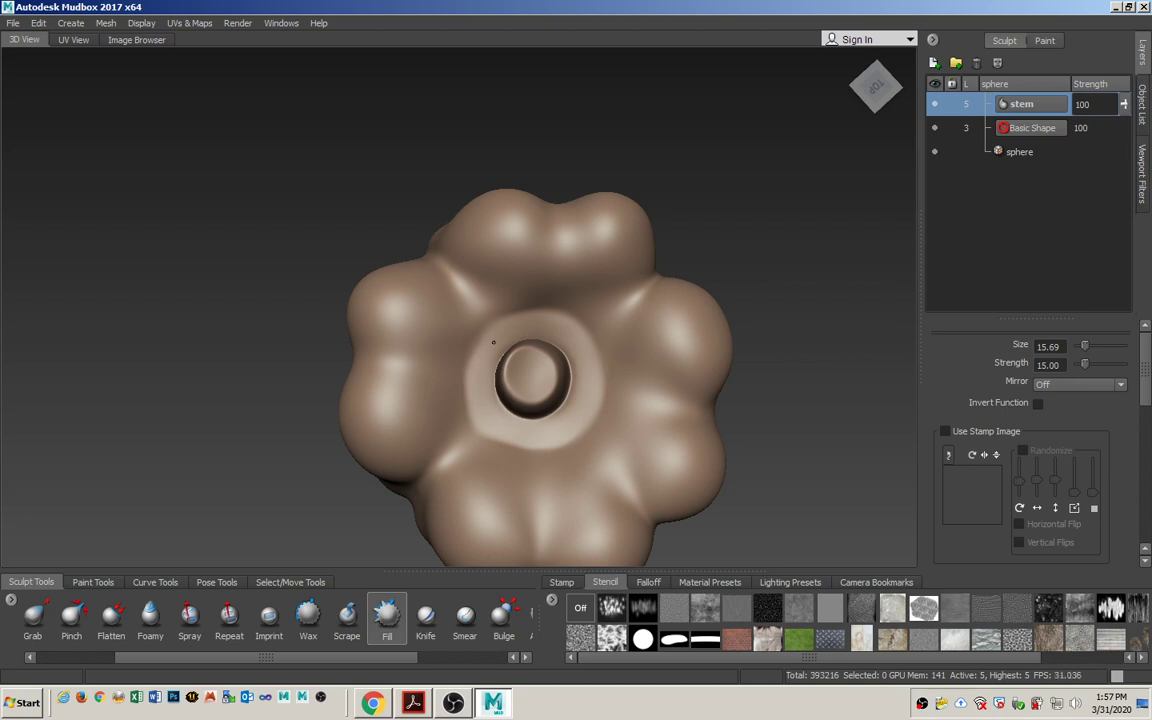
{"action": "left_click_drag", "start_coordinate": [459, 420], "coordinate": [575, 420], "text": "alt"}
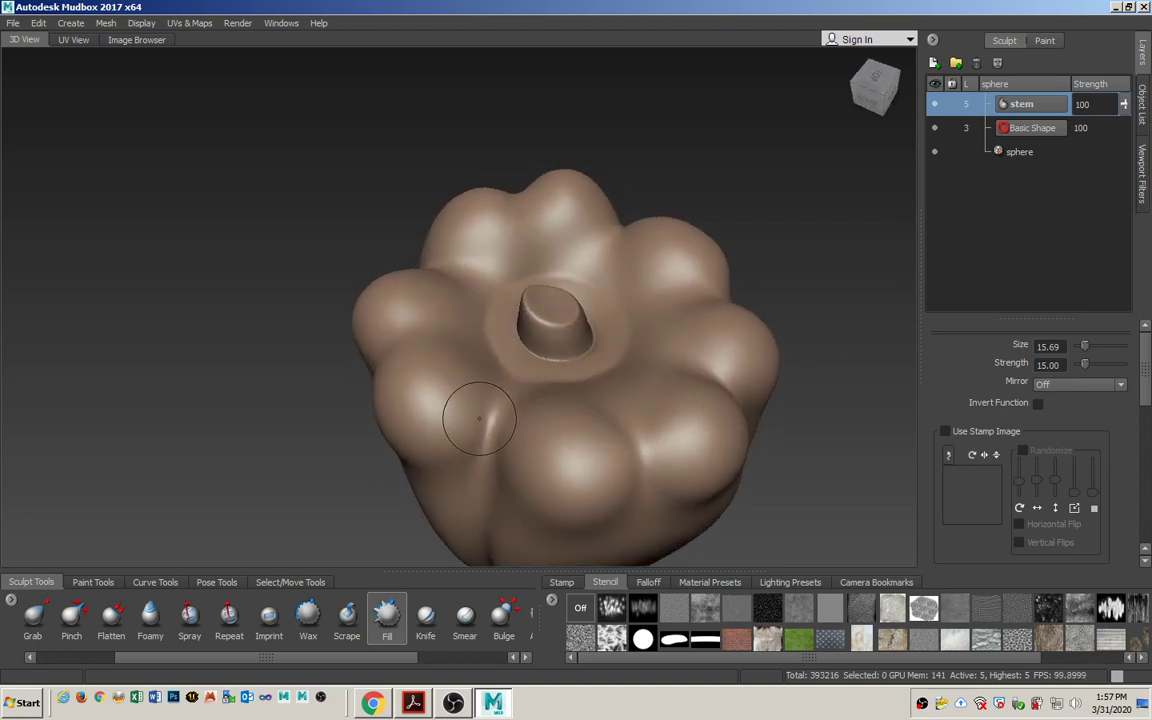
- Smooth the filled ring around the stem at size 15.69 and strength 100, and touch up the stem's base with Fill at strength 15
{"action": "right_click_drag", "start_coordinate": [481, 417], "coordinate": [680, 440], "text": "alt"}
{"action": "right_click_drag", "start_coordinate": [428, 409], "coordinate": [576, 450], "text": "alt"}
{"action": "left_click_drag", "start_coordinate": [576, 450], "coordinate": [643, 455], "text": "alt"}
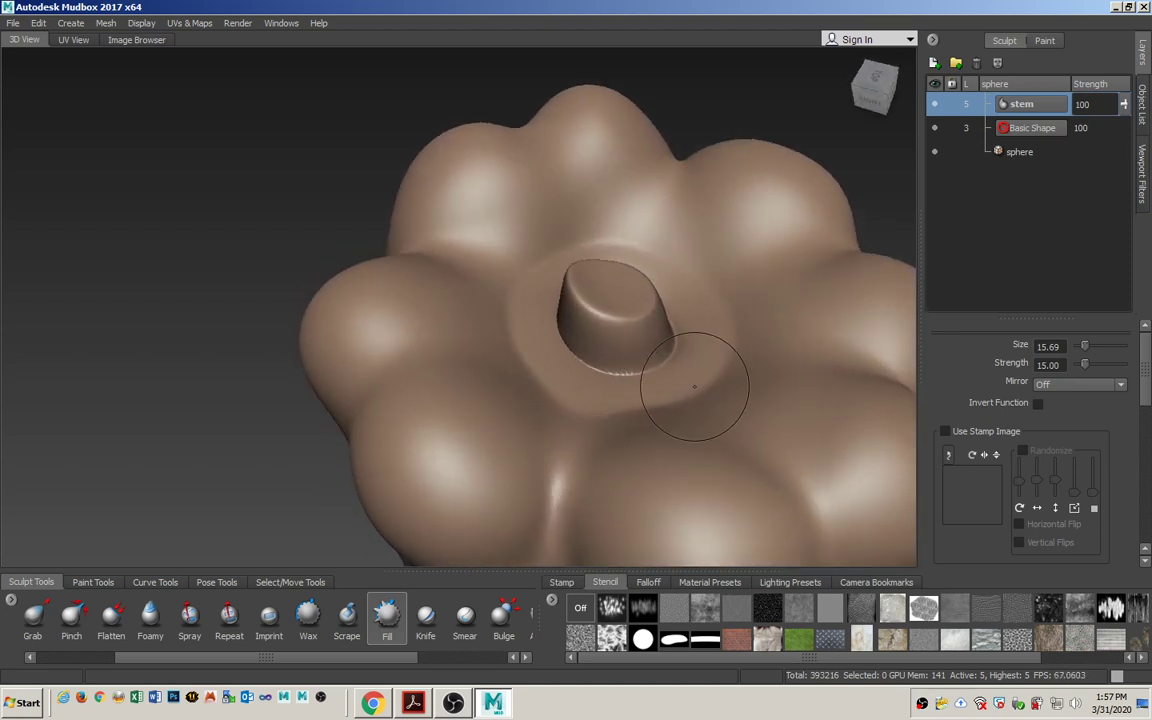
{"action": "mouse_move", "coordinate": [635, 380]}
{"action": "left_mouse_down", "text": "shift"}
{"action": "mouse_move", "coordinate": [591, 378]}
{"action": "mouse_move", "coordinate": [568, 343]}
{"action": "mouse_move", "coordinate": [627, 380]}
{"action": "mouse_move", "coordinate": [668, 357]}
{"action": "mouse_move", "coordinate": [450, 373]}
{"action": "mouse_move", "coordinate": [386, 420]}
{"action": "left_mouse_up", "text": "shift"}
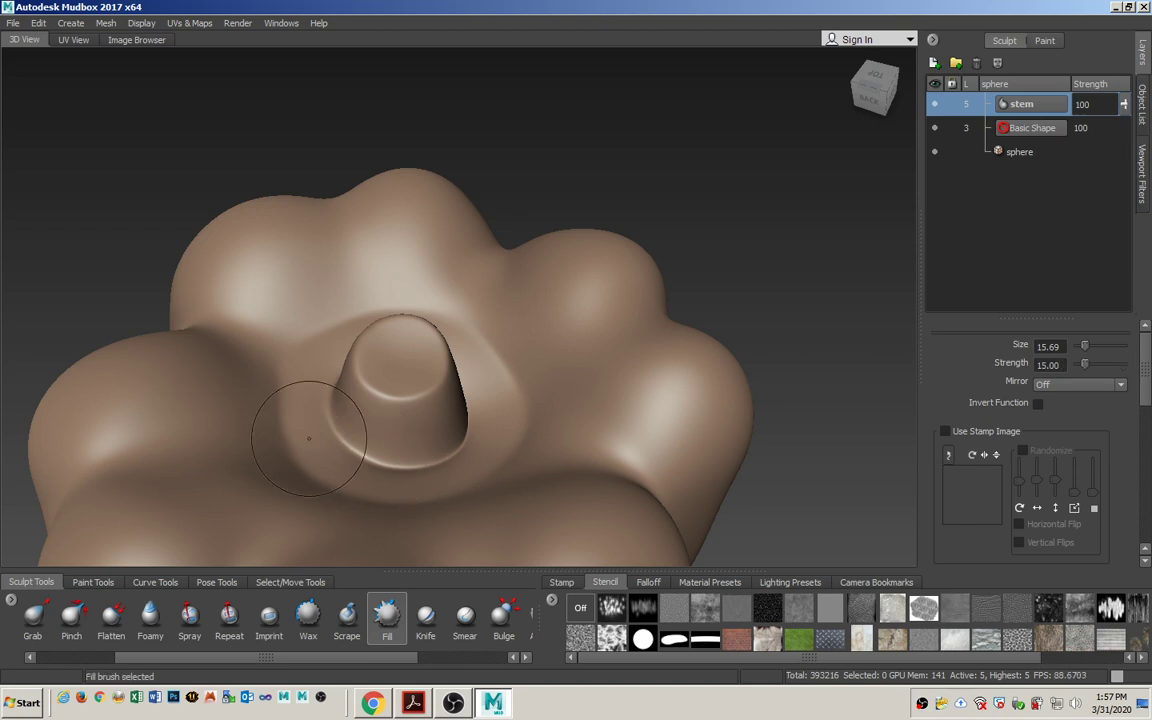
{"action": "left_click_drag", "start_coordinate": [437, 443], "coordinate": [303, 365], "text": "alt"}
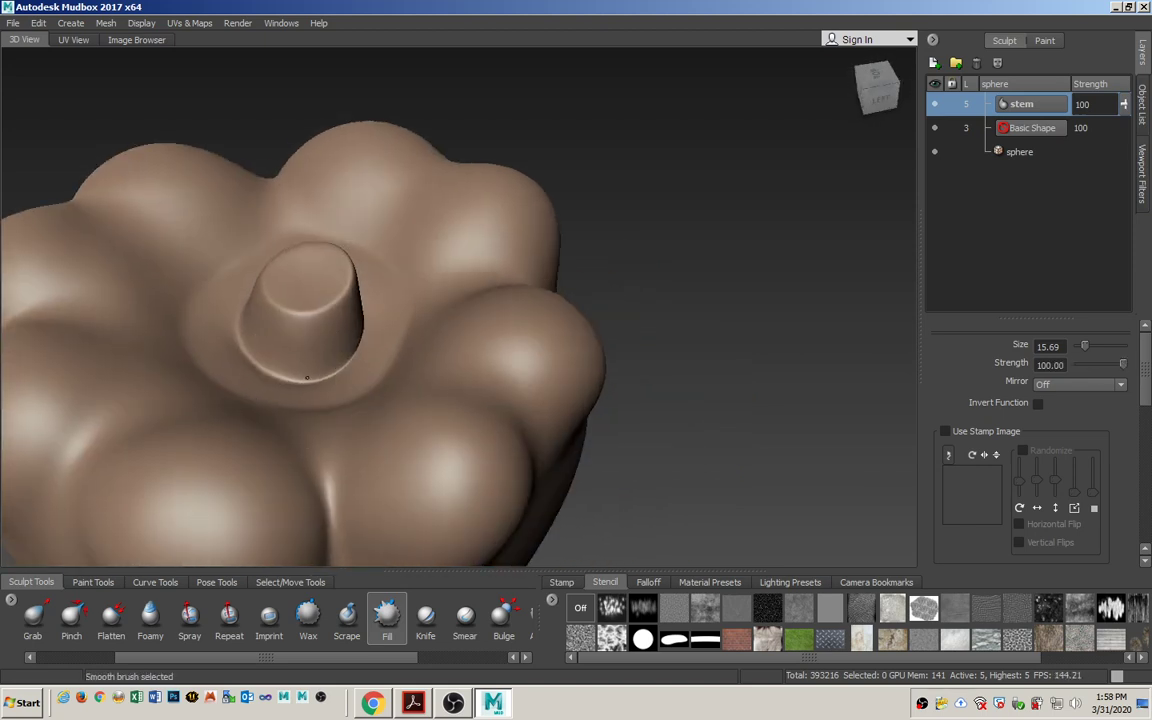
{"action": "left_click_drag", "start_coordinate": [370, 306], "coordinate": [286, 373], "text": "alt"}
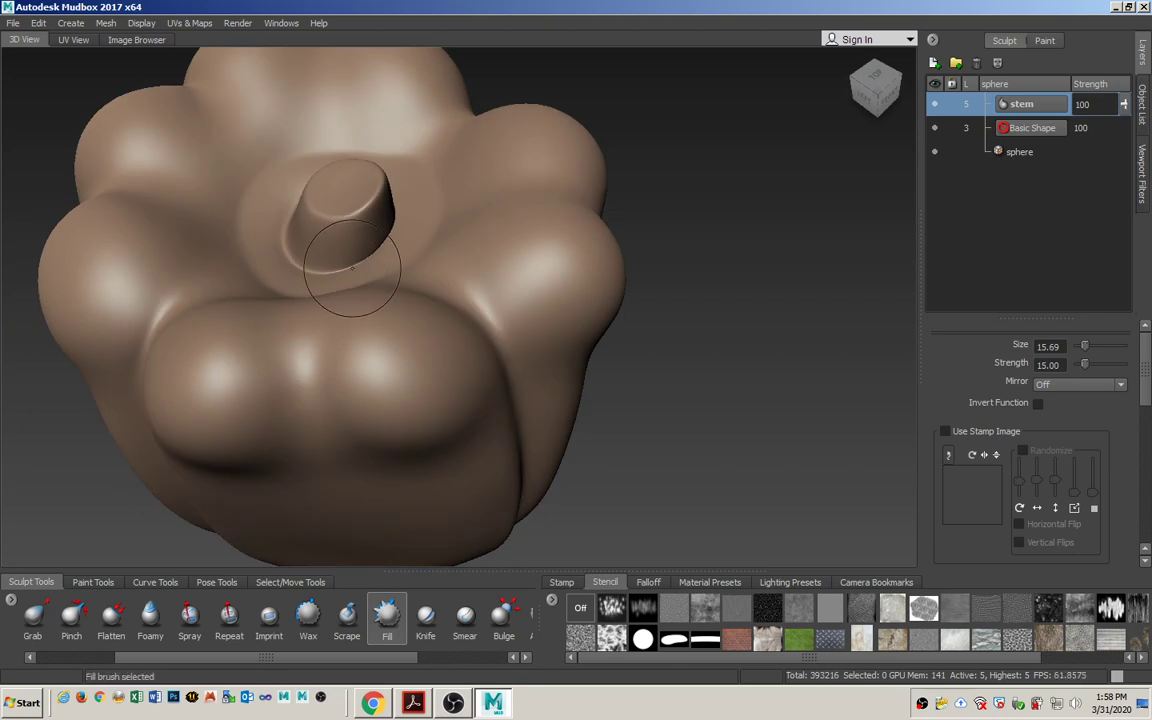
{"action": "left_click_drag", "start_coordinate": [389, 240], "coordinate": [292, 266]}
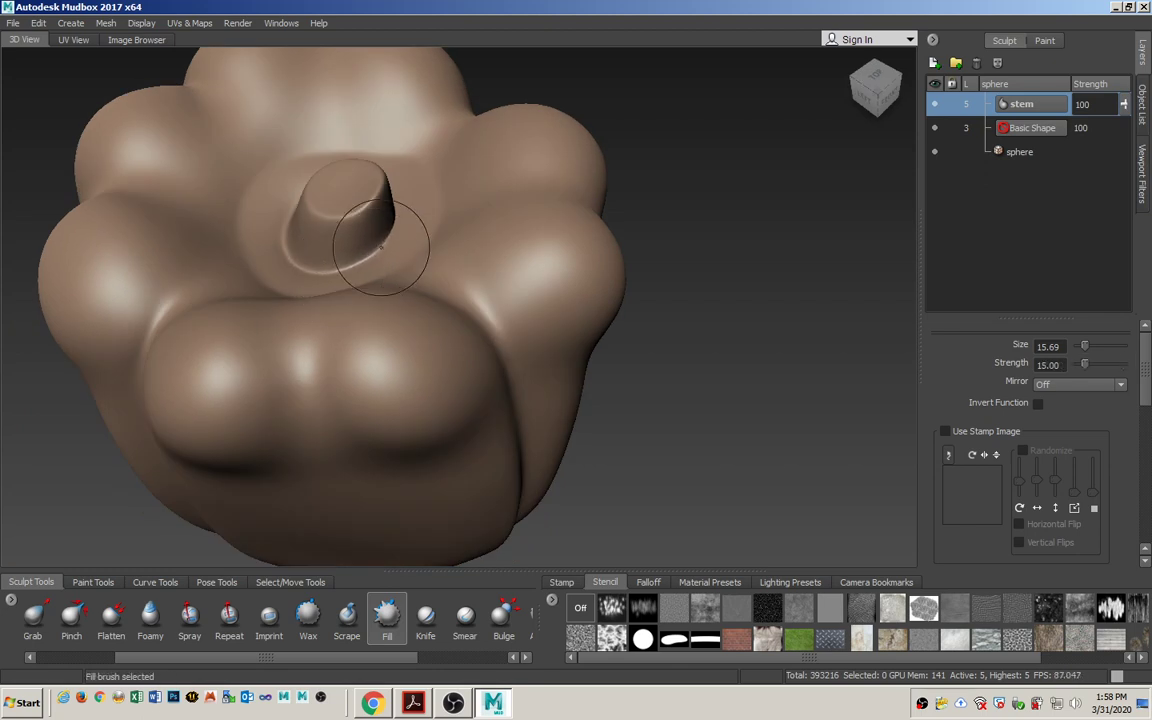
{"action": "left_click_drag", "start_coordinate": [391, 271], "coordinate": [327, 239], "text": "alt"}
{"action": "right_click_drag", "start_coordinate": [327, 239], "coordinate": [376, 290], "text": "alt"}
{"action": "mouse_move", "coordinate": [376, 290]}
{"action": "left_mouse_down", "text": "alt"}
{"action": "mouse_move", "coordinate": [404, 357]}
{"action": "mouse_move", "coordinate": [422, 216]}
{"action": "mouse_move", "coordinate": [514, 252]}
{"action": "mouse_move", "coordinate": [430, 320]}
{"action": "mouse_move", "coordinate": [337, 342]}
{"action": "mouse_move", "coordinate": [374, 363]}
{"action": "mouse_move", "coordinate": [420, 335]}
{"action": "mouse_move", "coordinate": [458, 355]}
{"action": "left_mouse_up", "text": "alt"}
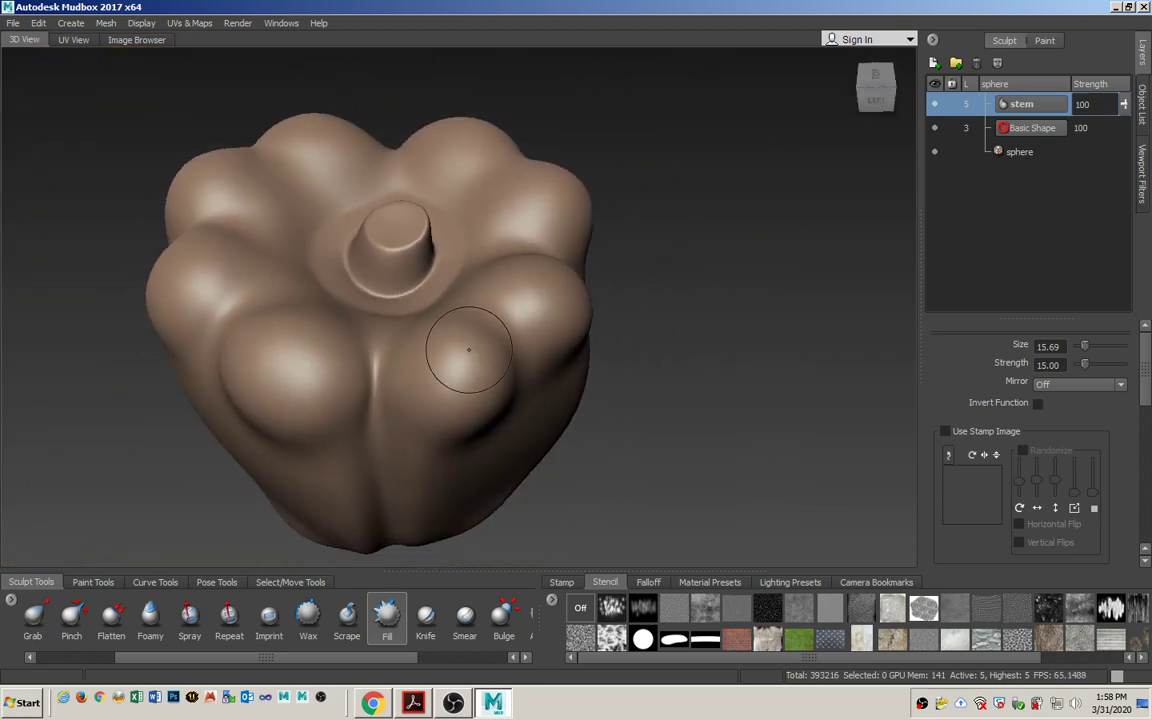
- Switch to the textbook PDF in Acrobat, read the floret instructions and Figure 2.24 on page 35, and return to Mudbox
{"action": "key", "text": "alt+Tab"}
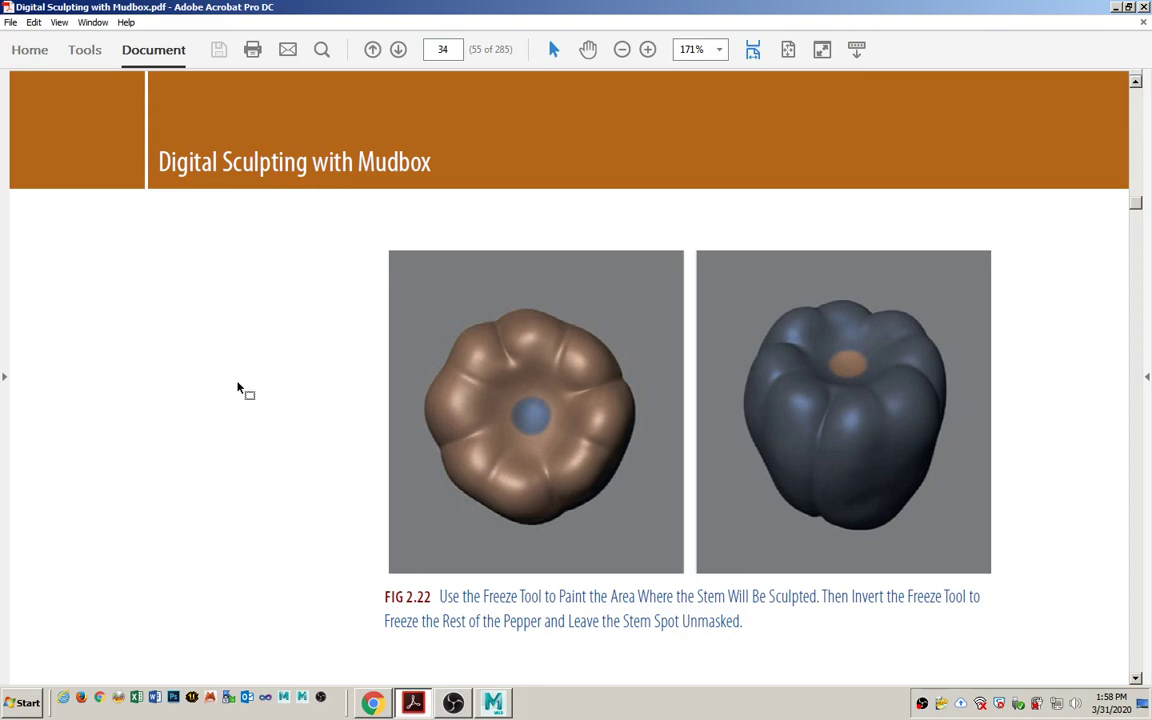
{"action": "scroll", "coordinate": [345, 368], "scroll_direction": "down", "scroll_amount": 15}
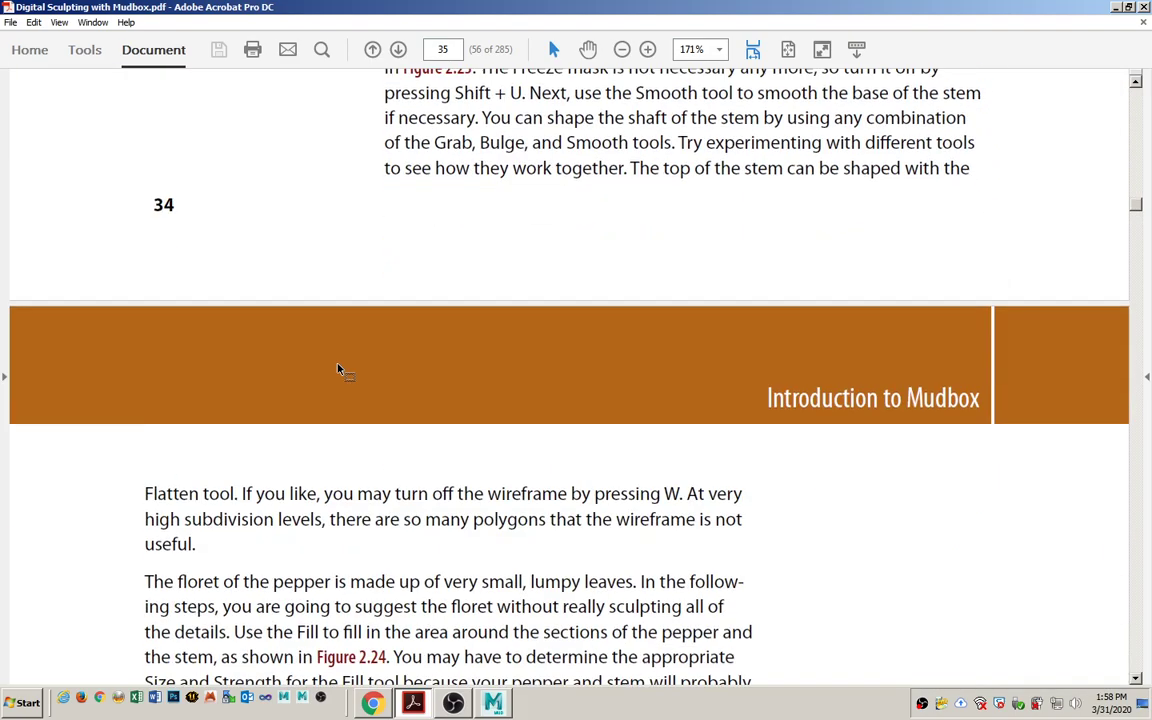
{"action": "scroll", "coordinate": [338, 370], "scroll_direction": "down", "scroll_amount": 15}
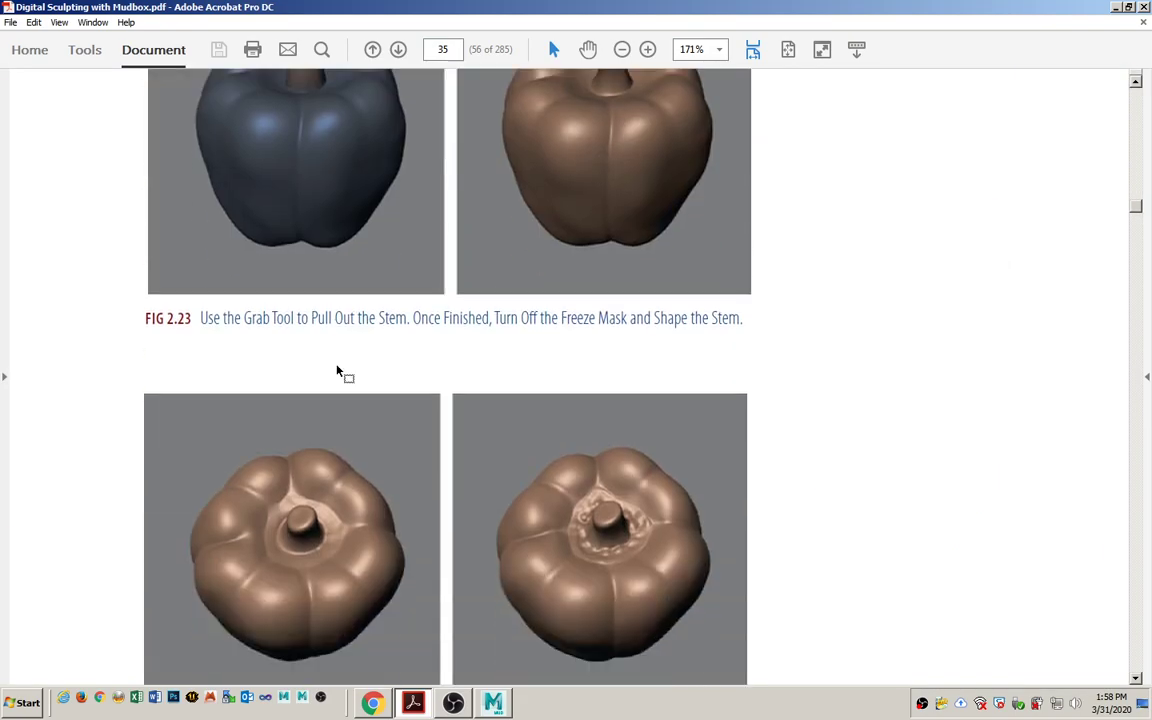
{"action": "scroll", "coordinate": [337, 371], "scroll_direction": "down", "scroll_amount": 5}
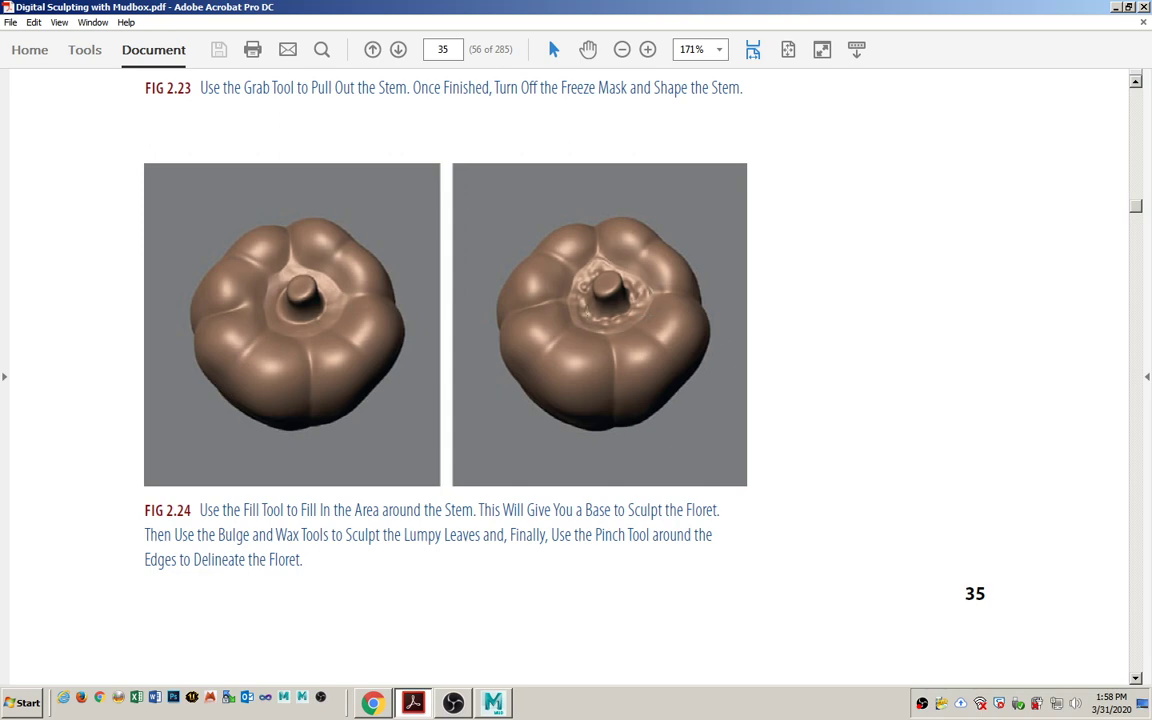
{"action": "key", "text": "alt+Tab"}
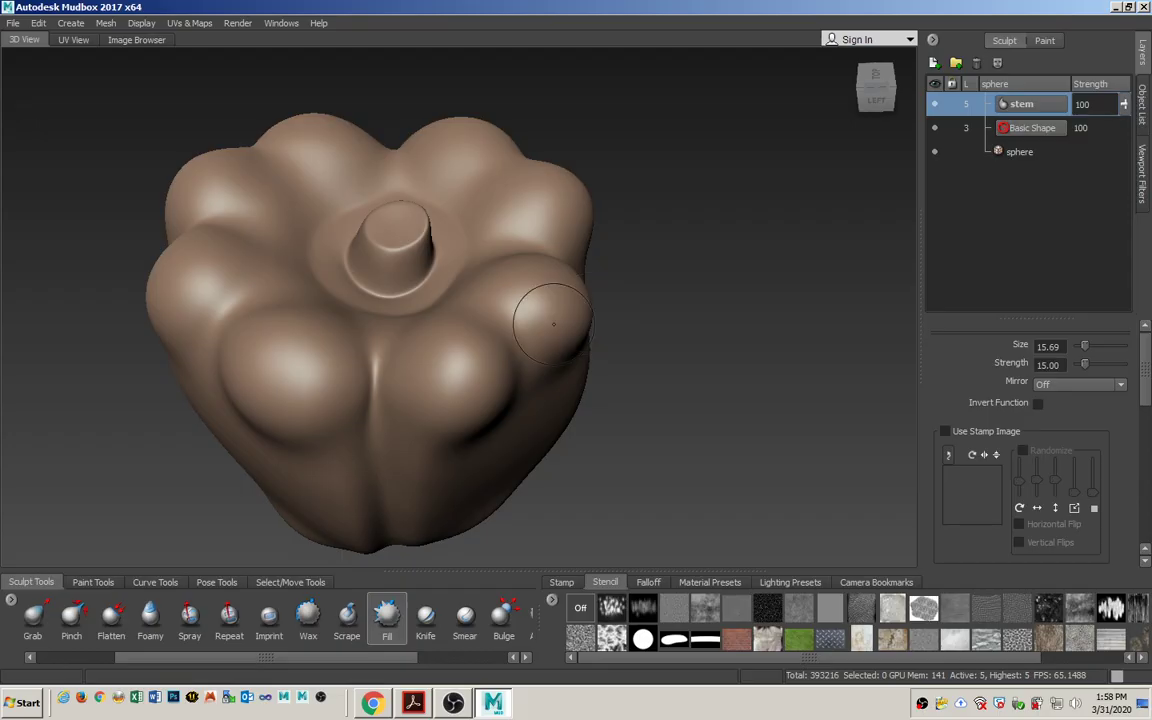
- Try the Bulge tool on the ring beside the stem, and set its brush to size 5.90 and strength 8.22
{"action": "left_click_drag", "start_coordinate": [399, 391], "coordinate": [427, 402], "text": "alt"}
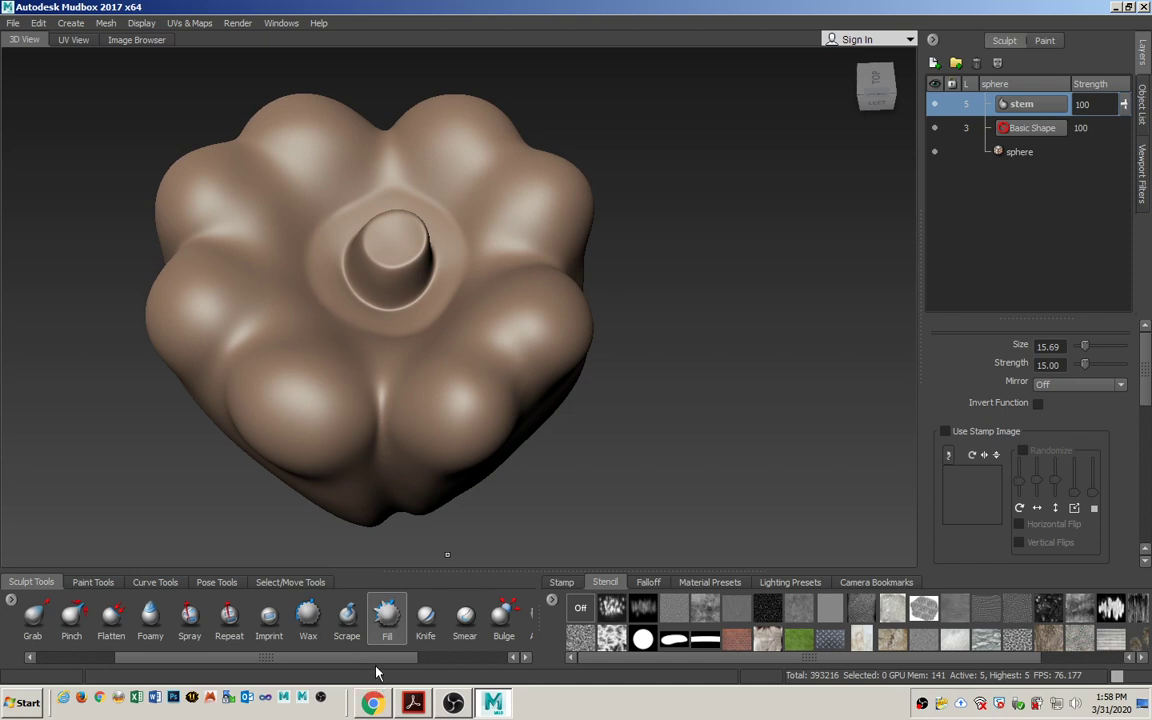
{"action": "left_click_drag", "start_coordinate": [378, 659], "coordinate": [396, 659]}
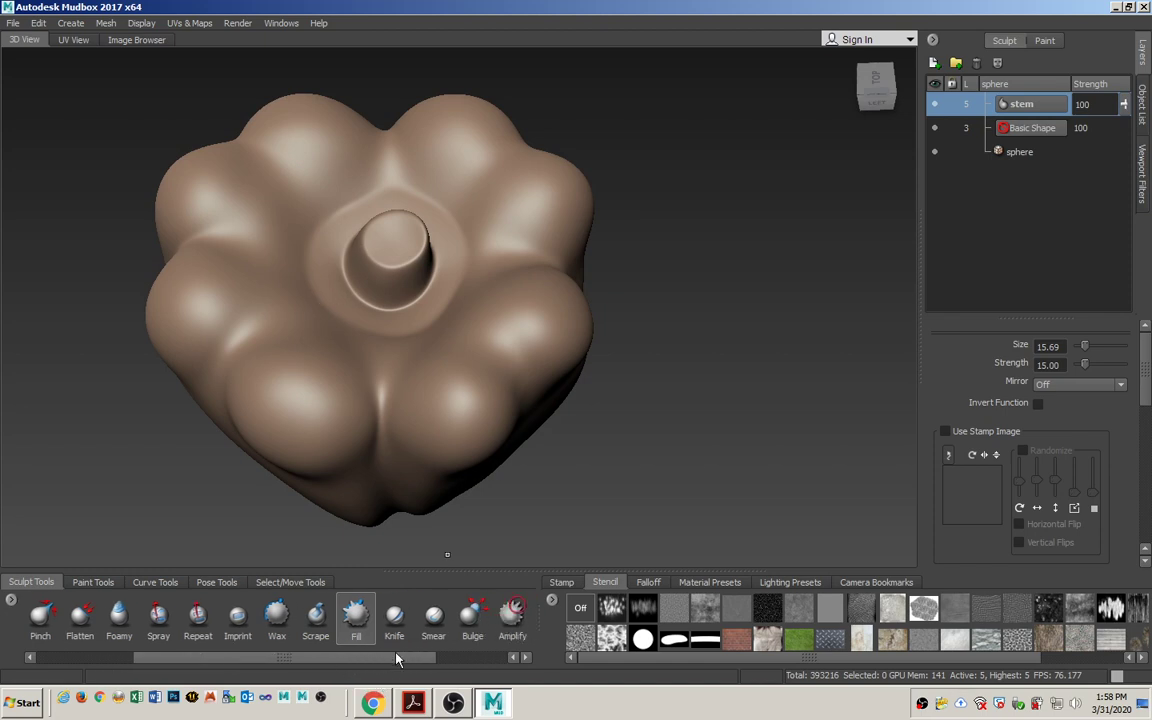
{"action": "left_click", "coordinate": [470, 612]}
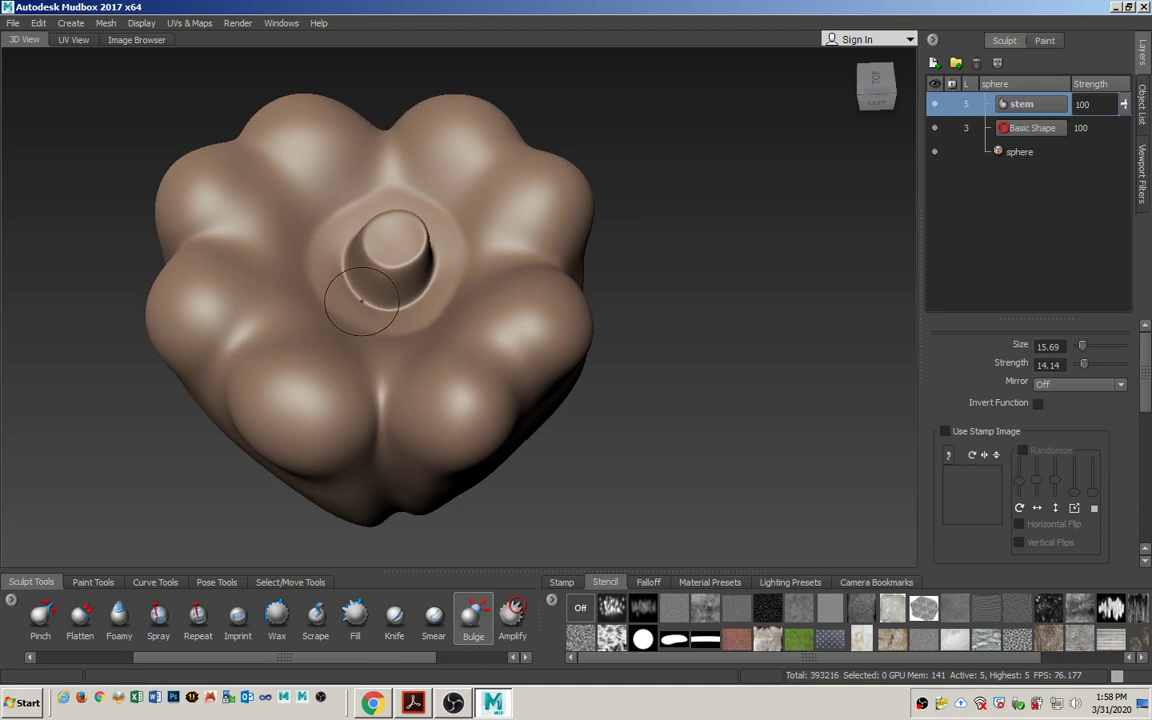
{"action": "mouse_move", "coordinate": [353, 306]}
{"action": "left_mouse_down"}
{"action": "mouse_move", "coordinate": [310, 262]}
{"action": "mouse_move", "coordinate": [356, 322]}
{"action": "mouse_move", "coordinate": [380, 315]}
{"action": "mouse_move", "coordinate": [352, 320]}
{"action": "left_mouse_up"}
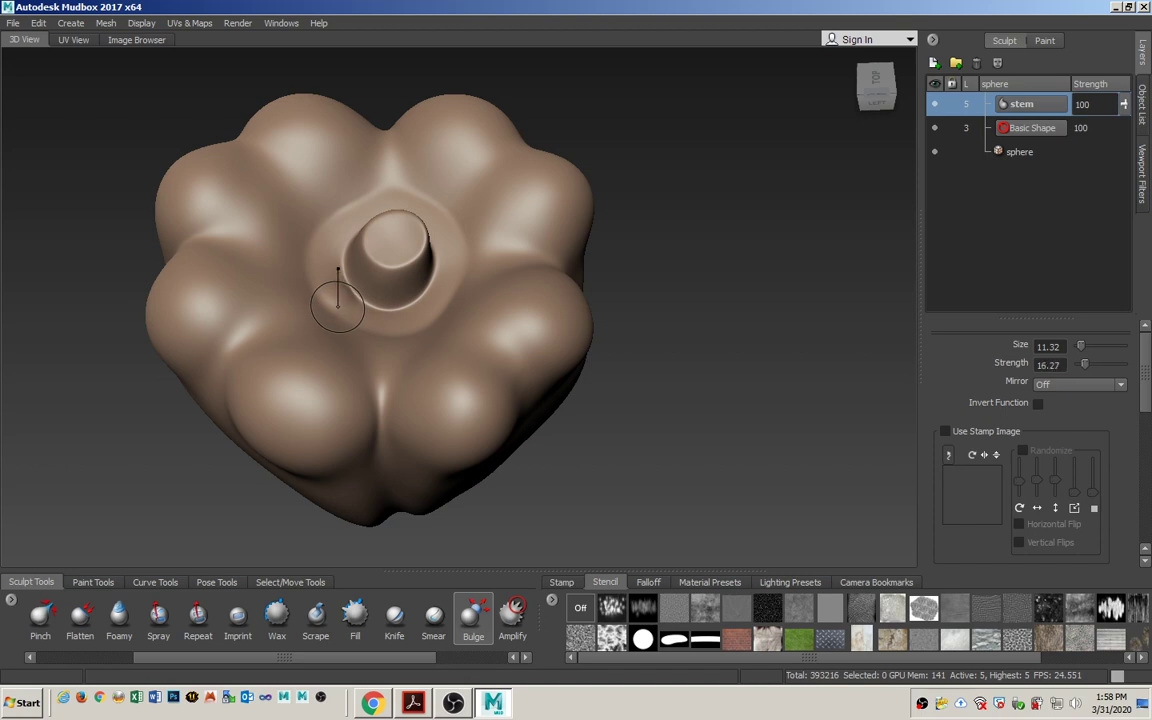
{"action": "left_click_drag", "start_coordinate": [323, 276], "coordinate": [337, 243]}
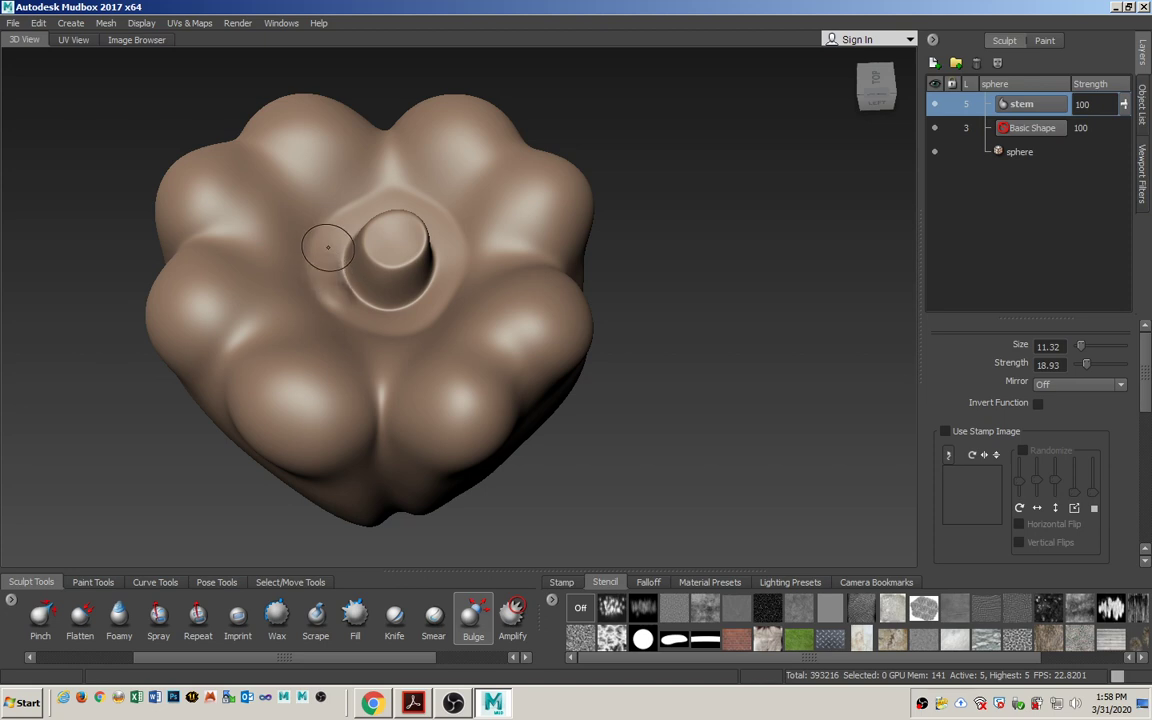
{"action": "left_click_drag", "start_coordinate": [328, 247], "coordinate": [304, 247]}
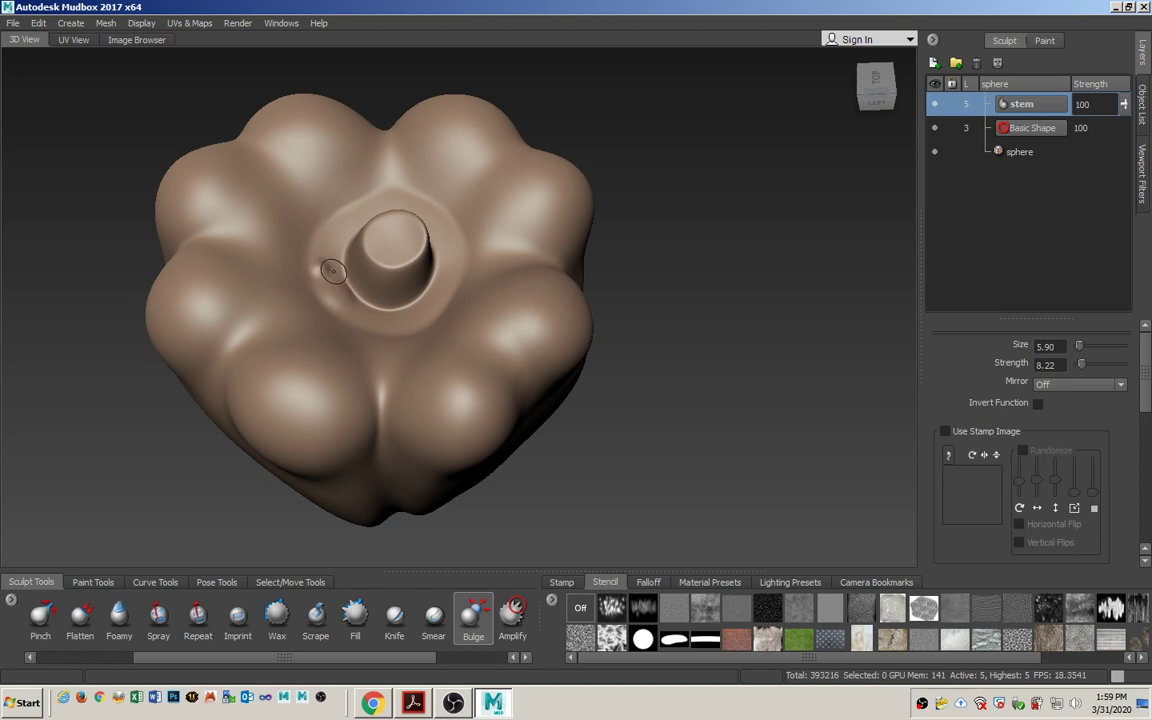
- Bulge small lumps all the way around the ring at the stem's base to form the floret
{"action": "left_click", "coordinate": [324, 267]}
{"action": "left_click_drag", "start_coordinate": [362, 320], "coordinate": [334, 298]}
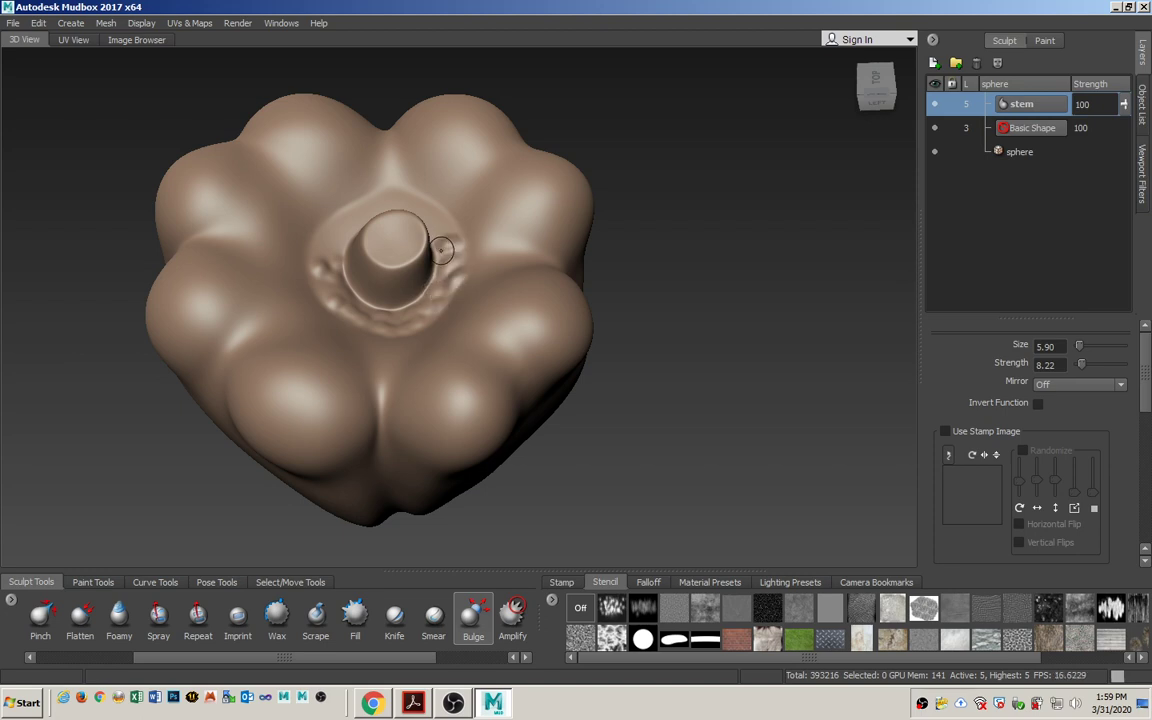
{"action": "left_click_drag", "start_coordinate": [357, 283], "coordinate": [467, 309], "text": "alt"}
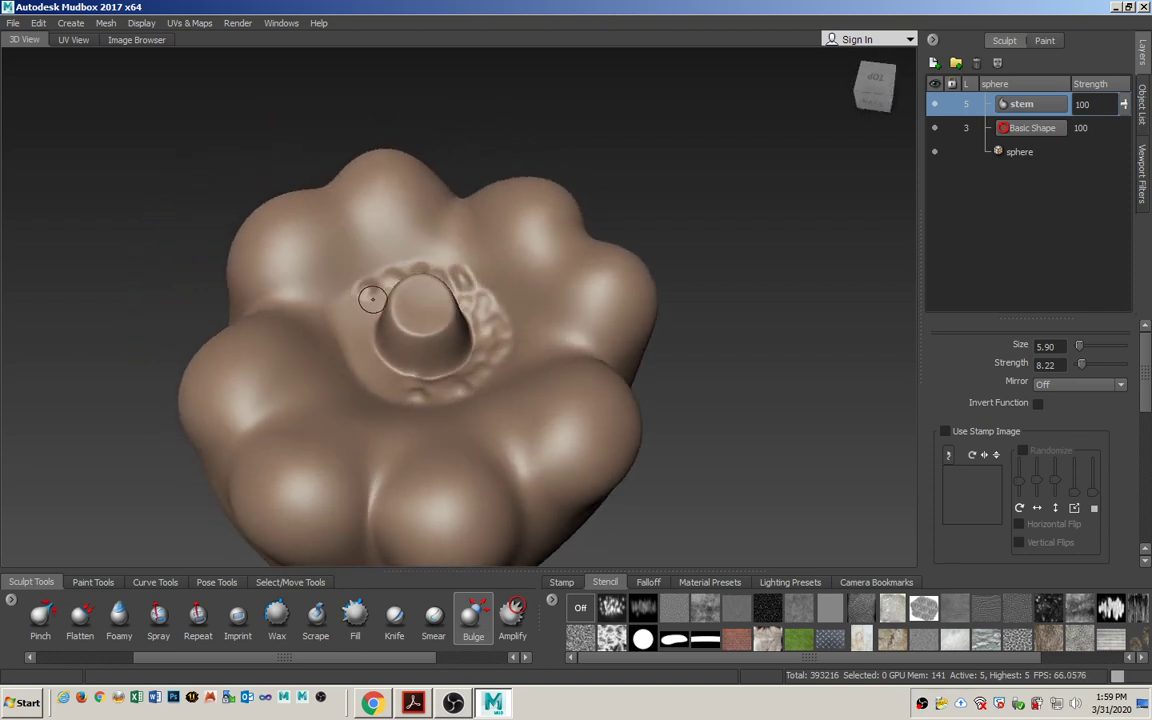
{"action": "mouse_move", "coordinate": [371, 299]}
{"action": "left_mouse_down"}
{"action": "mouse_move", "coordinate": [318, 280]}
{"action": "mouse_move", "coordinate": [360, 326]}
{"action": "left_mouse_up"}
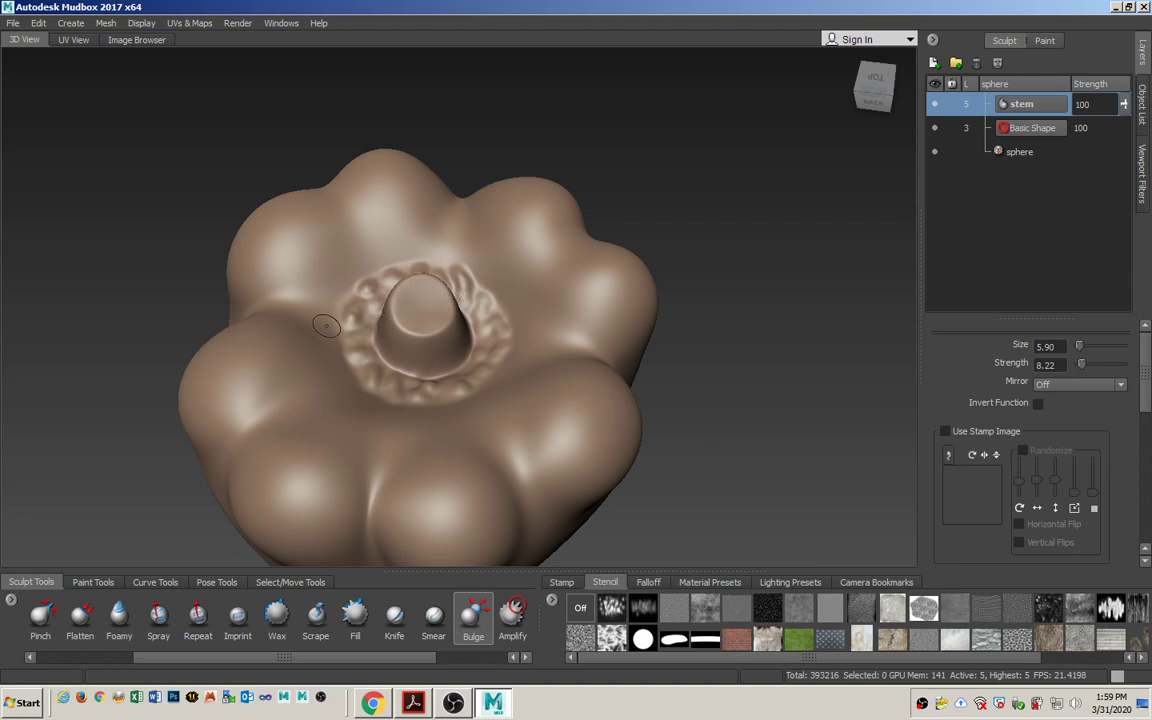
- Examine the pepper from the side, and read the "Adding Texture with a Stencil" section on page 36 of the Acrobat textbook before returning to Mudbox
{"action": "scroll", "coordinate": [358, 355], "scroll_direction": "down", "scroll_amount": 4}
{"action": "left_click_drag", "start_coordinate": [358, 355], "coordinate": [376, 399], "text": "alt"}
{"action": "right_click_drag", "start_coordinate": [459, 388], "coordinate": [474, 418], "text": "alt"}
{"action": "left_click_drag", "start_coordinate": [474, 418], "coordinate": [432, 420], "text": "alt"}
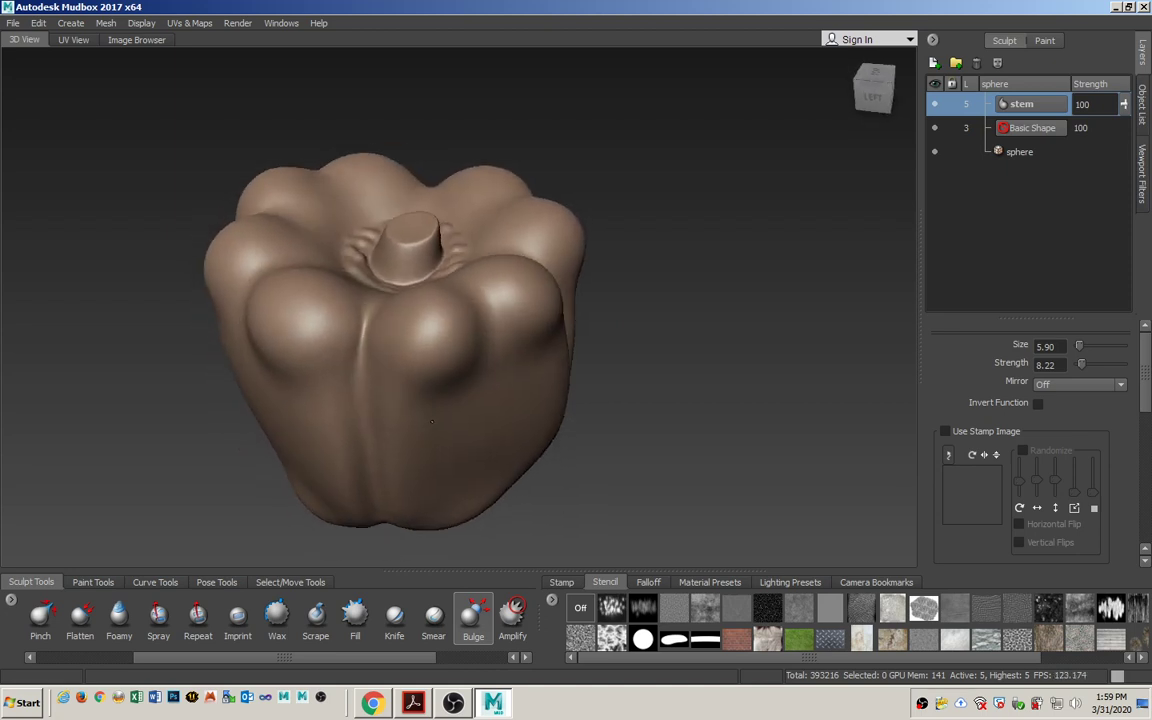
{"action": "right_click_drag", "start_coordinate": [550, 450], "coordinate": [533, 415], "text": "alt"}
{"action": "left_click_drag", "start_coordinate": [533, 415], "coordinate": [477, 410], "text": "alt"}
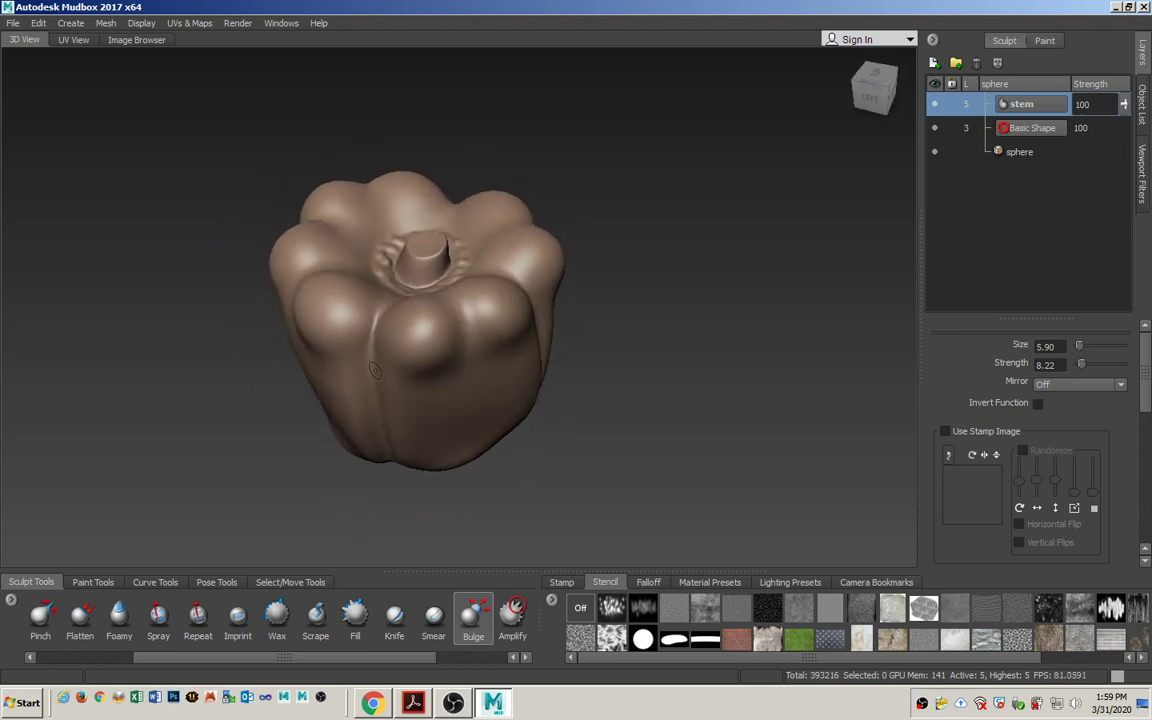
{"action": "left_click_drag", "start_coordinate": [550, 417], "coordinate": [556, 444], "text": "alt"}
{"action": "key", "text": "alt+Tab"}
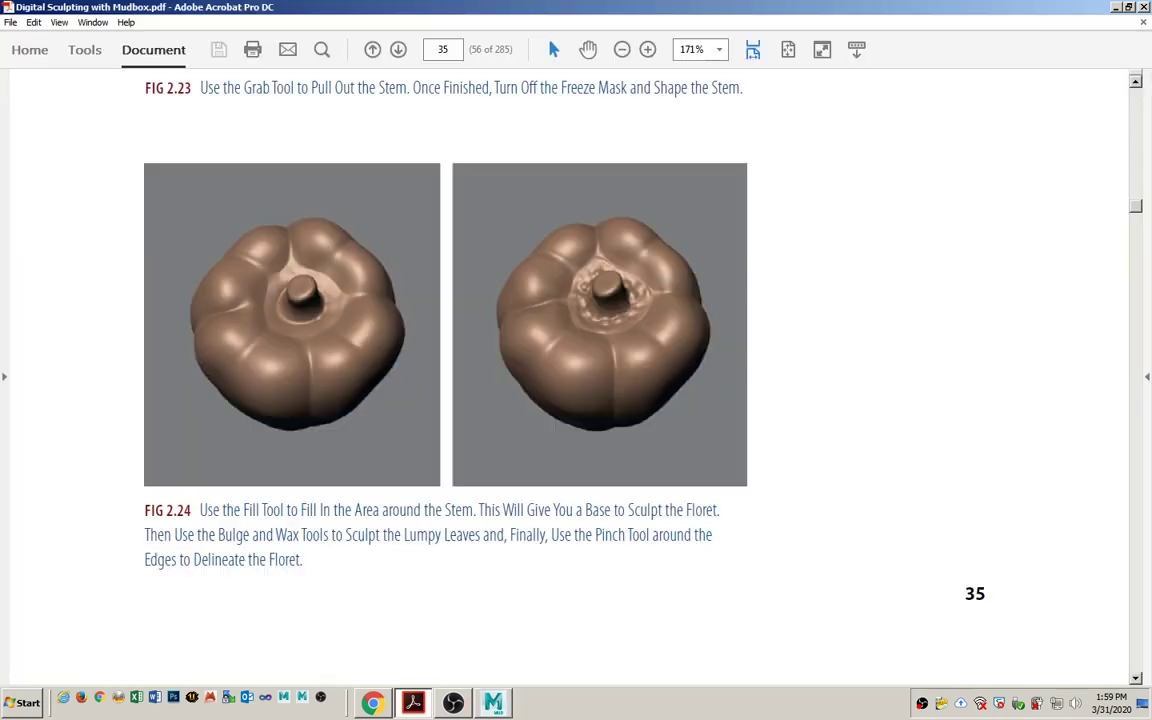
{"action": "scroll", "coordinate": [443, 517], "scroll_direction": "down", "scroll_amount": 10}
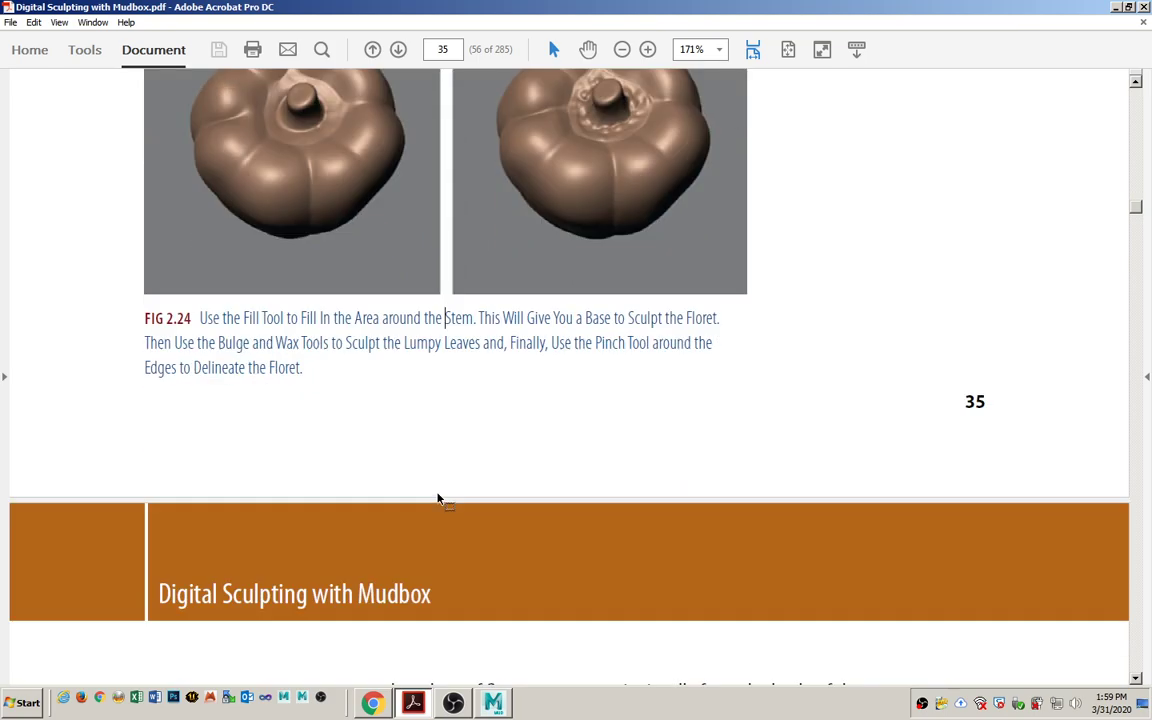
{"action": "scroll", "coordinate": [437, 490], "scroll_direction": "down", "scroll_amount": 3}
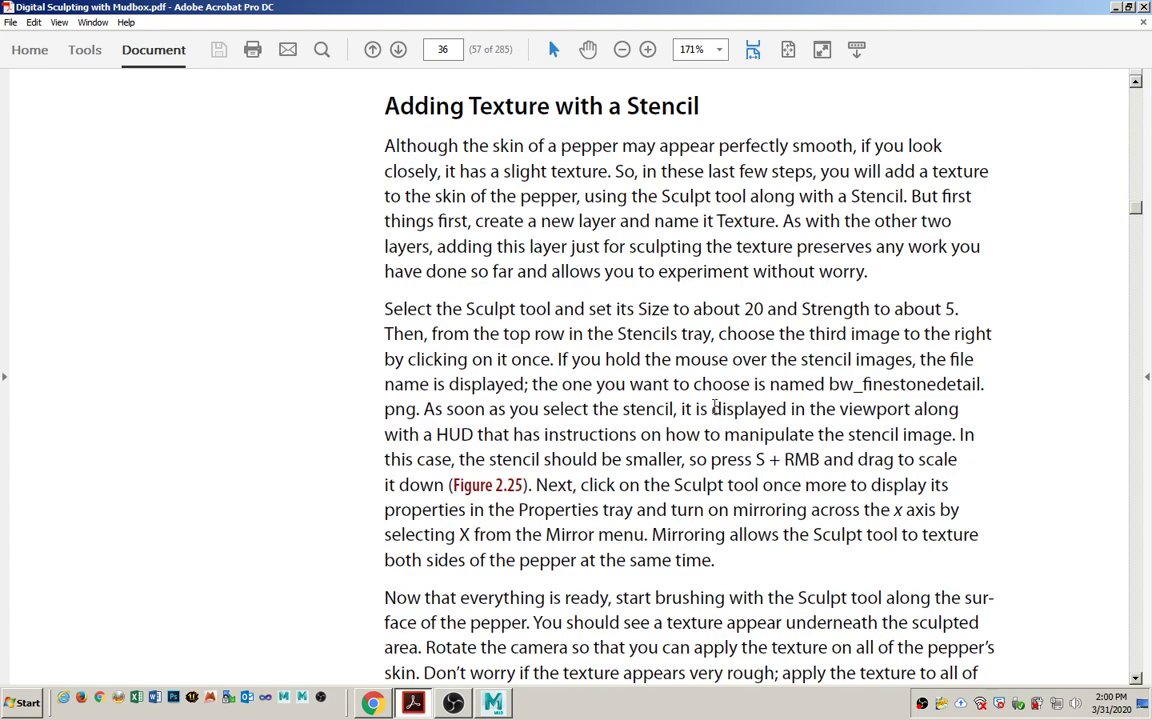
{"action": "key", "text": "alt+Tab"}
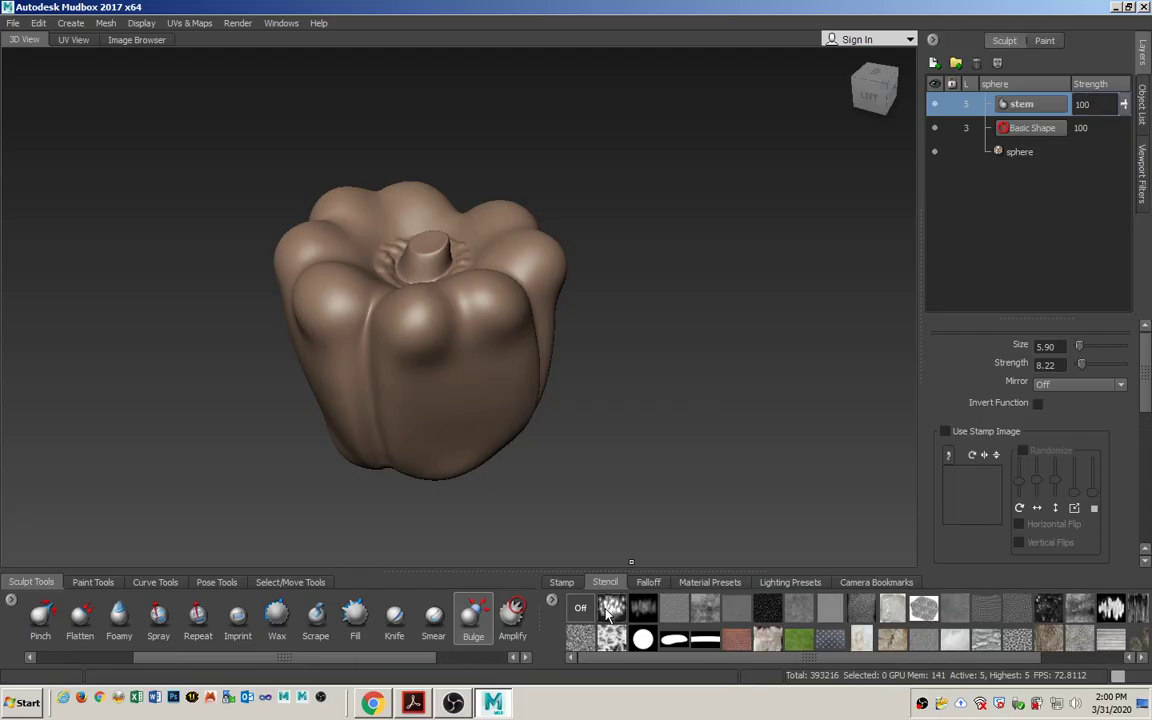
- Load the bw_fineStoneDetail stencil over the pepper
{"action": "left_click", "coordinate": [562, 583]}
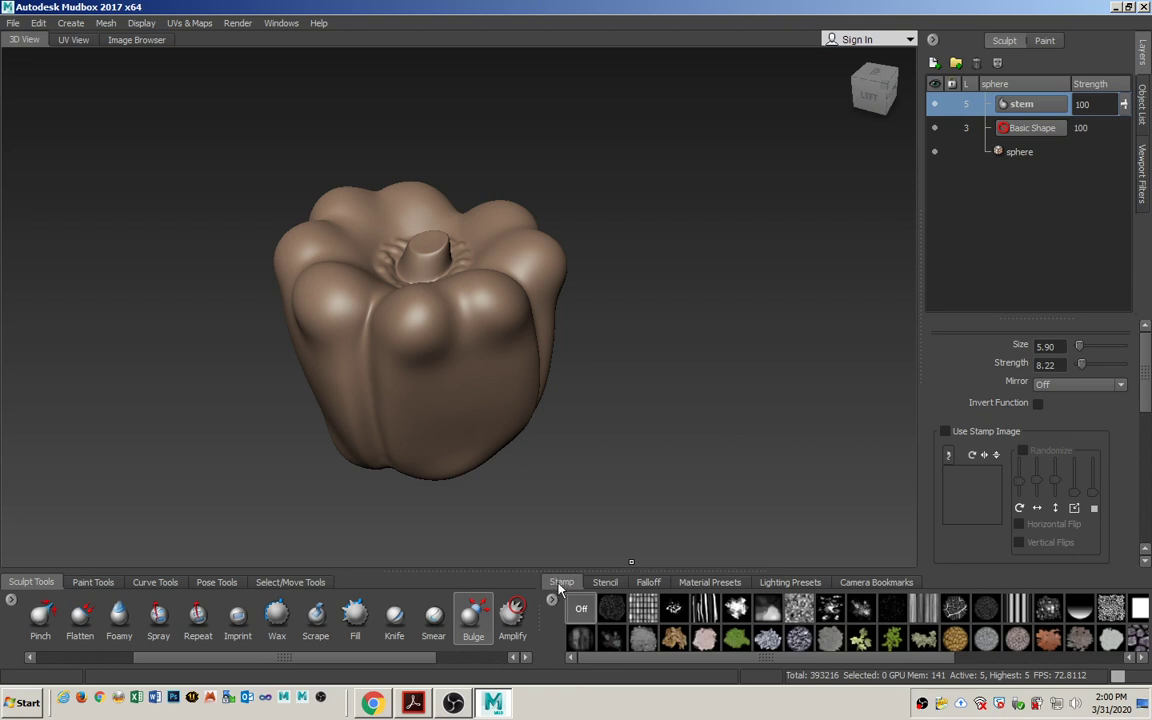
{"action": "left_click", "coordinate": [605, 588]}
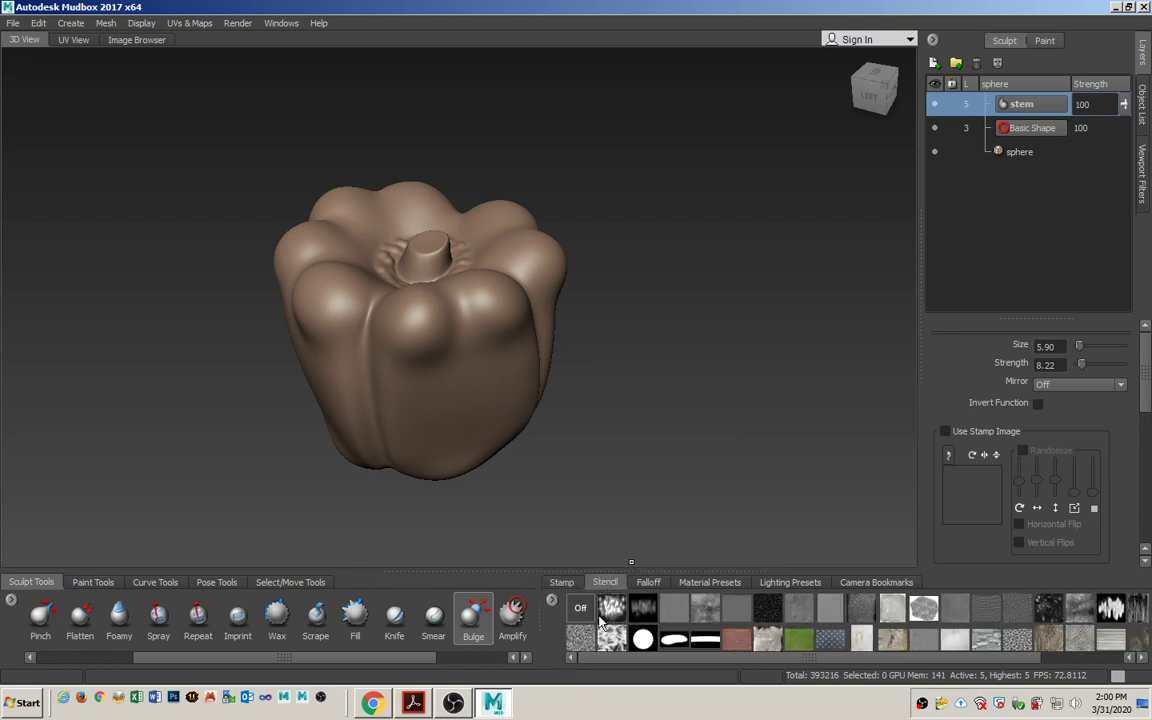
{"action": "left_click", "coordinate": [676, 612]}
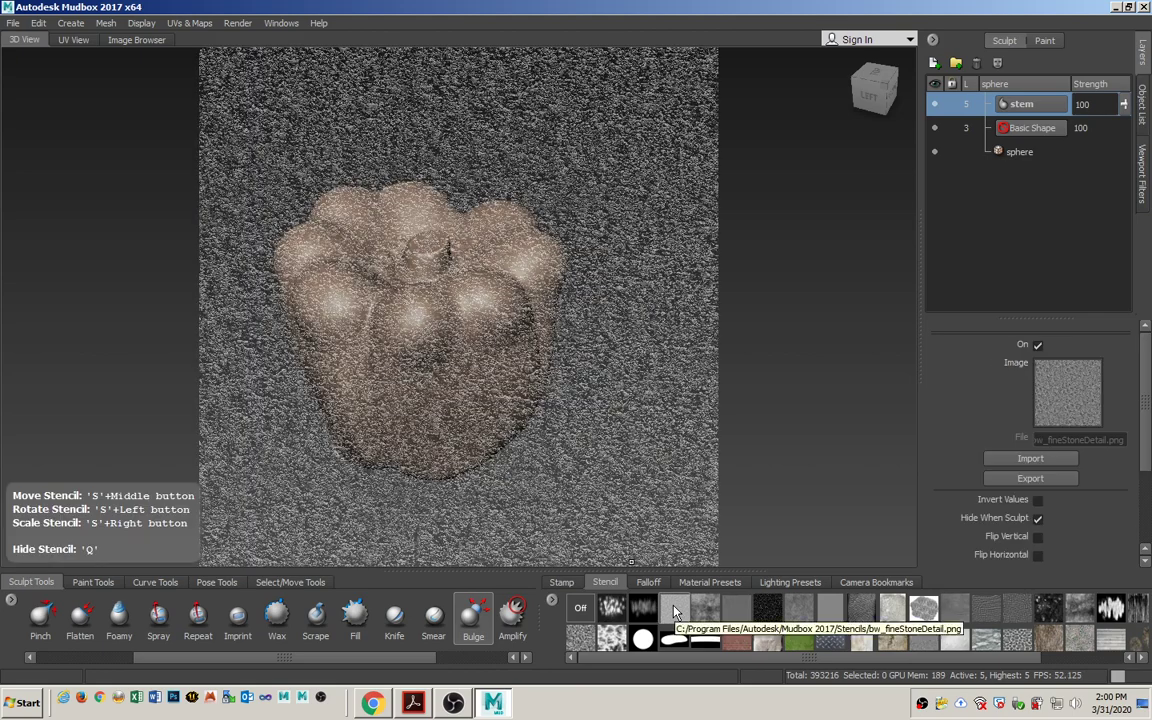
- Choose the Sculpt tool with a brush size of 73.67 for texturing the pepper's side
{"action": "left_click_drag", "start_coordinate": [627, 519], "coordinate": [487, 401], "text": "alt"}
{"action": "middle_click_drag", "start_coordinate": [488, 402], "coordinate": [509, 372], "text": "alt"}
{"action": "right_click_drag", "start_coordinate": [509, 372], "coordinate": [556, 382], "text": "alt"}
{"action": "left_click_drag", "start_coordinate": [223, 664], "coordinate": [54, 658]}
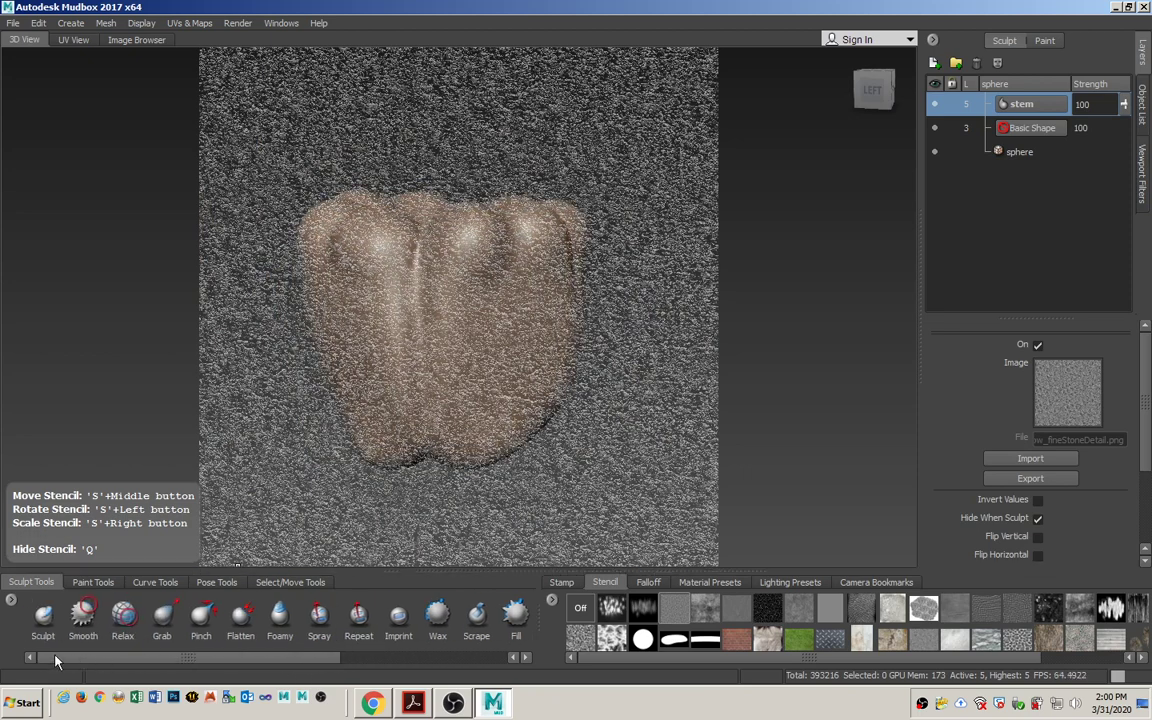
{"action": "left_click", "coordinate": [44, 620]}
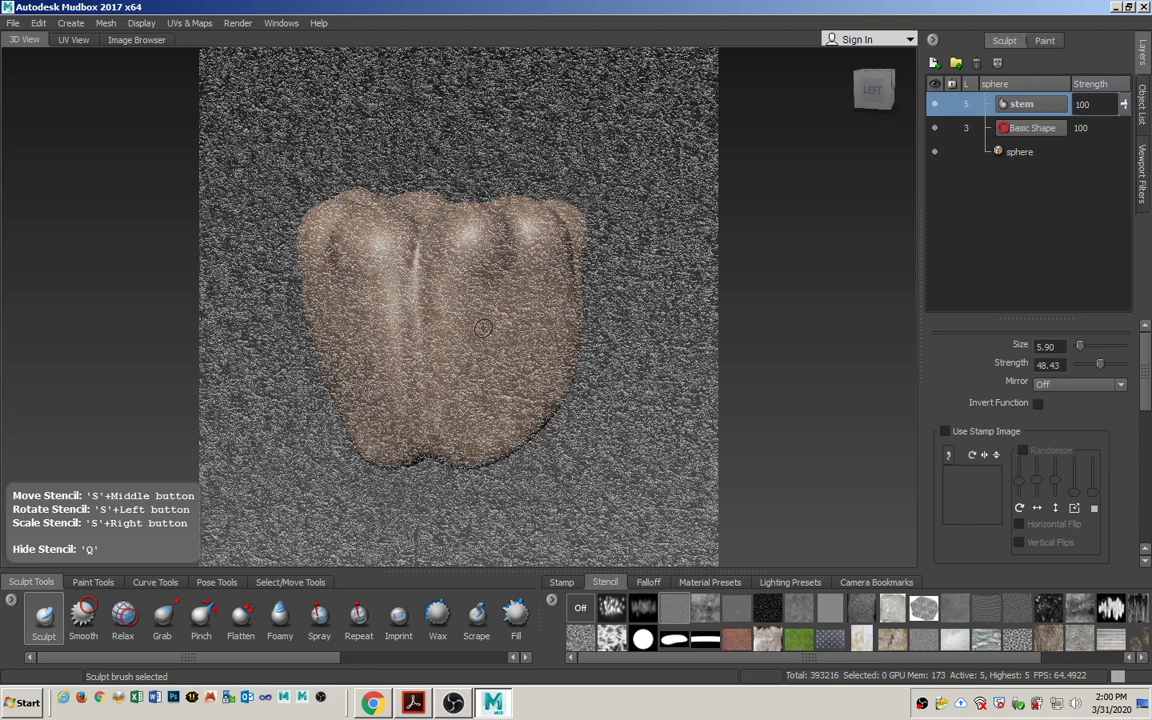
{"action": "left_click_drag", "start_coordinate": [455, 352], "coordinate": [456, 430]}
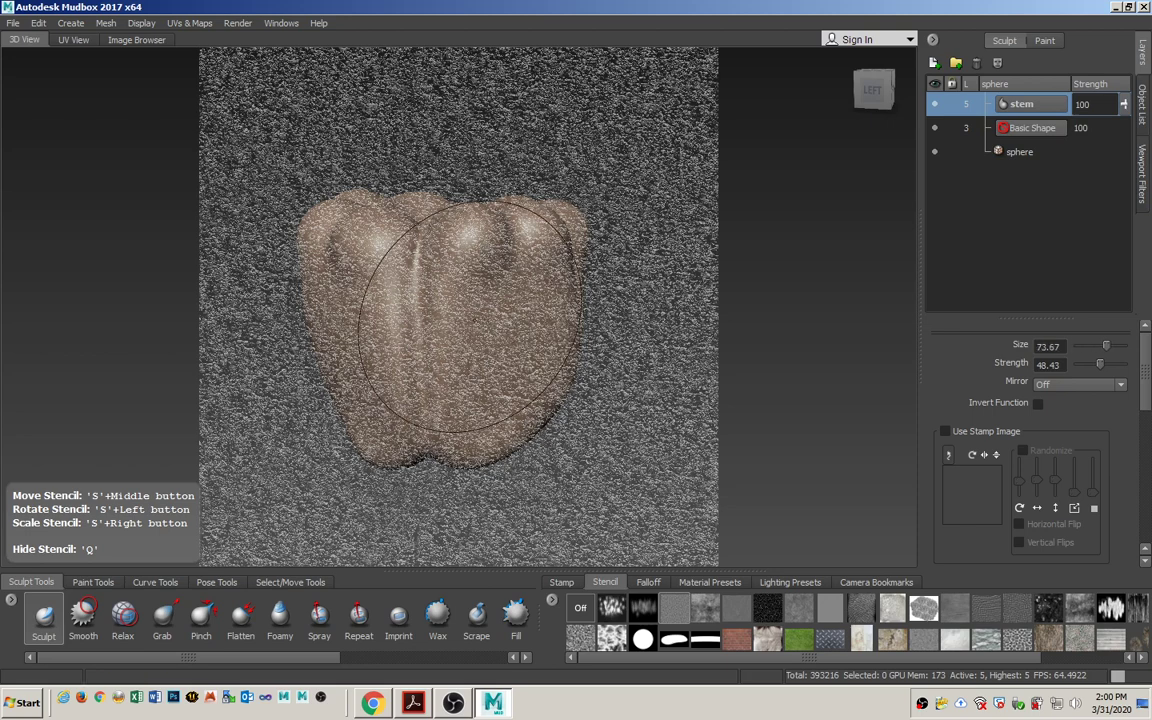
- Try a stroke through the stencil on the pepper's side at strength 91.20, and undo it
{"action": "left_click_drag", "start_coordinate": [471, 320], "coordinate": [471, 340]}
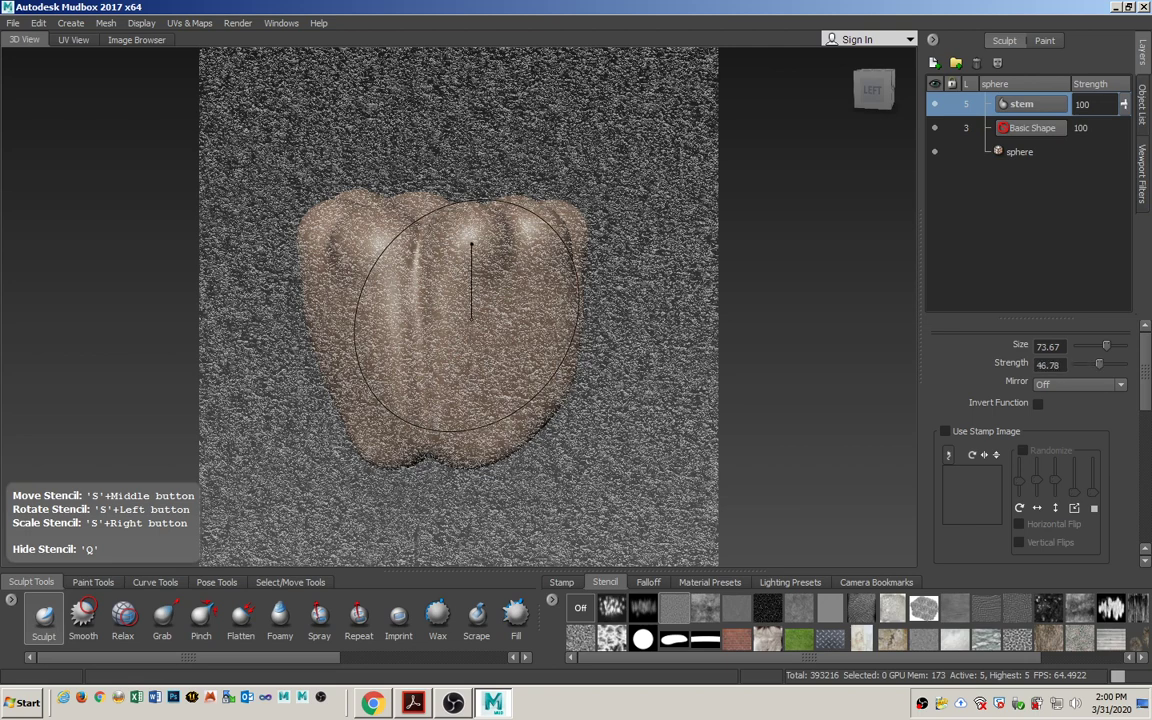
{"action": "left_click_drag", "start_coordinate": [471, 244], "coordinate": [471, 172]}
{"action": "left_click_drag", "start_coordinate": [452, 300], "coordinate": [515, 397]}
{"action": "key", "text": "ctrl+z"}
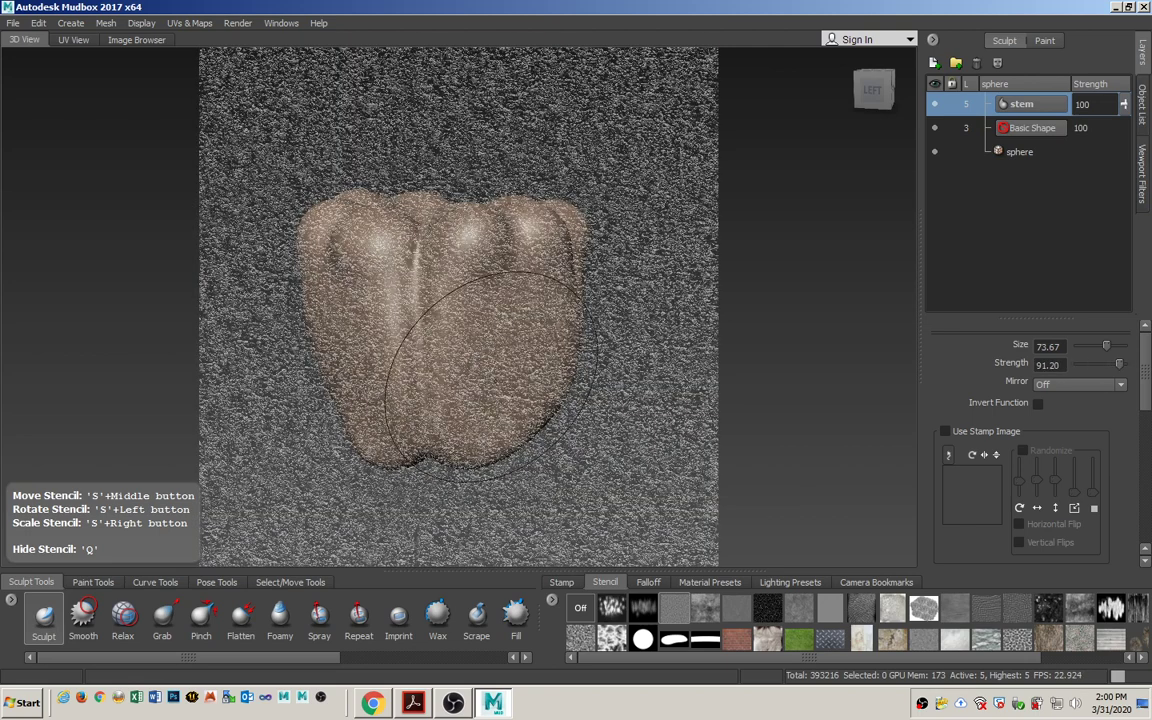
- Brush the stone texture onto the pepper's side at strength 11.33, check it with the stencil hidden, and undo the stroke
{"action": "mouse_move", "coordinate": [476, 322]}
{"action": "left_mouse_down"}
{"action": "mouse_move", "coordinate": [476, 398]}
{"action": "mouse_move", "coordinate": [468, 305]}
{"action": "mouse_move", "coordinate": [474, 318]}
{"action": "left_mouse_up"}
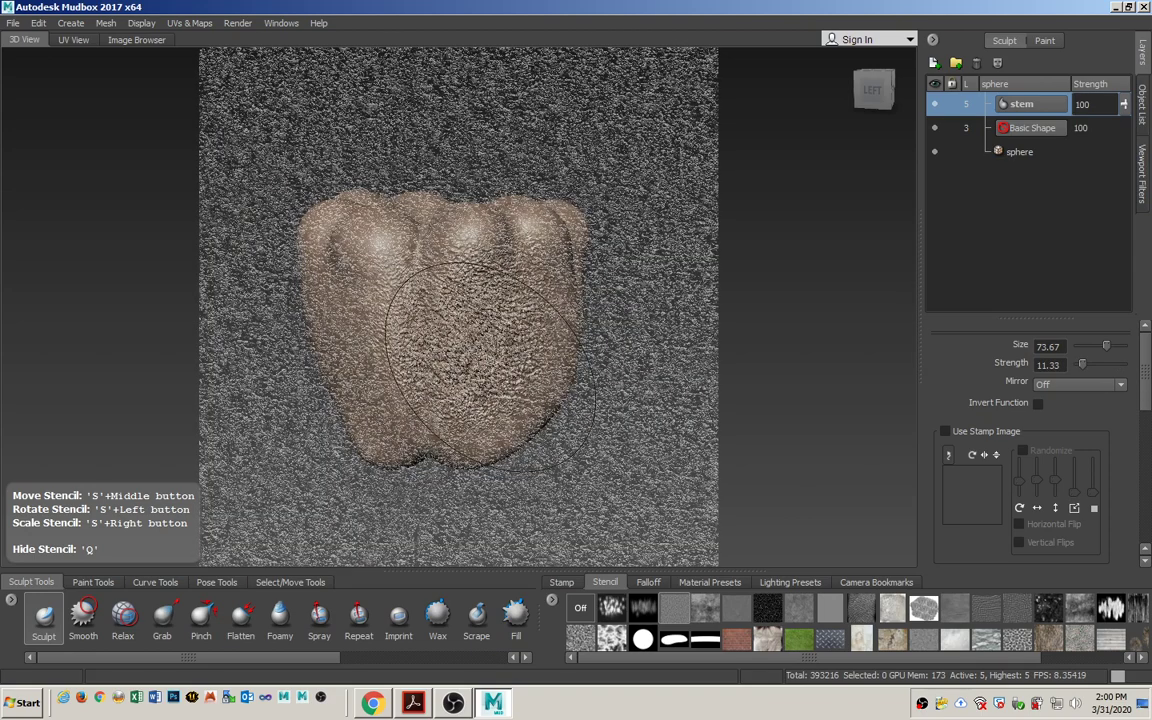
{"action": "key", "text": "q"}
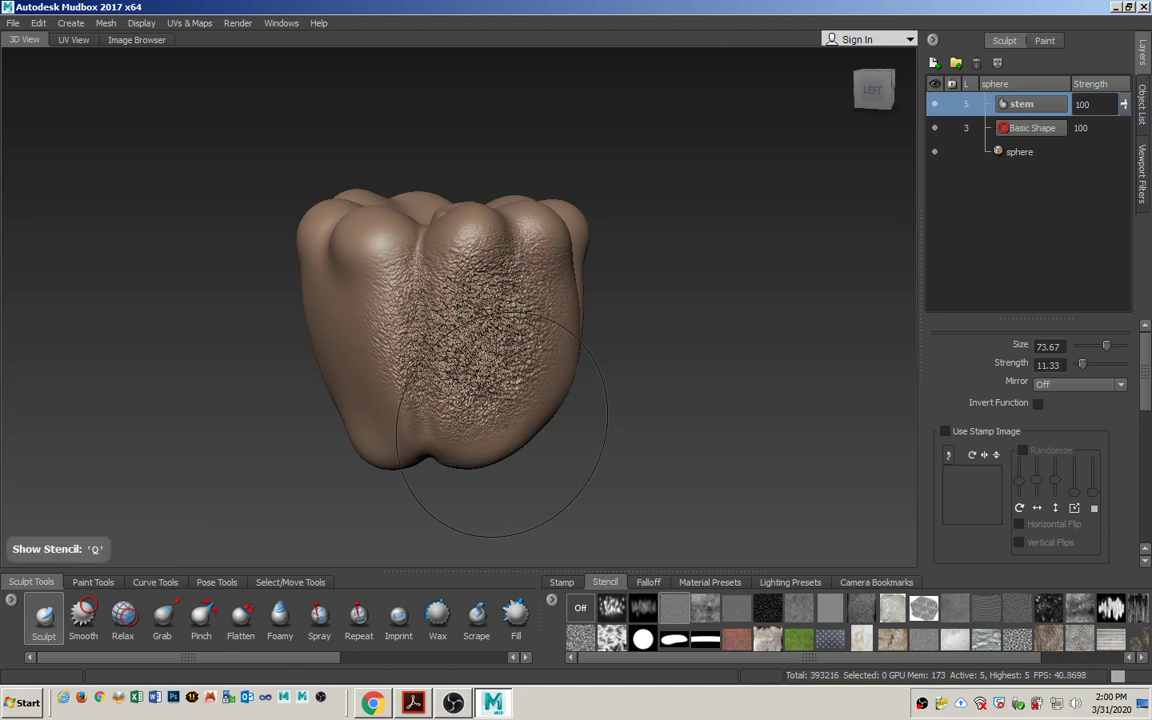
{"action": "left_click_drag", "start_coordinate": [450, 437], "coordinate": [562, 434], "text": "alt"}
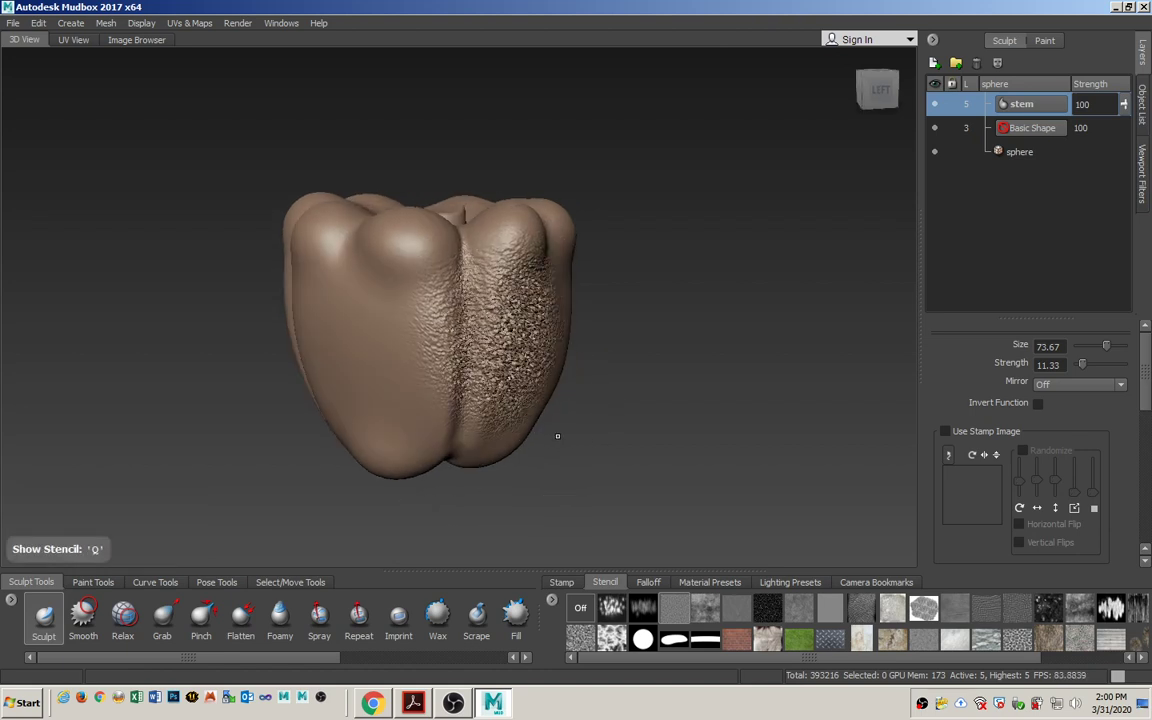
{"action": "key", "text": "ctrl+z"}
- Lower the Sculpt tool's strength to 4.31 and display the fine stone stencil over the pepper again
{"action": "left_click_drag", "start_coordinate": [490, 416], "coordinate": [424, 404], "text": "alt"}
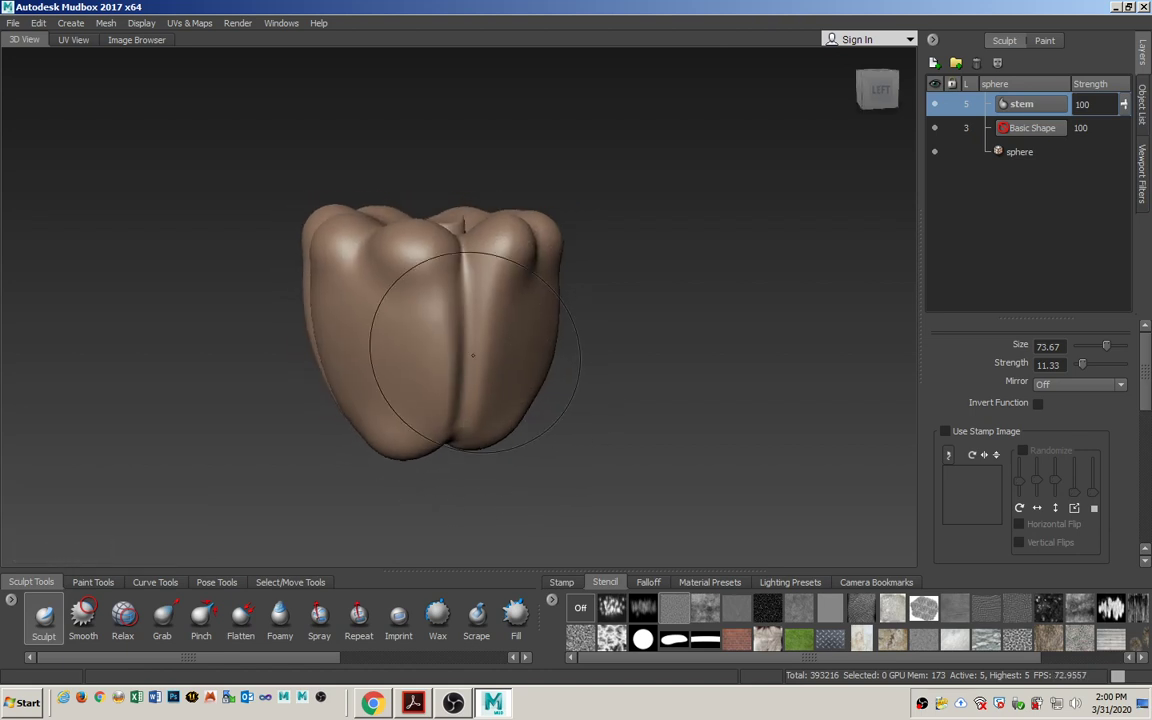
{"action": "left_click_drag", "start_coordinate": [450, 342], "coordinate": [423, 333]}
{"action": "scroll", "coordinate": [438, 366], "scroll_direction": "up", "scroll_amount": 1}
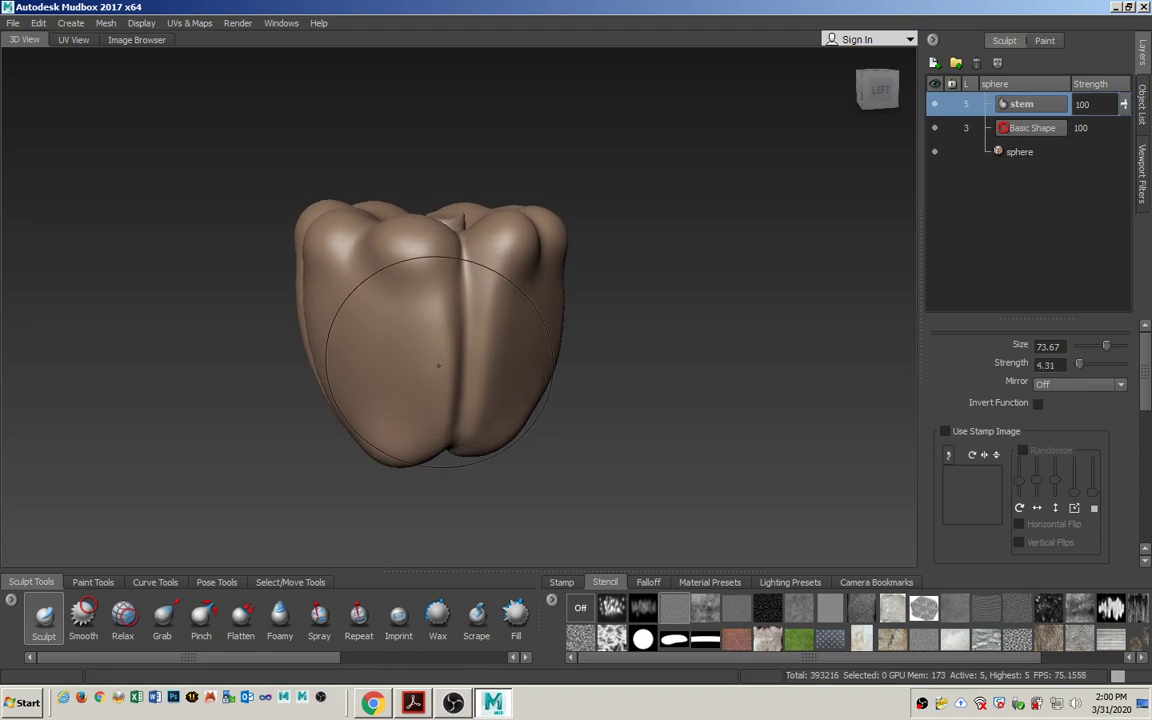
{"action": "left_click", "coordinate": [955, 608]}
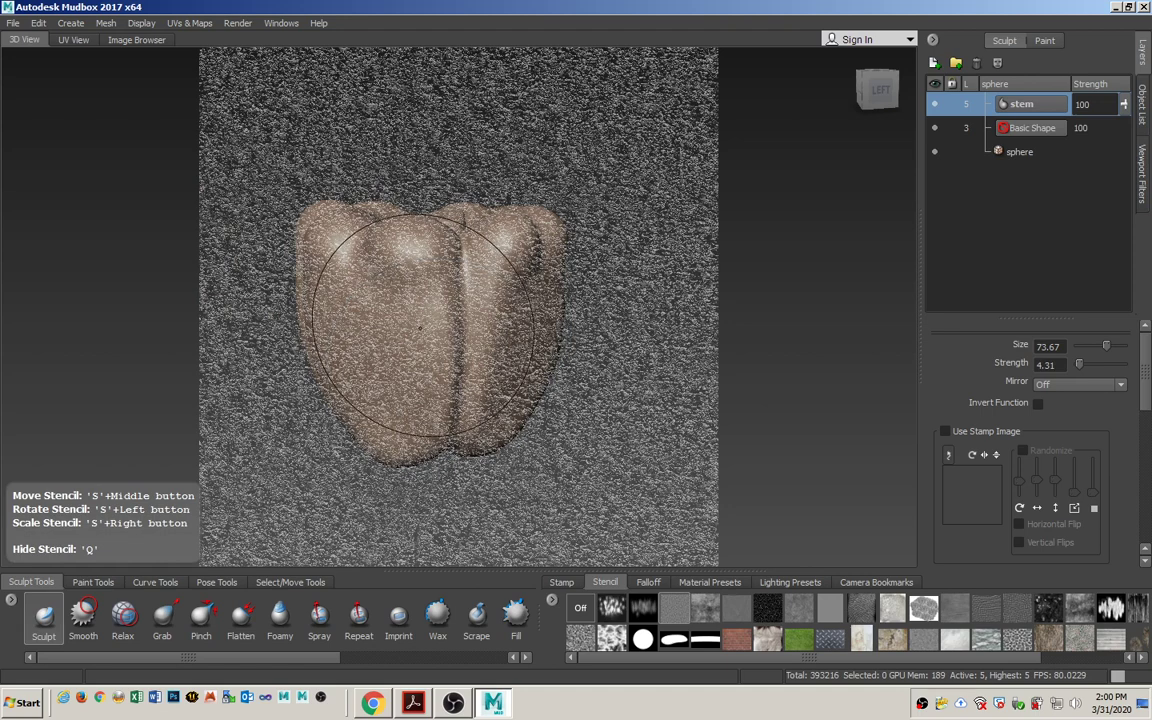
{"action": "key", "text": "q"}
{"action": "key", "text": "q"}
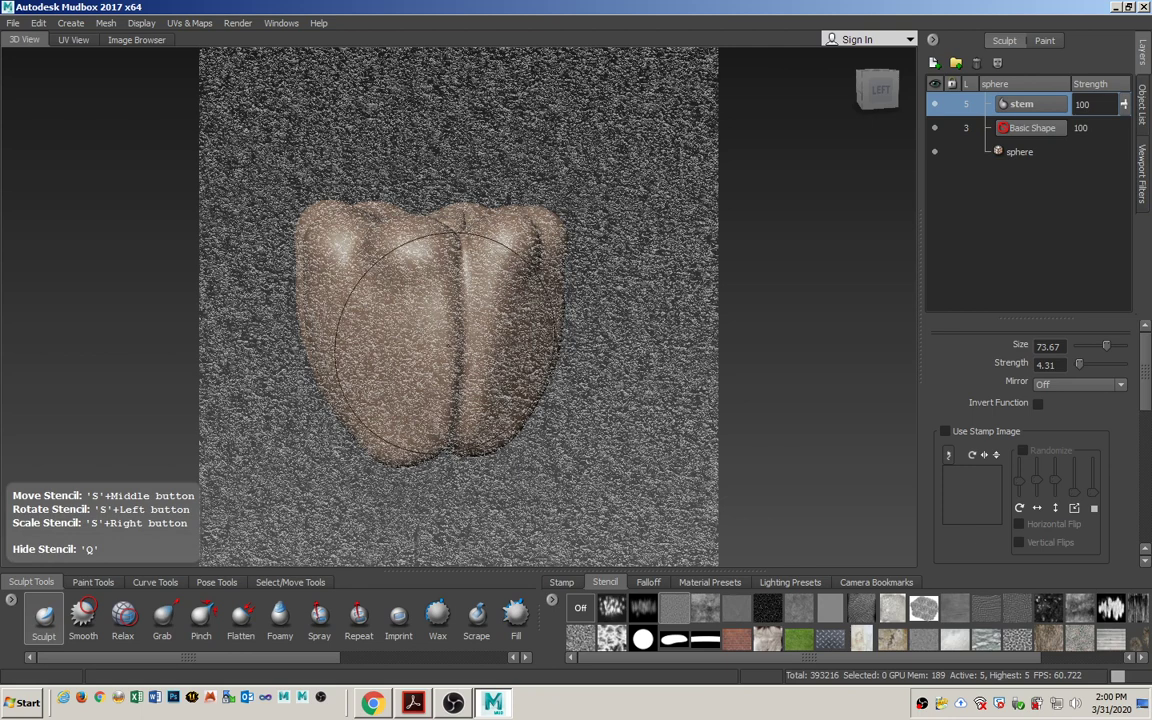
- Turn on mirroring across the X axis for the Sculpt tool
{"action": "right_click_drag", "start_coordinate": [368, 312], "coordinate": [465, 314], "text": "alt"}
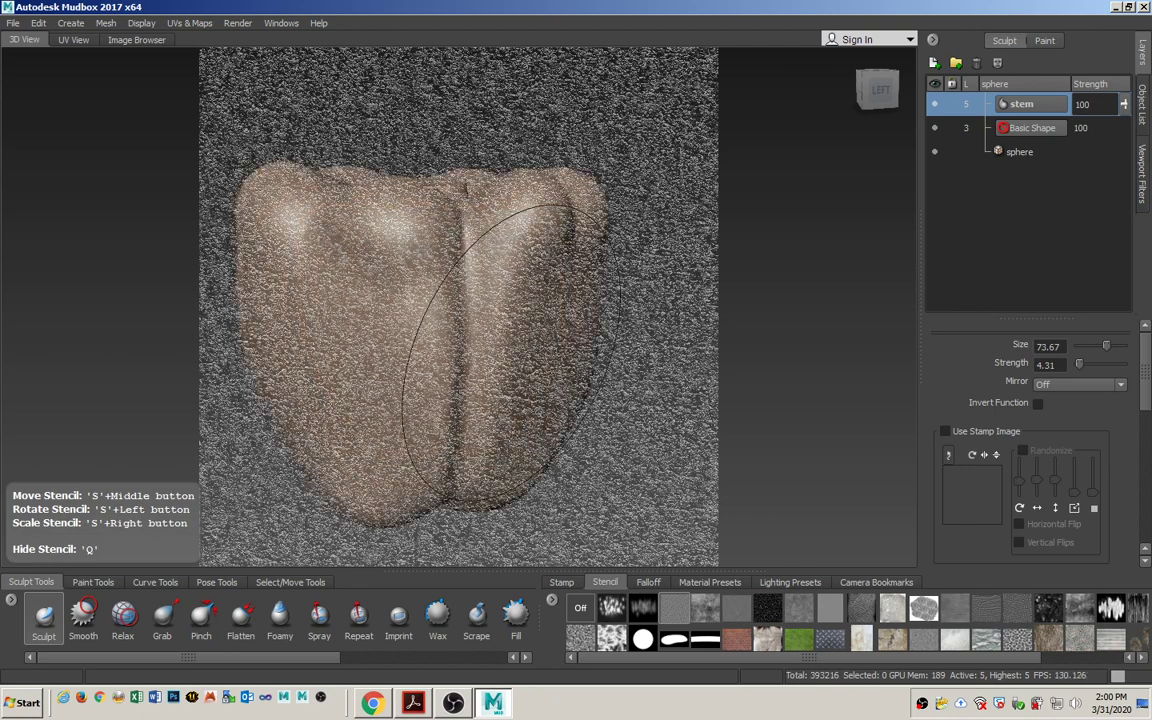
{"action": "middle_click_drag", "start_coordinate": [373, 318], "coordinate": [384, 304], "text": "alt"}
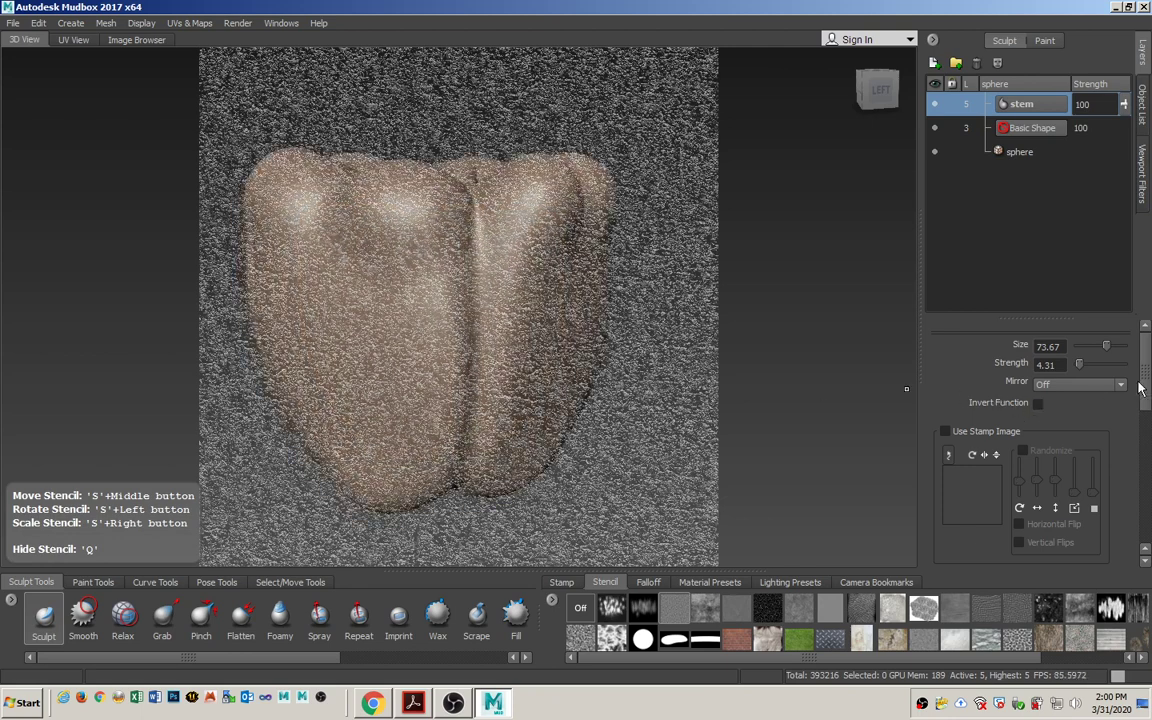
{"action": "mouse_move", "coordinate": [1147, 380]}
{"action": "left_mouse_down"}
{"action": "mouse_move", "coordinate": [1147, 508]}
{"action": "mouse_move", "coordinate": [1147, 370]}
{"action": "left_mouse_up"}
{"action": "left_click", "coordinate": [1068, 390]}
{"action": "left_click", "coordinate": [1065, 403]}
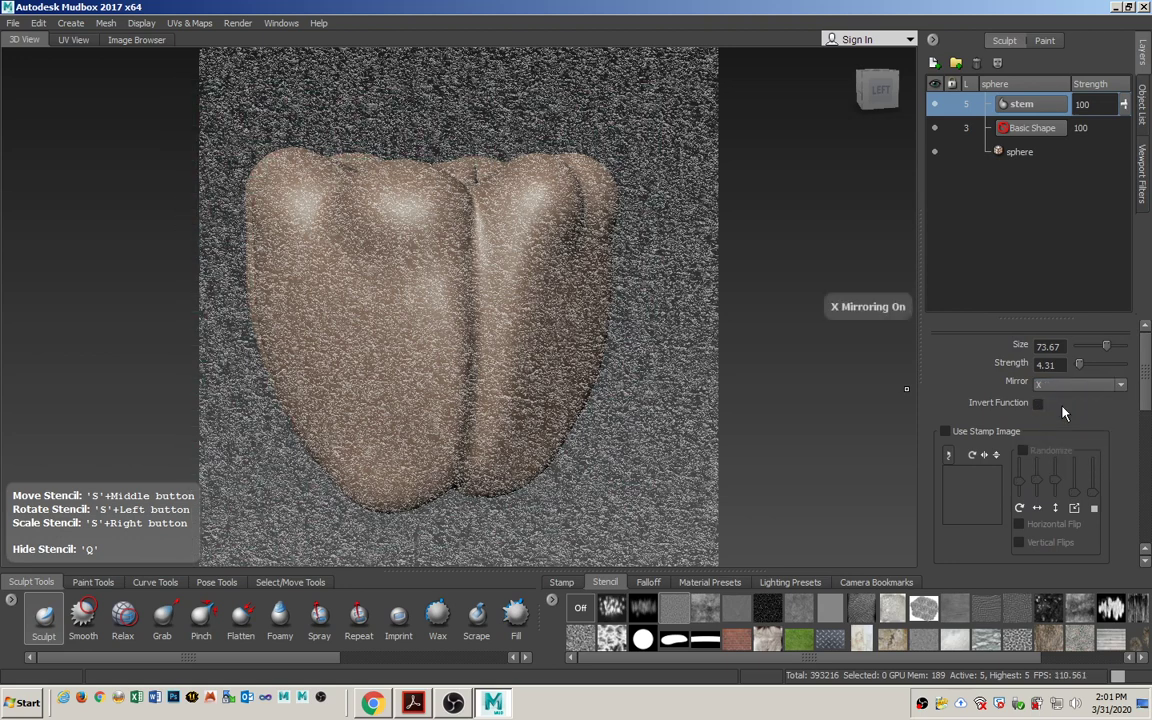
{"action": "left_click", "coordinate": [1068, 386]}
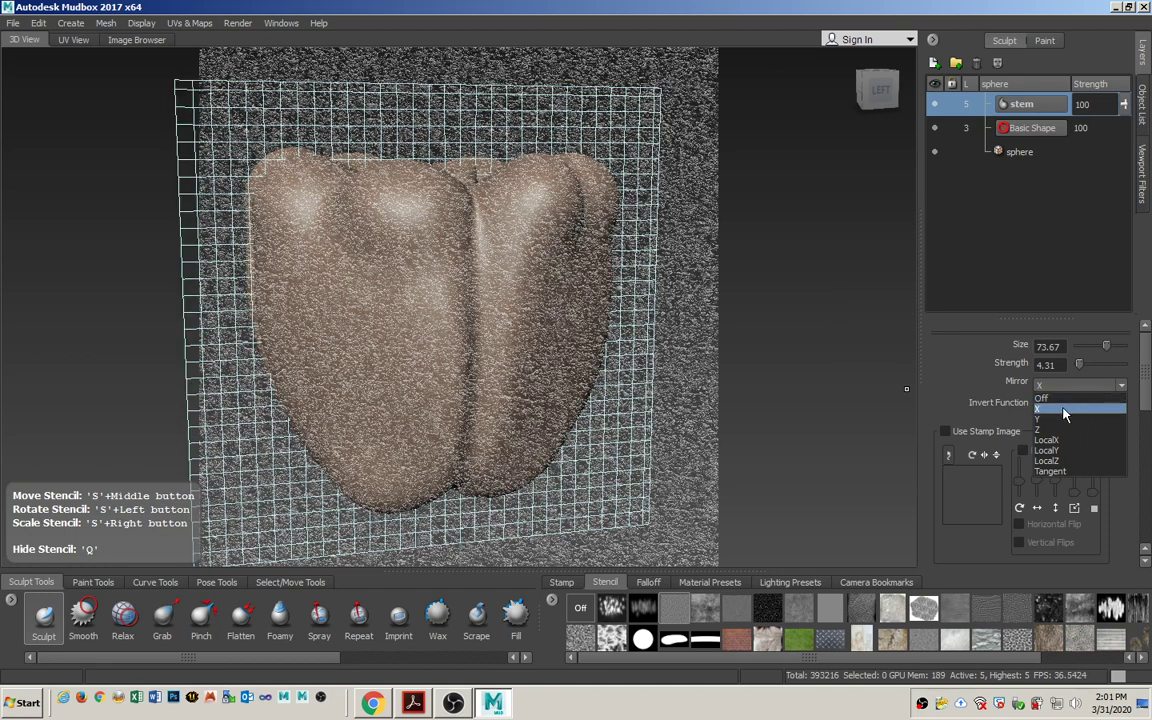
{"action": "left_click", "coordinate": [1065, 410]}
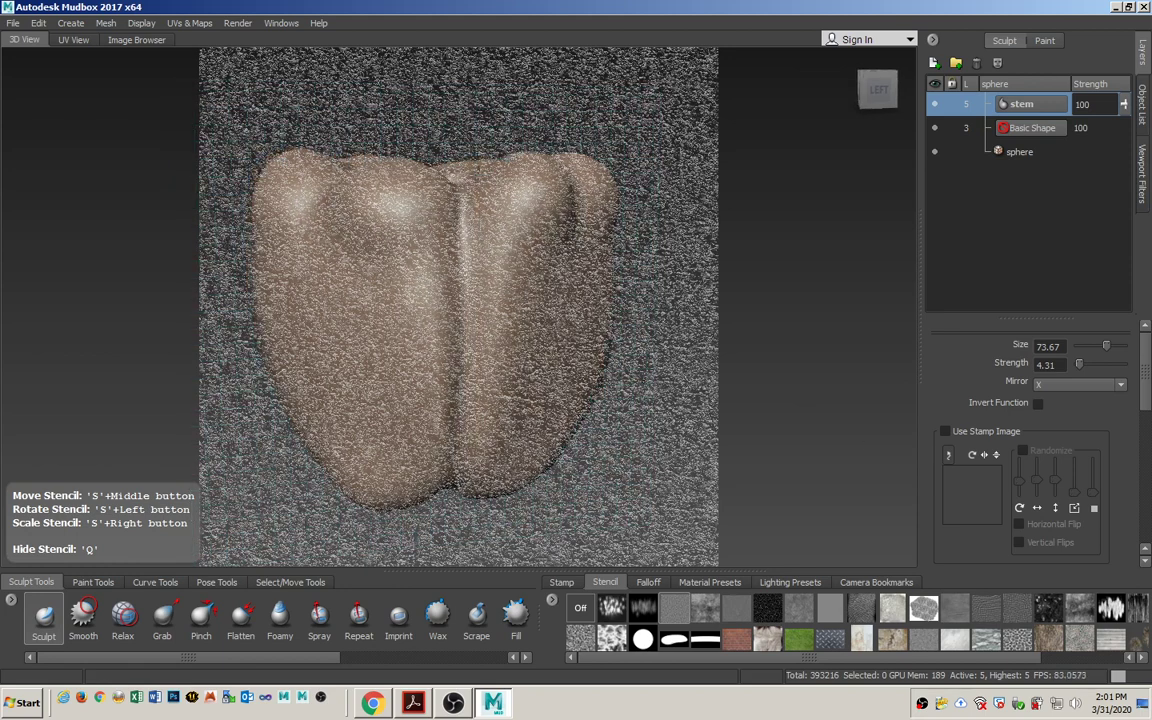
- Brush the fine stone texture through the stencil onto the pepper's left side at strength 4.31, mirrored across X
{"action": "left_click_drag", "start_coordinate": [460, 300], "coordinate": [440, 290], "text": "alt"}
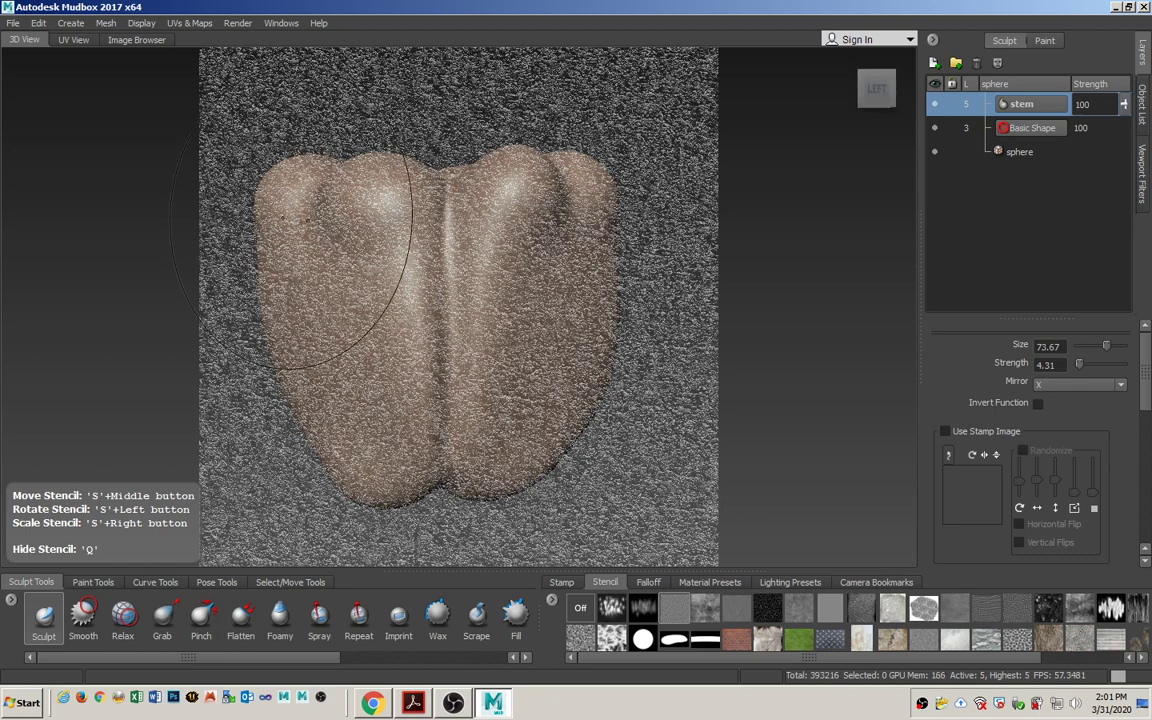
{"action": "mouse_move", "coordinate": [312, 237]}
{"action": "left_mouse_down"}
{"action": "mouse_move", "coordinate": [481, 227]}
{"action": "mouse_move", "coordinate": [497, 368]}
{"action": "mouse_move", "coordinate": [261, 365]}
{"action": "left_mouse_up"}
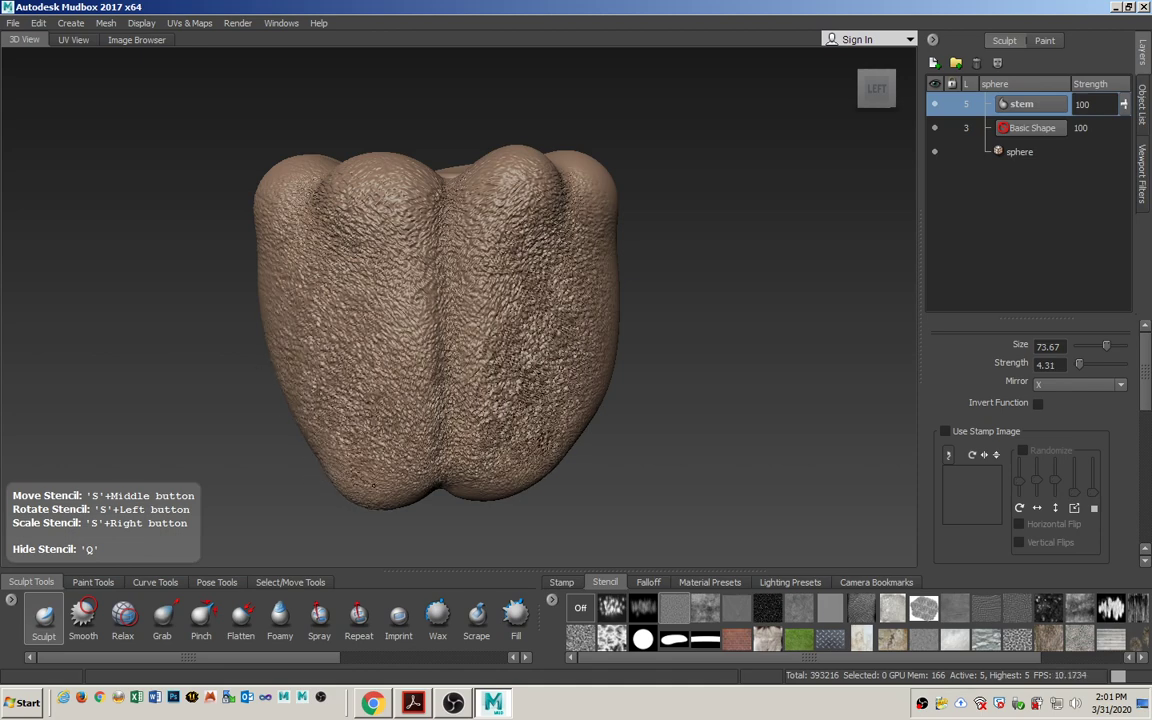
{"action": "left_click_drag", "start_coordinate": [373, 485], "coordinate": [376, 482]}
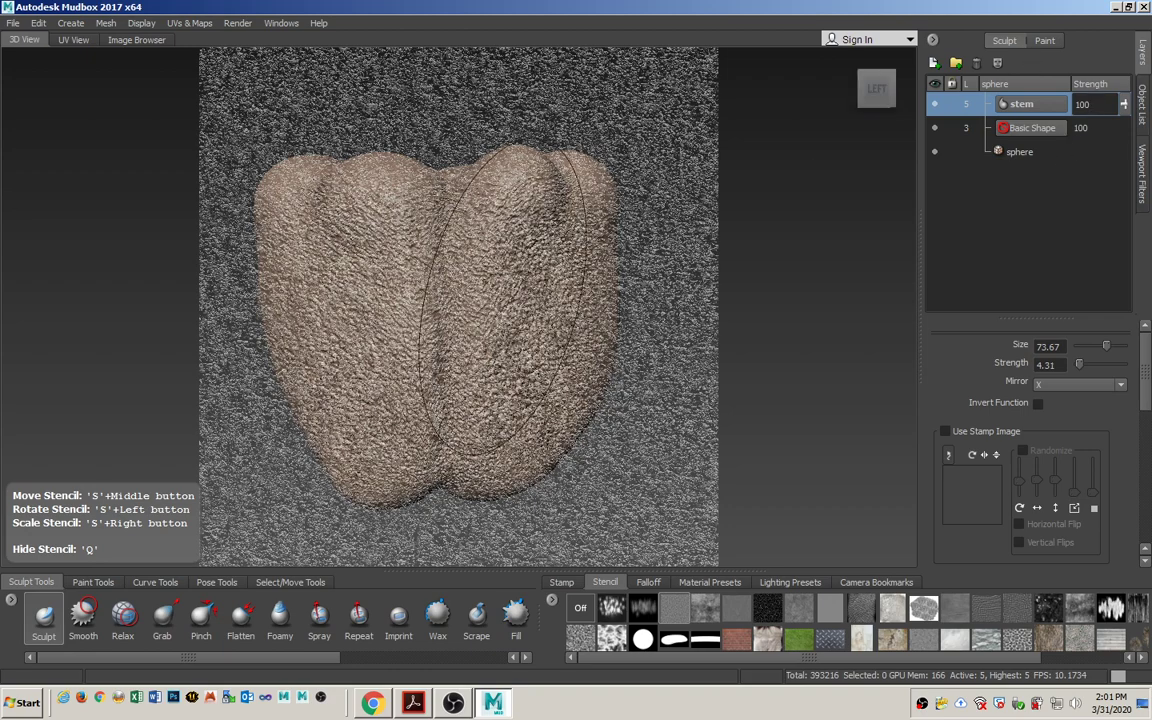
- Brush the fine stone texture through the stencil onto the back of the pepper at strength 4.31
{"action": "key", "text": "q"}
{"action": "left_click_drag", "start_coordinate": [435, 350], "coordinate": [675, 345], "text": "alt"}
{"action": "left_click_drag", "start_coordinate": [542, 370], "coordinate": [554, 364], "text": "alt"}
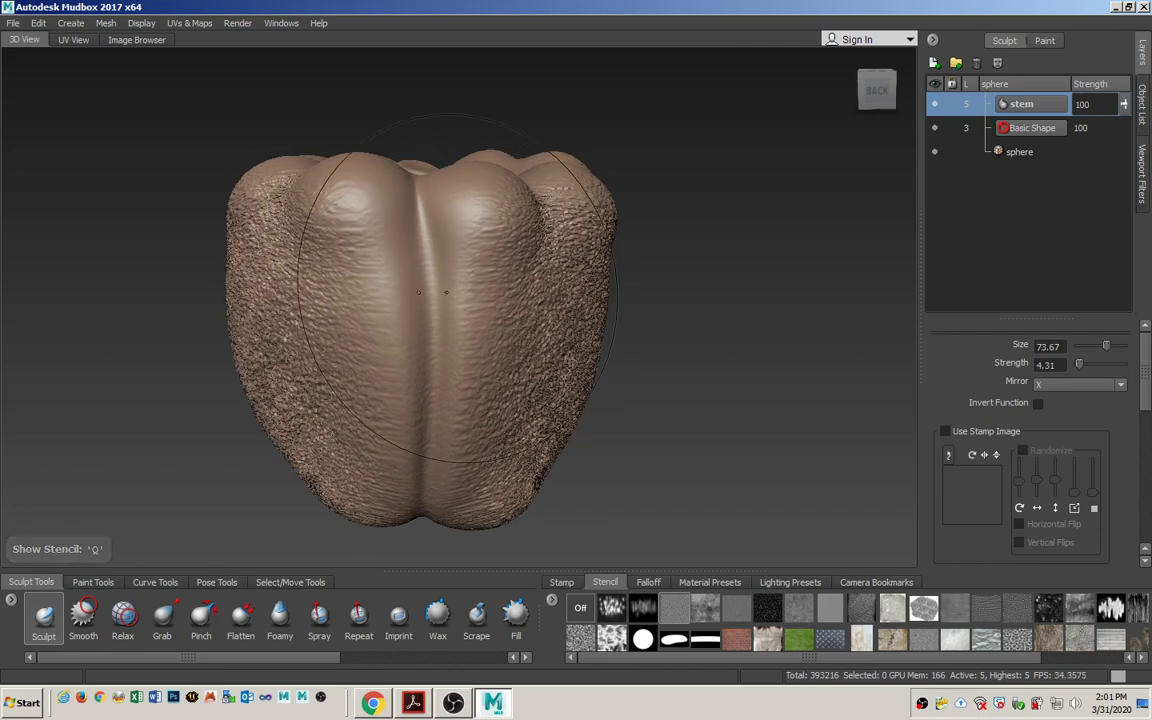
{"action": "key", "text": "q"}
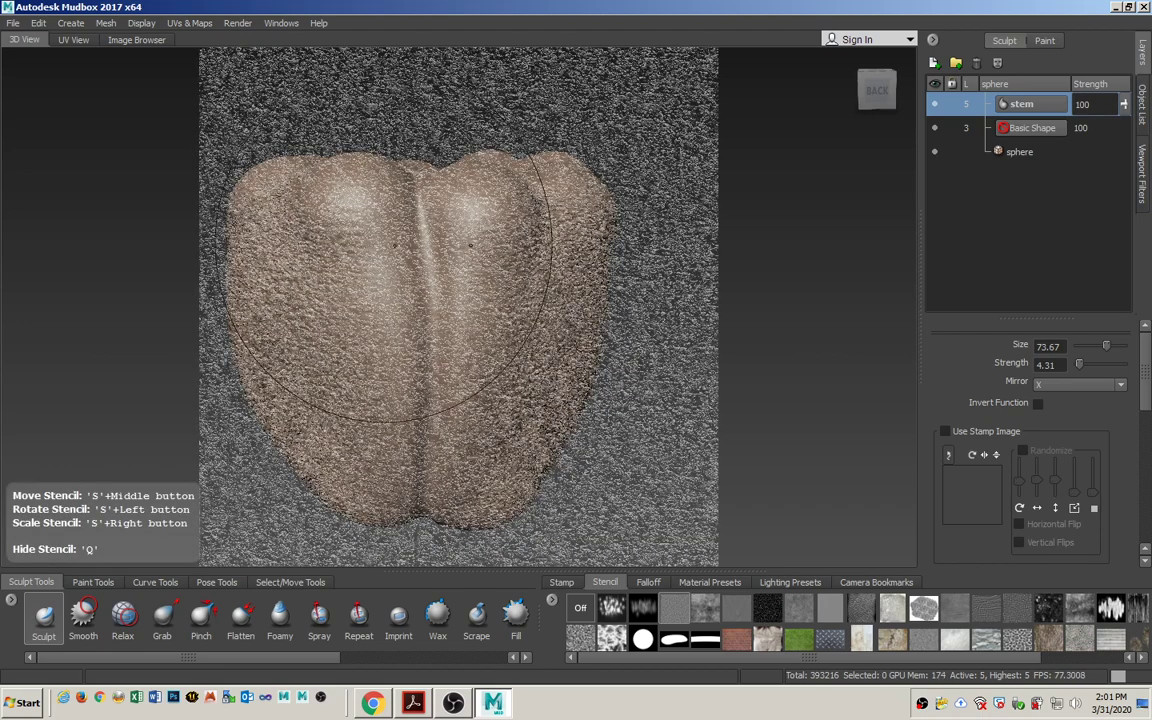
{"action": "mouse_move", "coordinate": [390, 233]}
{"action": "left_mouse_down"}
{"action": "mouse_move", "coordinate": [385, 225]}
{"action": "mouse_move", "coordinate": [390, 430]}
{"action": "mouse_move", "coordinate": [398, 290]}
{"action": "mouse_move", "coordinate": [380, 235]}
{"action": "mouse_move", "coordinate": [378, 270]}
{"action": "left_mouse_up"}
{"action": "mouse_move", "coordinate": [378, 310]}
{"action": "left_mouse_down"}
{"action": "mouse_move", "coordinate": [378, 385]}
{"action": "mouse_move", "coordinate": [410, 310]}
{"action": "mouse_move", "coordinate": [430, 300]}
{"action": "mouse_move", "coordinate": [410, 395]}
{"action": "left_mouse_up"}
- Brush the fine stone texture through the stencil down the front lobes of the pepper
{"action": "key", "text": "q"}
{"action": "key", "text": "q"}
{"action": "key", "text": "q"}
{"action": "key", "text": "q"}
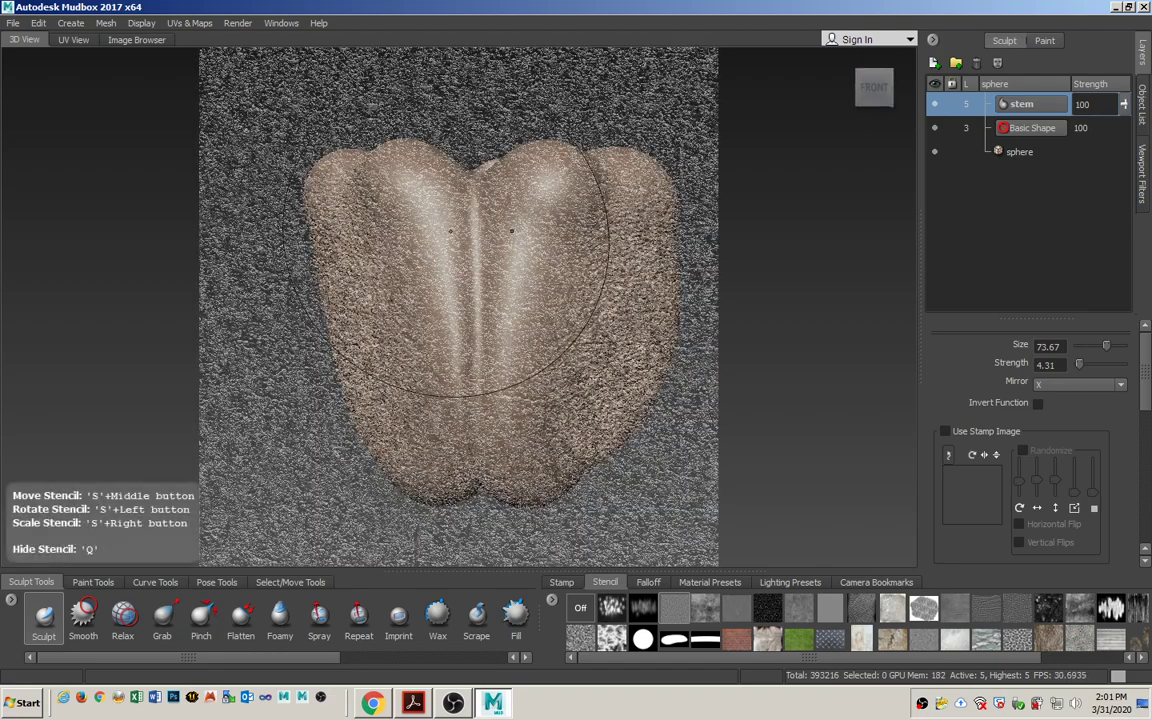
{"action": "key", "text": "q"}
{"action": "mouse_move", "coordinate": [435, 204]}
{"action": "left_mouse_down"}
{"action": "mouse_move", "coordinate": [420, 420]}
{"action": "mouse_move", "coordinate": [430, 425]}
{"action": "left_mouse_up"}
{"action": "key", "text": "q"}
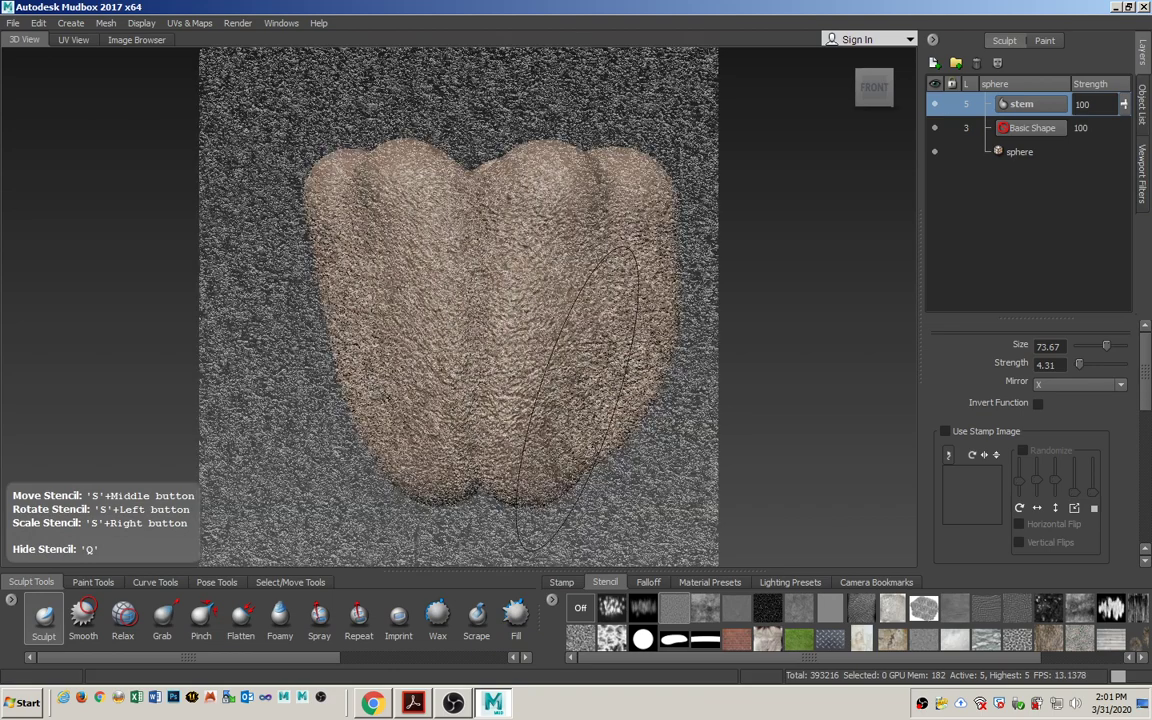
- Hide the stencil and undo all the stone texture strokes made on the stem layer
{"action": "left_click_drag", "start_coordinate": [758, 312], "coordinate": [765, 380], "text": "alt"}
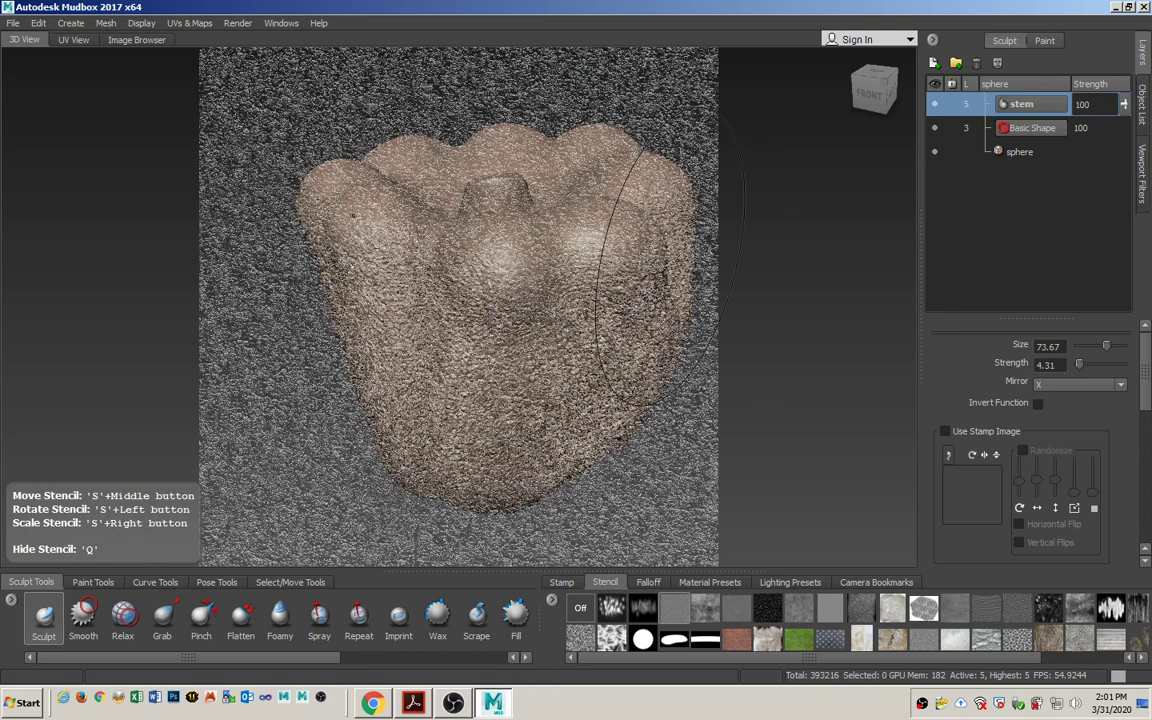
{"action": "key", "text": "q"}
{"action": "key", "text": "ctrl+z"}
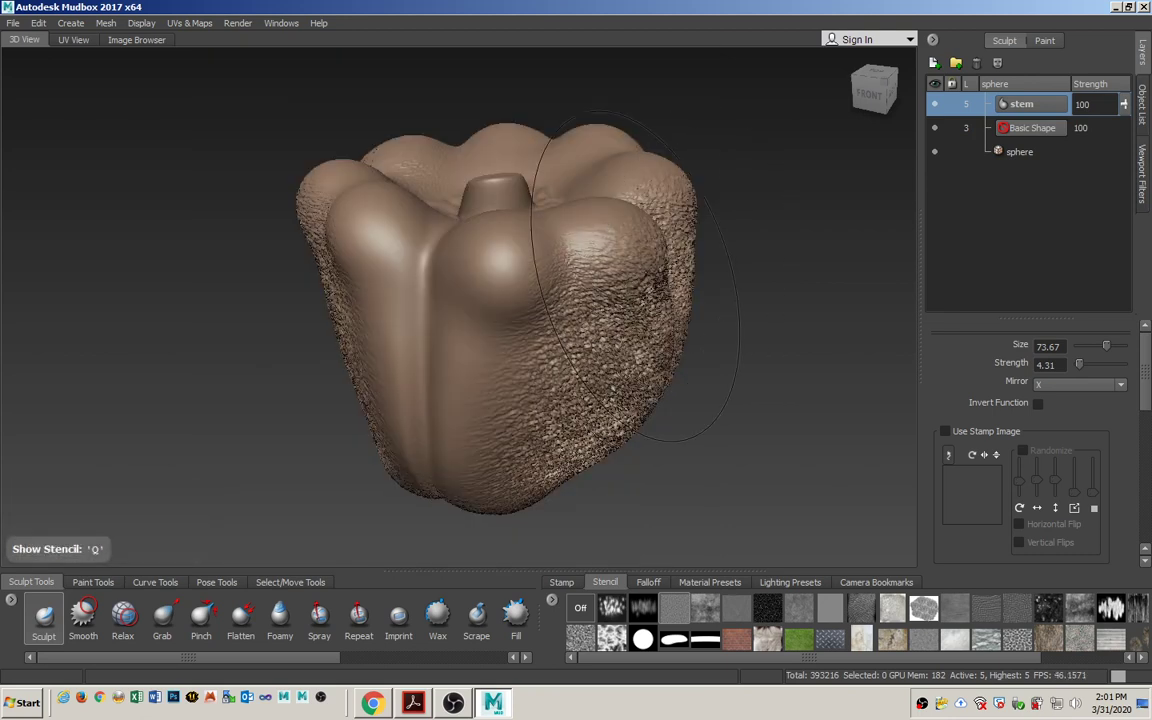
{"action": "key", "text": "ctrl+z"}
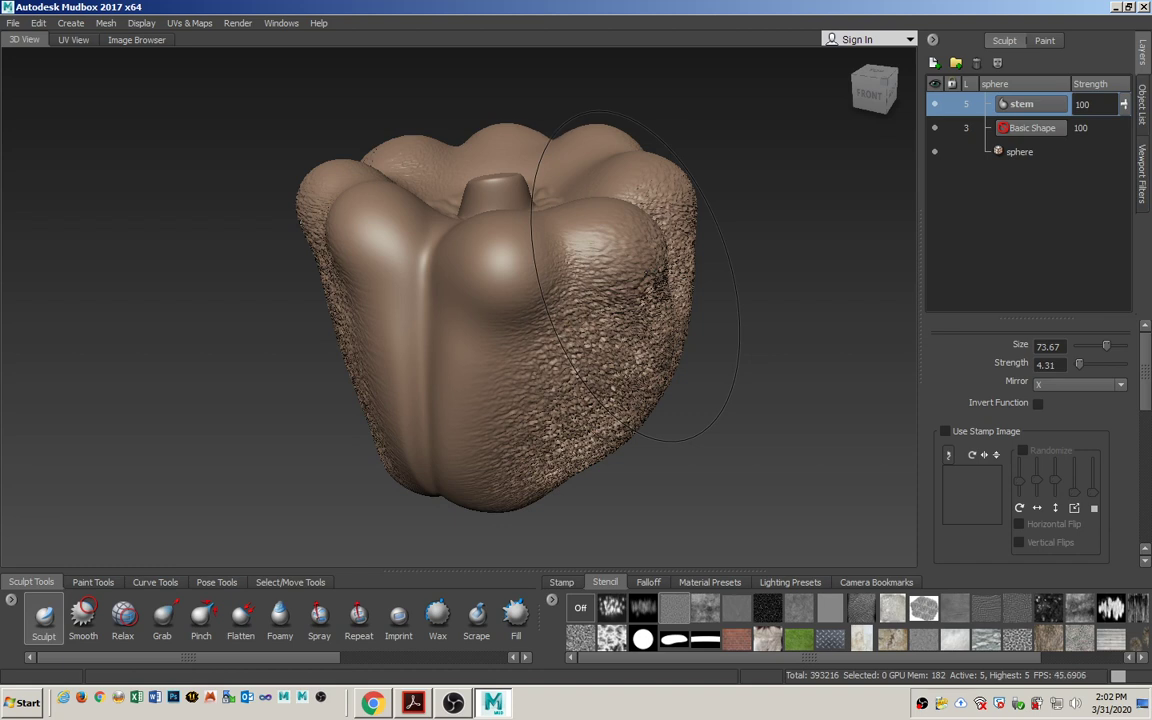
{"action": "key", "text": "ctrl+z"}
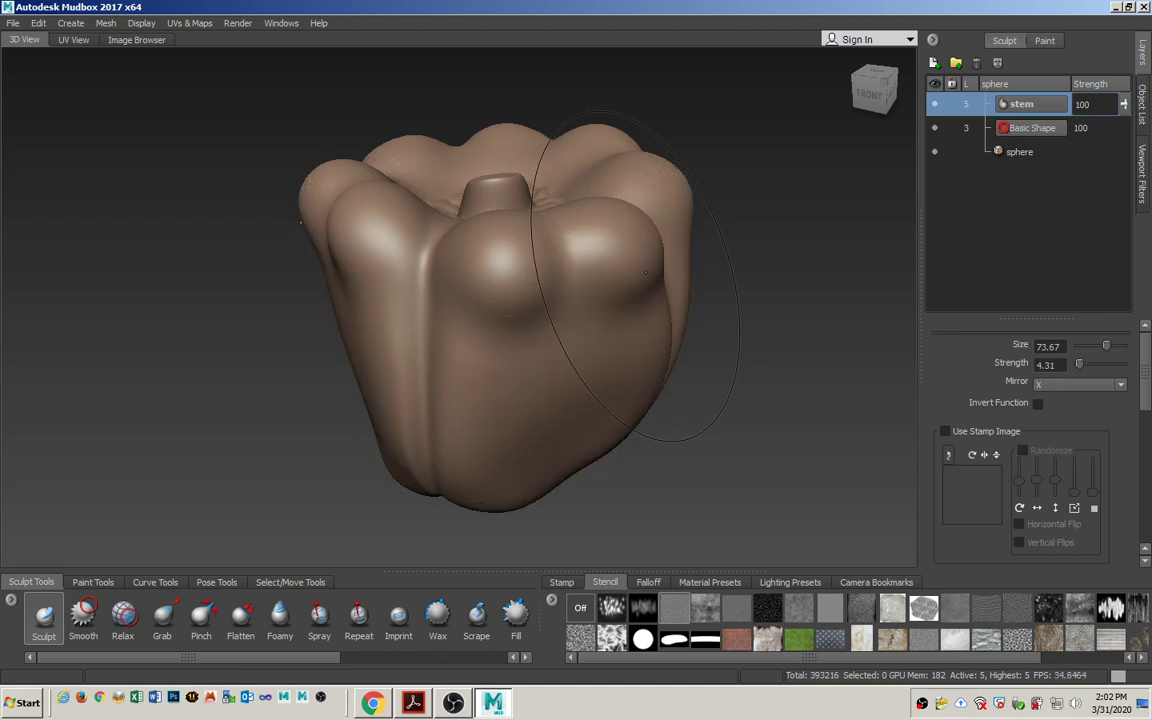
- Create a new sculpt layer above the stem layer and name it "skin"
{"action": "mouse_move", "coordinate": [645, 271]}
{"action": "left_mouse_down", "text": "alt"}
{"action": "mouse_move", "coordinate": [559, 343]}
{"action": "mouse_move", "coordinate": [548, 393]}
{"action": "mouse_move", "coordinate": [564, 325]}
{"action": "left_mouse_up", "text": "alt"}
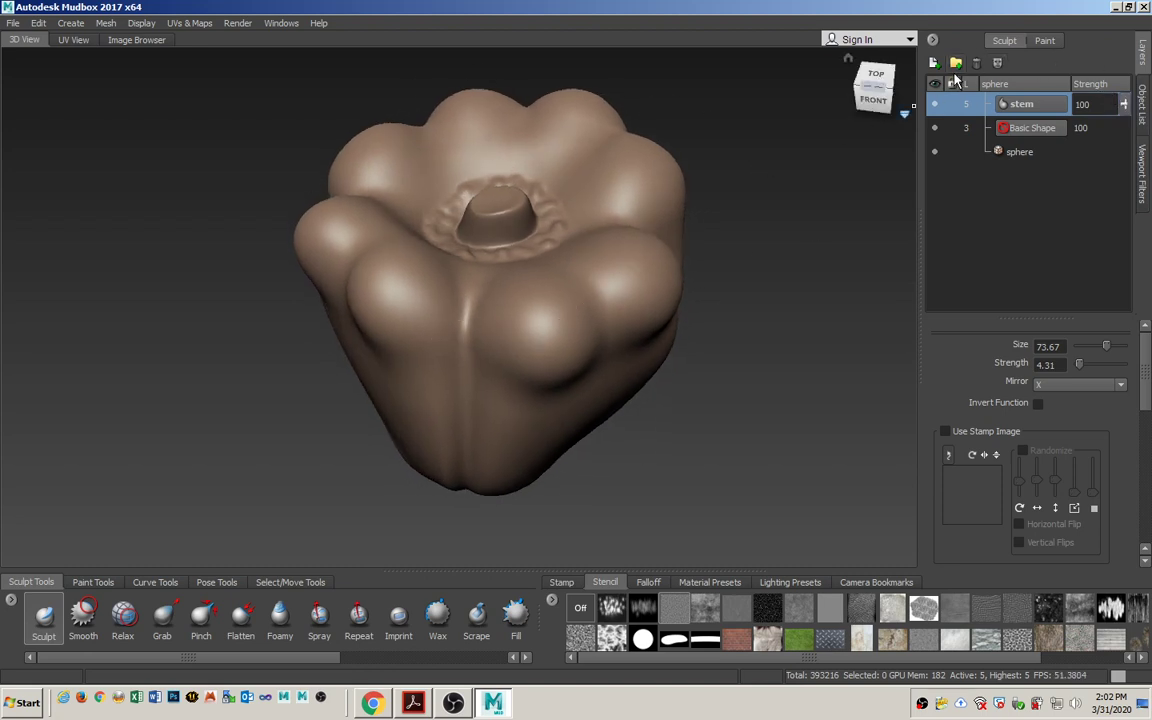
{"action": "left_click", "coordinate": [934, 63]}
{"action": "double_click", "coordinate": [1028, 104]}
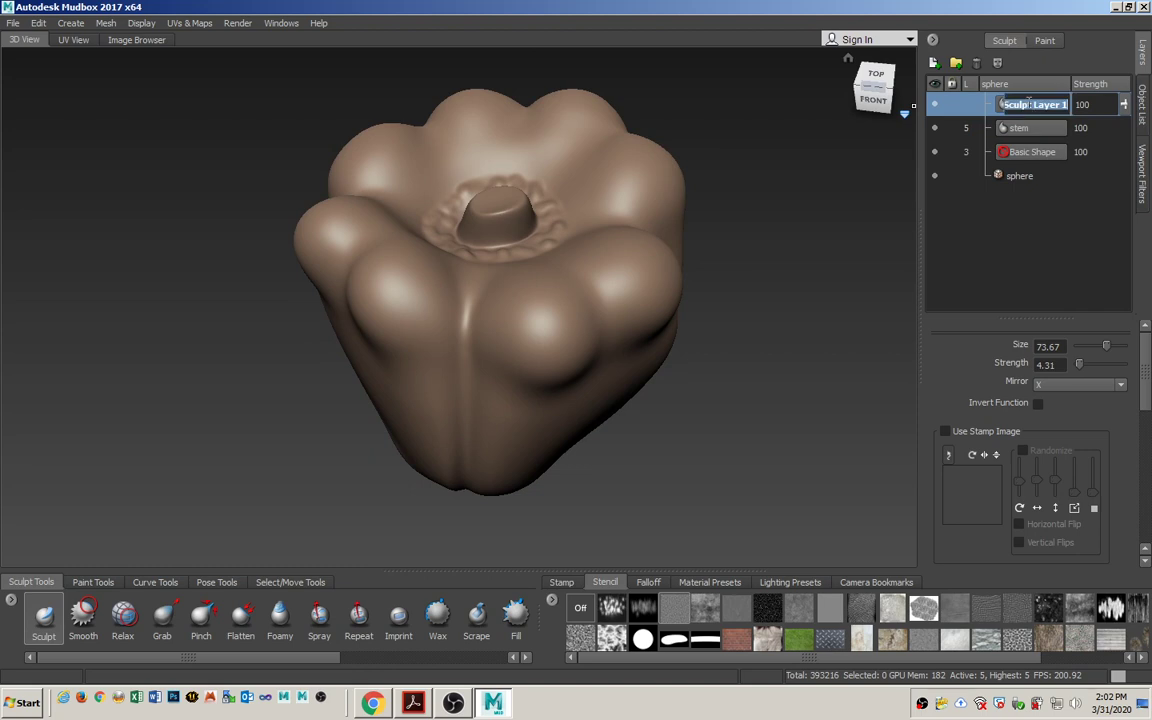
{"action": "type", "text": "skin"}
{"action": "key", "text": "Return"}
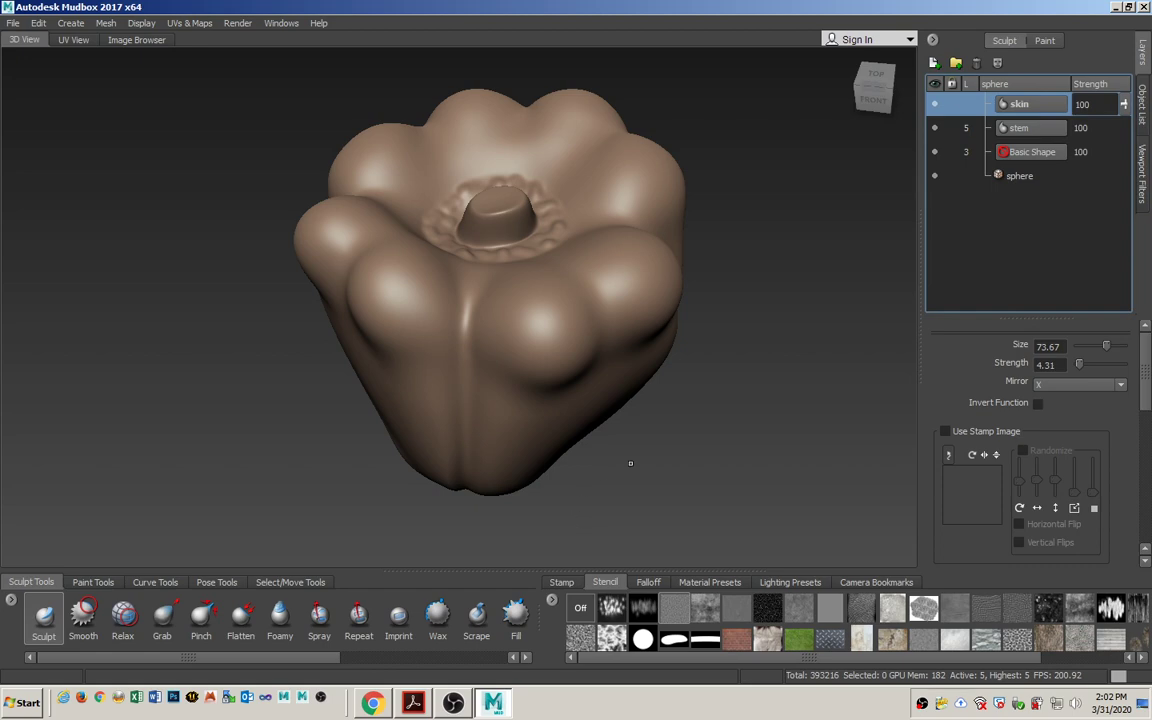
- Set the Sculpt tool's strength to 2.00 and brush the stone texture through the displayed stencil onto the pepper's left side
{"action": "left_click_drag", "start_coordinate": [645, 458], "coordinate": [788, 362], "text": "alt"}
{"action": "key", "text": "q"}
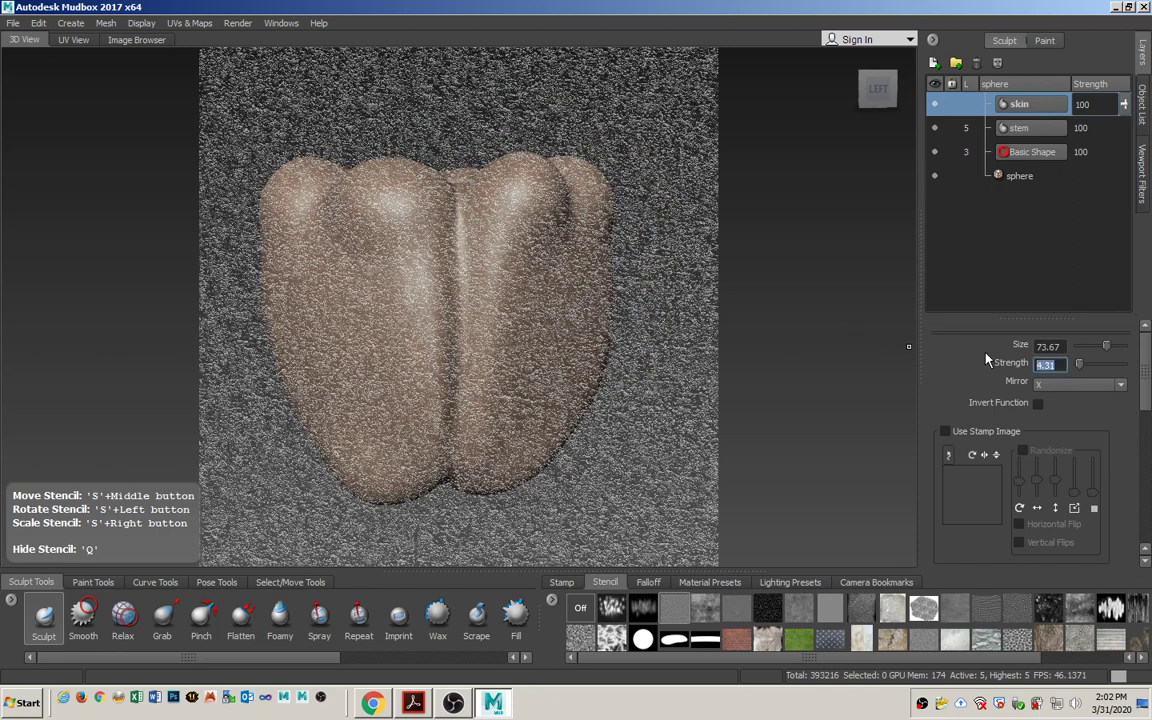
{"action": "type", "text": "2.00"}
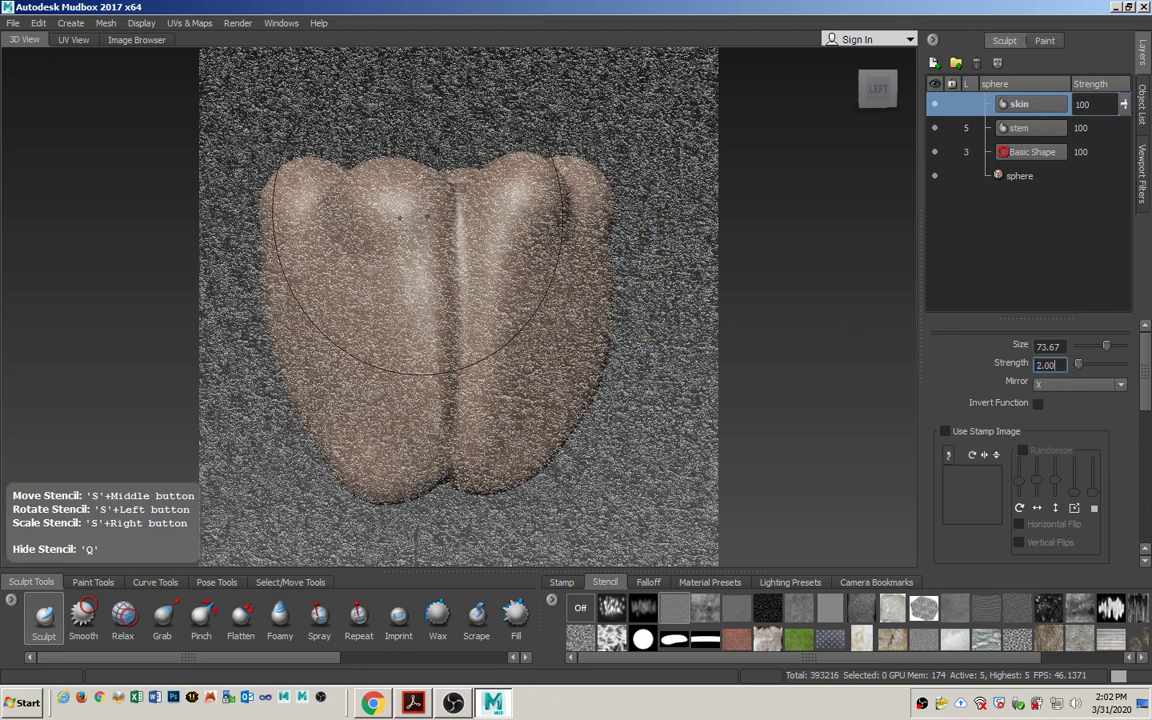
{"action": "mouse_move", "coordinate": [338, 207]}
{"action": "left_mouse_down"}
{"action": "mouse_move", "coordinate": [429, 234]}
{"action": "mouse_move", "coordinate": [583, 243]}
{"action": "left_mouse_up"}
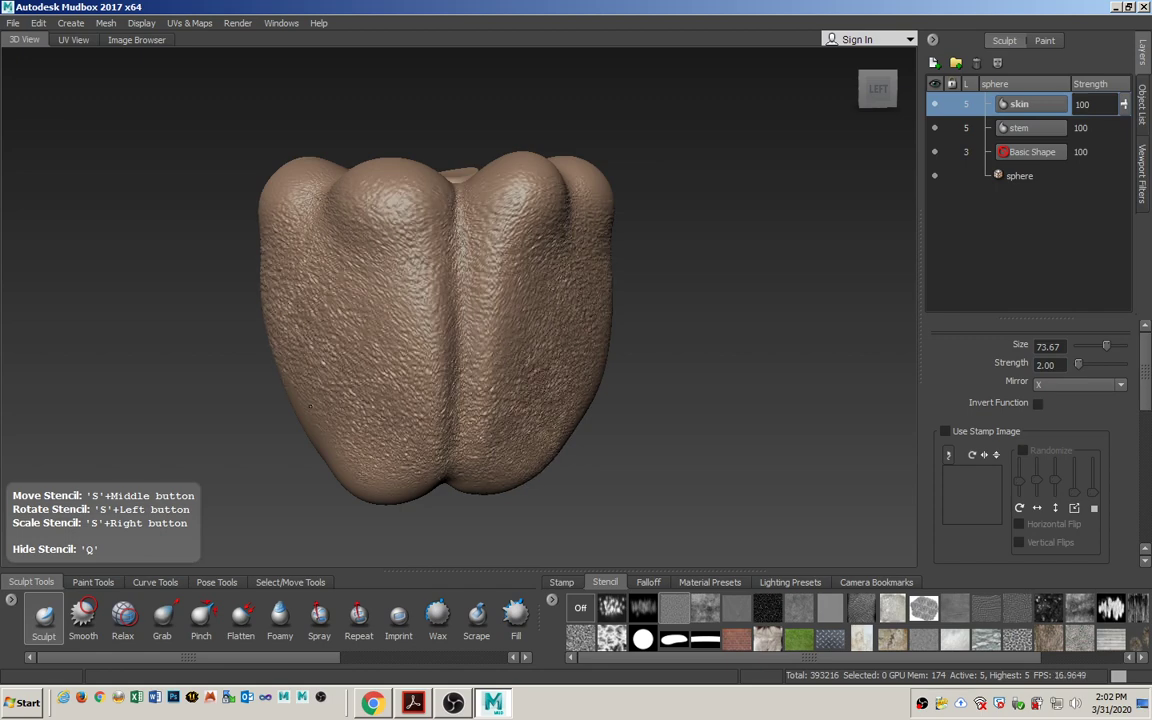
- Brush the stone texture through the stencil across the pepper's back and its underside
{"action": "left_click_drag", "start_coordinate": [361, 515], "coordinate": [440, 480], "text": "alt"}
{"action": "left_click_drag", "start_coordinate": [376, 434], "coordinate": [474, 410], "text": "alt"}
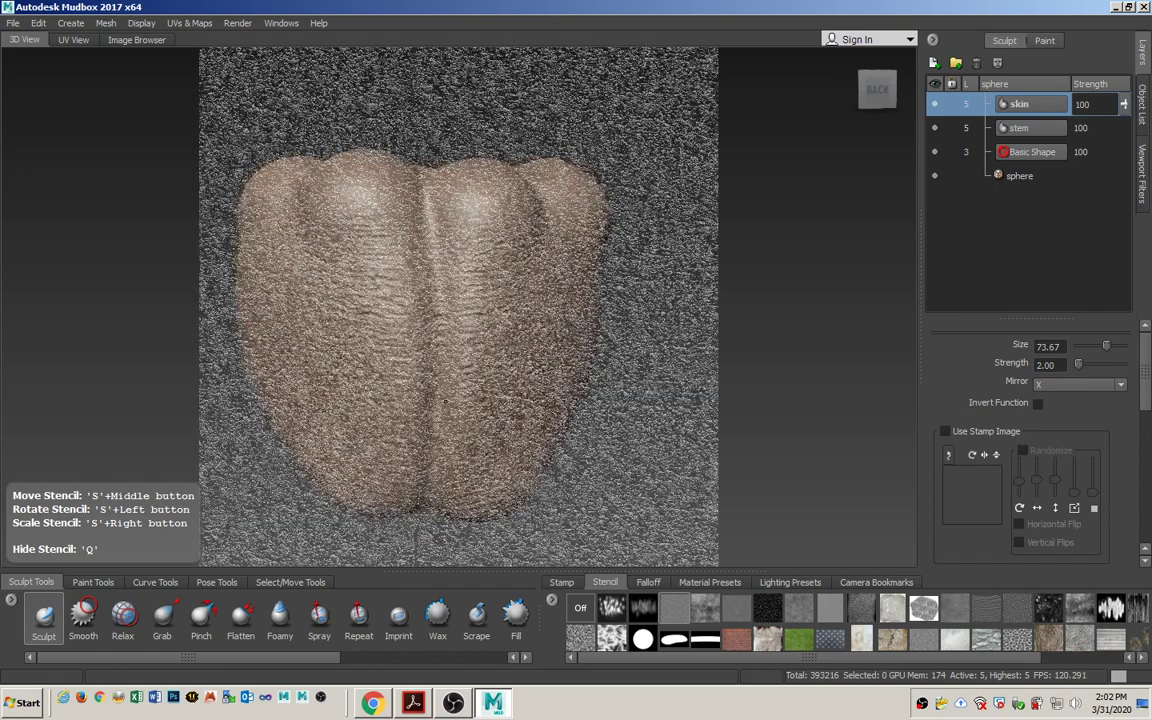
{"action": "left_click_drag", "start_coordinate": [460, 222], "coordinate": [400, 305]}
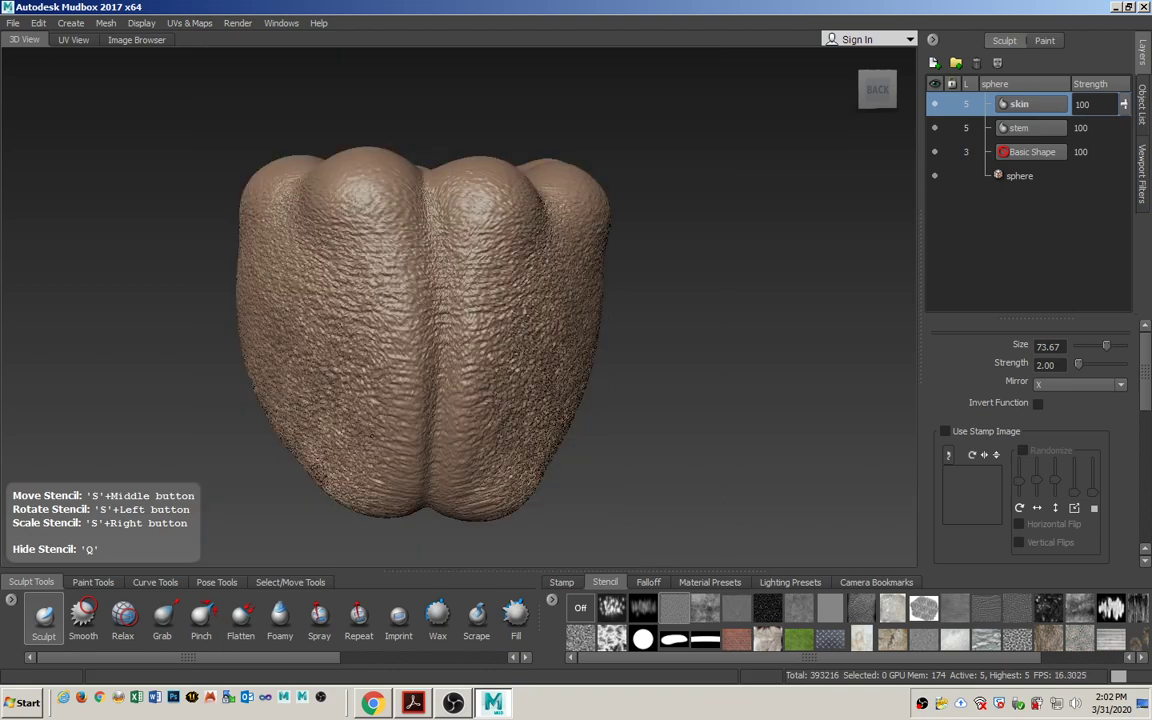
{"action": "left_click_drag", "start_coordinate": [373, 532], "coordinate": [389, 166], "text": "alt"}
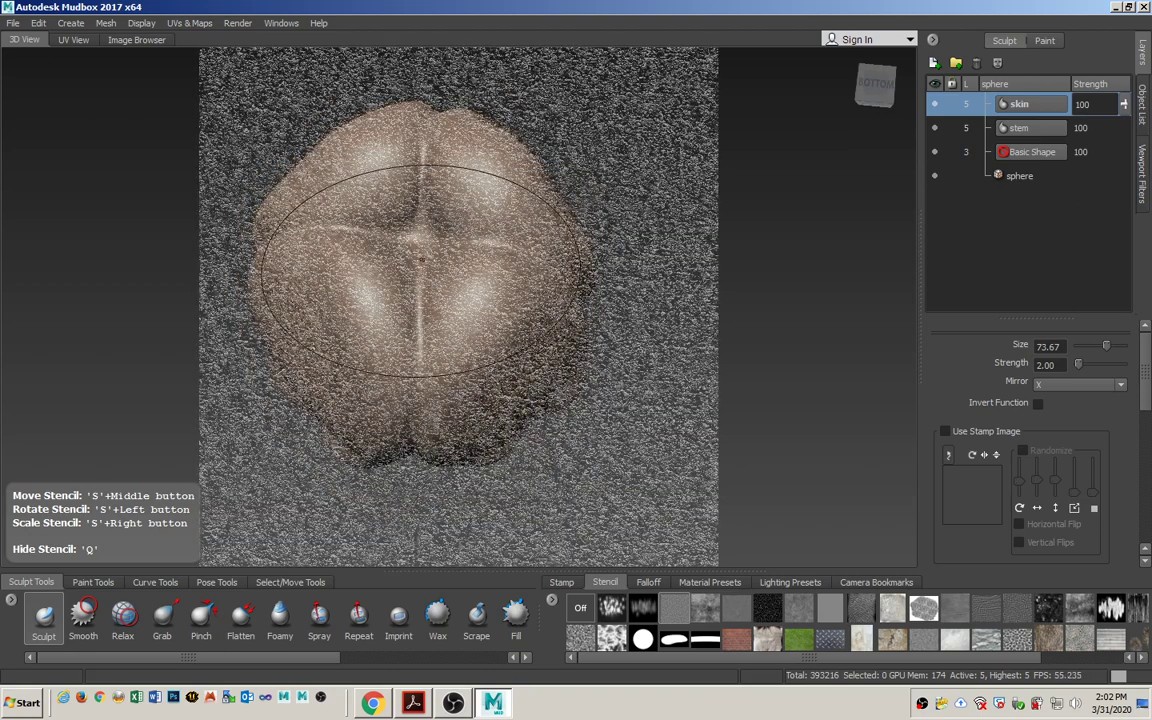
{"action": "left_click_drag", "start_coordinate": [364, 267], "coordinate": [474, 317]}
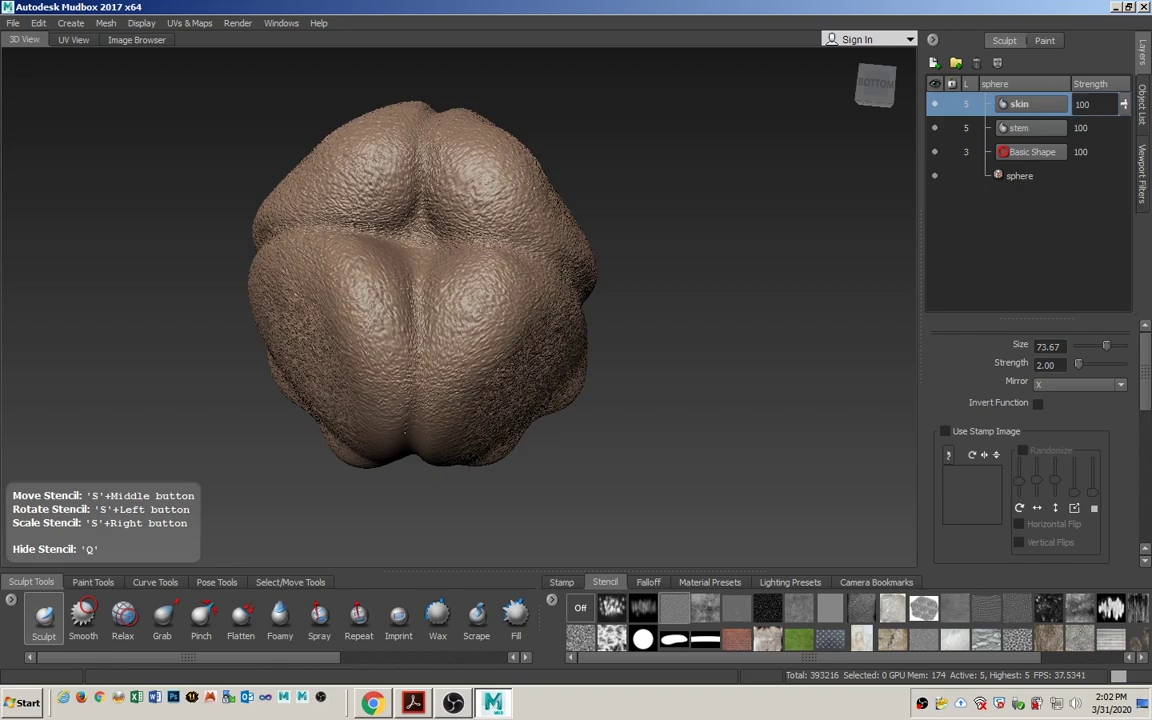
- Reduce the brush size to 37.37 and brush the stone texture through the stencil onto the top lobes around the stem
{"action": "mouse_move", "coordinate": [404, 432]}
{"action": "left_mouse_down", "text": "alt"}
{"action": "mouse_move", "coordinate": [161, 213]}
{"action": "mouse_move", "coordinate": [314, 418]}
{"action": "mouse_move", "coordinate": [424, 424]}
{"action": "mouse_move", "coordinate": [512, 404]}
{"action": "mouse_move", "coordinate": [470, 440]}
{"action": "mouse_move", "coordinate": [411, 463]}
{"action": "mouse_move", "coordinate": [512, 488]}
{"action": "left_mouse_up", "text": "alt"}
{"action": "key", "text": "q"}
{"action": "key", "text": "q"}
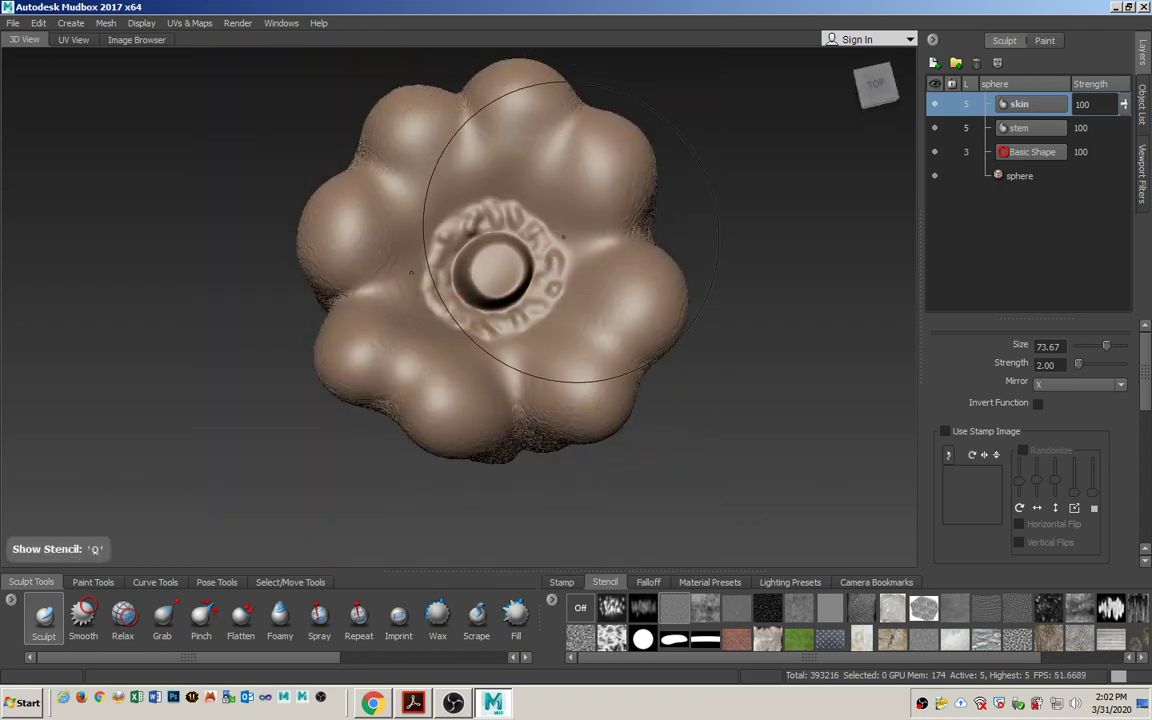
{"action": "left_click_drag", "start_coordinate": [587, 189], "coordinate": [593, 188]}
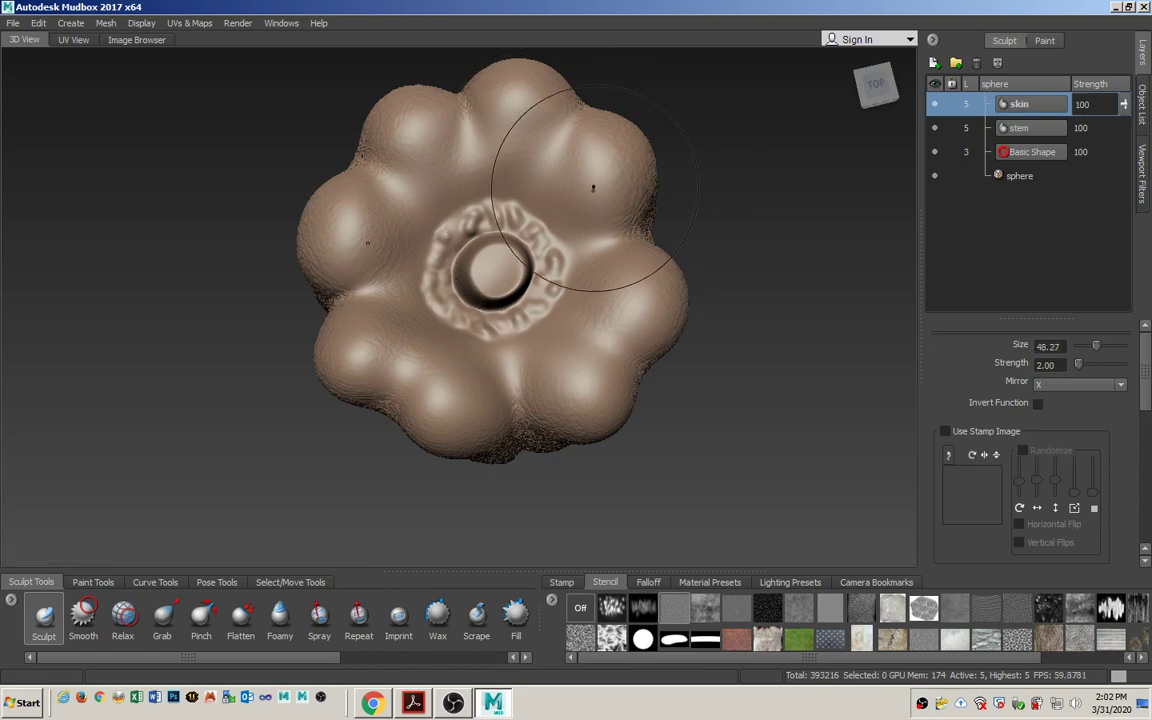
{"action": "key", "text": "q"}
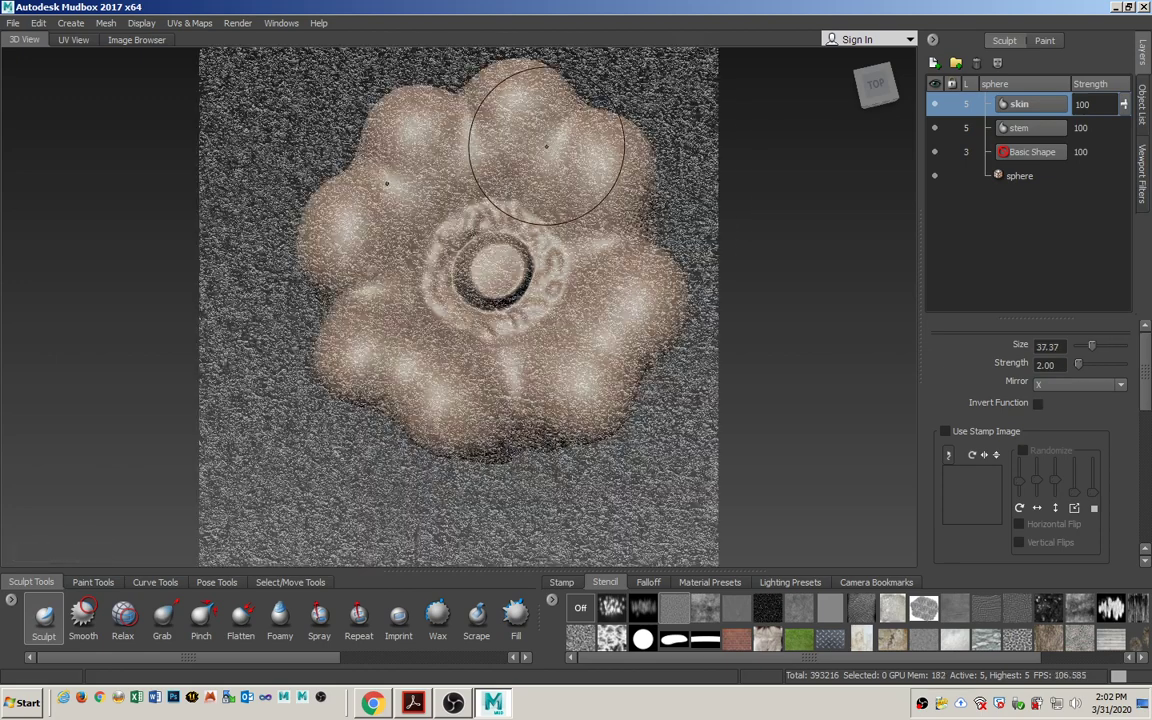
{"action": "left_click_drag", "start_coordinate": [545, 147], "coordinate": [478, 143]}
{"action": "key", "text": "q"}
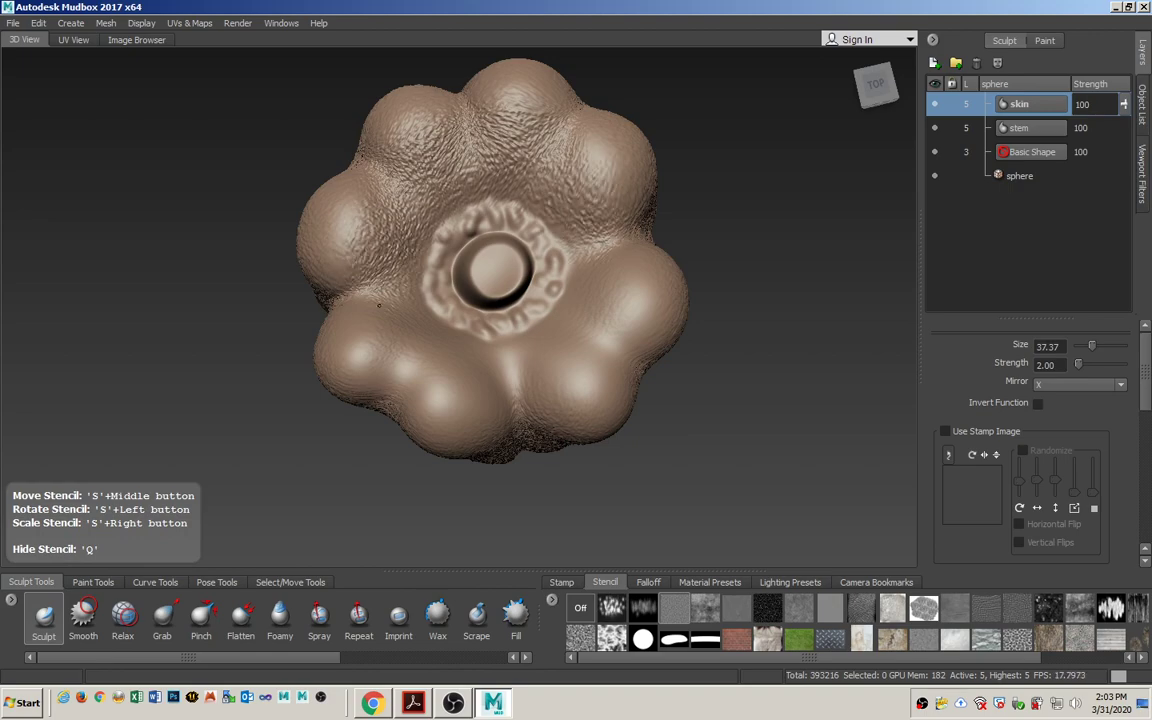
{"action": "key", "text": "q"}
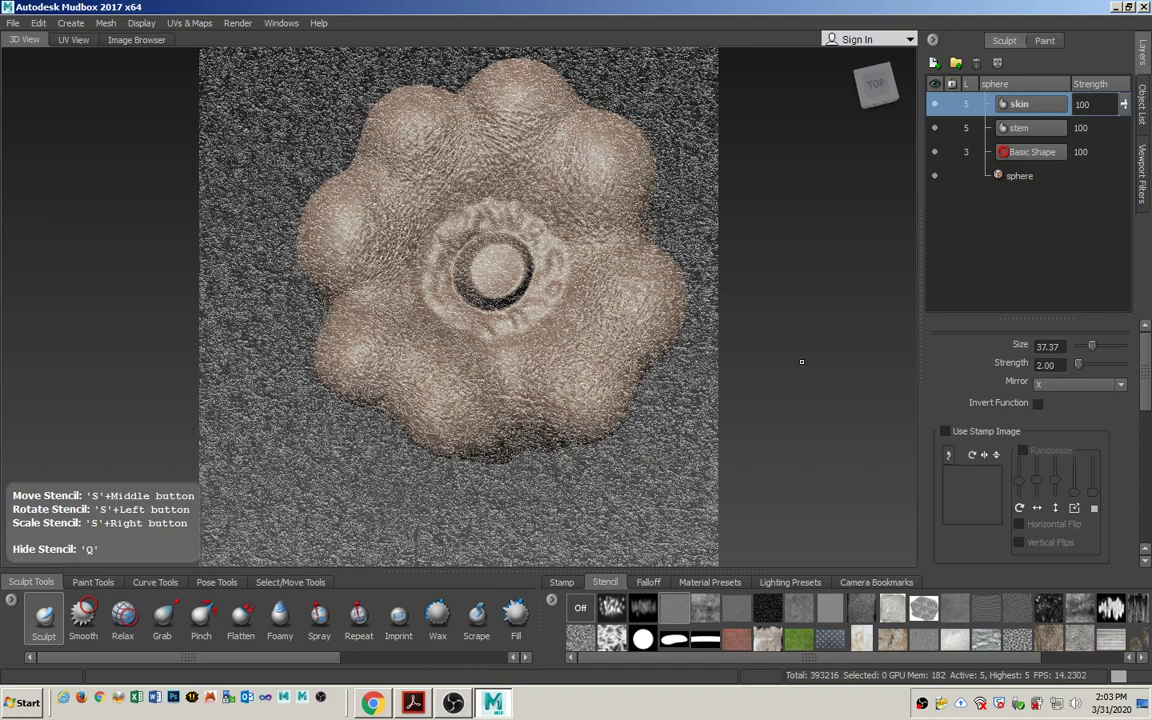
- Lower the skin layer's strength to 26 and check the pepper's texture from several sides with the stencil hidden
{"action": "key", "text": "q"}
{"action": "mouse_move", "coordinate": [764, 404]}
{"action": "left_mouse_down", "text": "alt"}
{"action": "mouse_move", "coordinate": [626, 314]}
{"action": "mouse_move", "coordinate": [500, 302]}
{"action": "left_mouse_up", "text": "alt"}
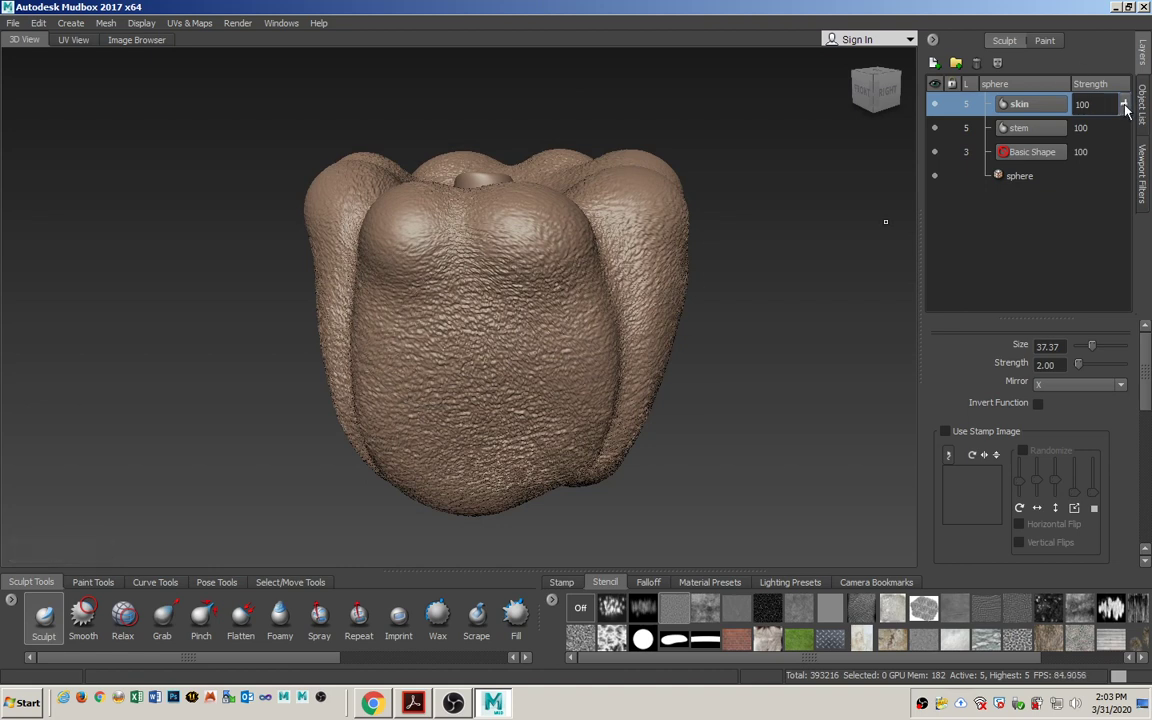
{"action": "left_click_drag", "start_coordinate": [1126, 108], "coordinate": [1121, 174]}
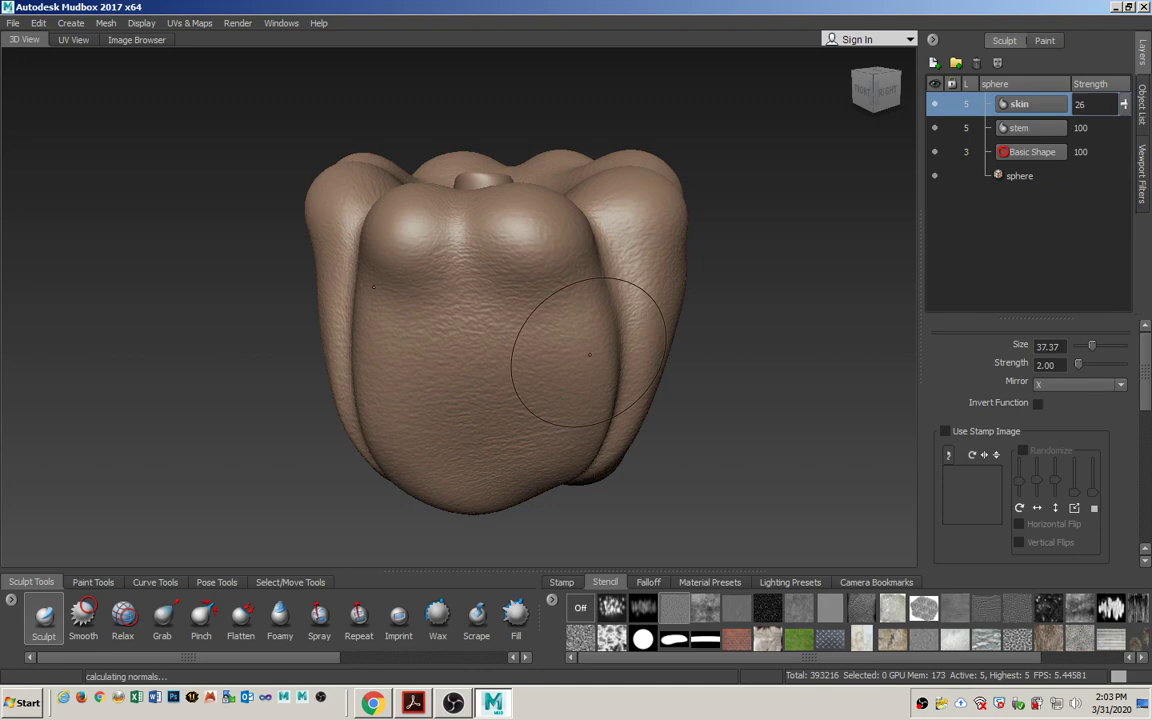
{"action": "key", "text": "q"}
{"action": "key", "text": "q"}
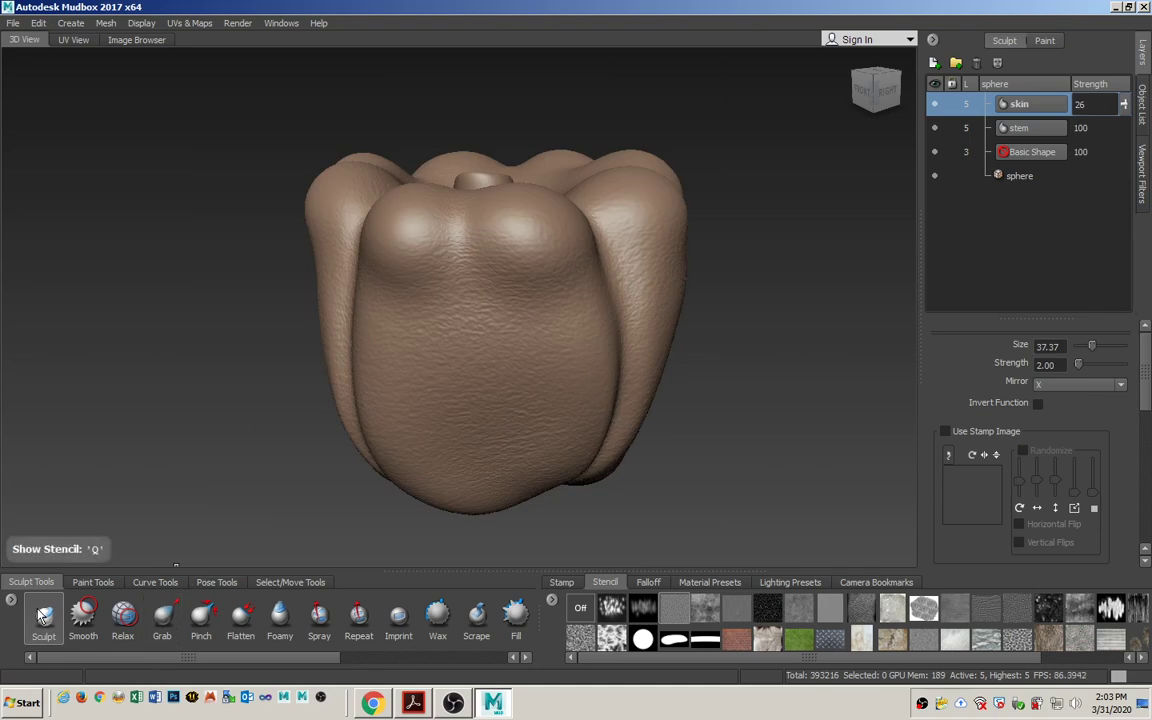
{"action": "left_click_drag", "start_coordinate": [638, 466], "coordinate": [472, 381], "text": "alt"}
{"action": "right_click_drag", "start_coordinate": [548, 372], "coordinate": [493, 366], "text": "alt"}
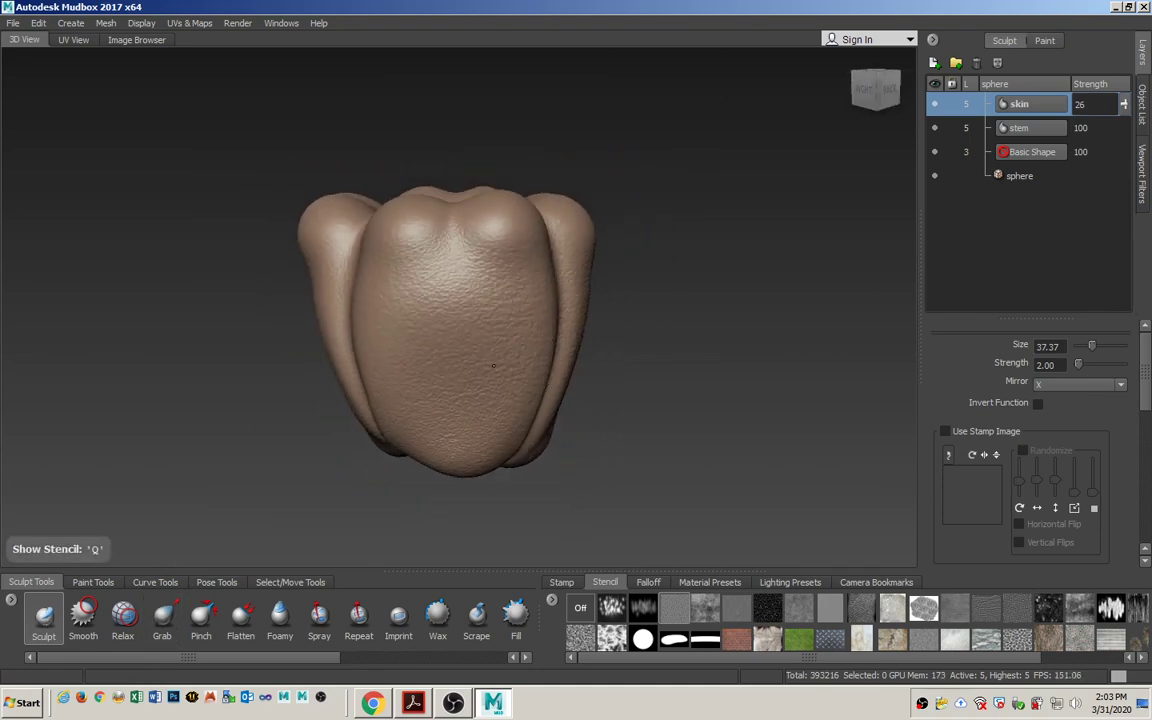
{"action": "left_click_drag", "start_coordinate": [493, 366], "coordinate": [763, 431], "text": "alt"}
{"action": "left_click_drag", "start_coordinate": [700, 397], "coordinate": [700, 425], "text": "alt"}
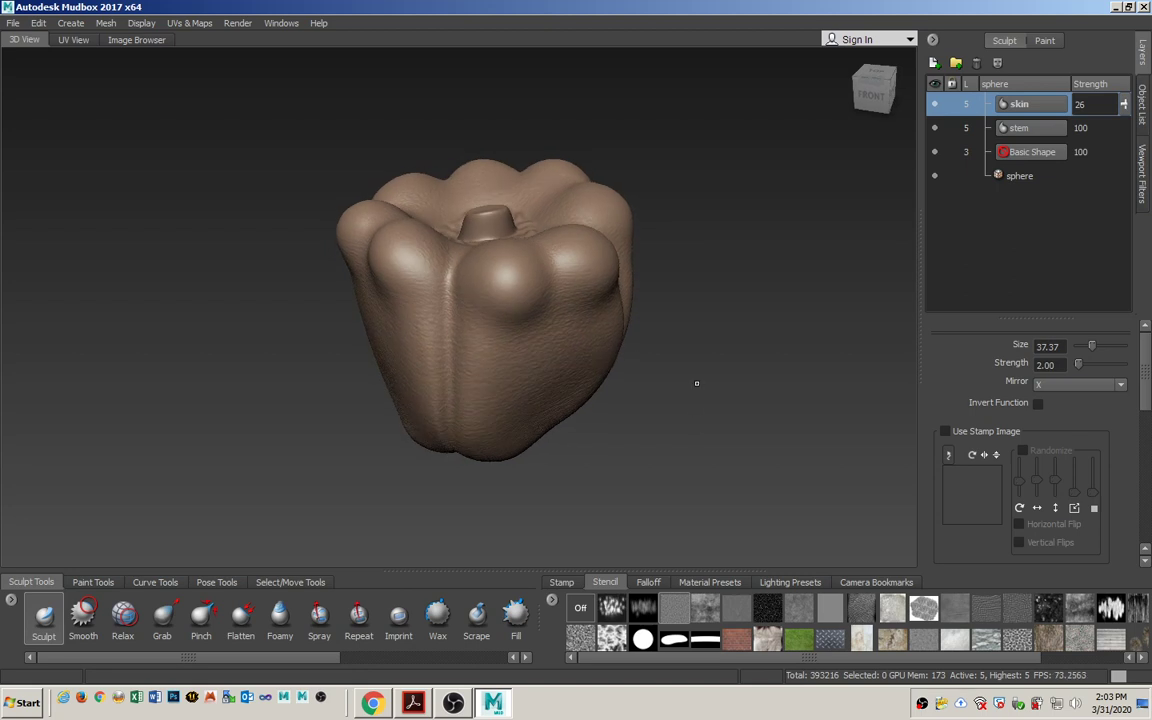
- Switch to Chrome and return to the start of the CIS-39 course's Syllabus page
{"action": "left_click", "coordinate": [373, 703]}
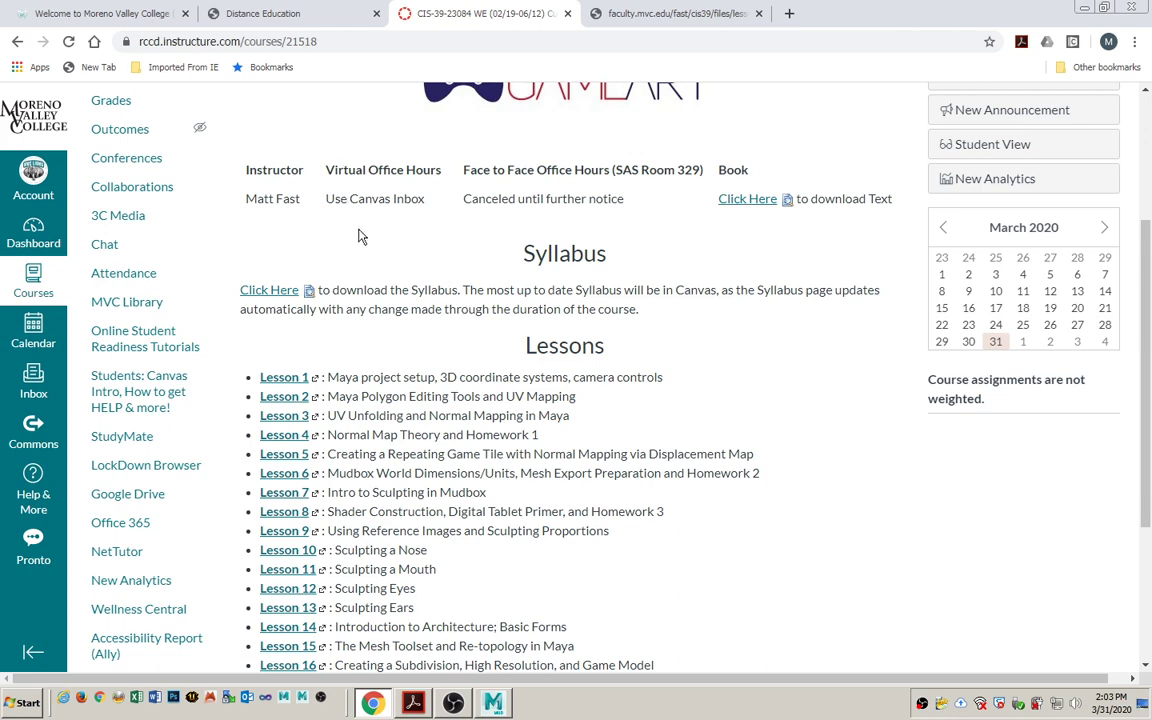
{"action": "scroll", "coordinate": [361, 243], "scroll_direction": "up", "scroll_amount": 3}
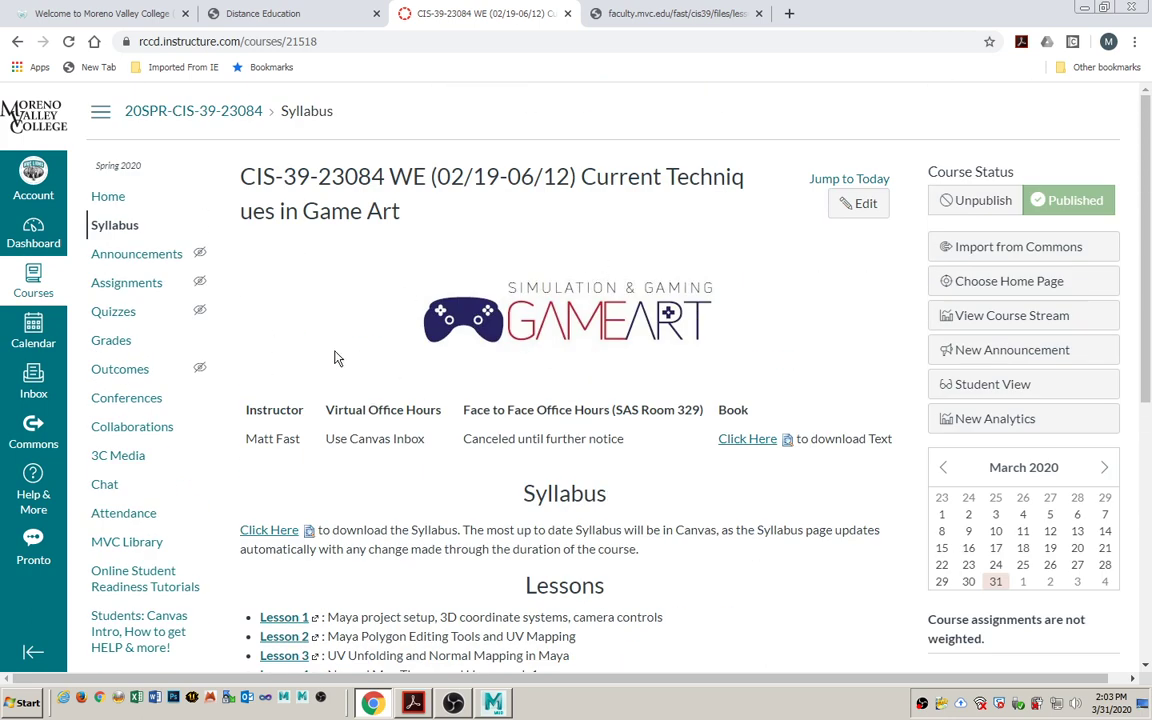